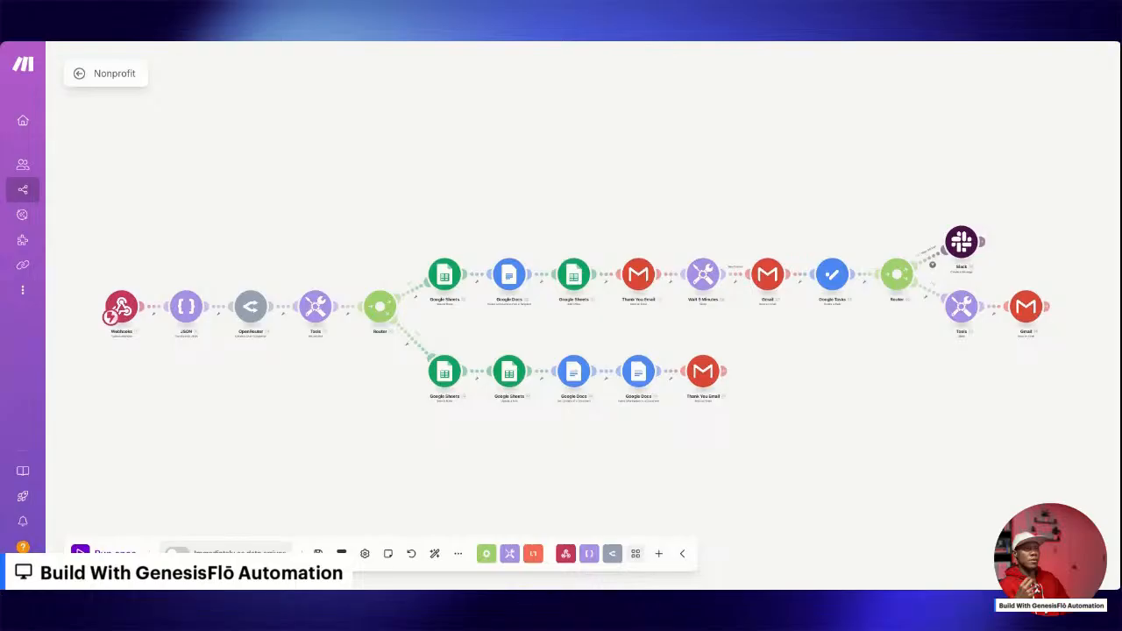
Review the variable name and value set in the Tools module between OpenRouter and the first router.
scroll(321, 306, up, 5)
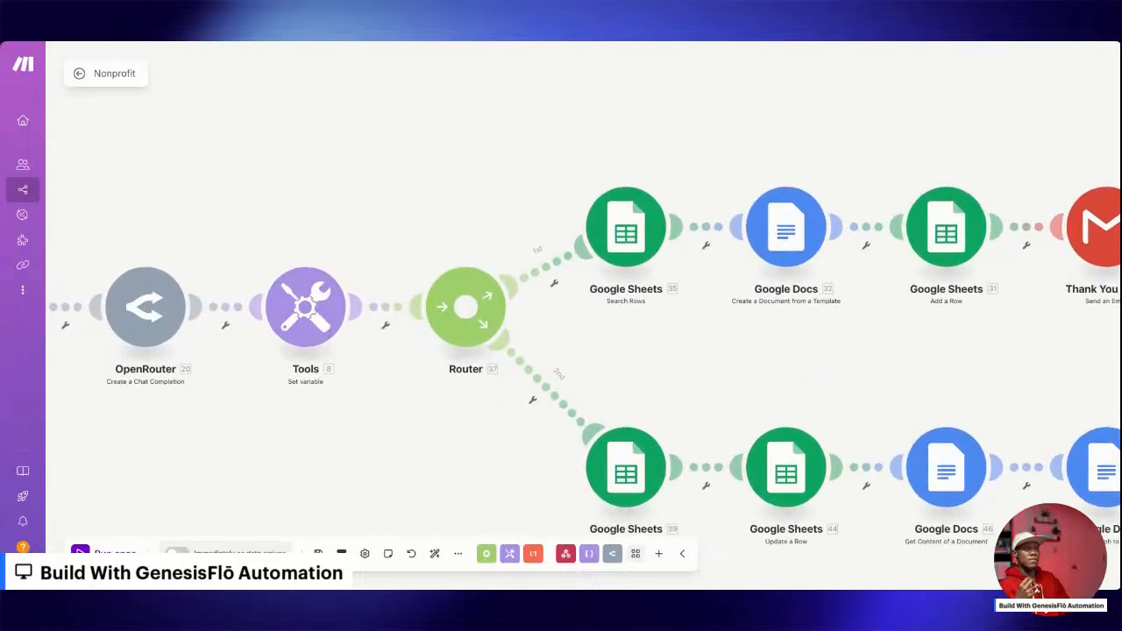
click(305, 306)
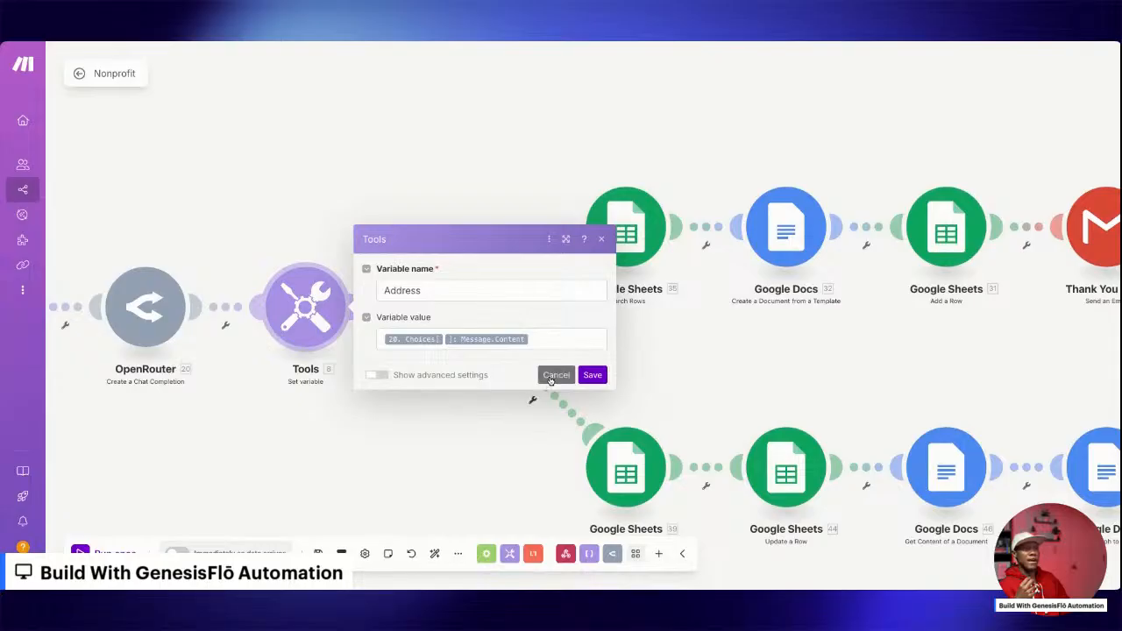
click(555, 374)
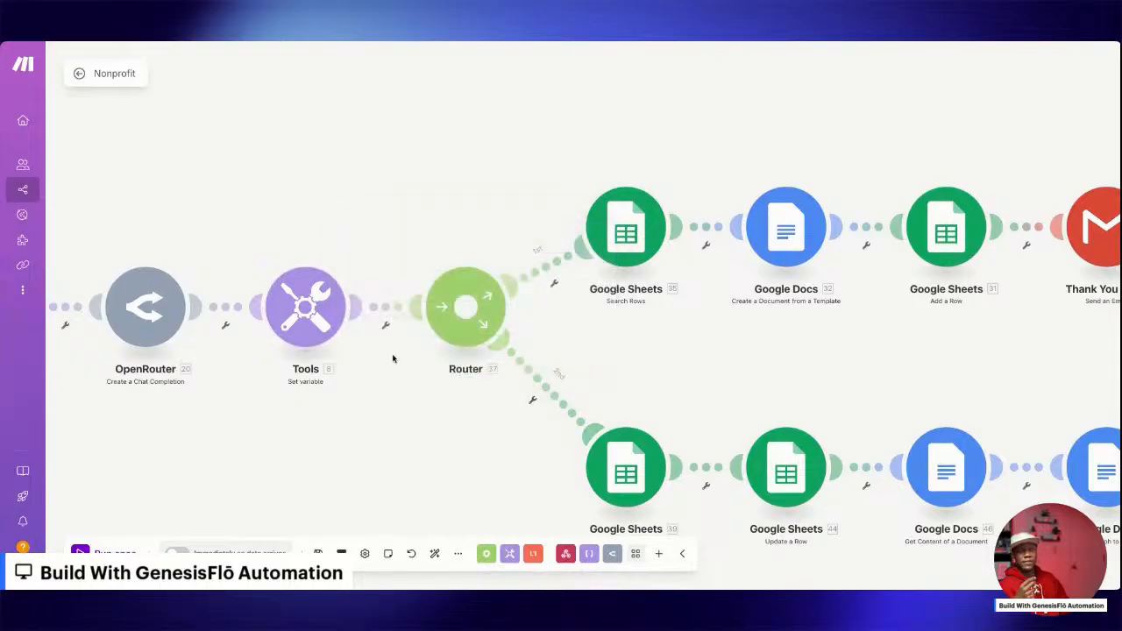
Check the delay setting of the Wait 5 Minutes module on the upper branch.
scroll(392, 357, down, 2)
scroll(393, 358, down, 2)
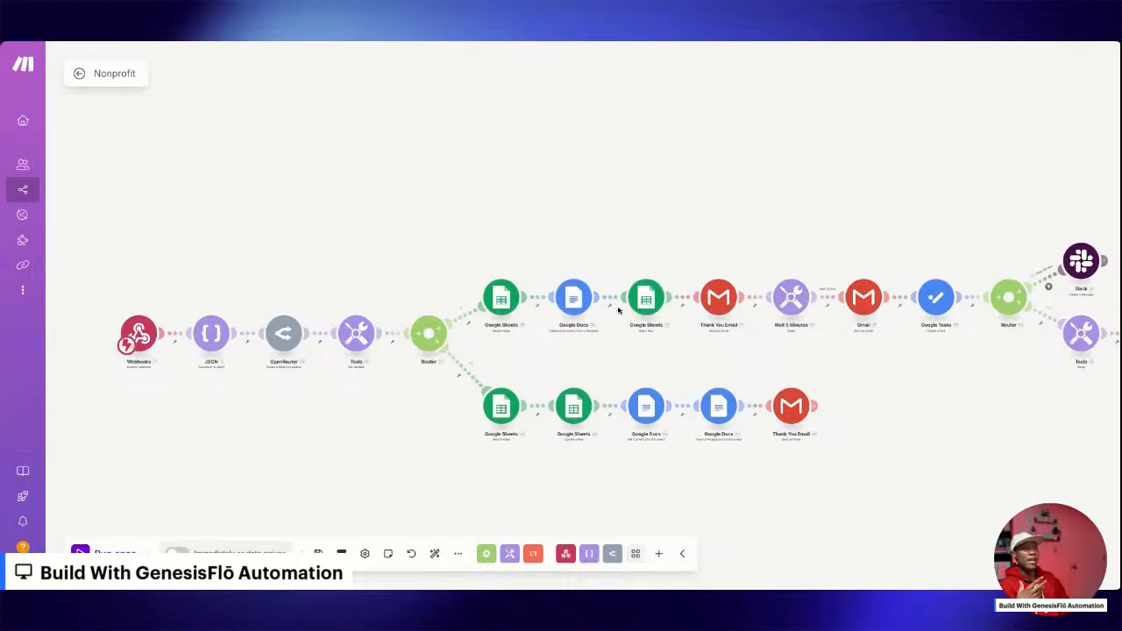
scroll(620, 304, down, 2)
scroll(619, 303, up, 3)
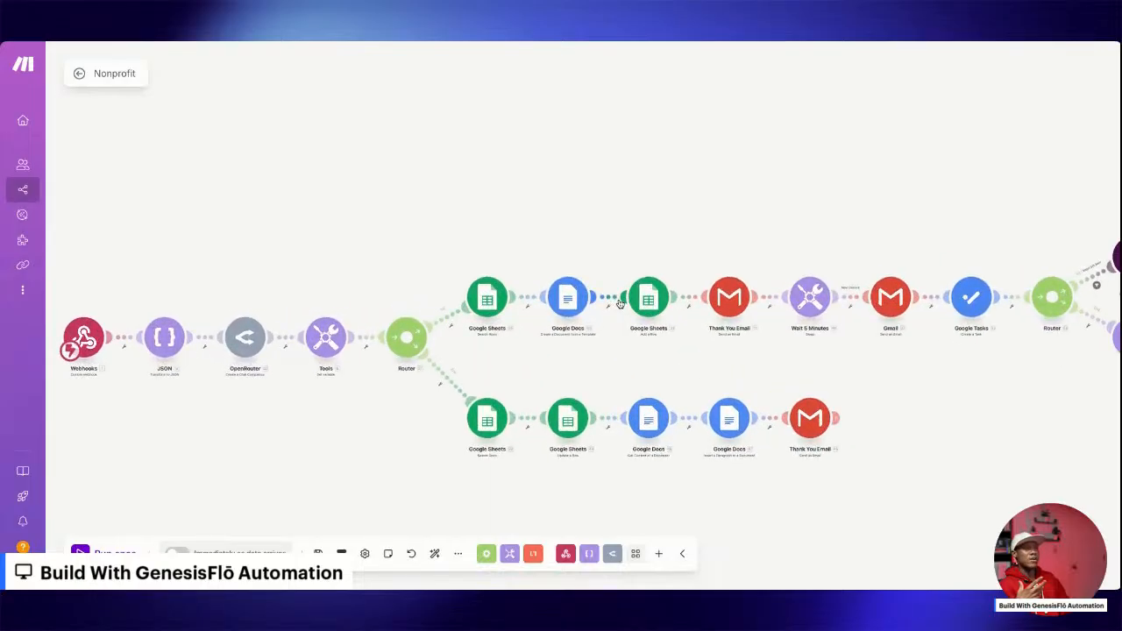
scroll(620, 304, up, 5)
scroll(620, 303, down, 3)
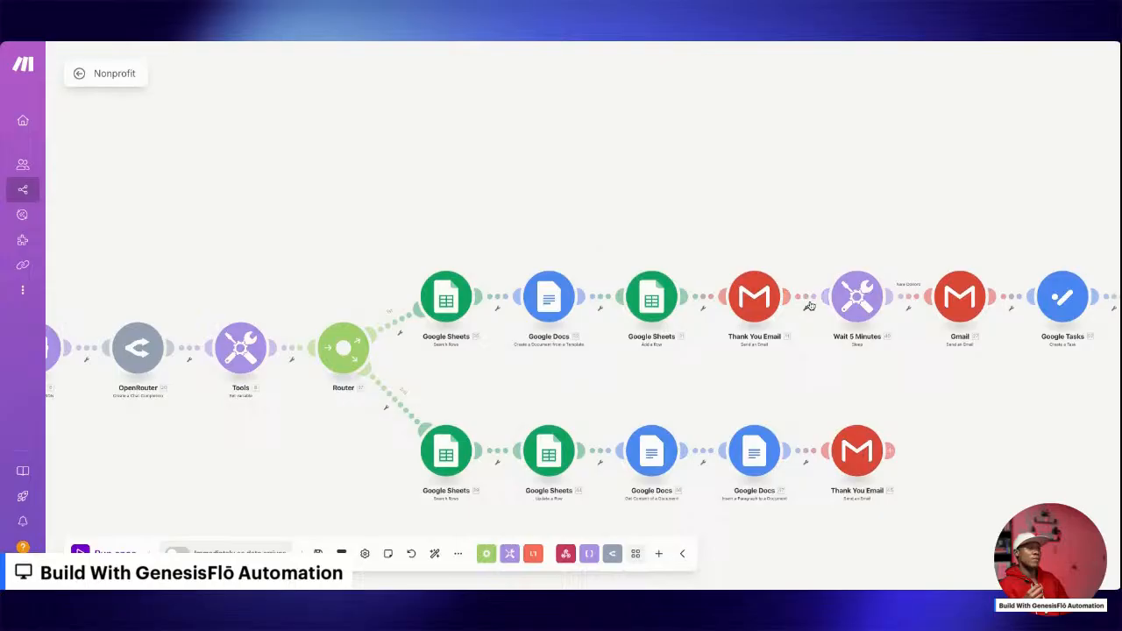
click(865, 303)
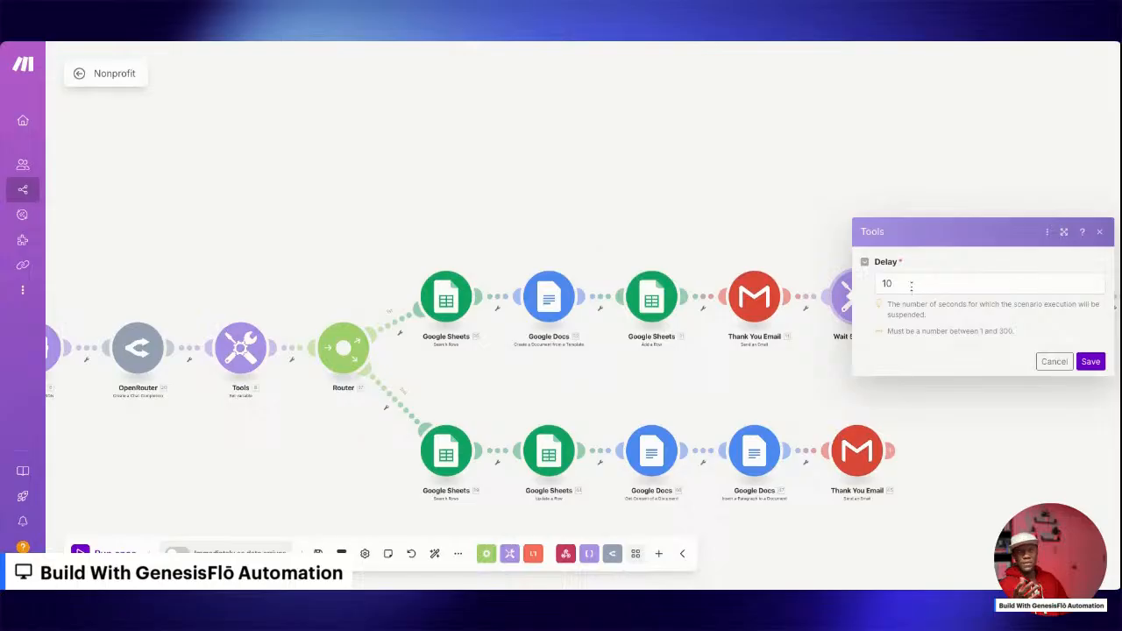
drag(911, 286, 873, 289)
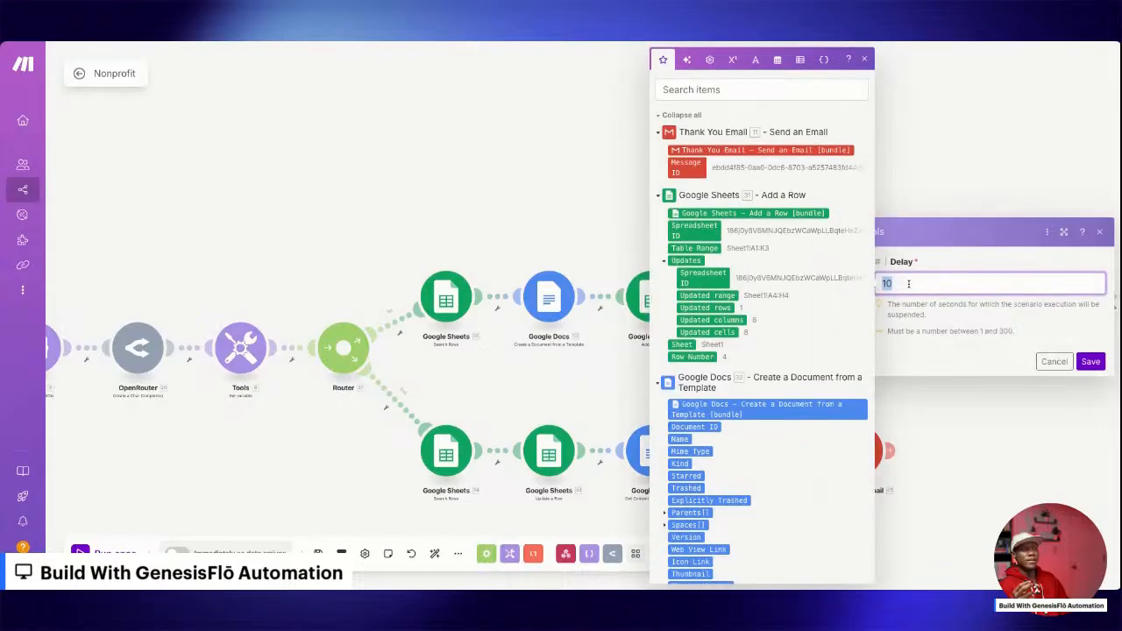
click(1091, 363)
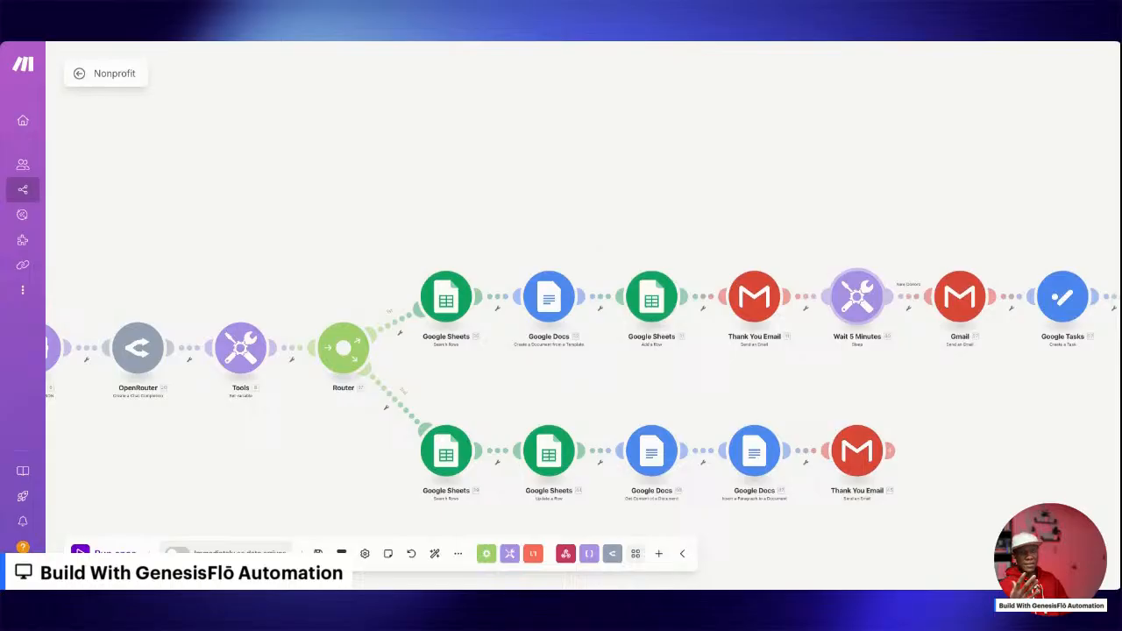
Check the delay setting of the Tools sleep module between the second router and the final Gmail module.
drag(925, 332, 802, 325)
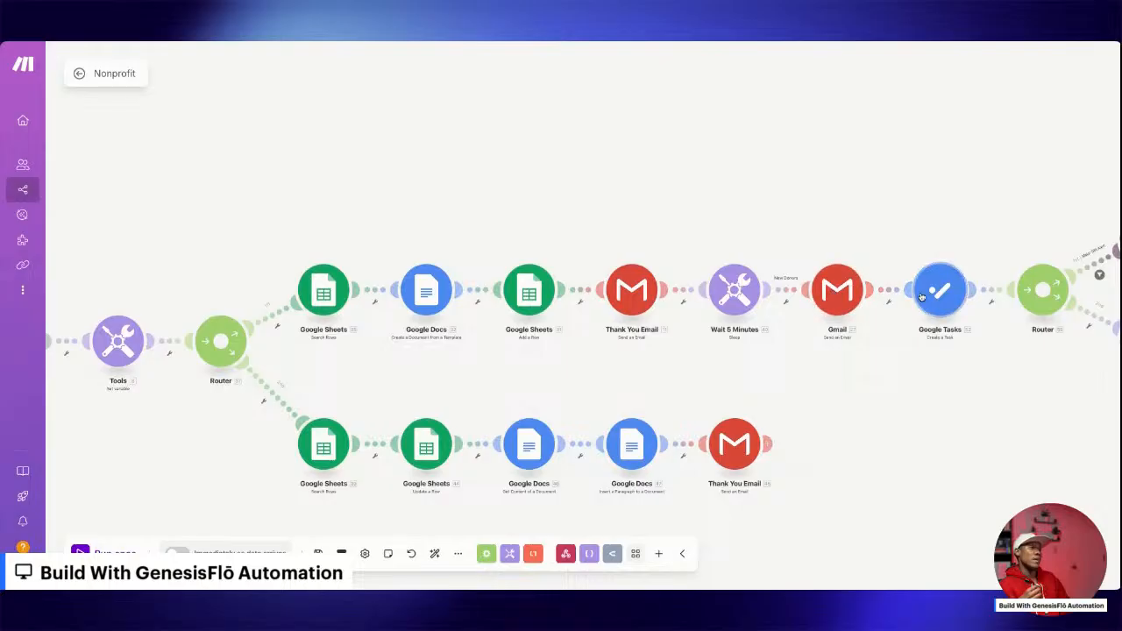
drag(909, 324, 766, 318)
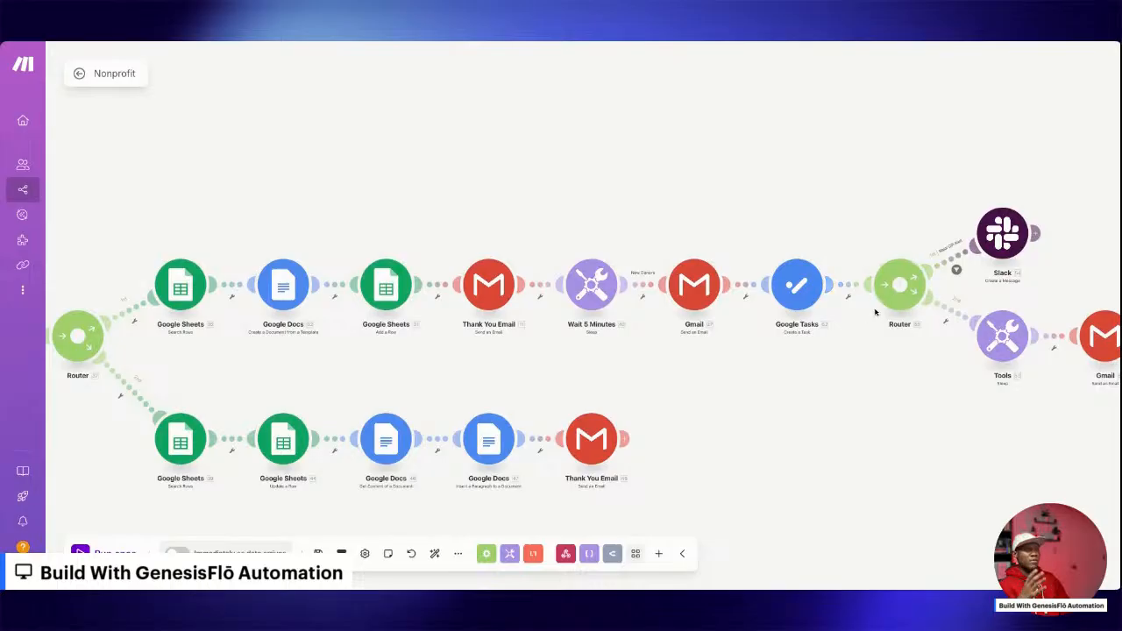
drag(909, 317, 779, 333)
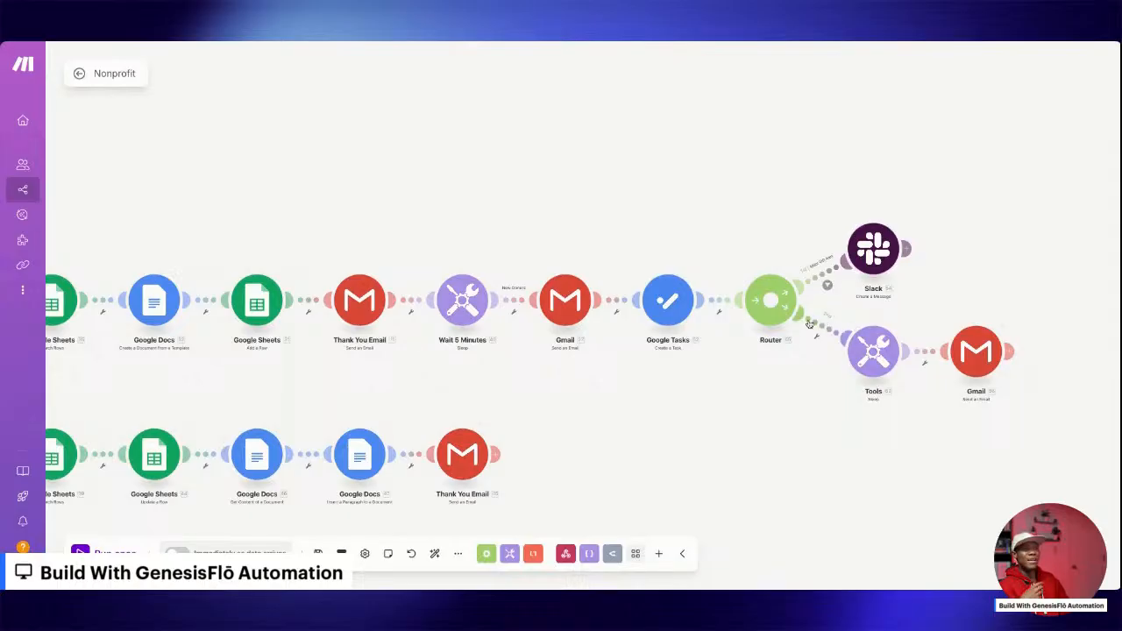
click(873, 352)
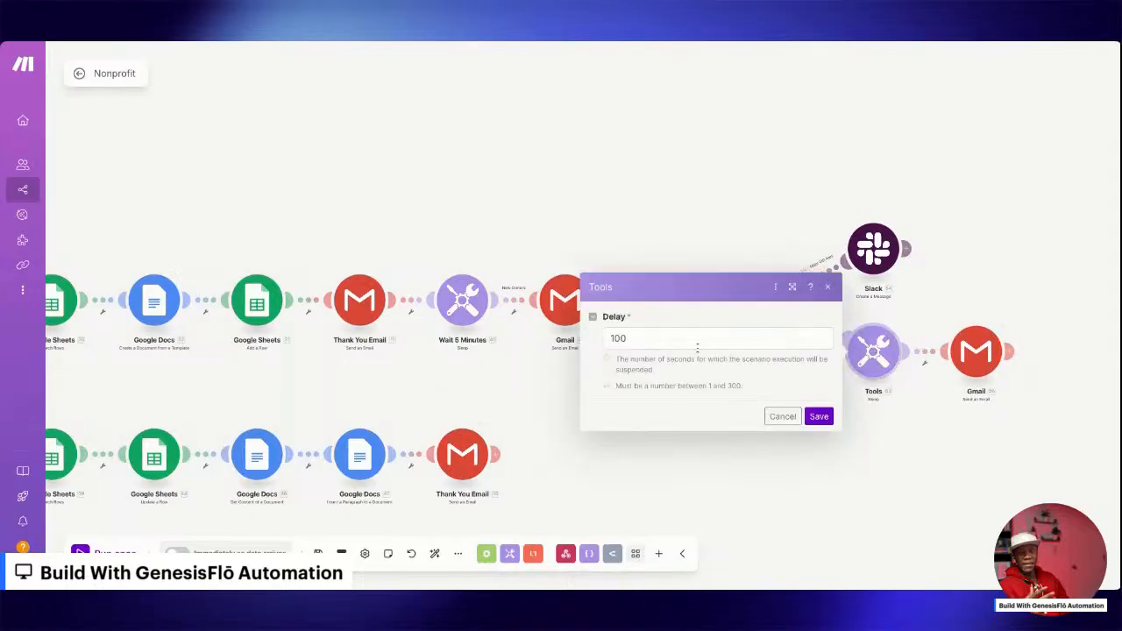
click(817, 416)
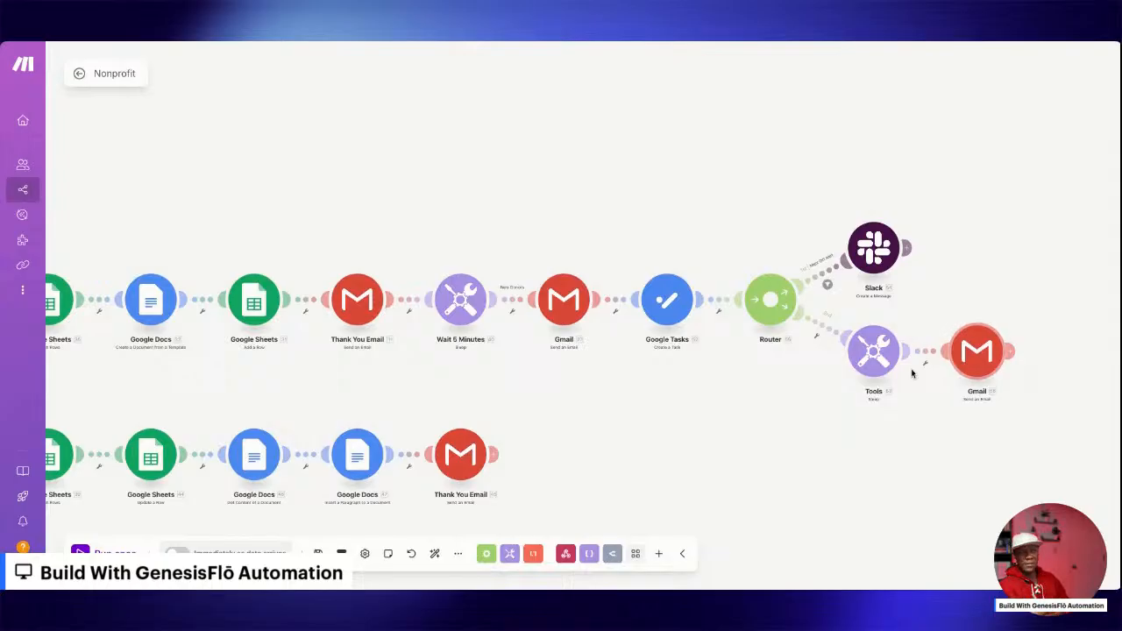
drag(721, 391, 968, 371)
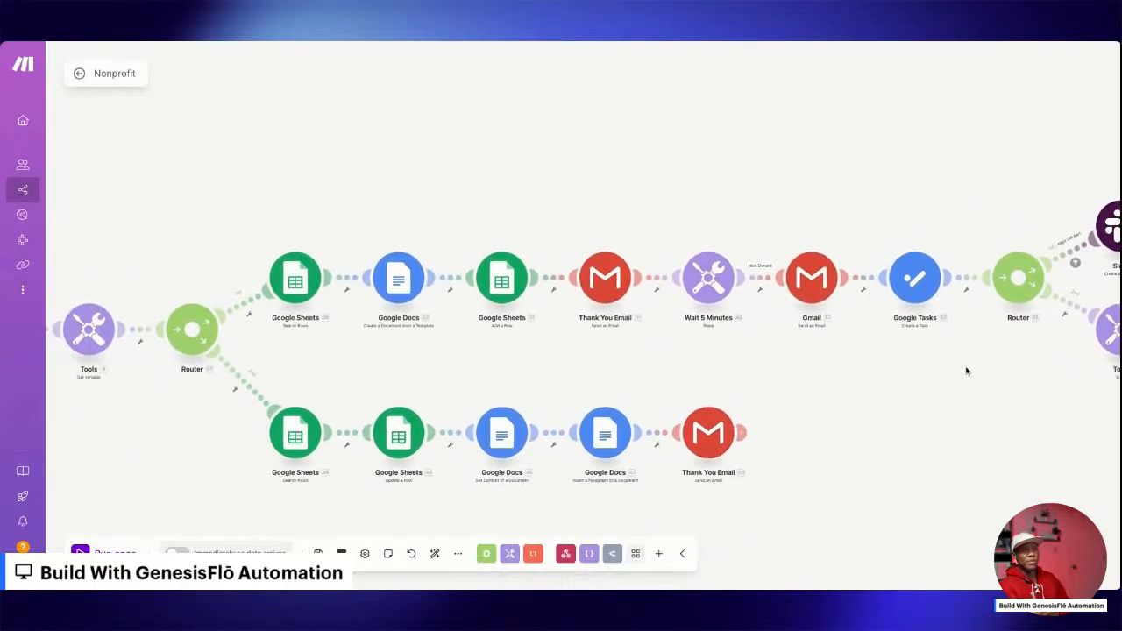
drag(449, 387, 585, 373)
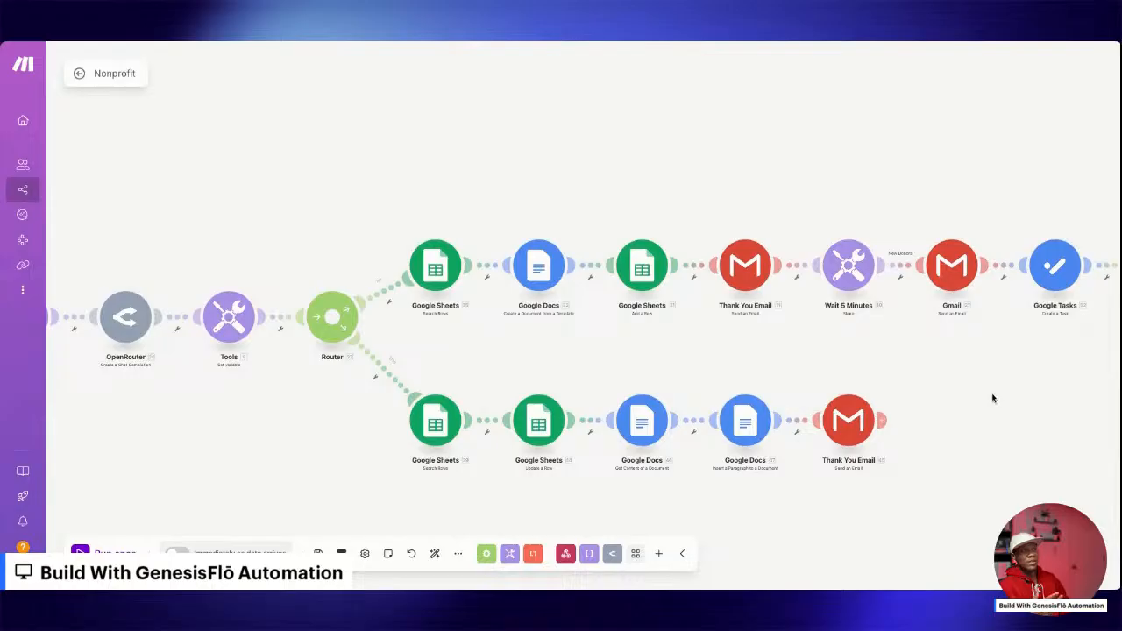
drag(994, 397, 843, 400)
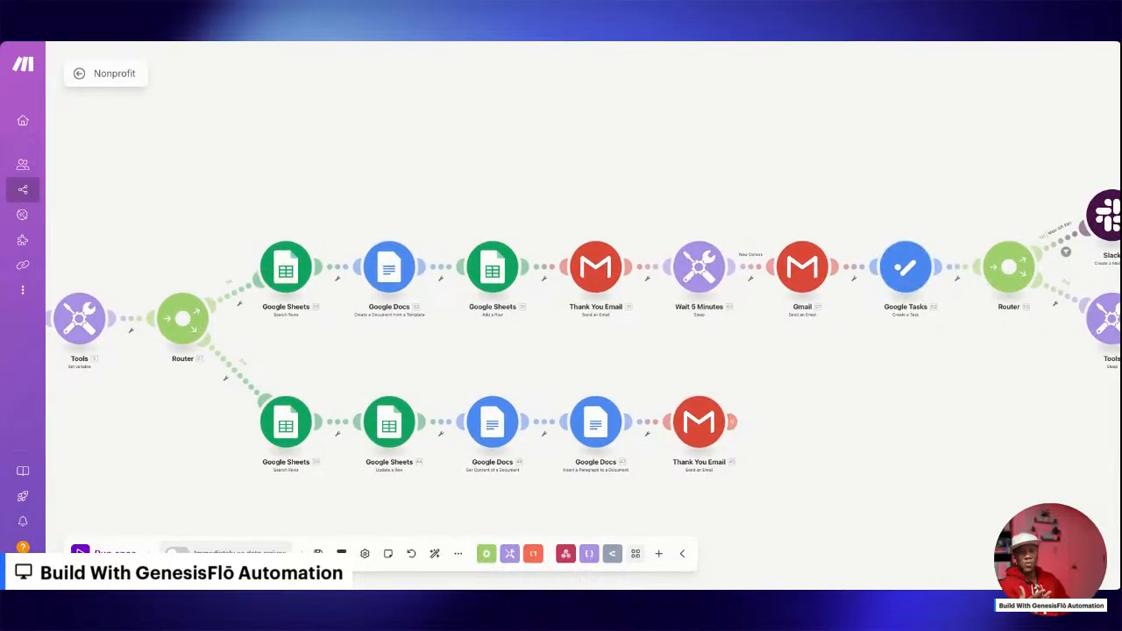
drag(772, 431, 912, 420)
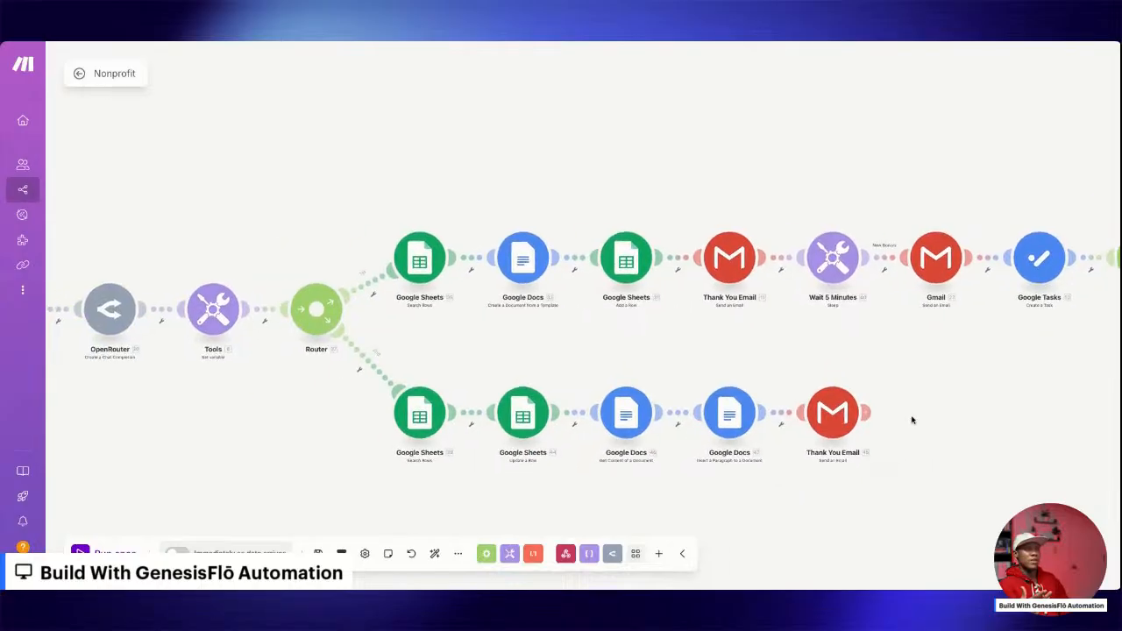
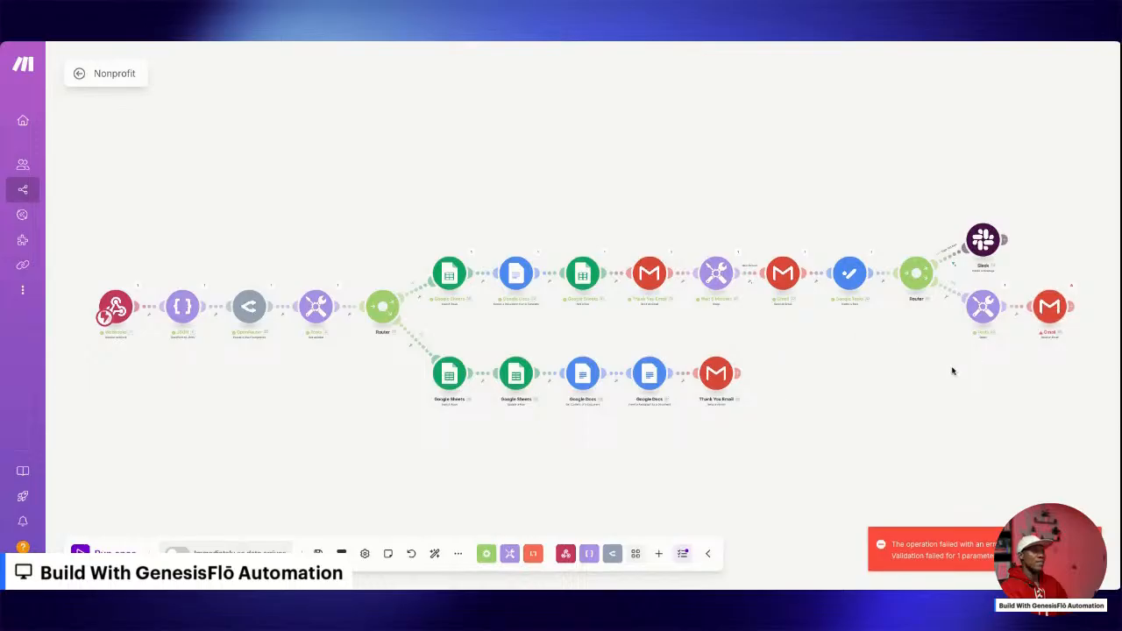
Check the final Gmail module's error details and set the delay of the Tools sleep module before it to 10 seconds.
click(1073, 286)
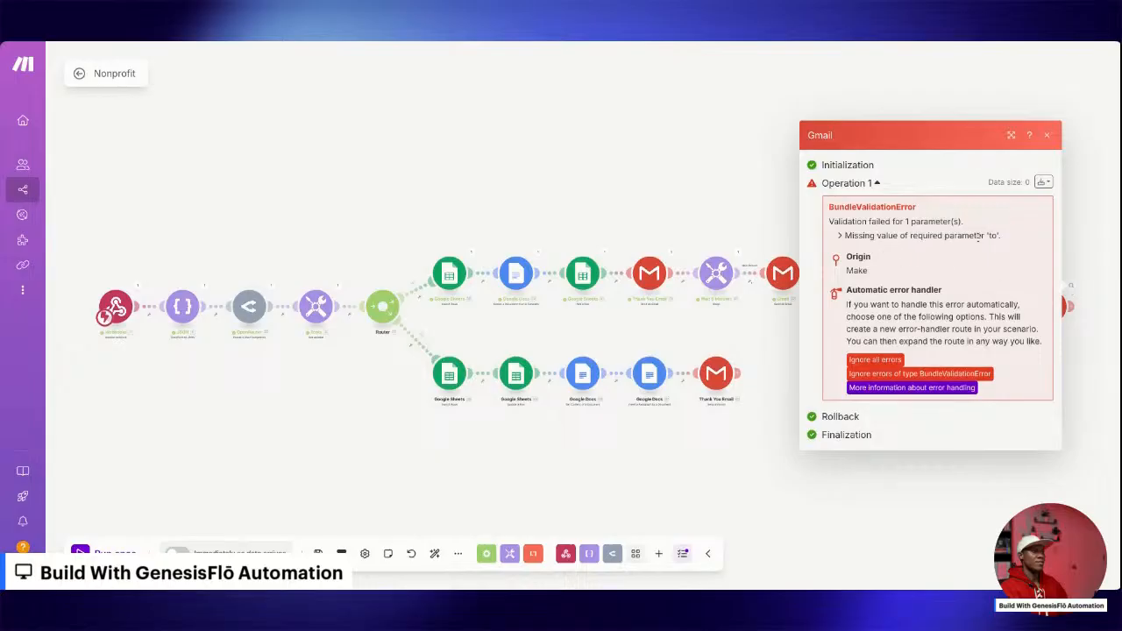
click(1075, 369)
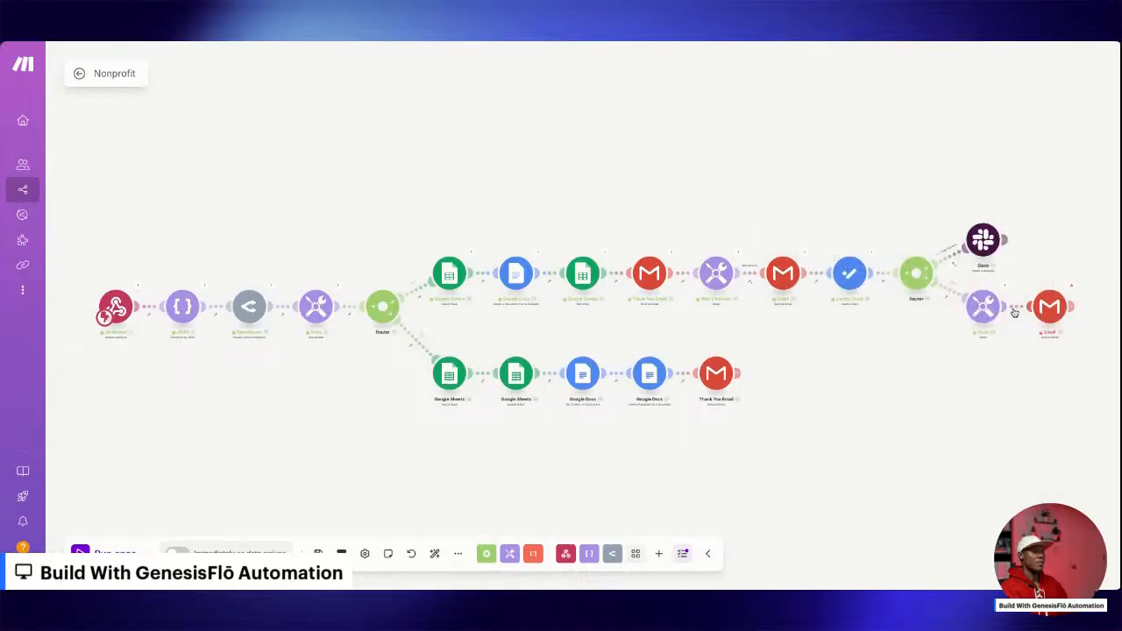
click(989, 306)
click(803, 295)
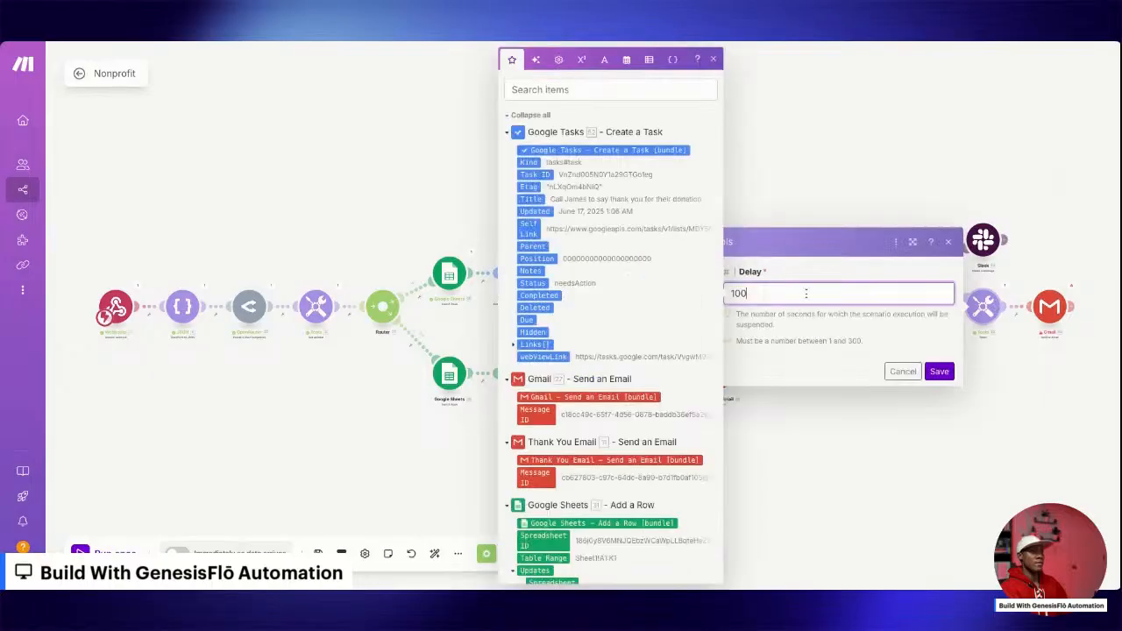
key(BackSpace)
click(938, 372)
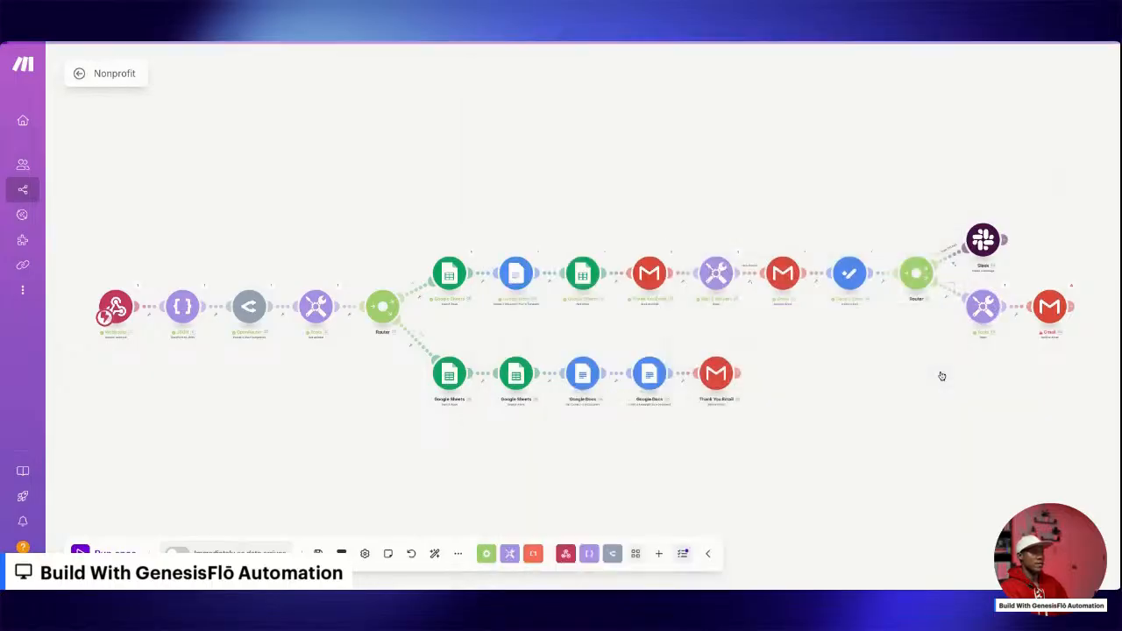
Replace the final Gmail module's recipient with the donor email value from the Custom webhook, and save the module and scenario.
click(1071, 293)
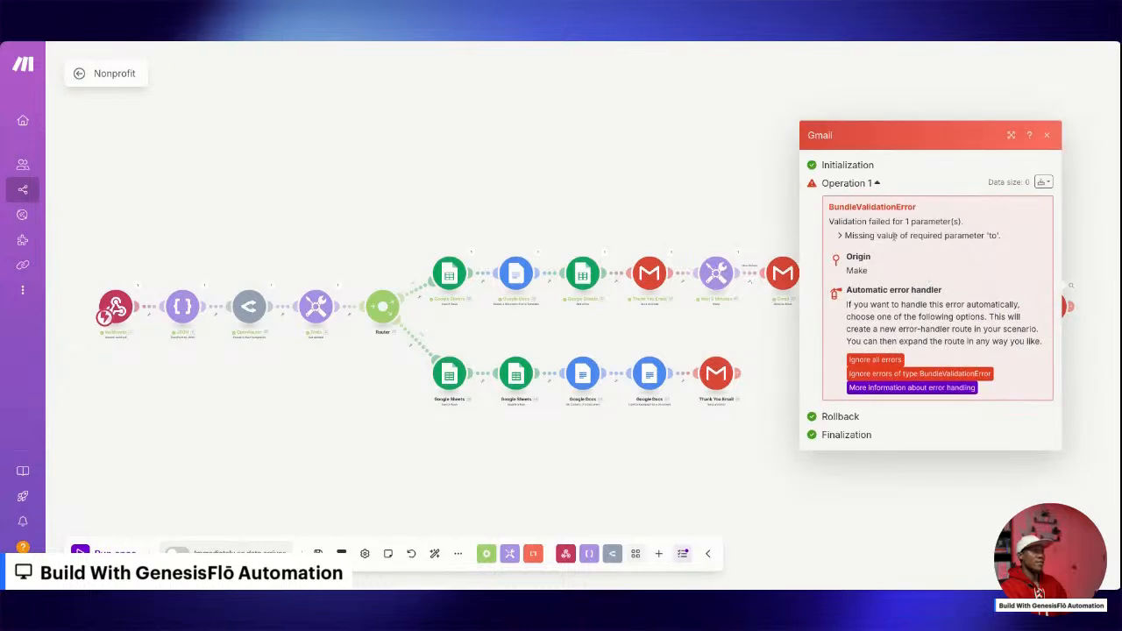
click(1064, 347)
click(1047, 306)
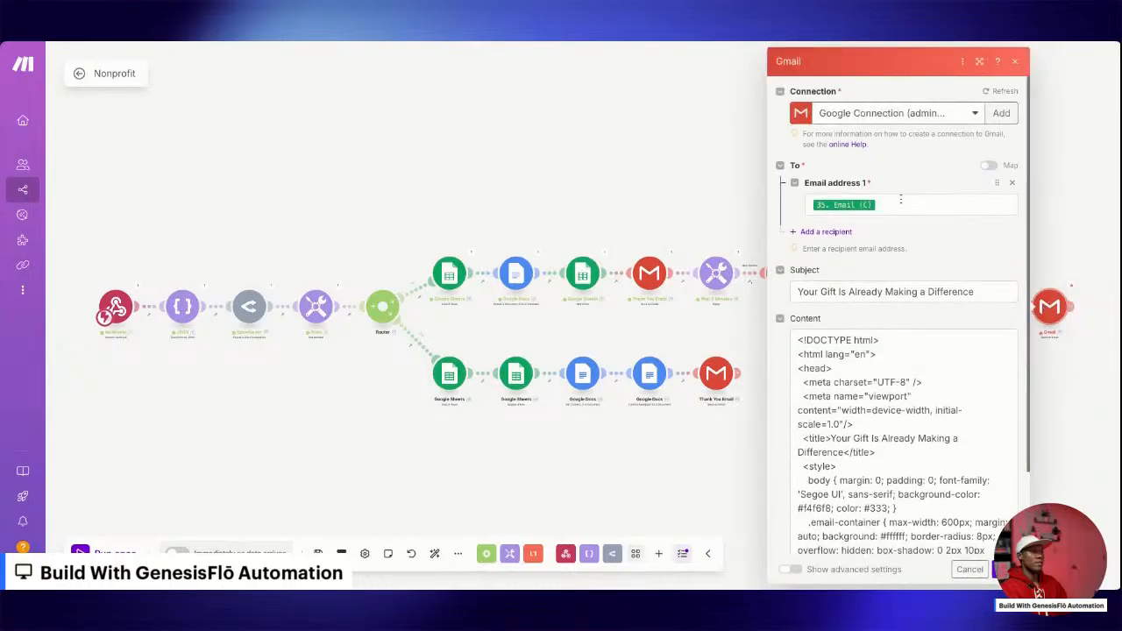
click(901, 200)
key(BackSpace)
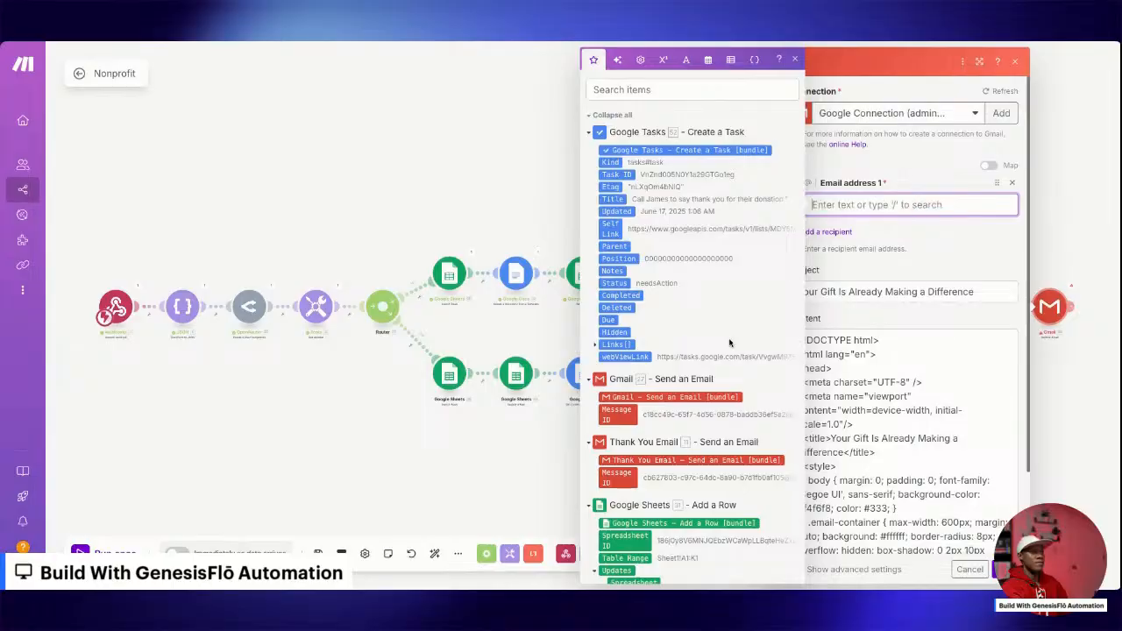
scroll(682, 475, down, 10)
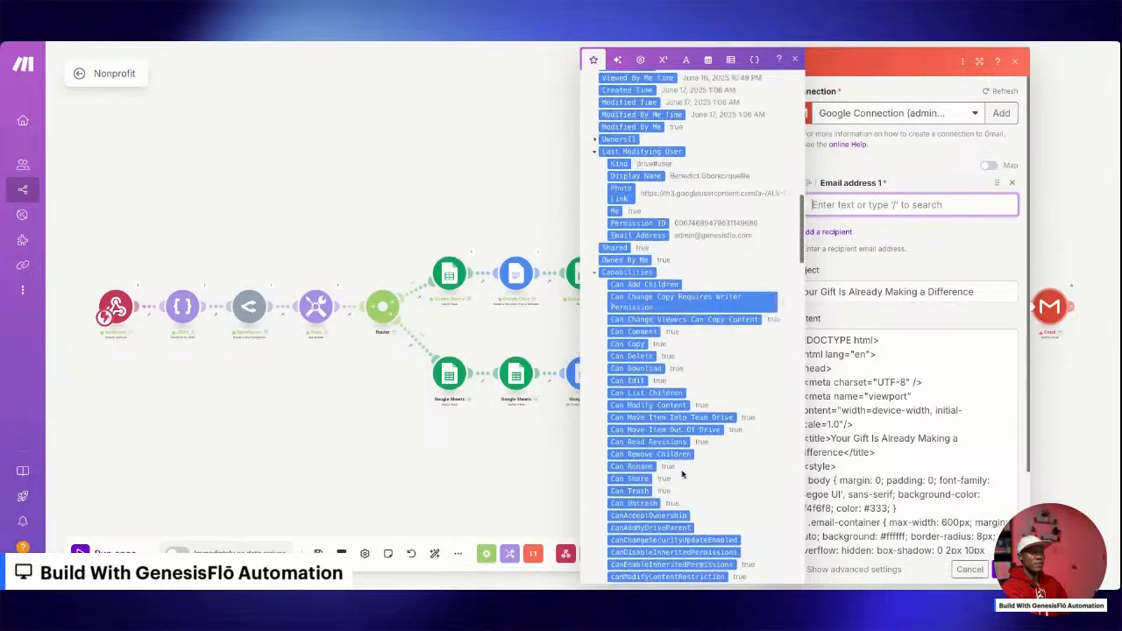
scroll(682, 475, down, 15)
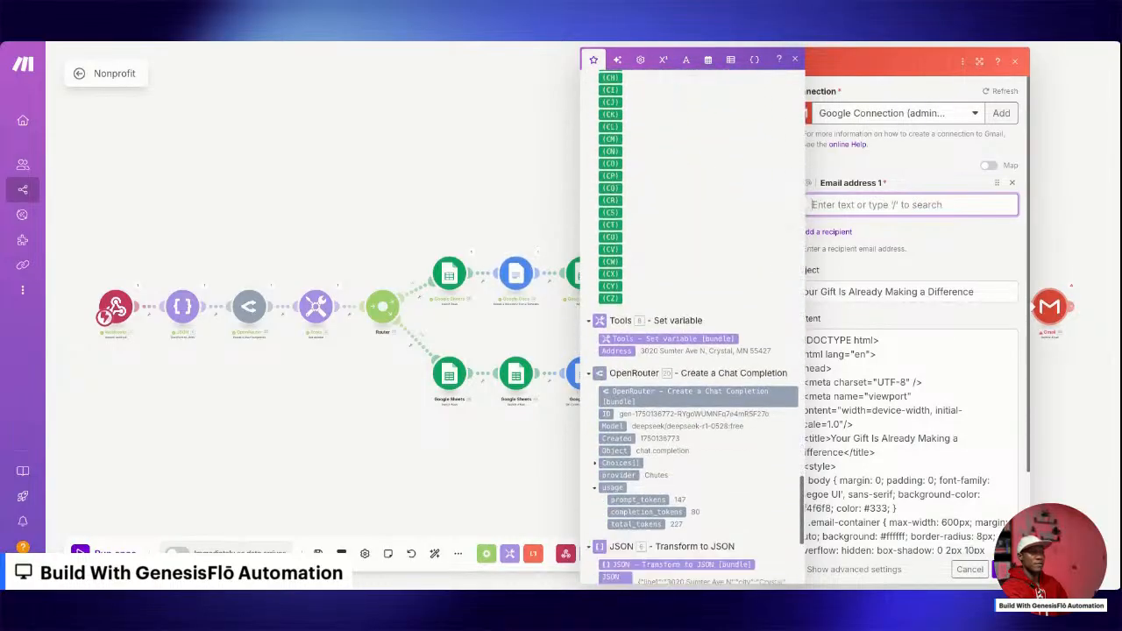
scroll(619, 386, down, 5)
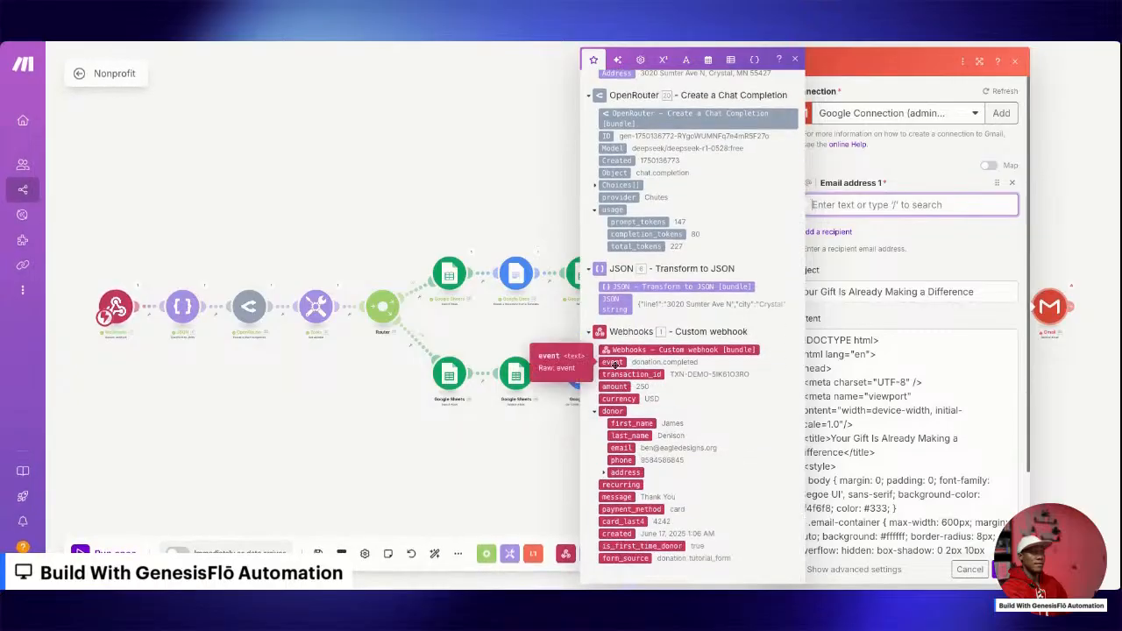
click(623, 450)
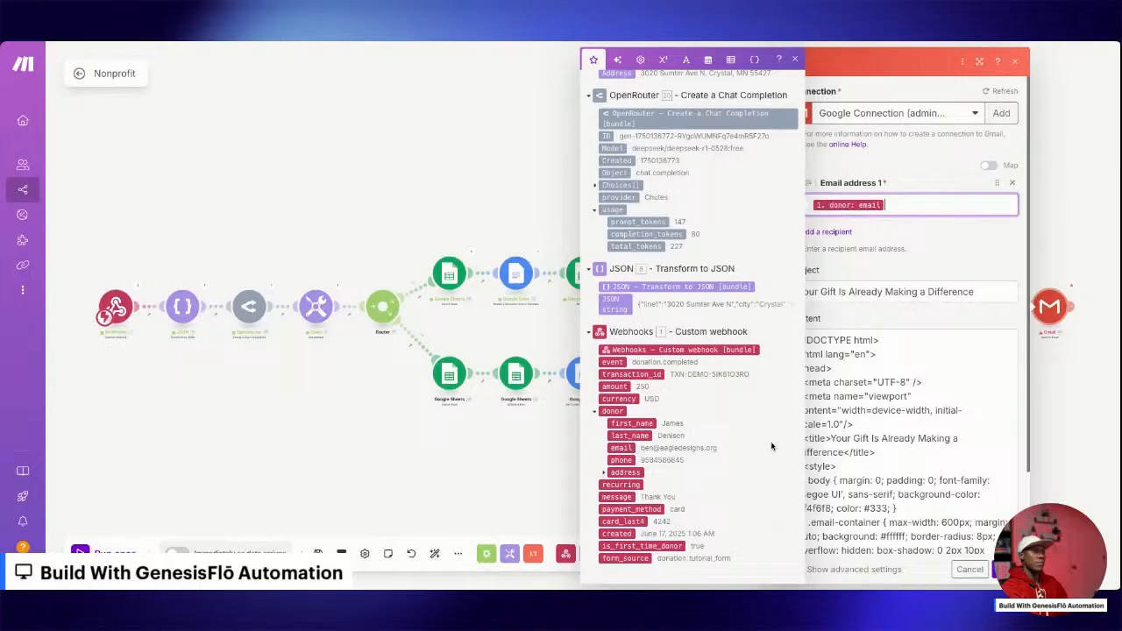
click(933, 453)
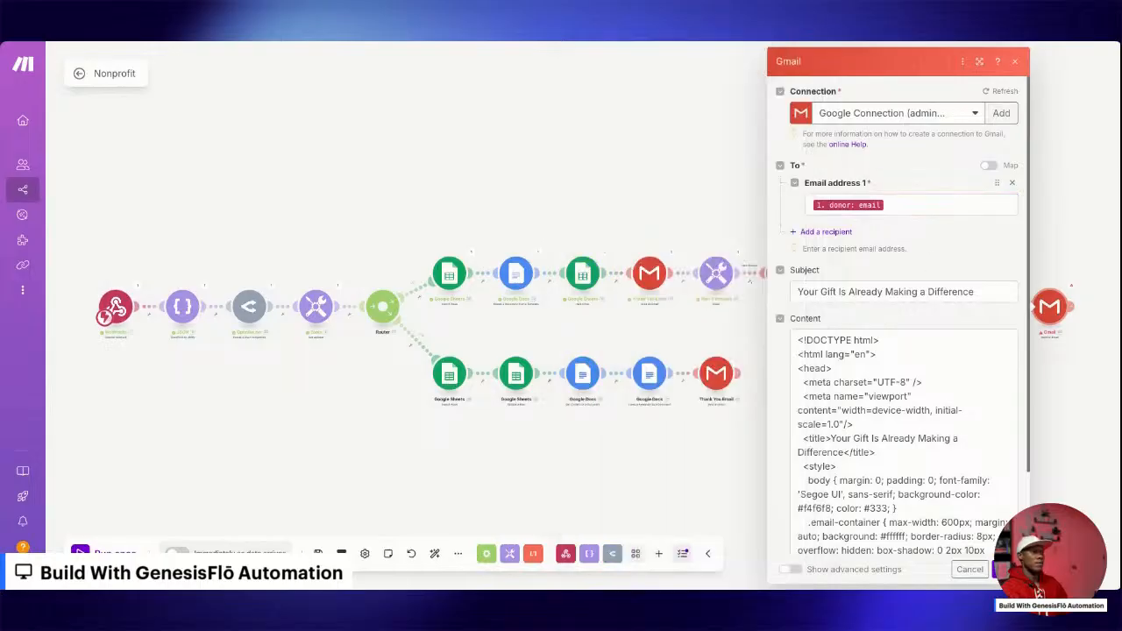
click(1004, 569)
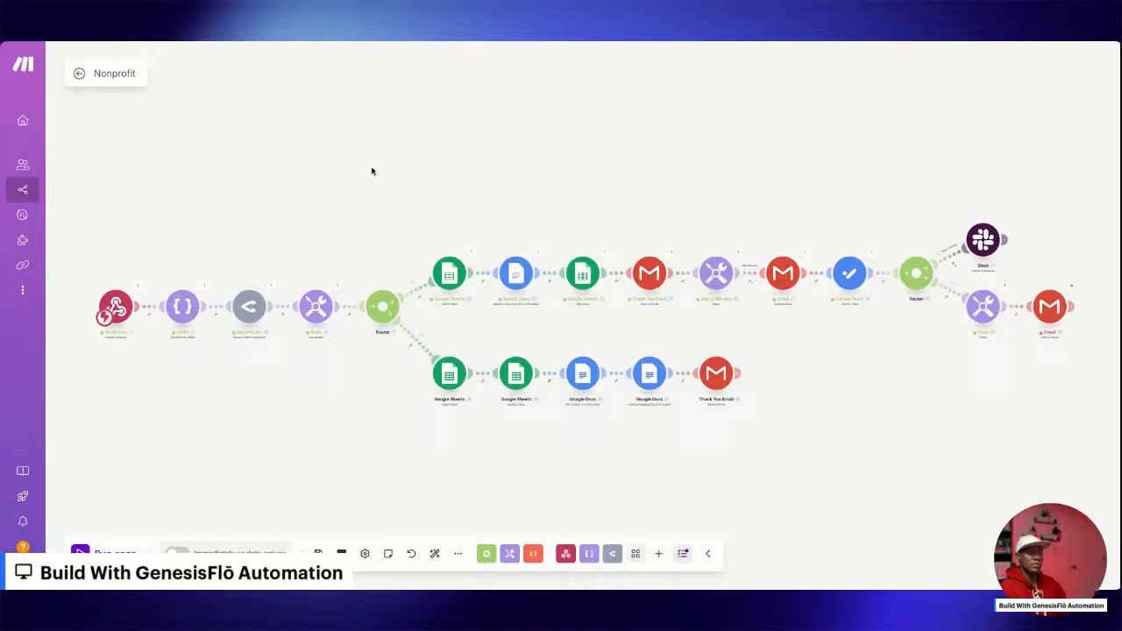
key(ctrl+s)
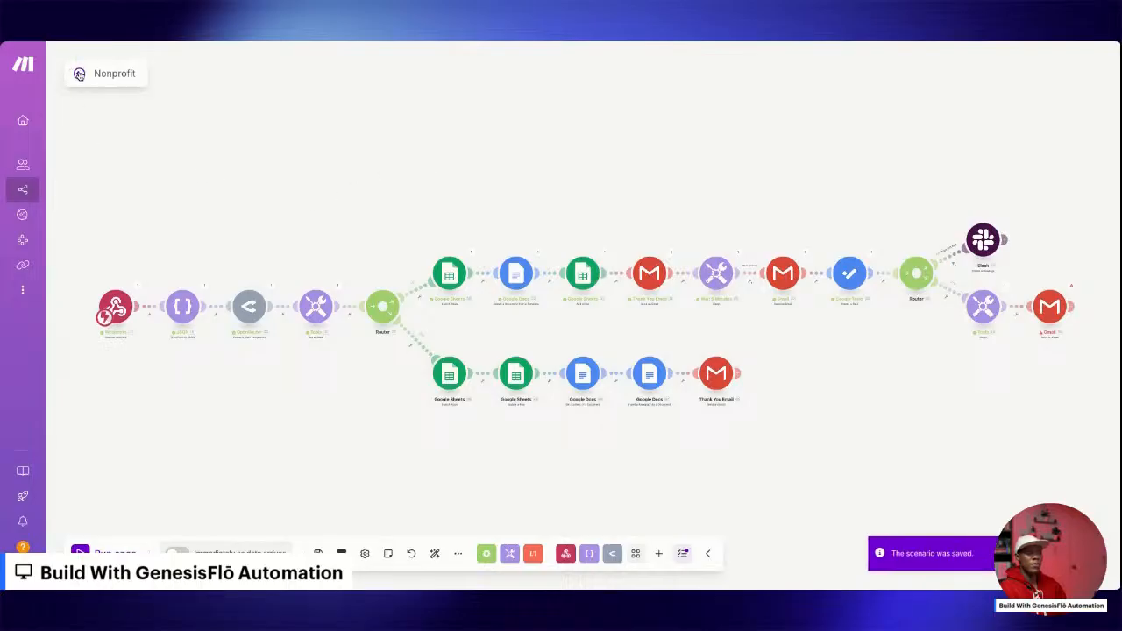
Leave the Nonprofit scenario and create a new blank scenario.
click(79, 74)
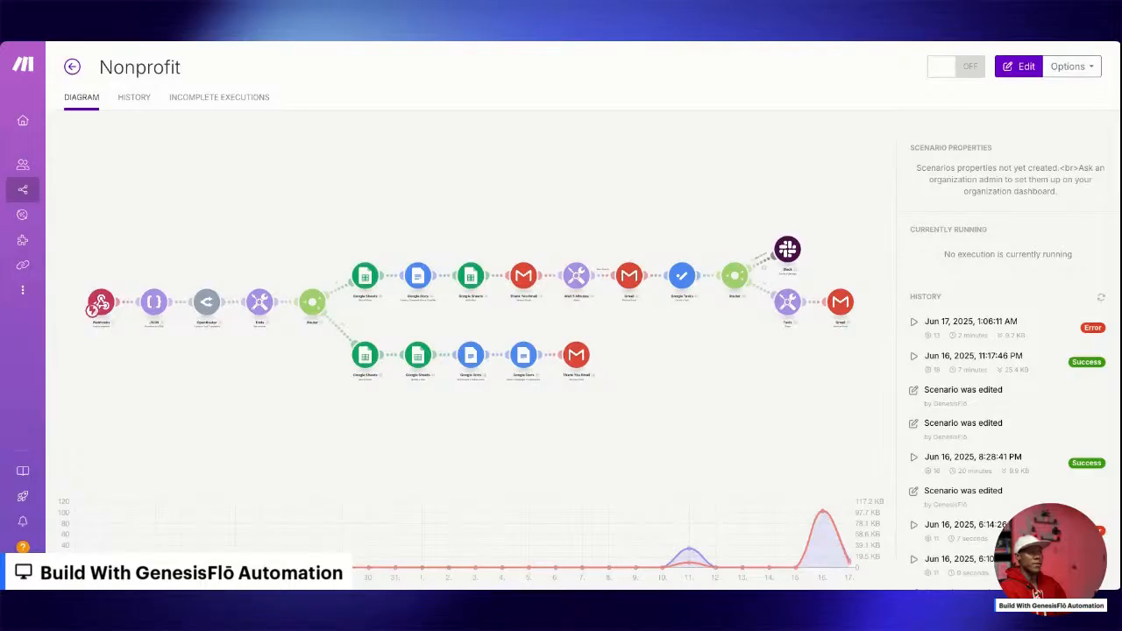
click(74, 68)
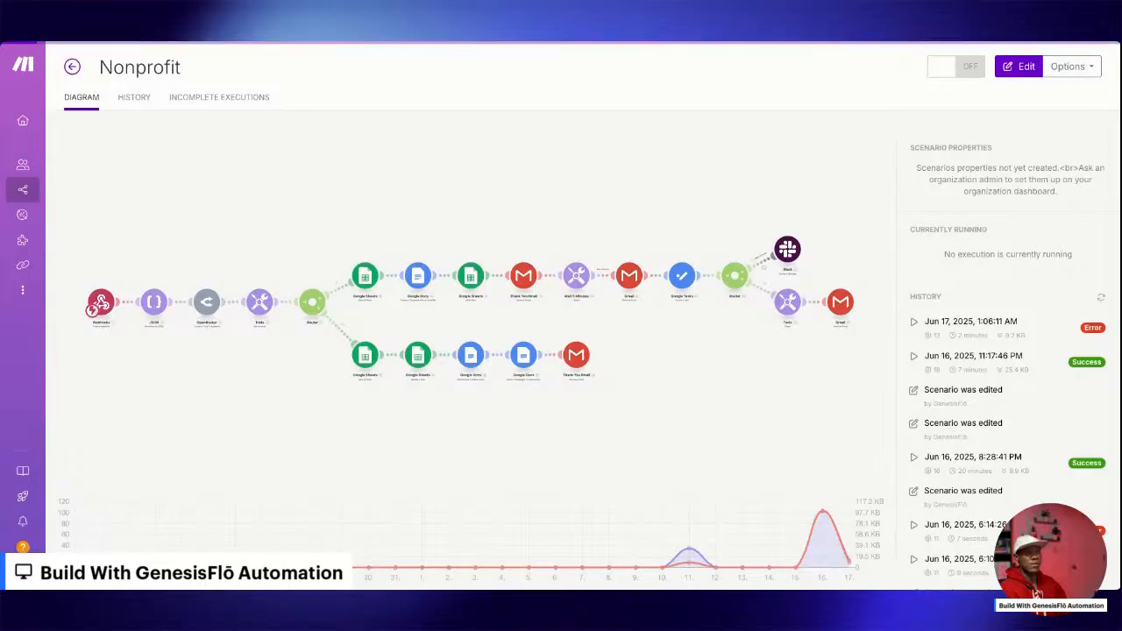
click(1014, 68)
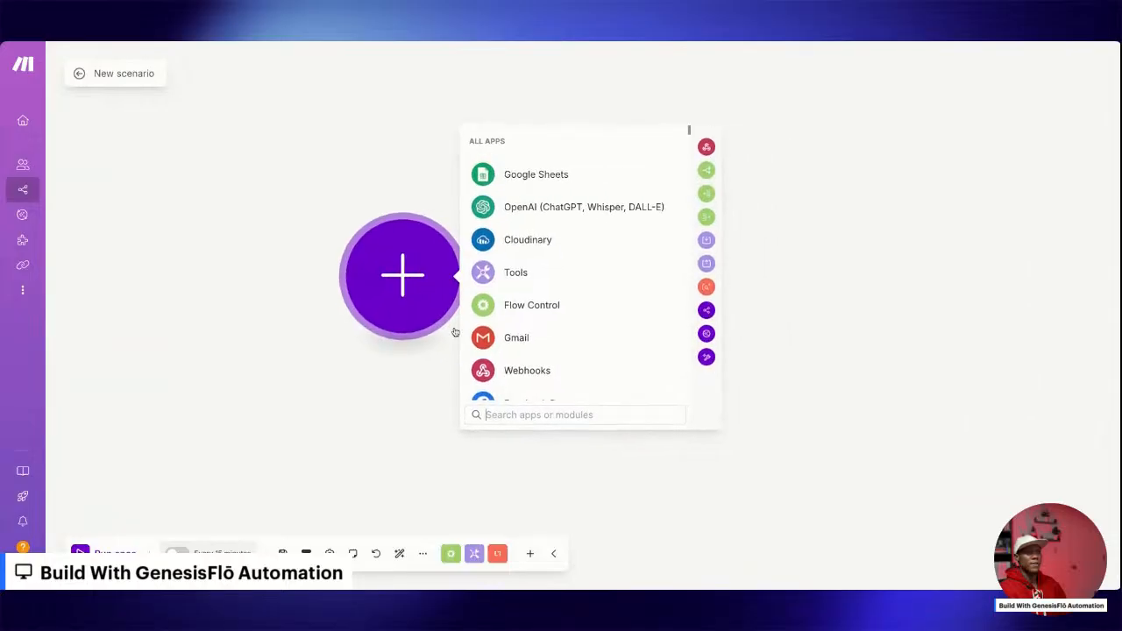
click(504, 370)
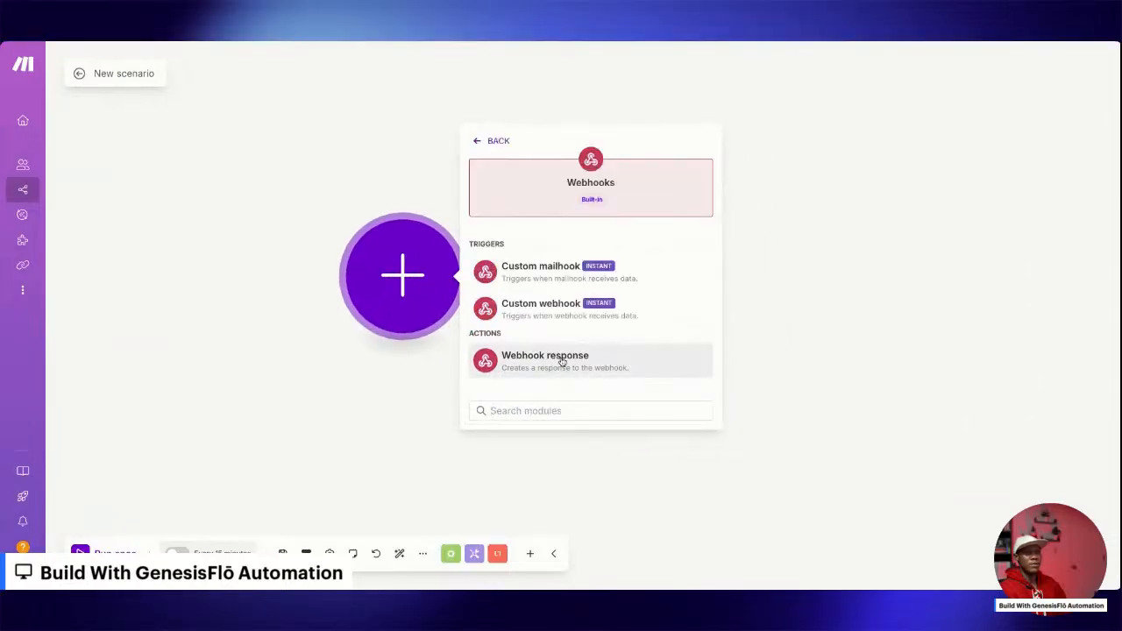
click(562, 361)
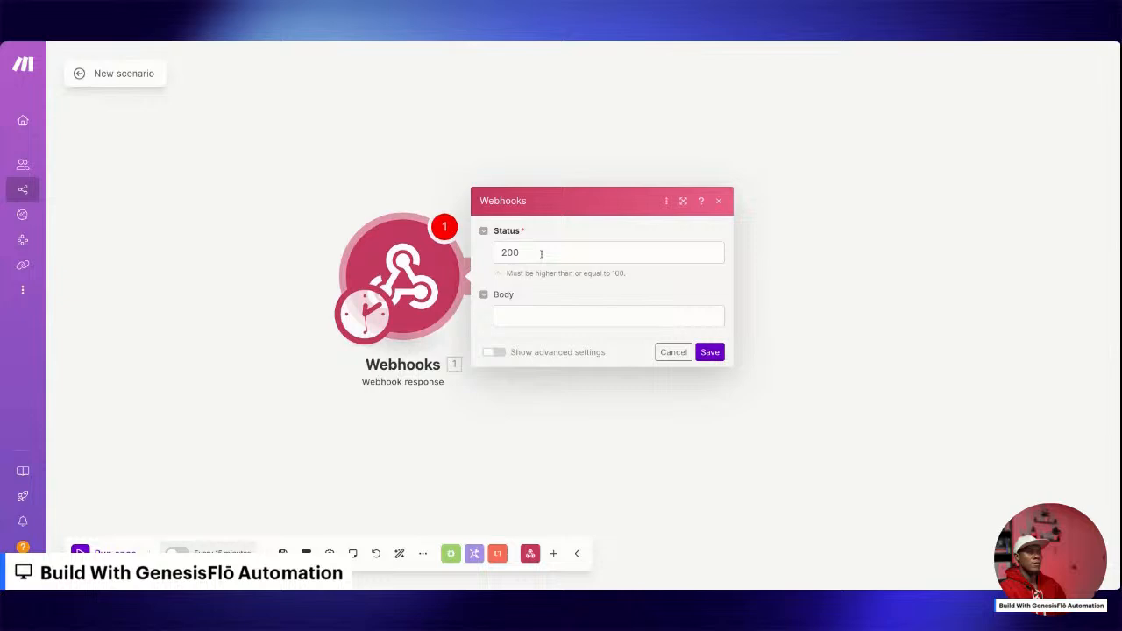
click(674, 351)
right_click(422, 286)
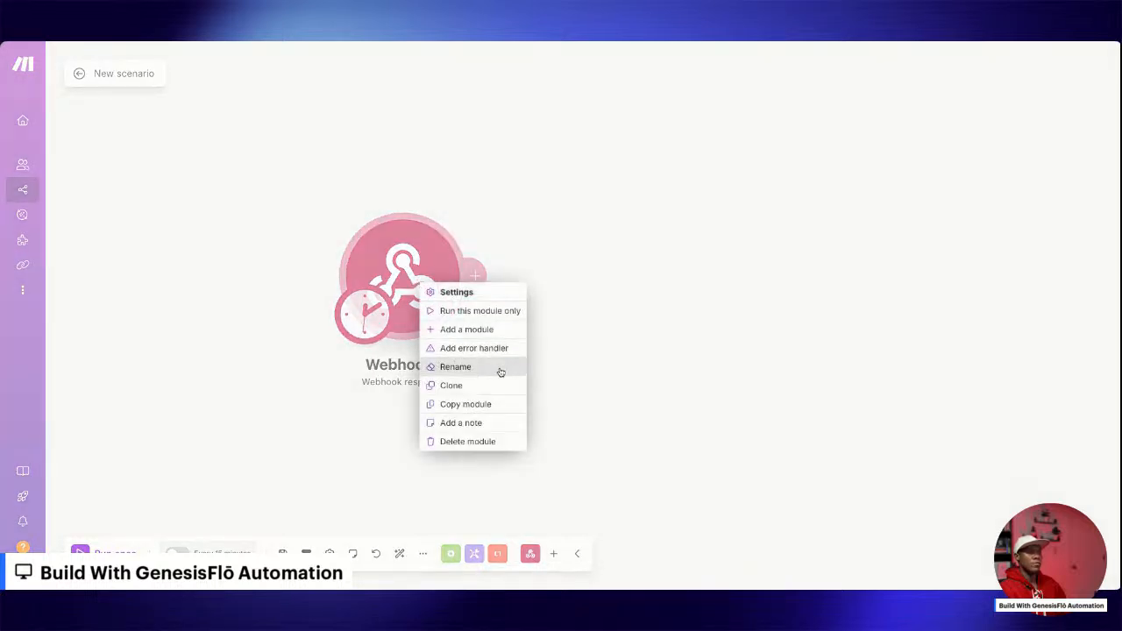
click(478, 442)
Try adding a Custom webhook trigger with an existing hook, and delete the module again.
click(452, 278)
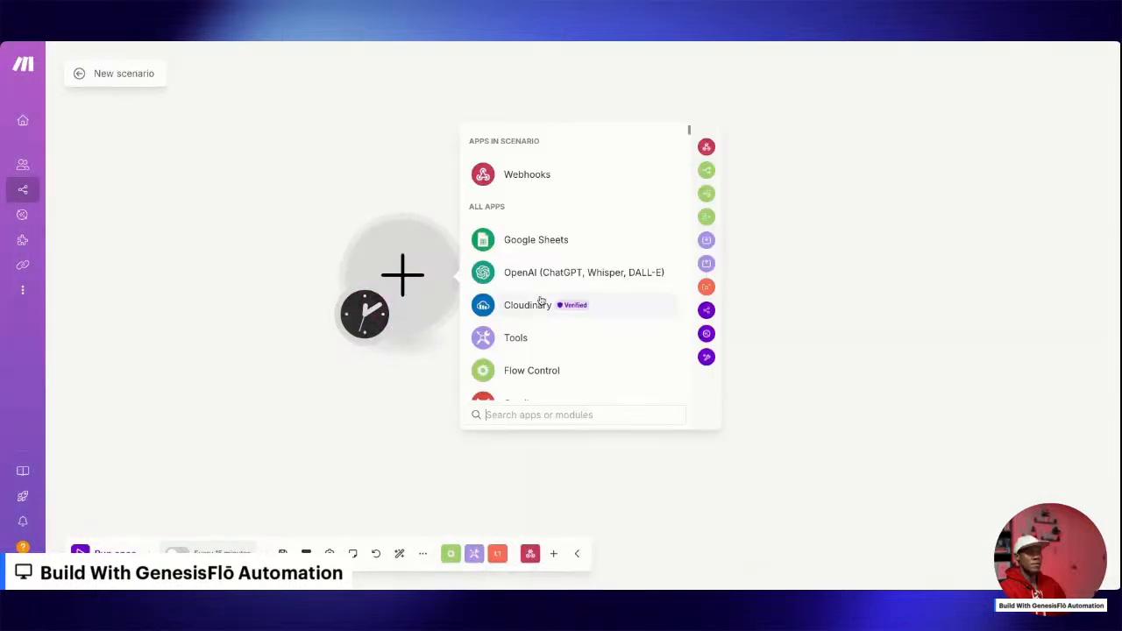
click(505, 177)
click(526, 305)
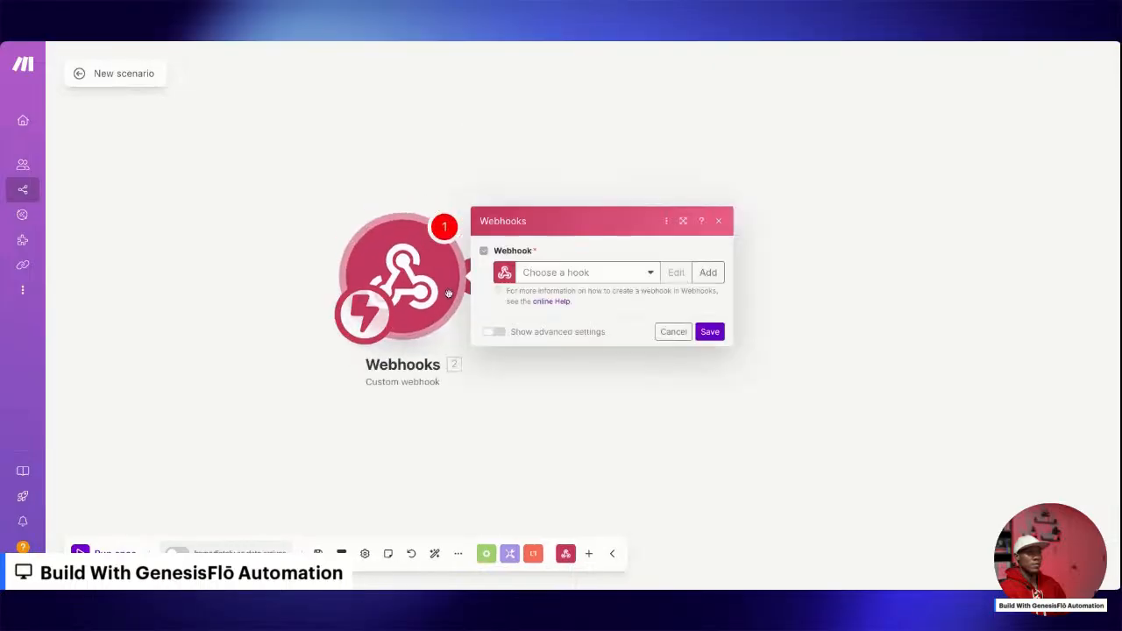
click(615, 272)
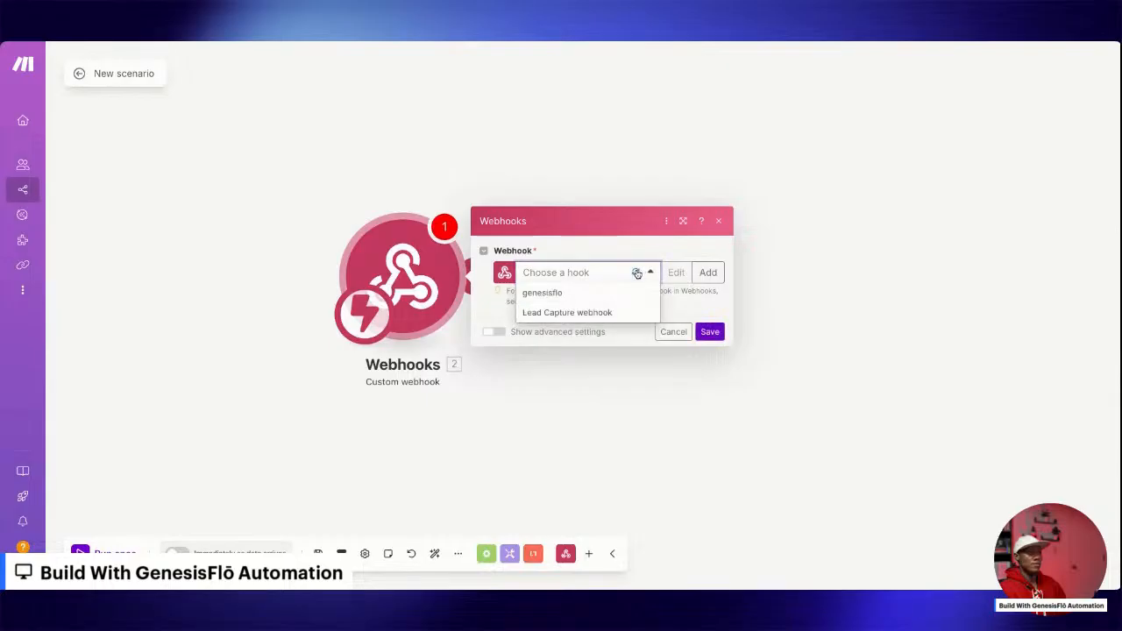
click(637, 273)
click(637, 273)
click(674, 333)
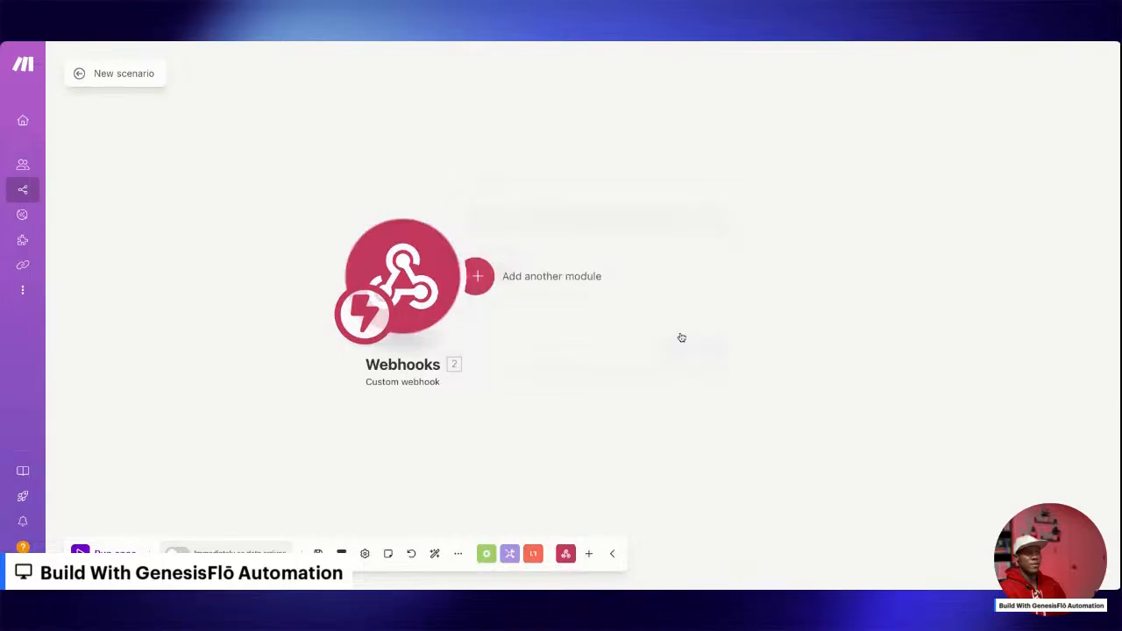
right_click(409, 278)
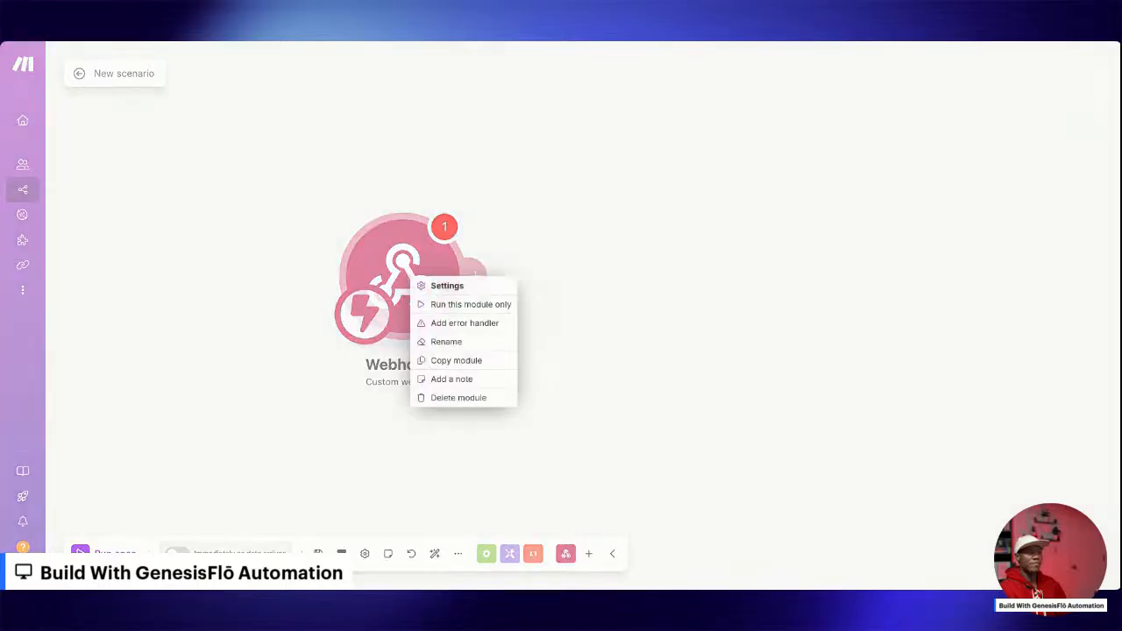
click(465, 399)
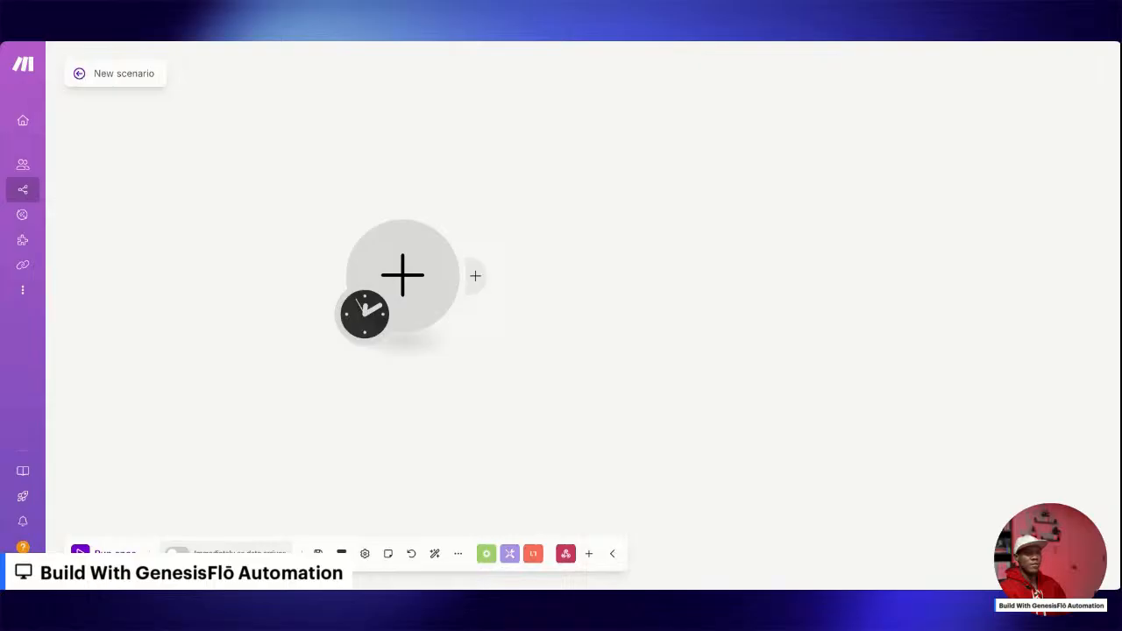
Open the Nonprofit scenario for editing and copy its Webhooks trigger module.
click(79, 73)
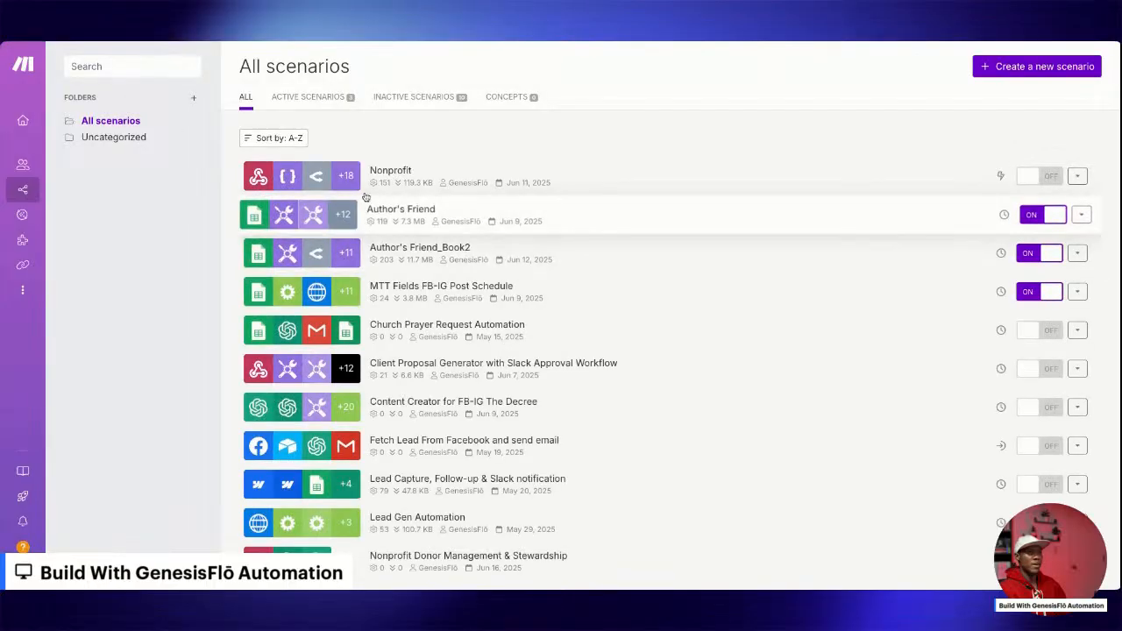
click(401, 179)
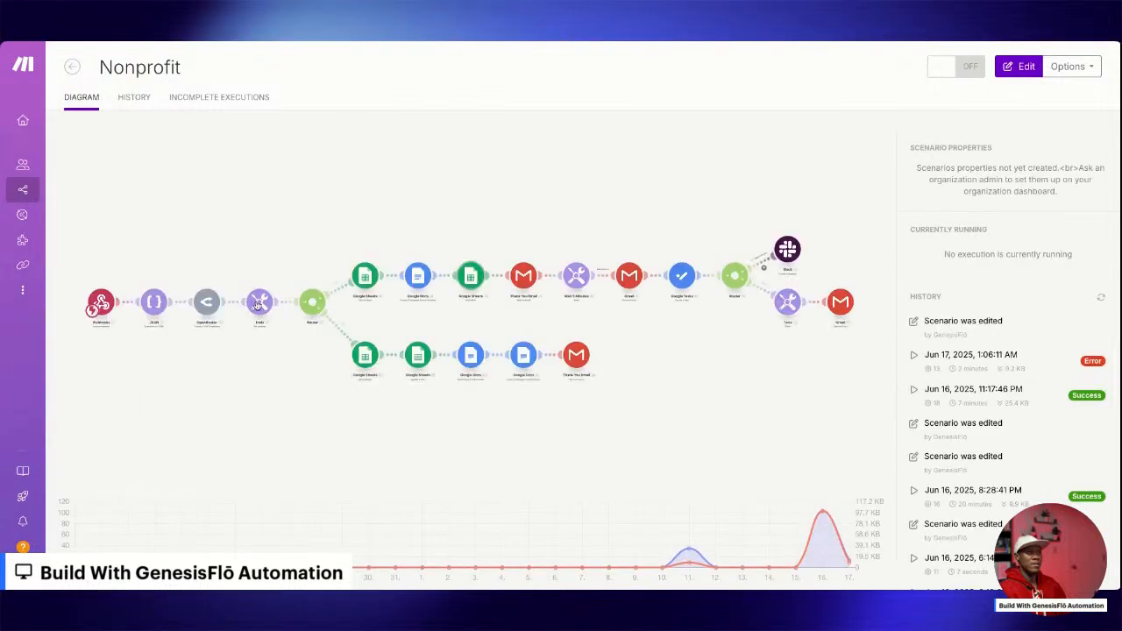
click(103, 305)
right_click(116, 305)
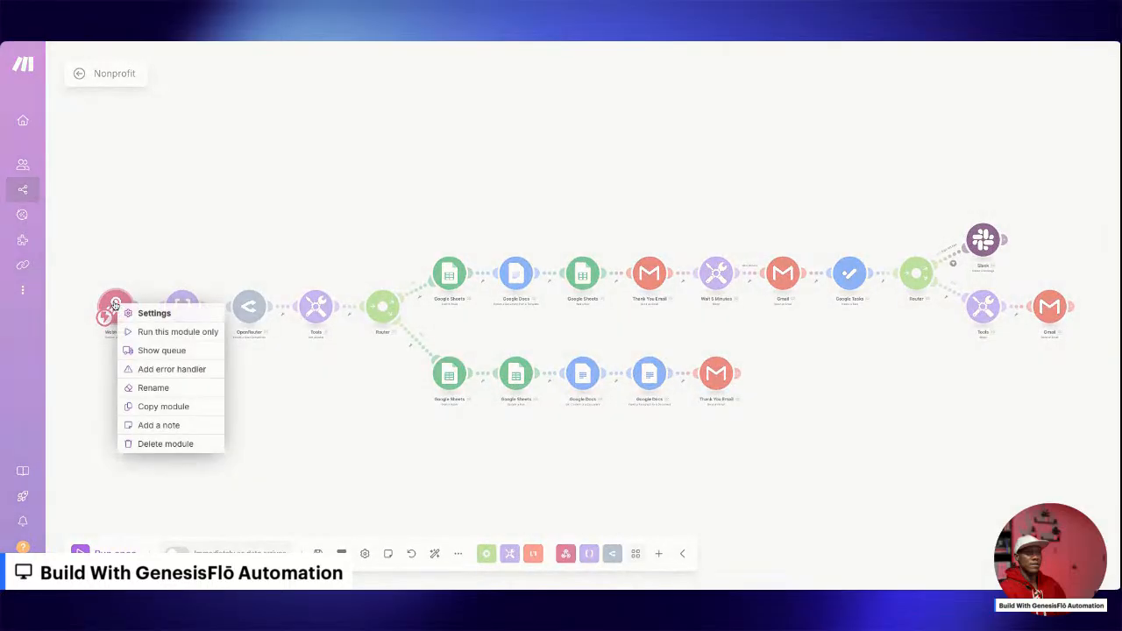
click(172, 409)
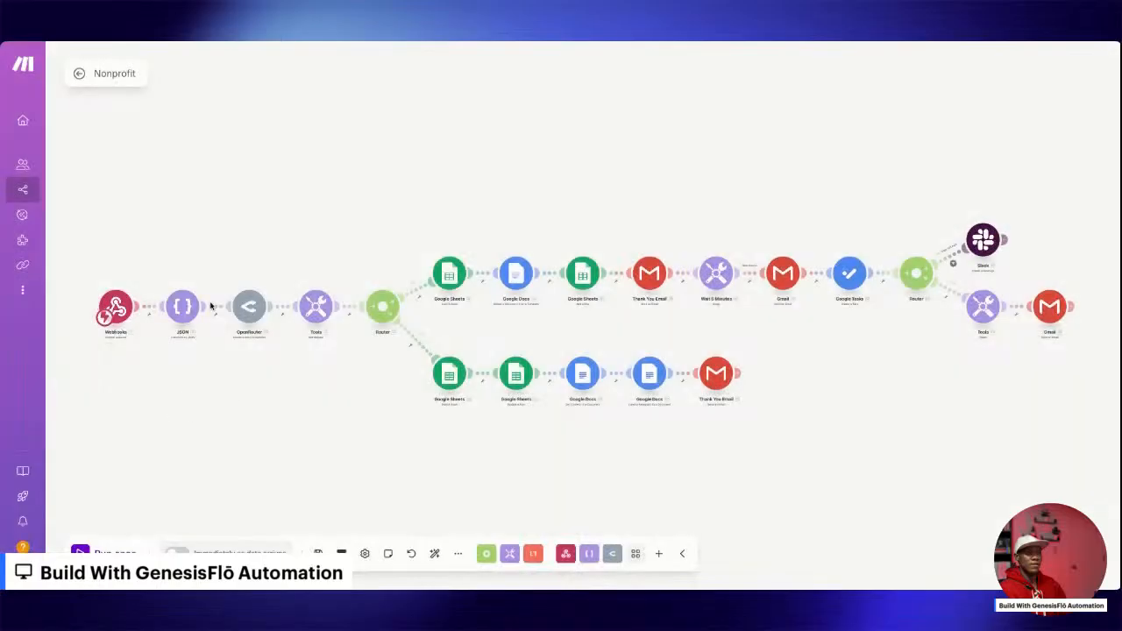
Create a new blank scenario and paste the copied Webhooks module onto its canvas beside the empty starting module.
click(88, 77)
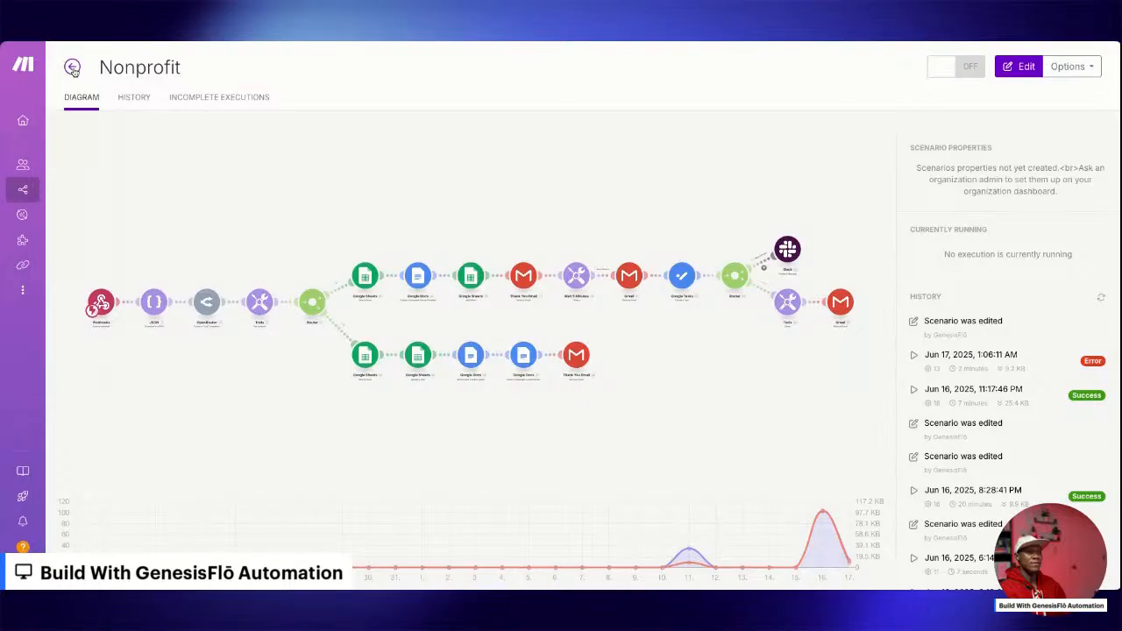
click(73, 70)
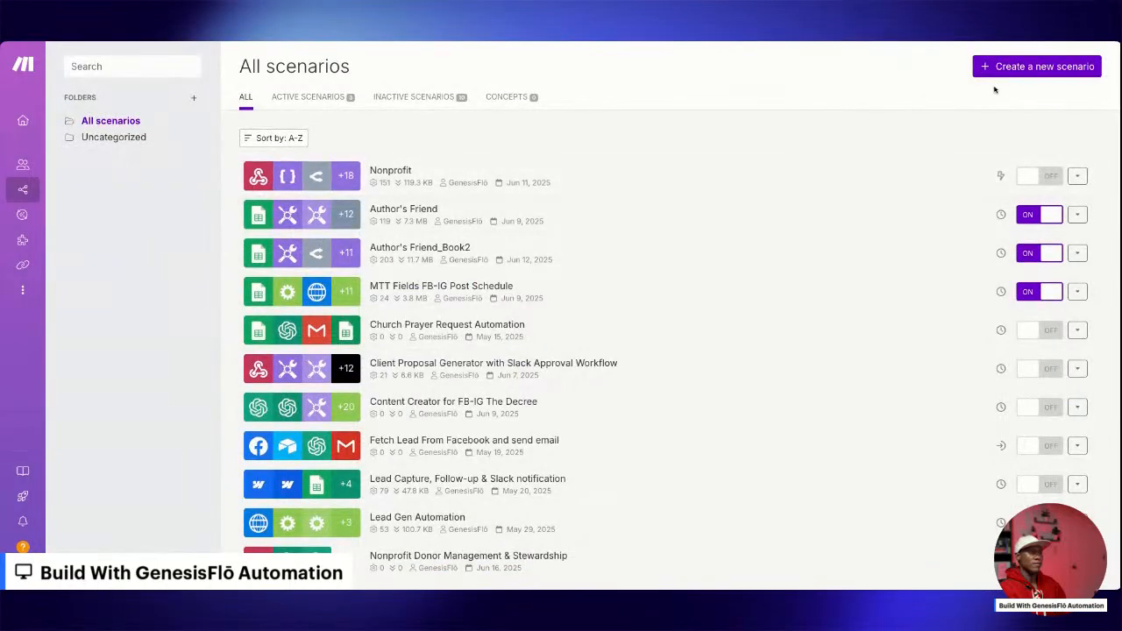
click(1006, 70)
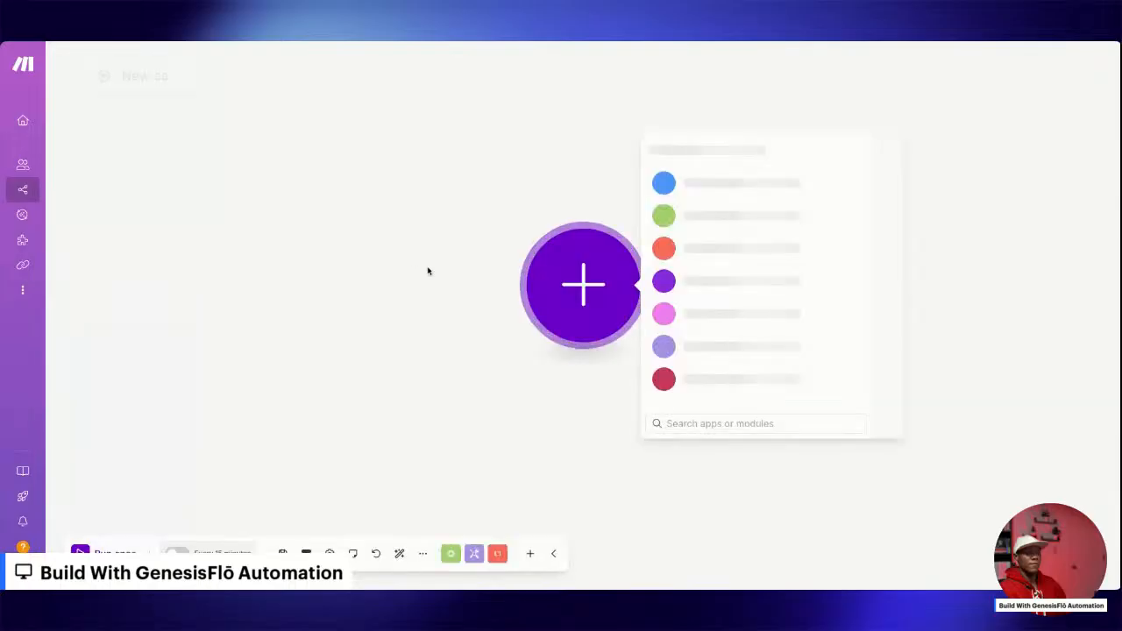
key(ctrl+v)
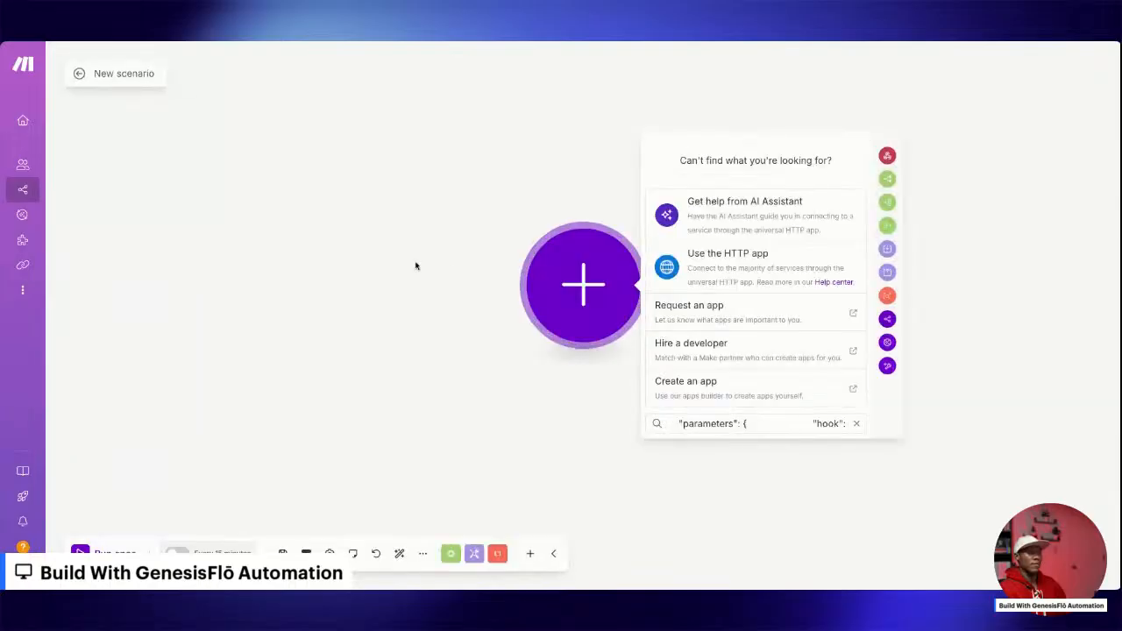
click(389, 260)
key(ctrl+v)
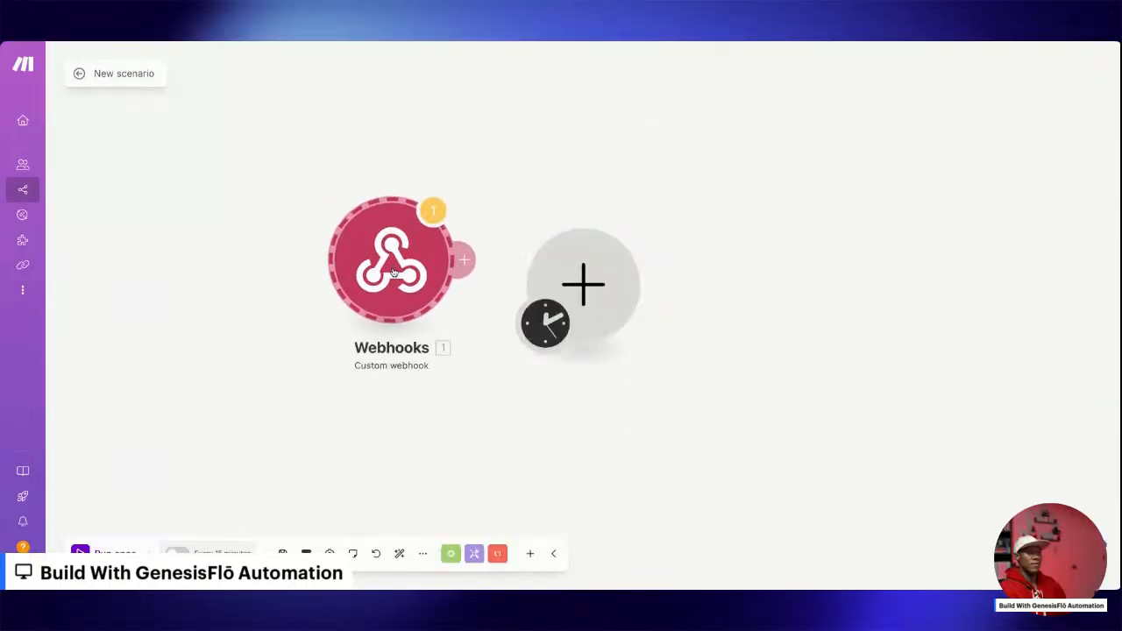
Check the hook choices of the pasted Webhooks module and delete that module from the canvas.
click(394, 273)
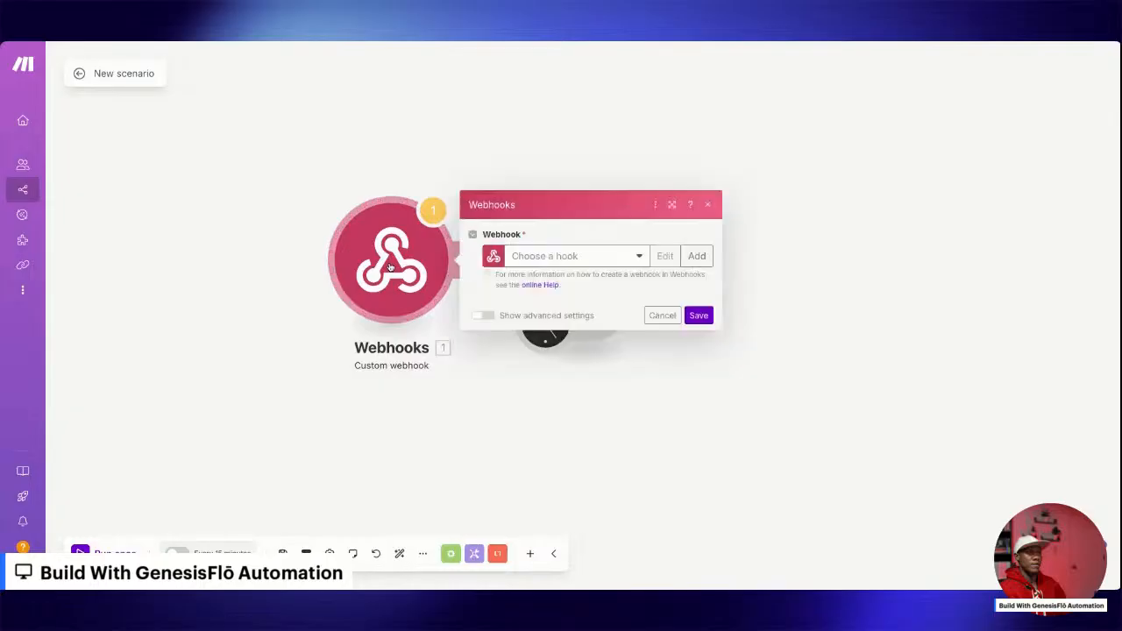
click(569, 259)
click(626, 257)
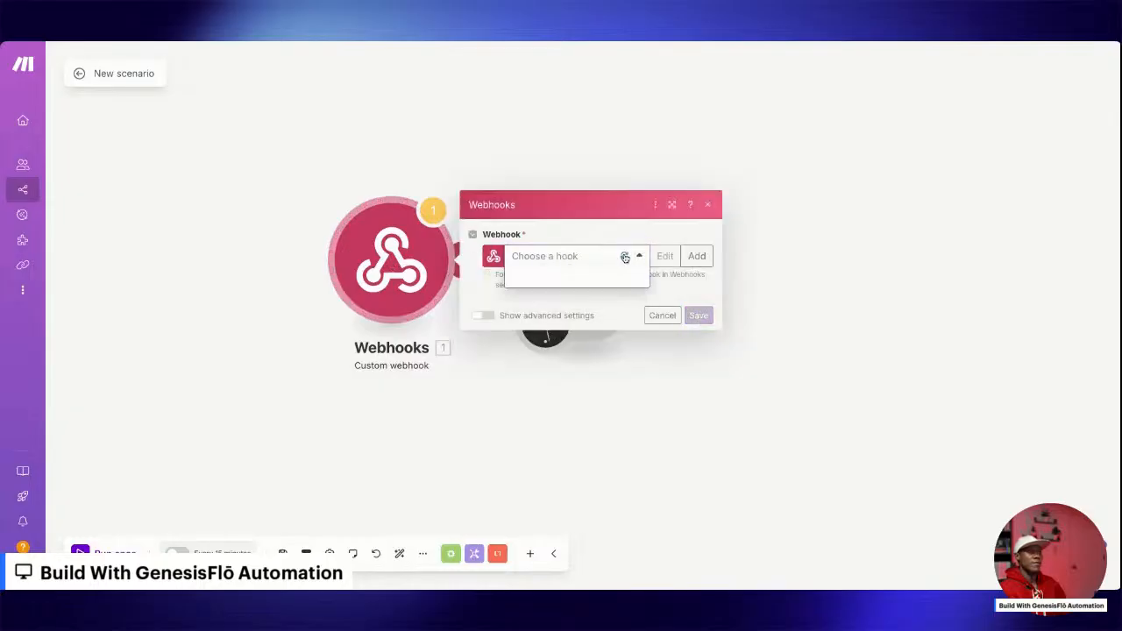
click(712, 206)
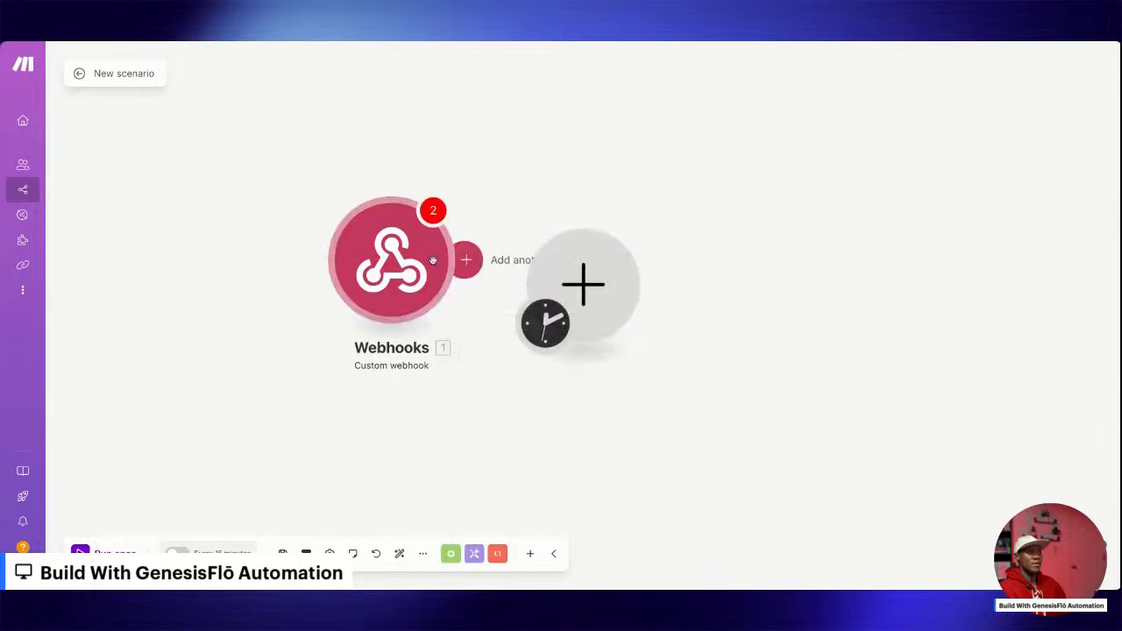
right_click(391, 260)
click(444, 382)
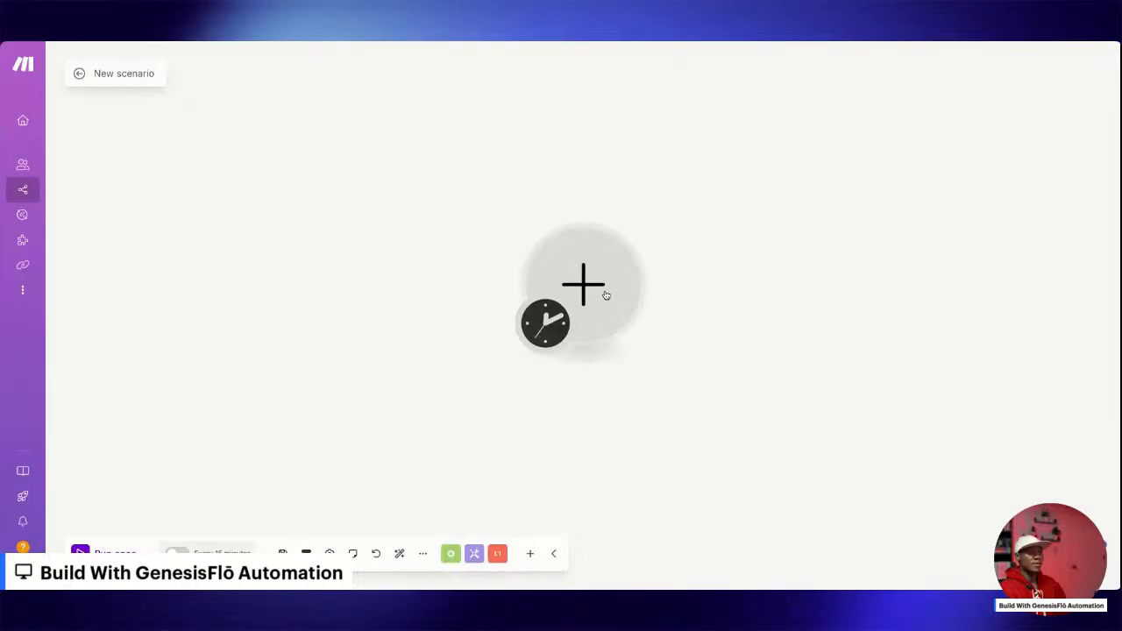
Add a Custom webhook trigger as the starting module, choose the existing Lead Capture webhook, and save it.
drag(604, 294, 313, 283)
click(313, 283)
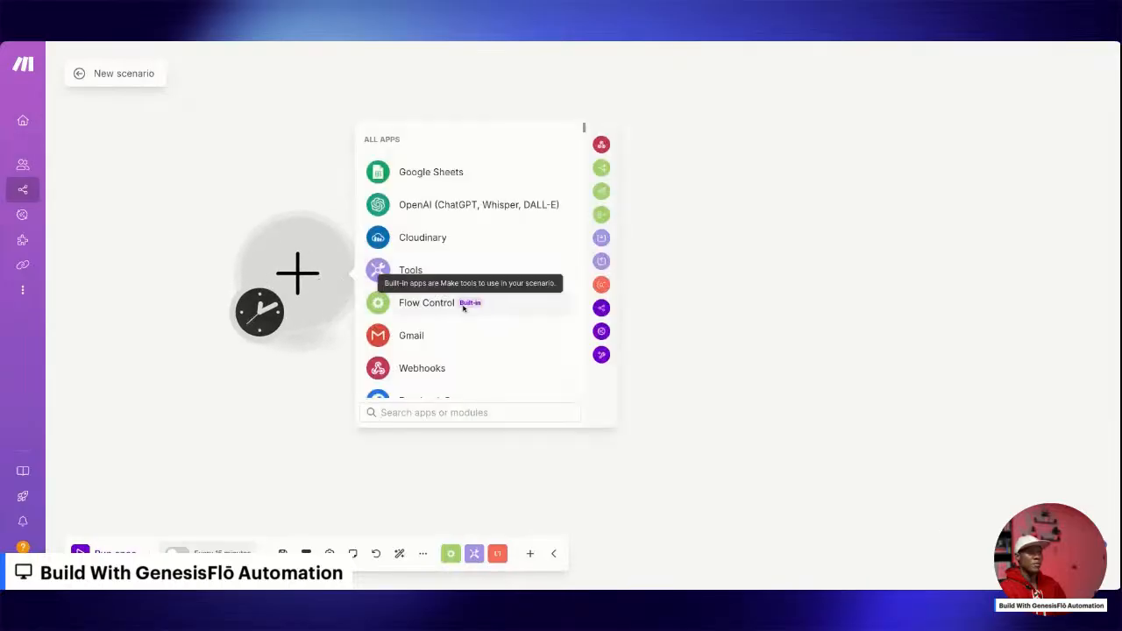
click(399, 370)
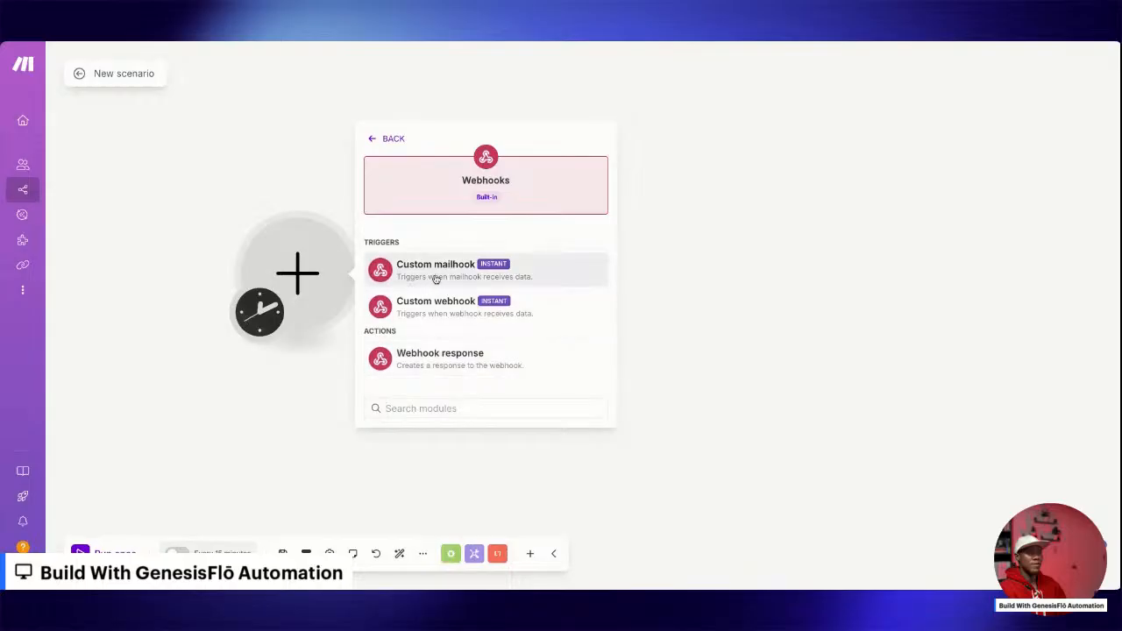
click(426, 306)
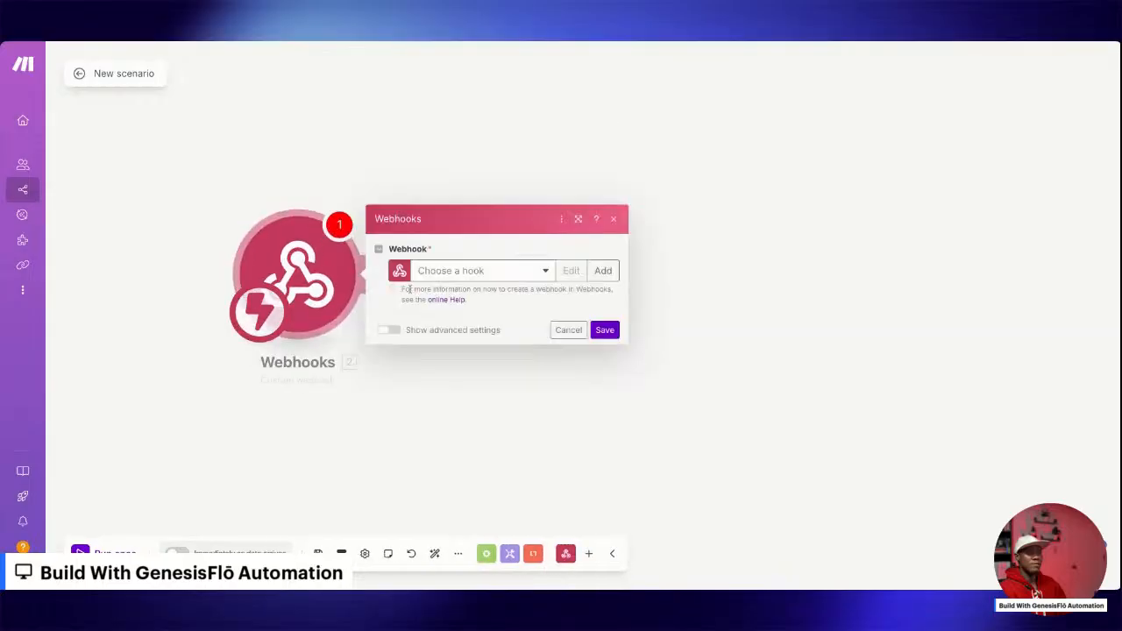
click(483, 272)
click(463, 311)
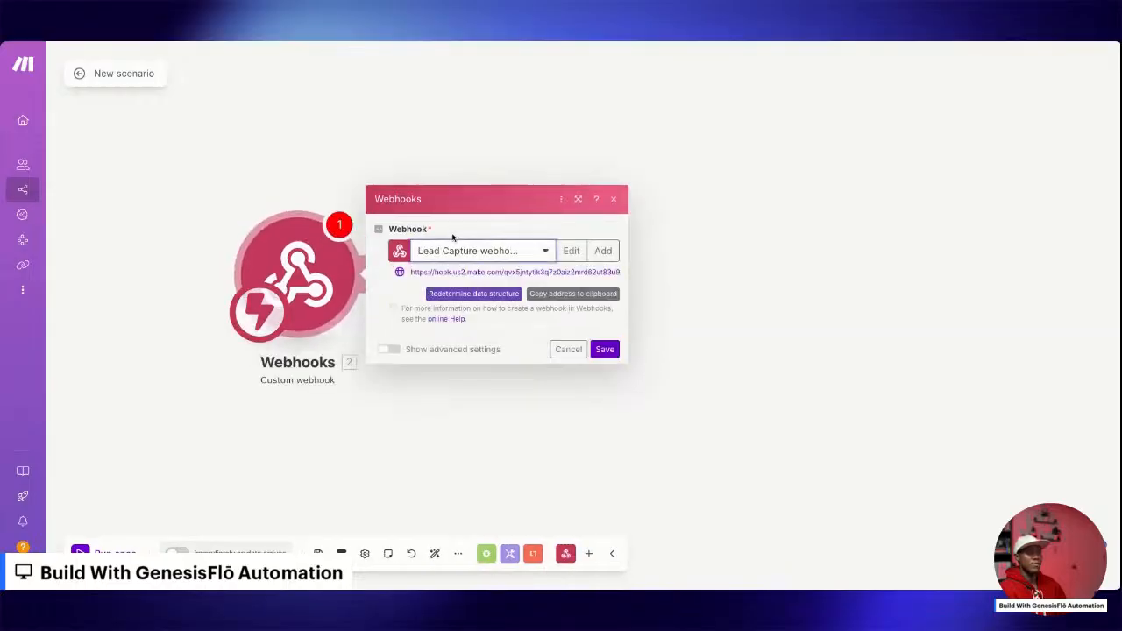
triple_click(538, 273)
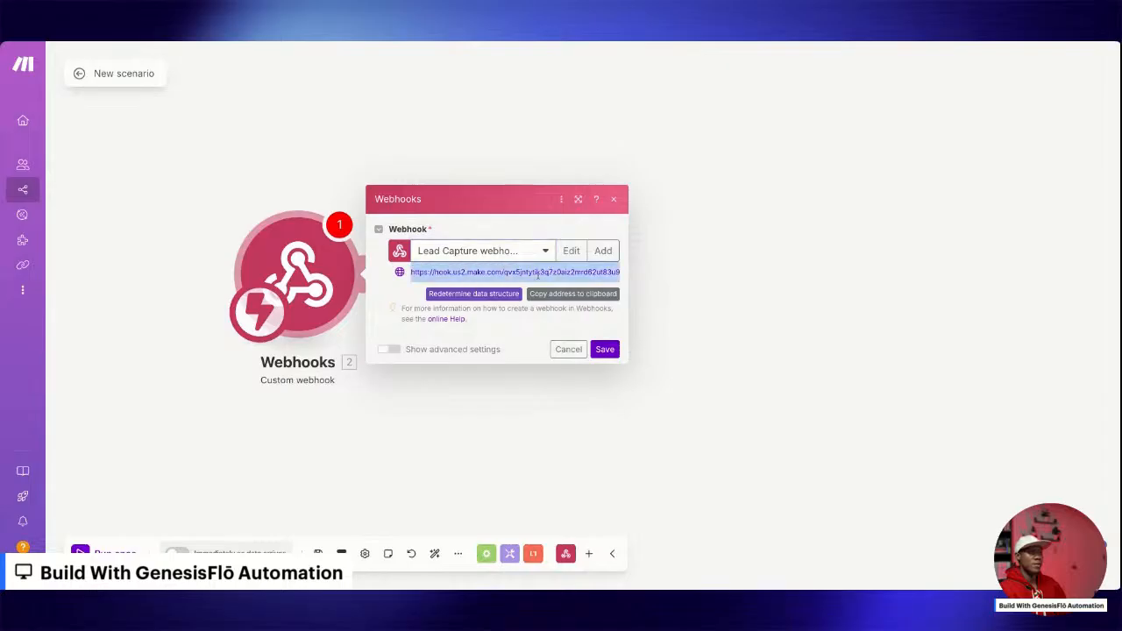
click(604, 351)
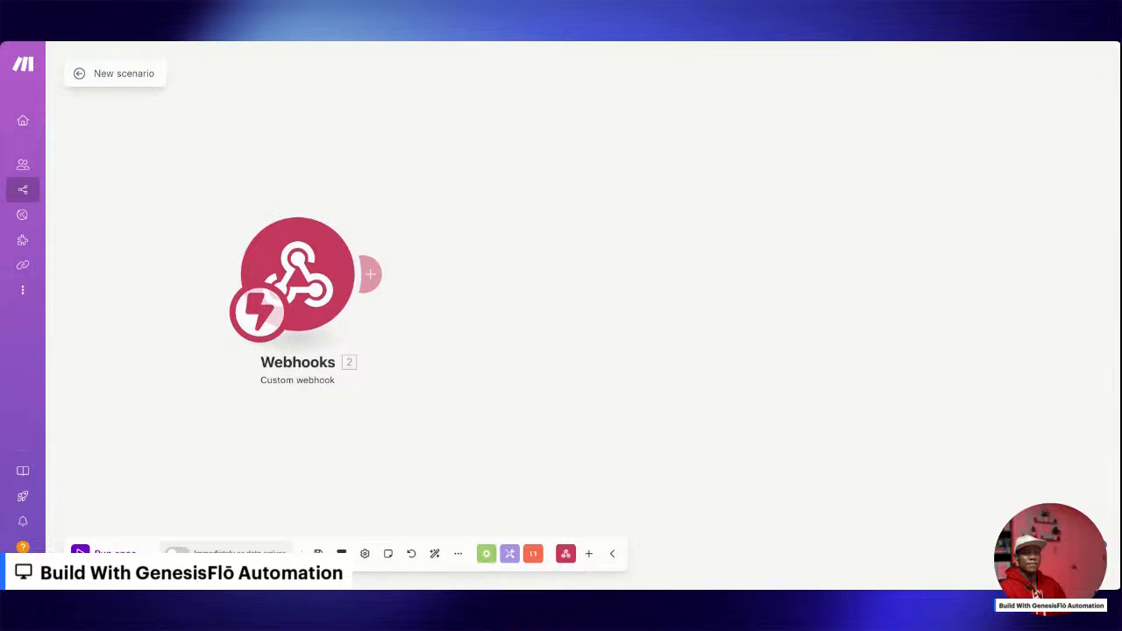
Try adding a Transform to JSON module after the webhook, and unlink and delete it again.
click(370, 275)
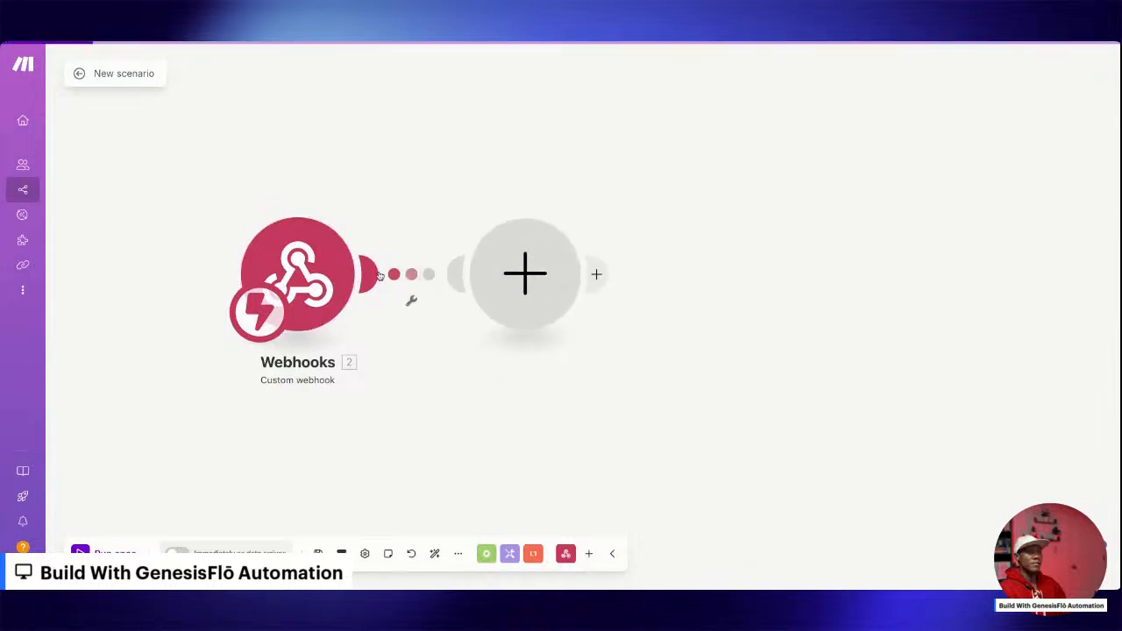
text(json)
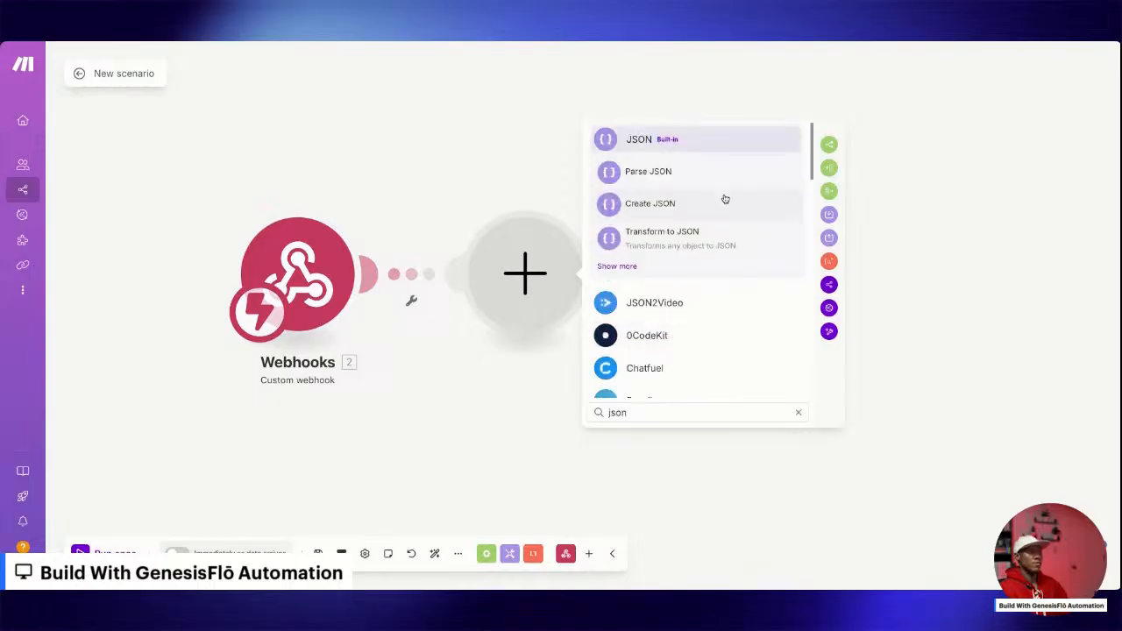
click(668, 245)
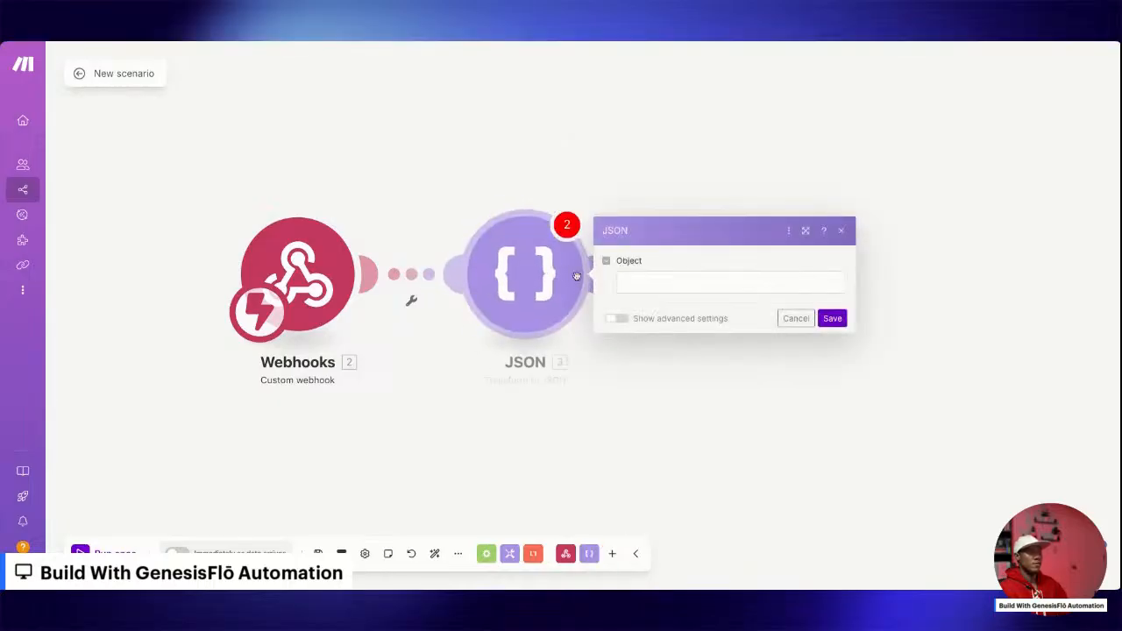
click(672, 282)
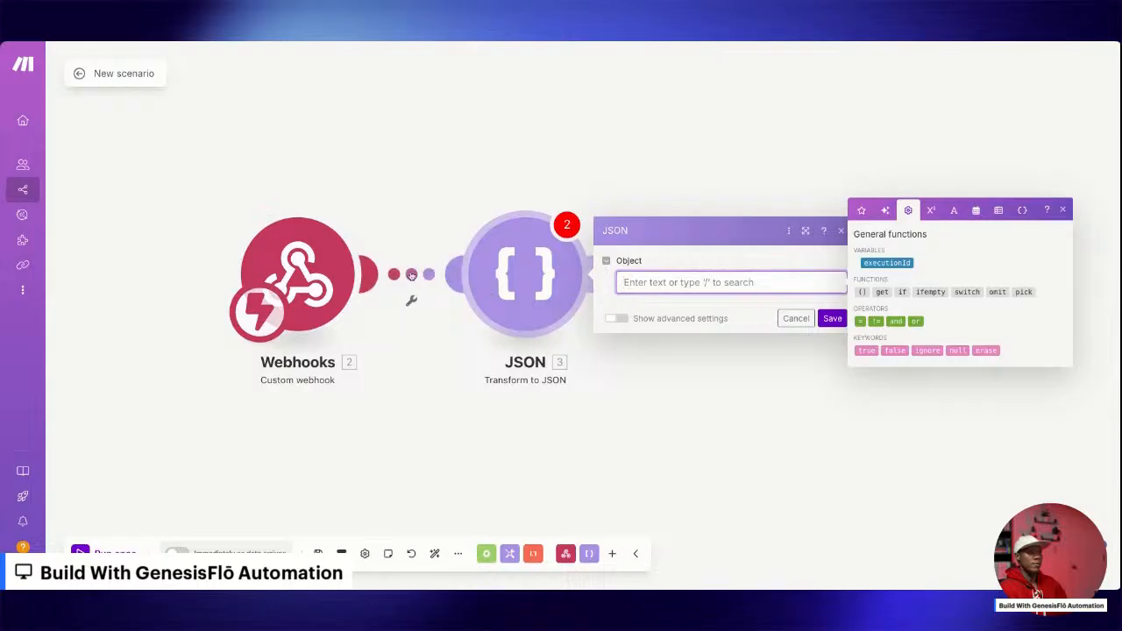
click(411, 300)
click(445, 307)
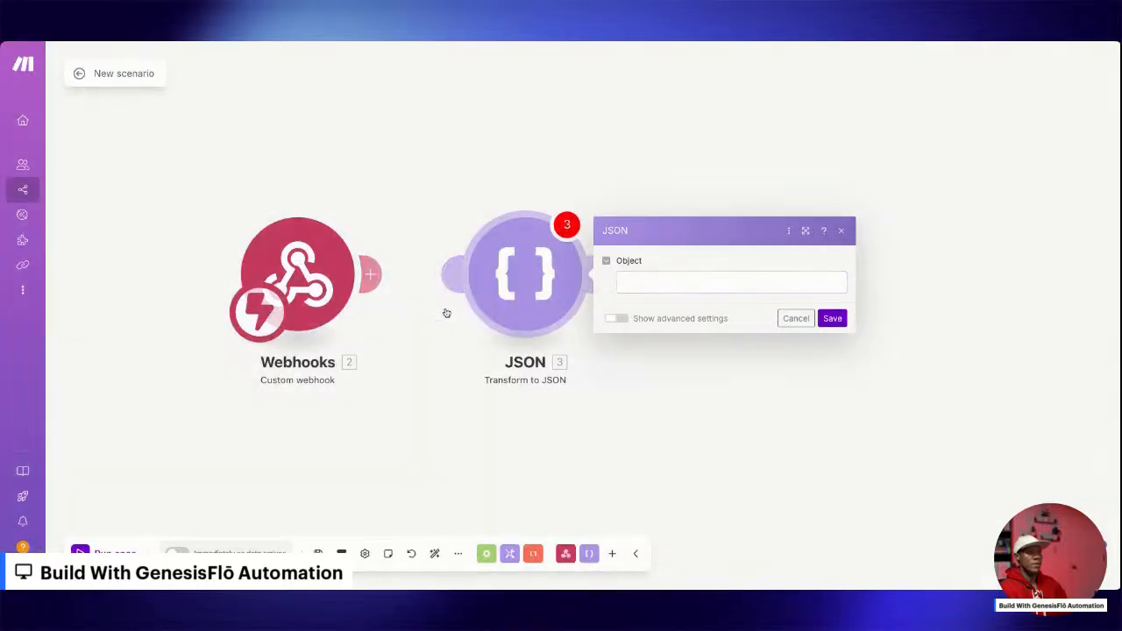
right_click(528, 274)
click(566, 406)
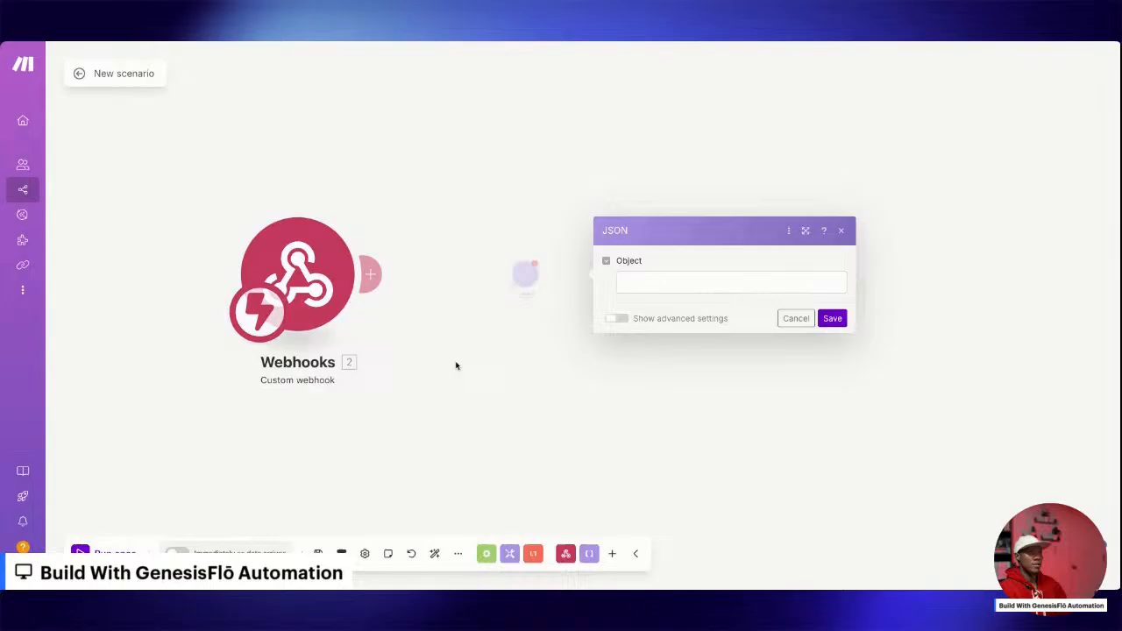
Copy the Custom webhook's address from its settings and save the module.
click(291, 279)
click(556, 293)
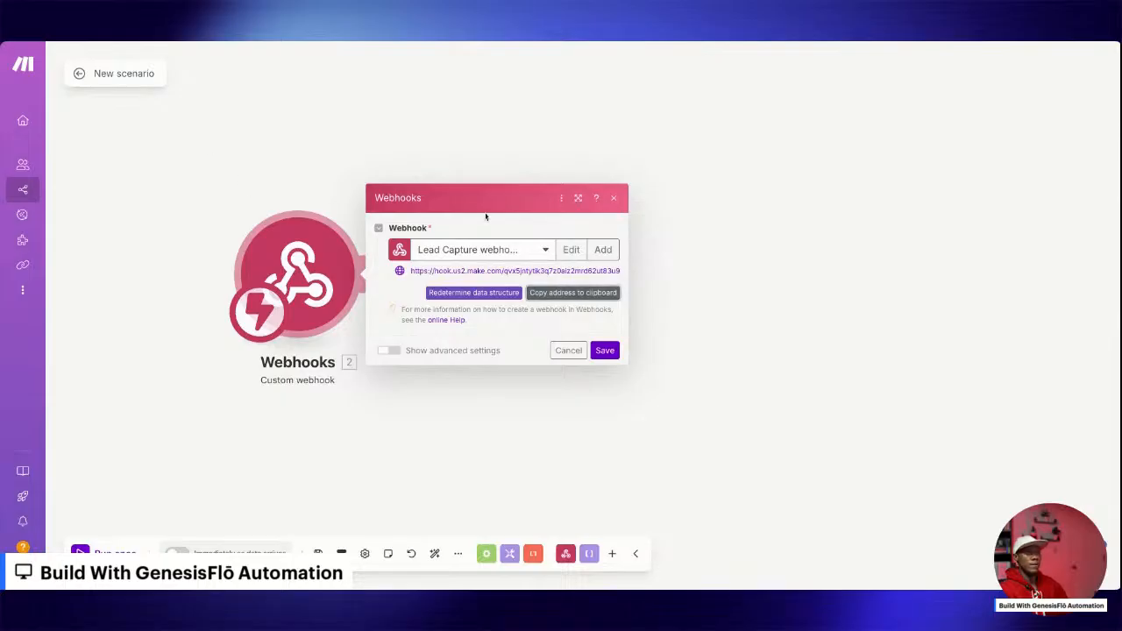
click(606, 350)
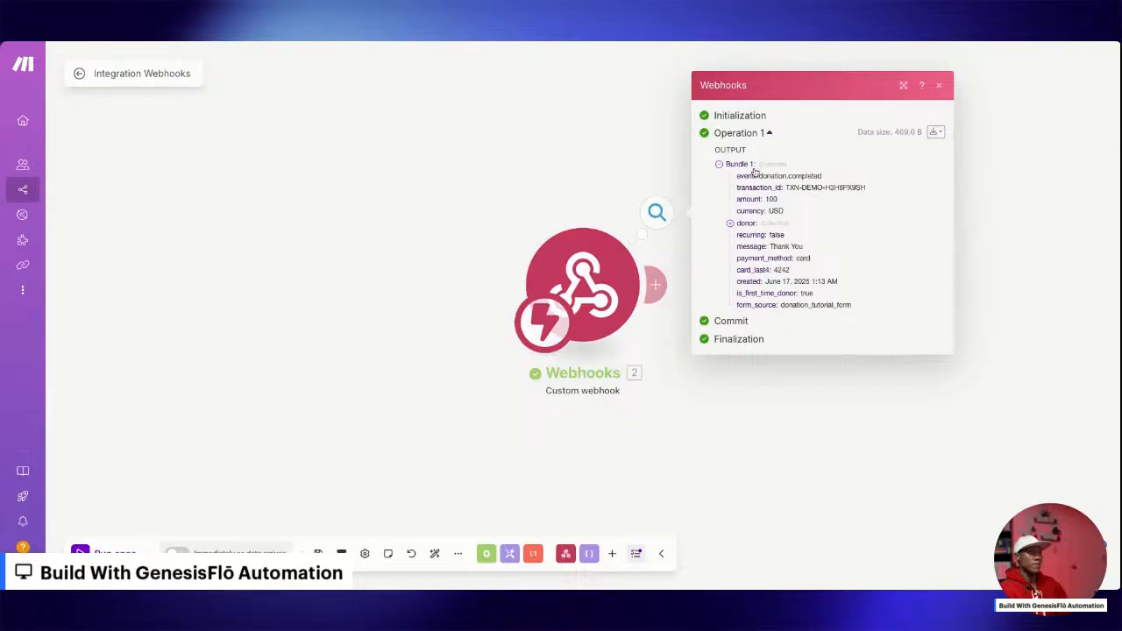
Close the webhook's run output and add a Transform to JSON module after the webhook trigger.
click(605, 218)
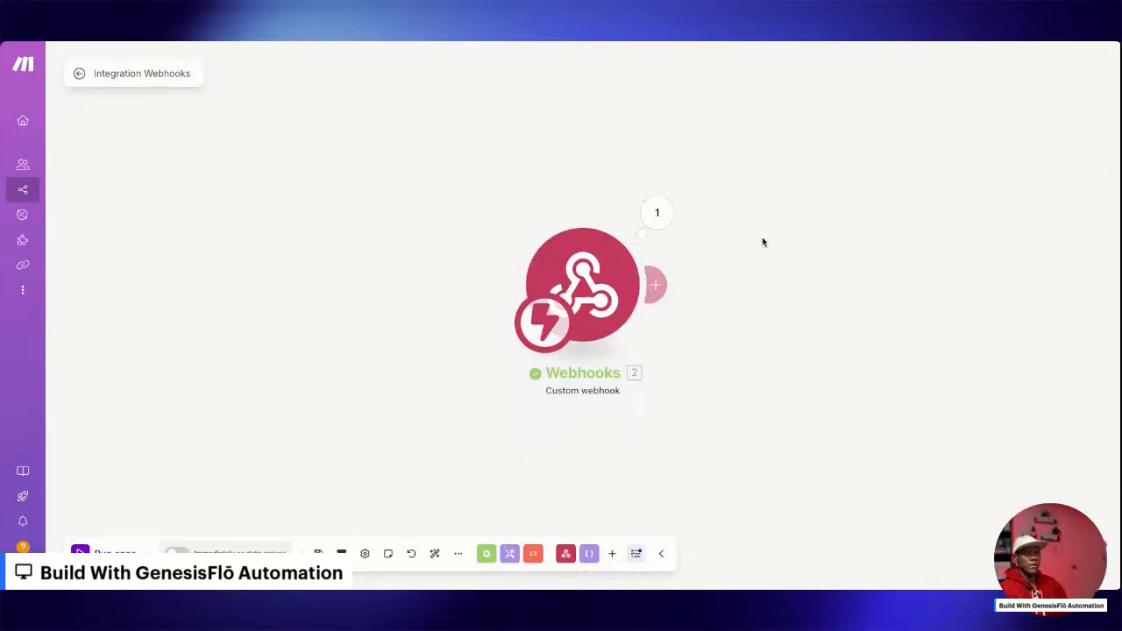
drag(762, 243, 596, 263)
click(488, 309)
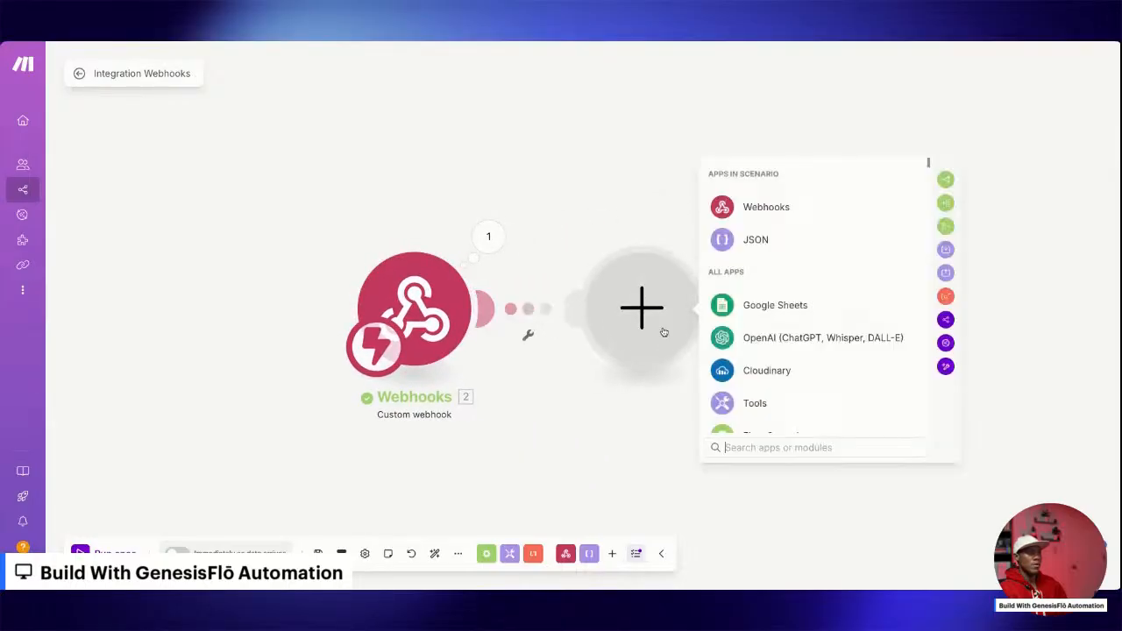
click(747, 237)
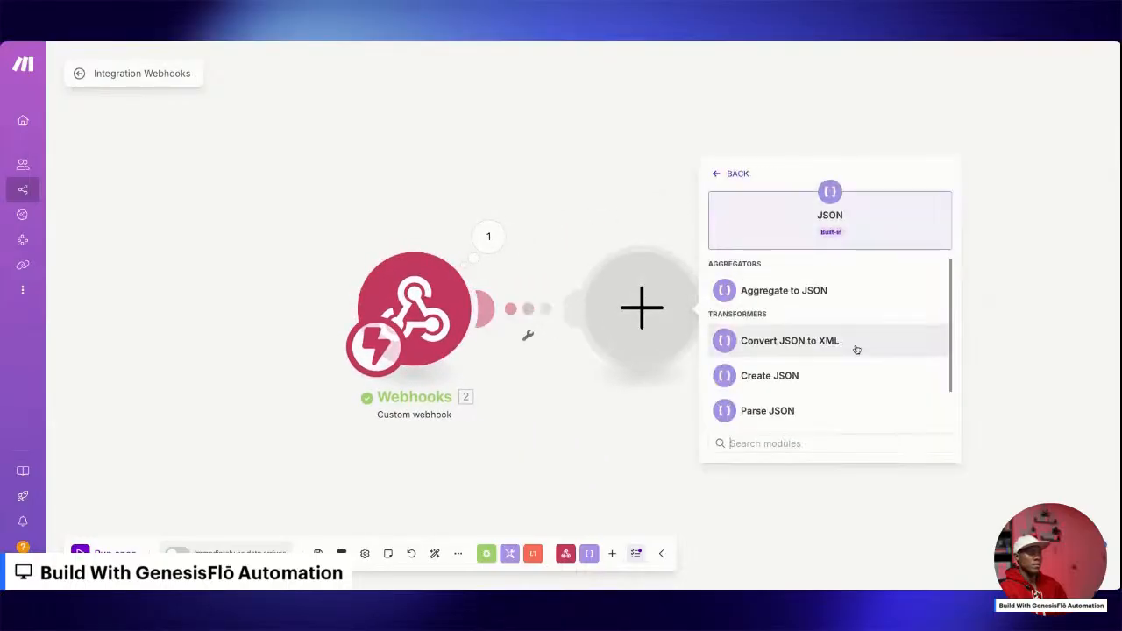
scroll(782, 368, down, 1)
click(782, 373)
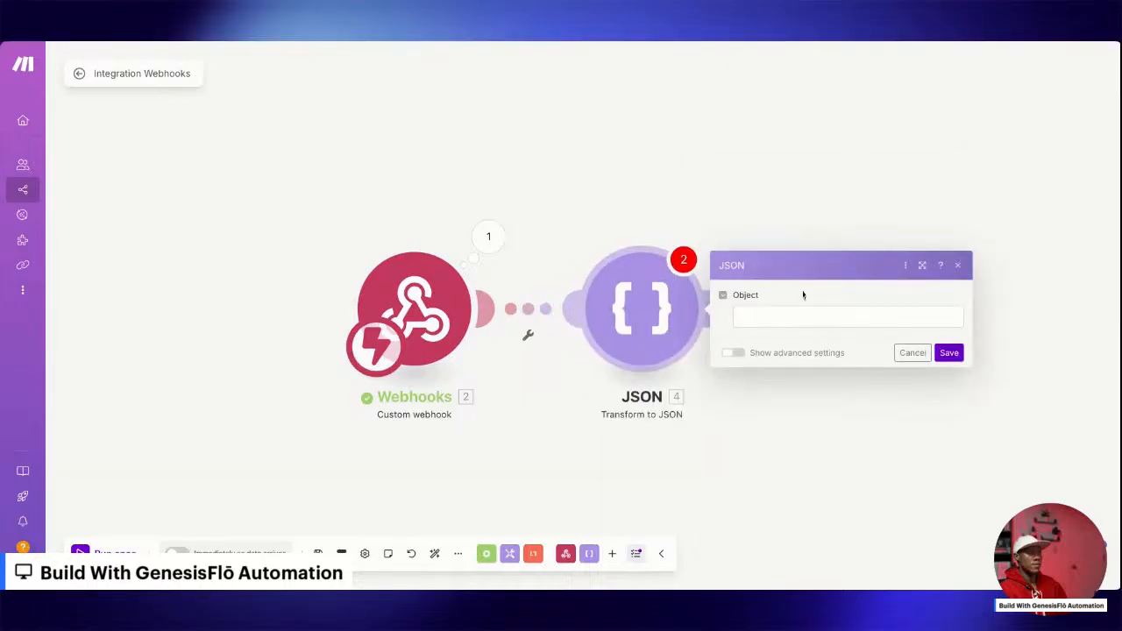
Map the webhook's donor address collection to the JSON module's Object field and save the module.
click(801, 295)
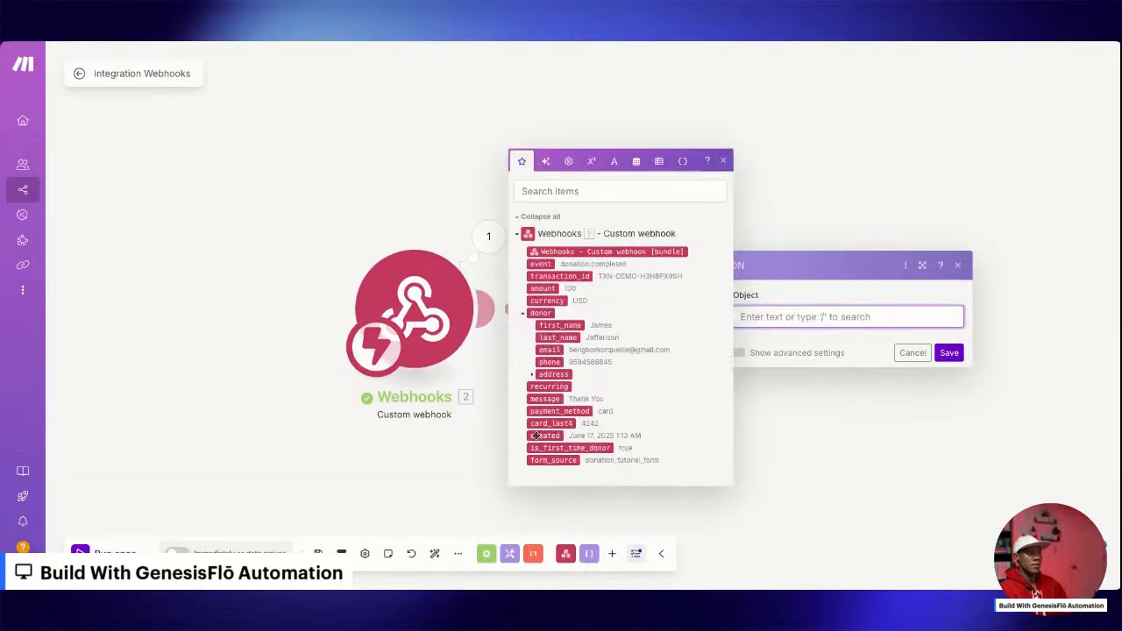
click(532, 377)
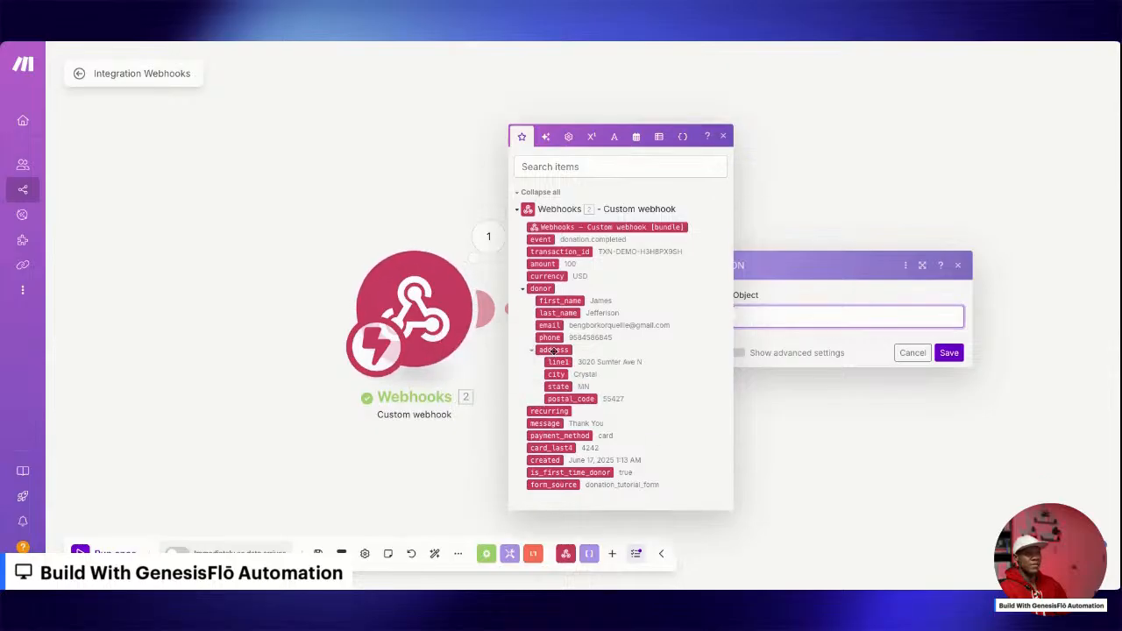
click(553, 350)
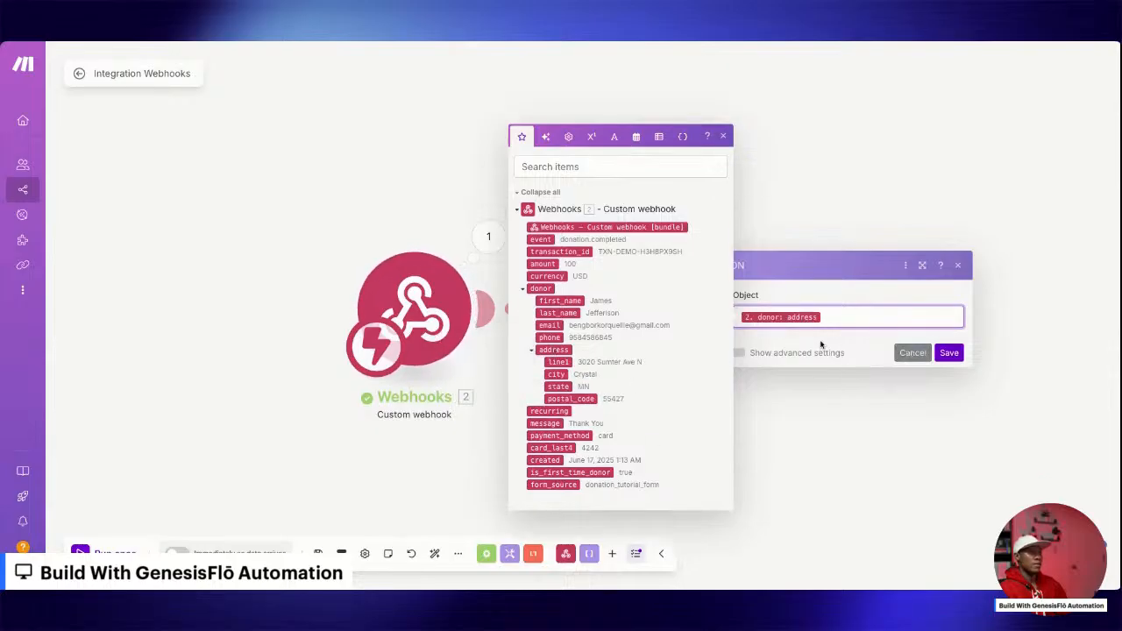
click(952, 357)
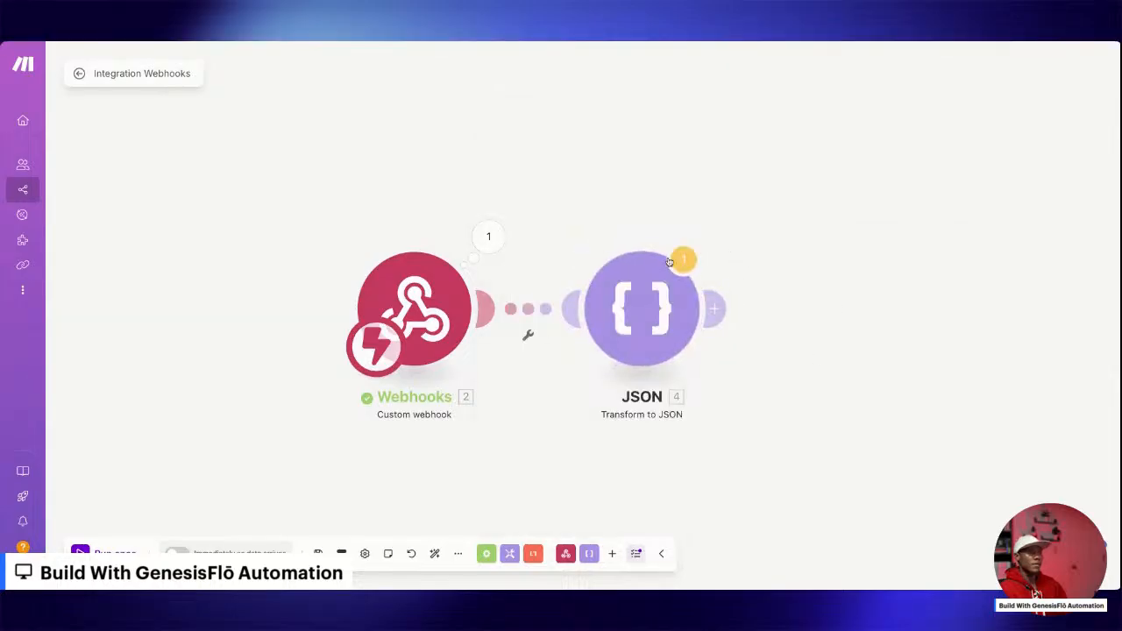
Add an OpenRouter Create a Chat Completion module after the JSON module.
scroll(676, 250, right, 3)
click(525, 298)
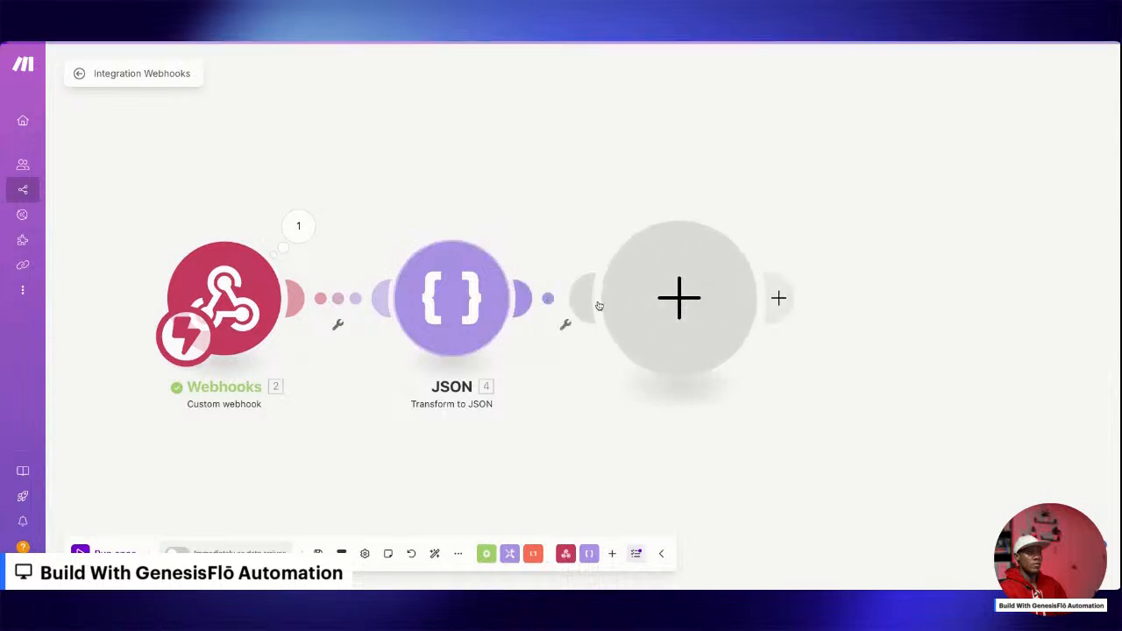
text(open)
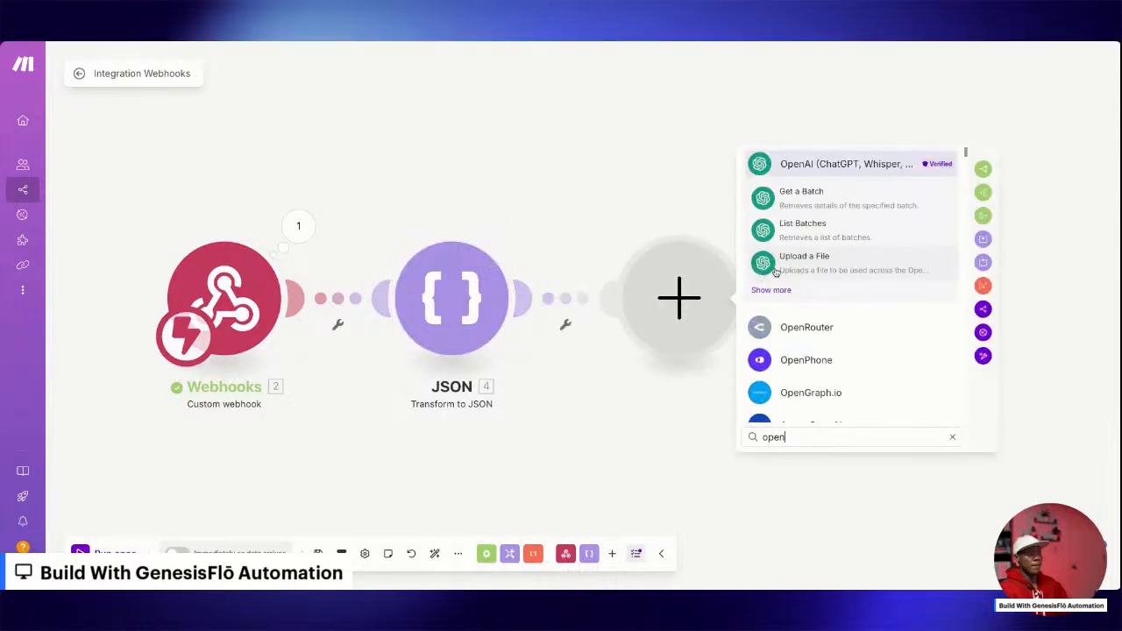
click(800, 331)
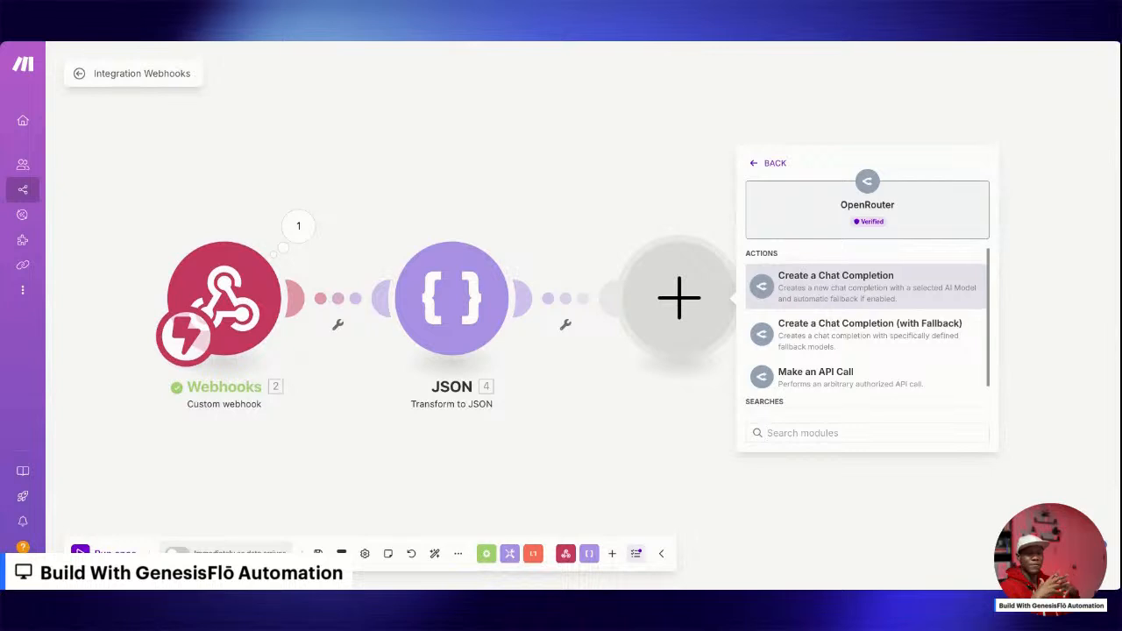
click(843, 290)
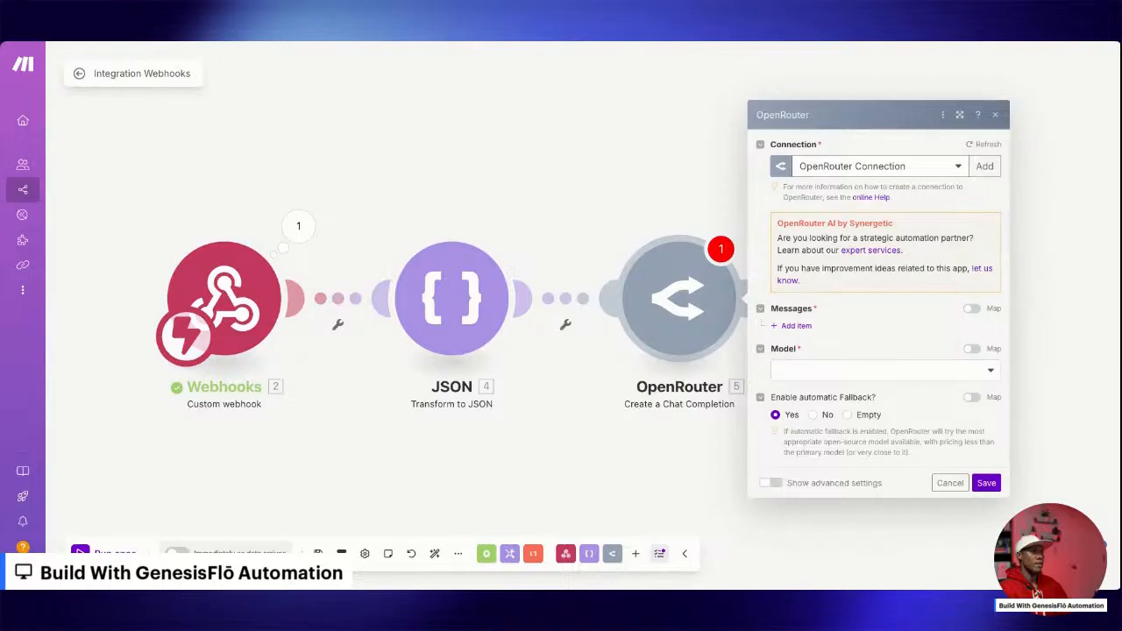
Add a message containing the copied address-formatting prompt and replace its input variable with the JSON module's JSON string.
click(797, 325)
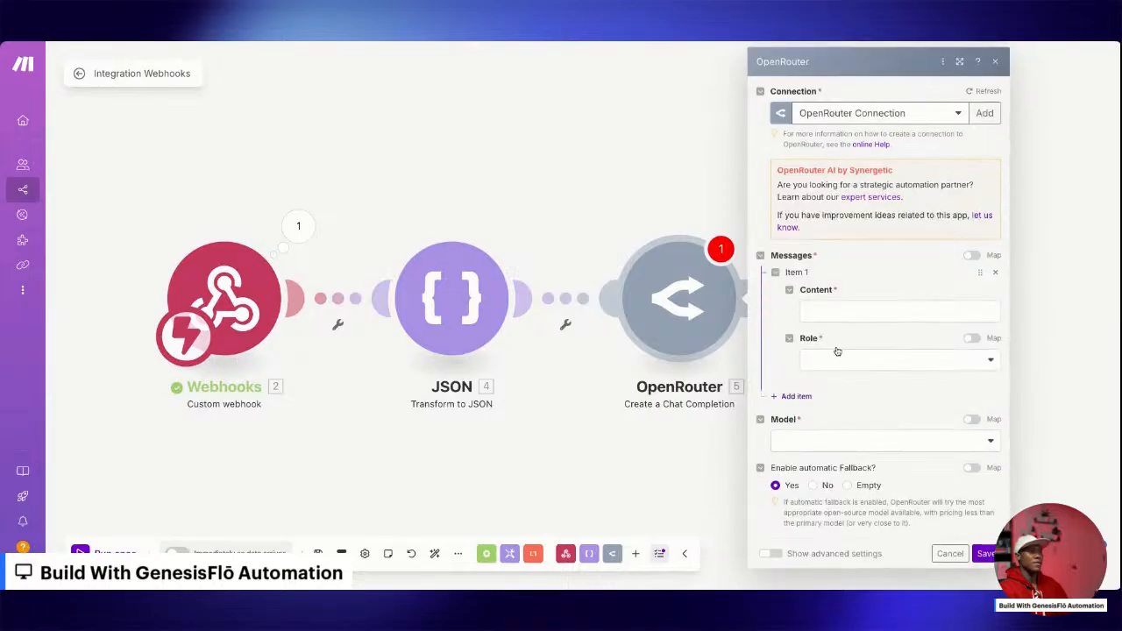
click(842, 307)
key(ctrl+v)
scroll(868, 386, down, 3)
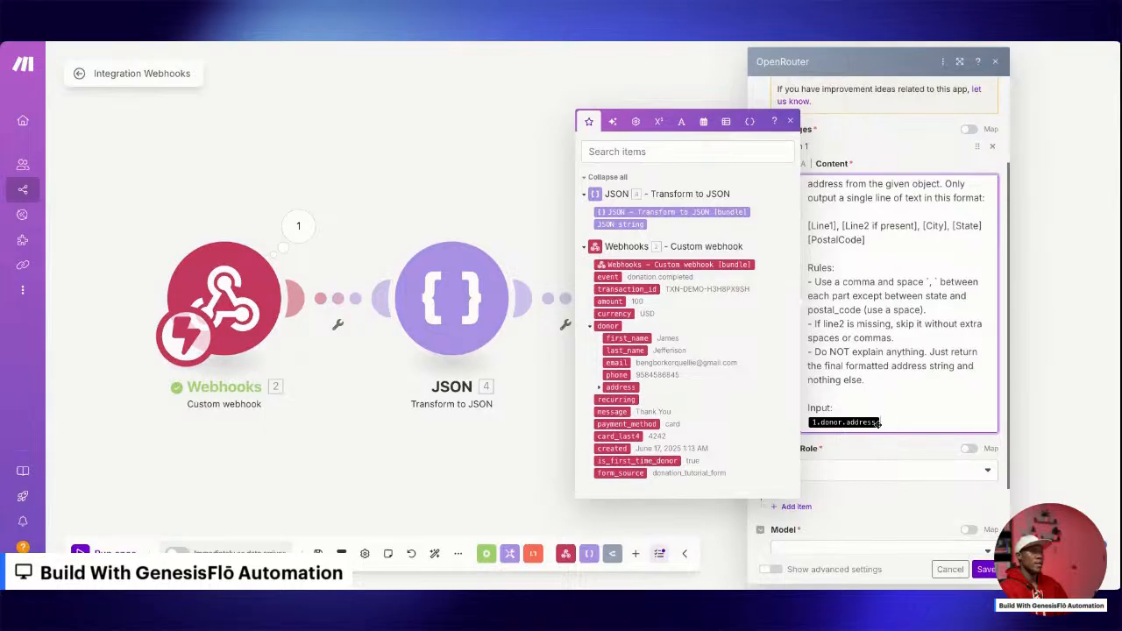
key(BackSpace)
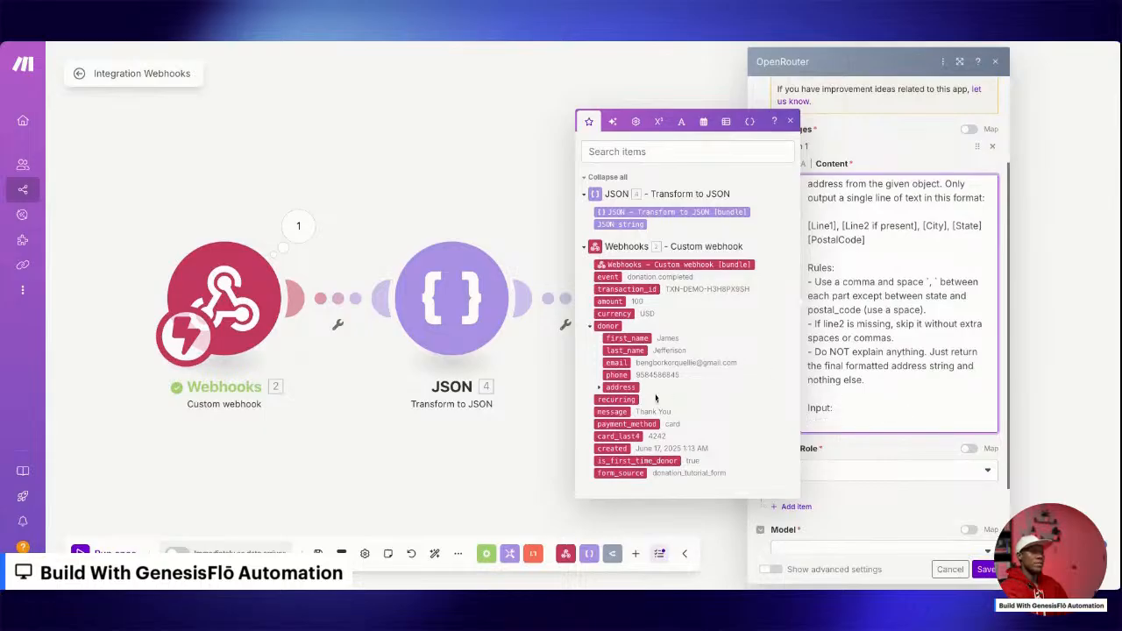
click(622, 224)
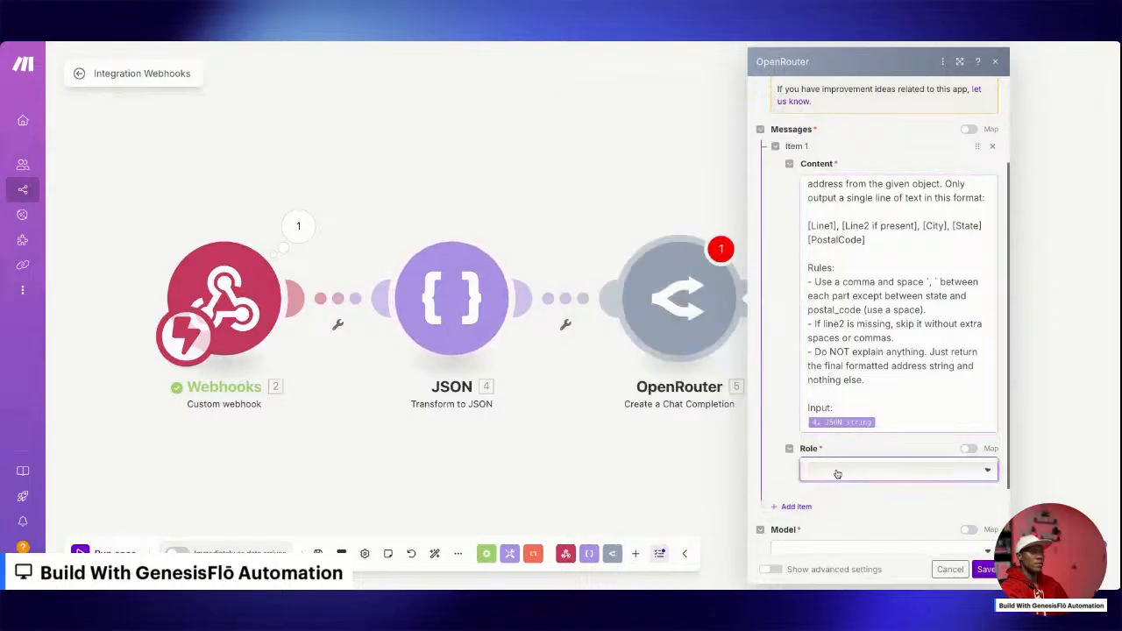
Set the message role to System and choose DeepSeek: R1 0528 (free) as the OpenRouter model.
click(834, 470)
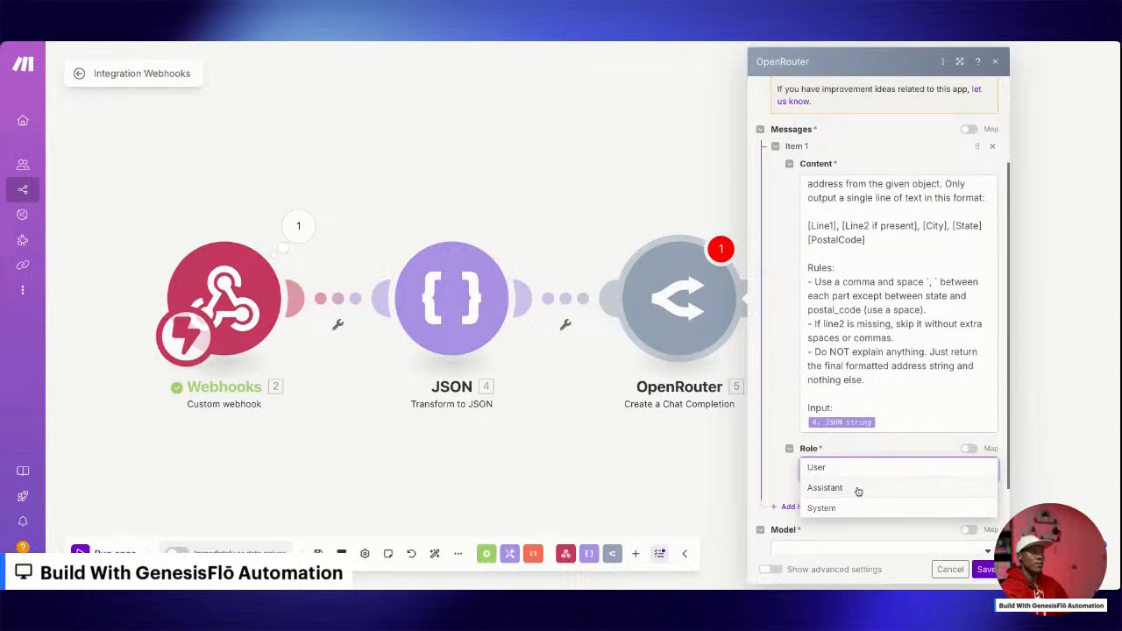
click(859, 488)
click(857, 475)
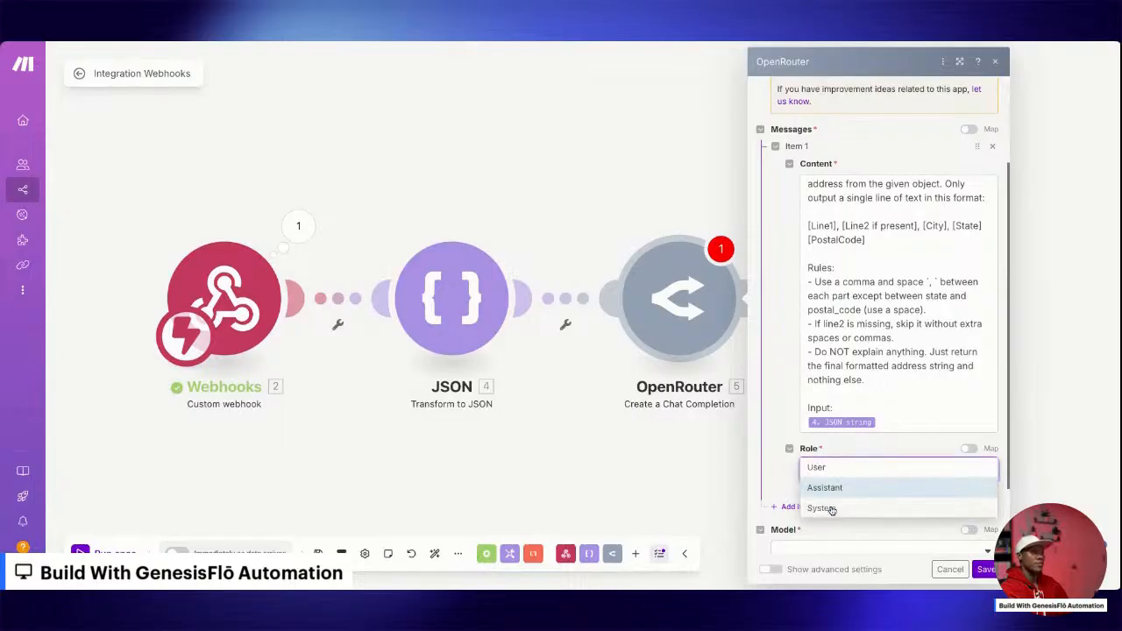
click(842, 508)
scroll(856, 485, down, 3)
click(866, 457)
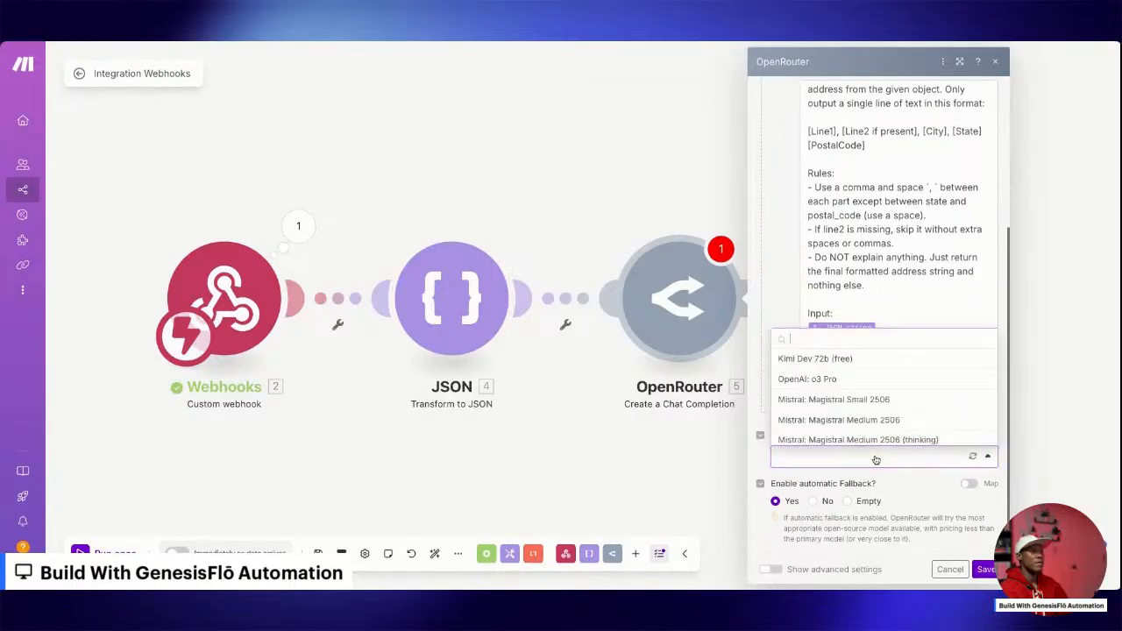
text(Deepseek)
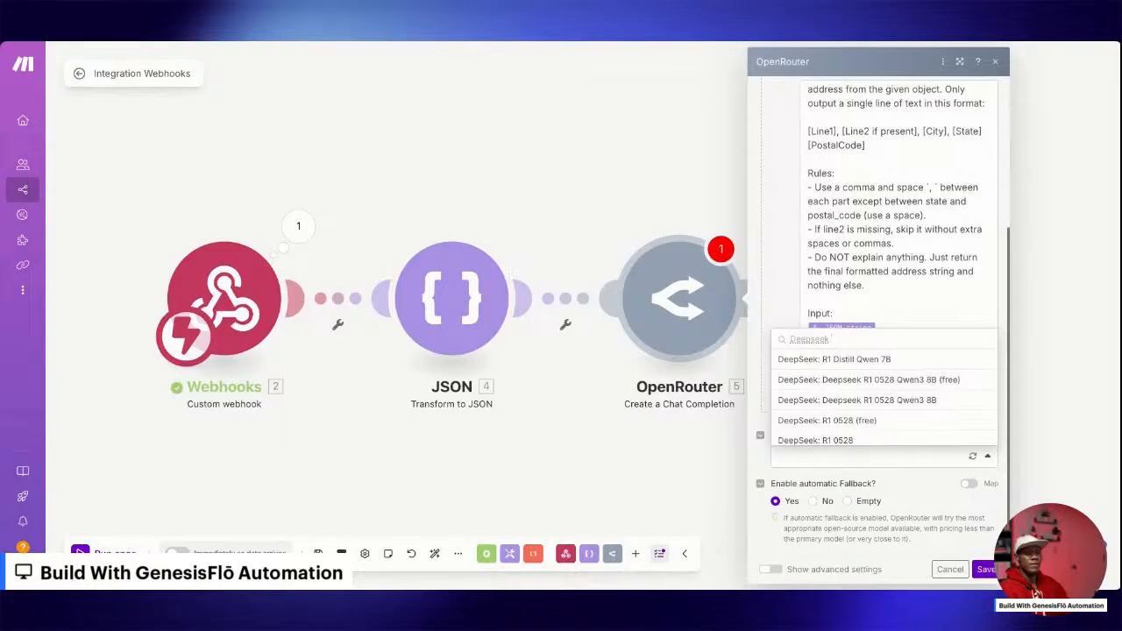
click(897, 423)
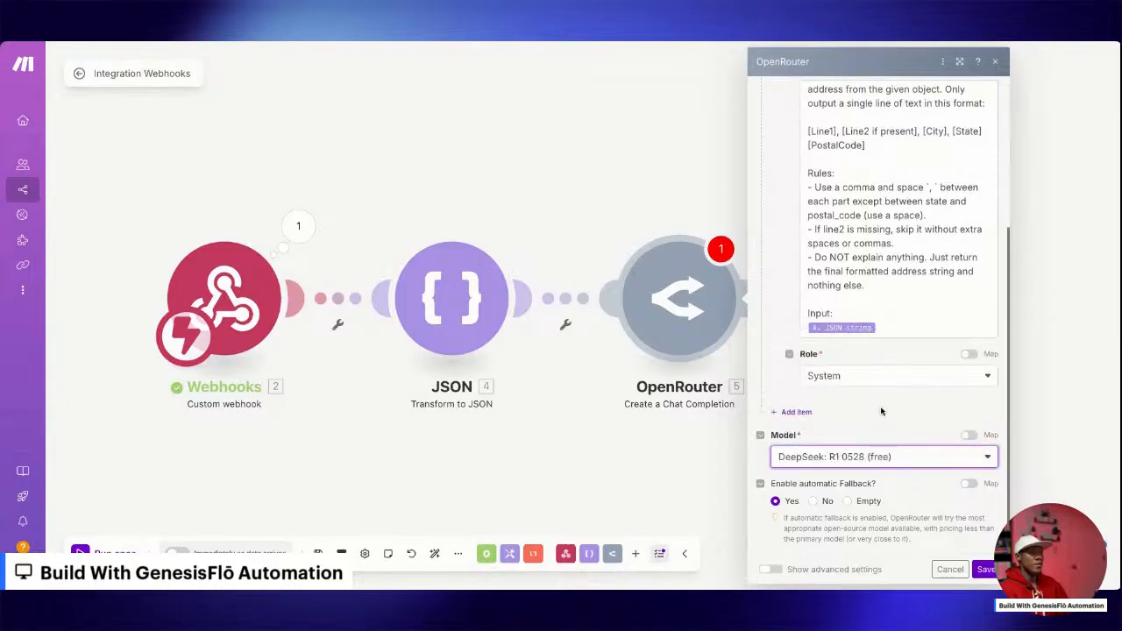
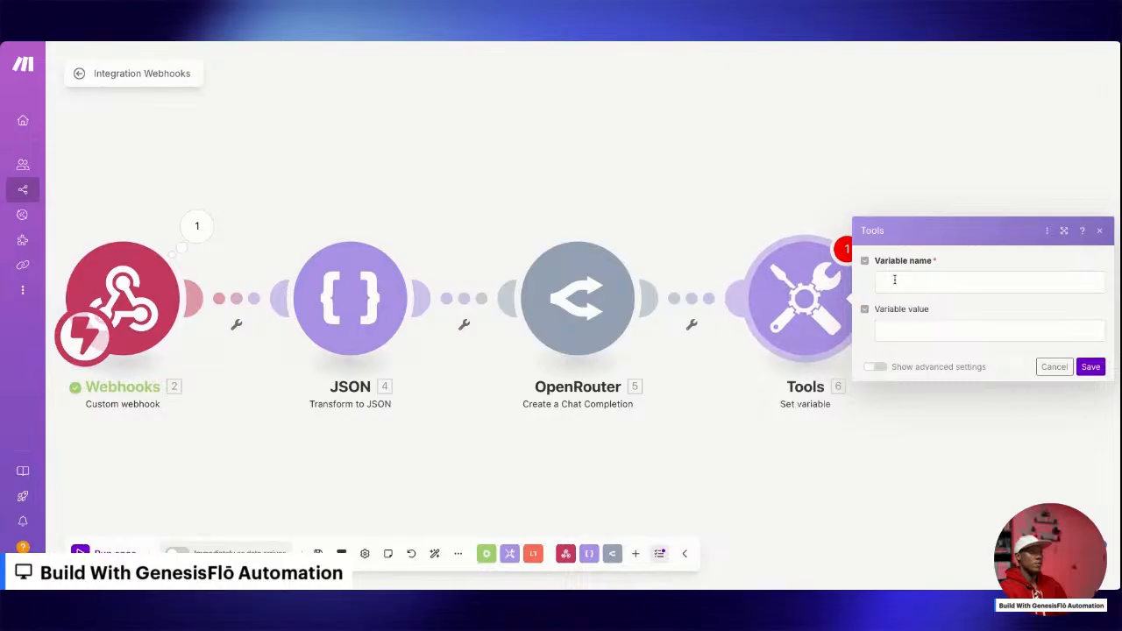
Name the variable Address, map its value to the OpenRouter Choices message Content, and save the Set variable module.
click(895, 281)
text(Addr)
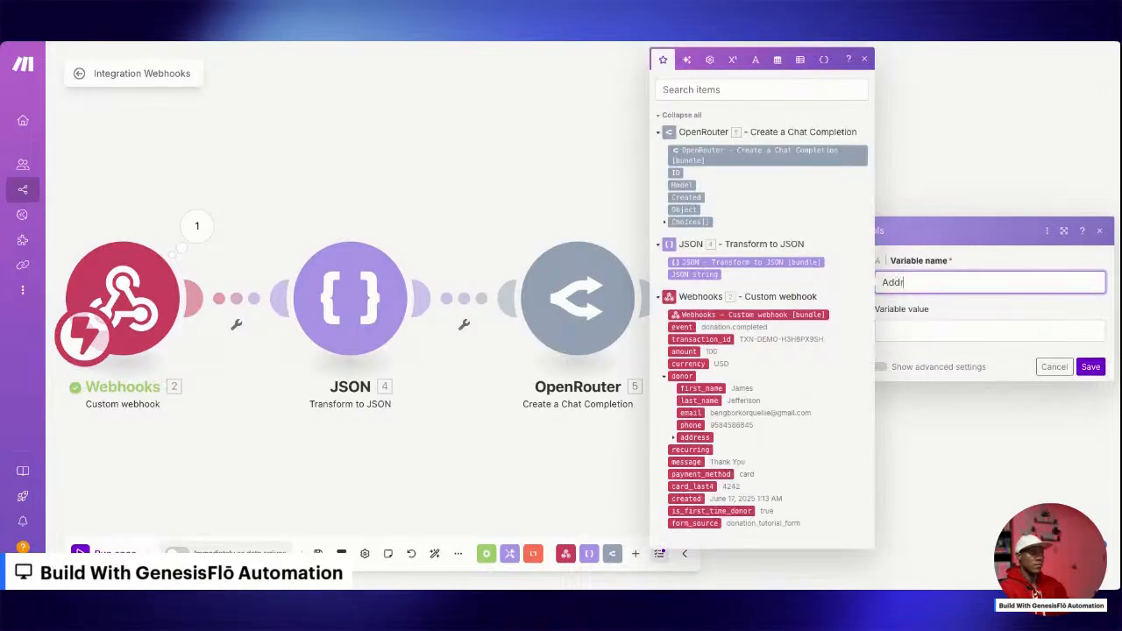
text(ess)
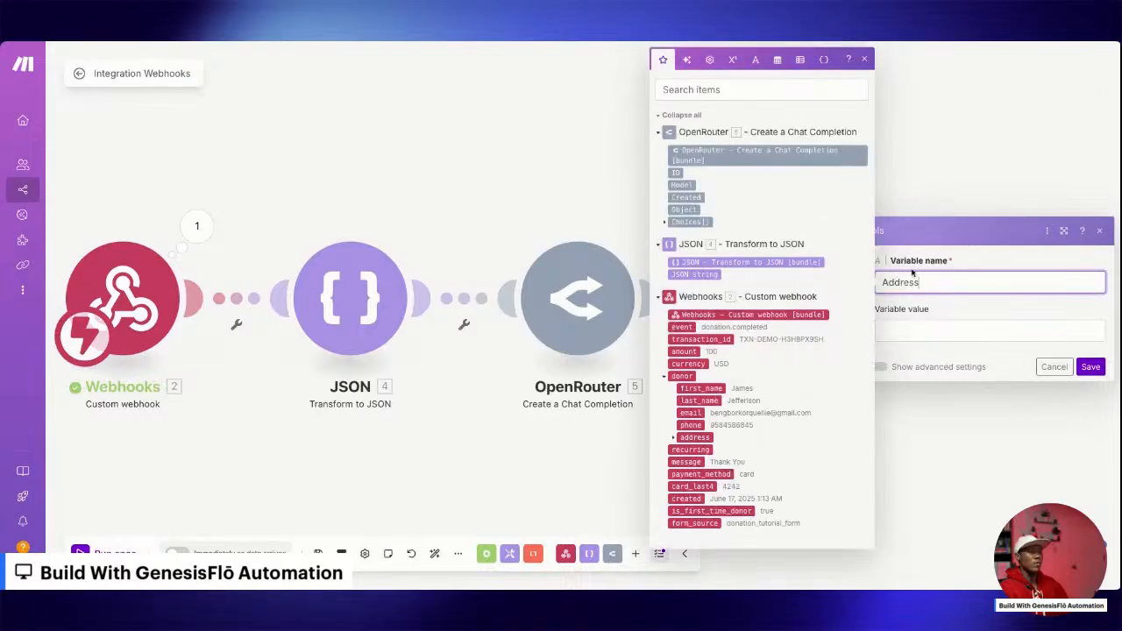
click(912, 324)
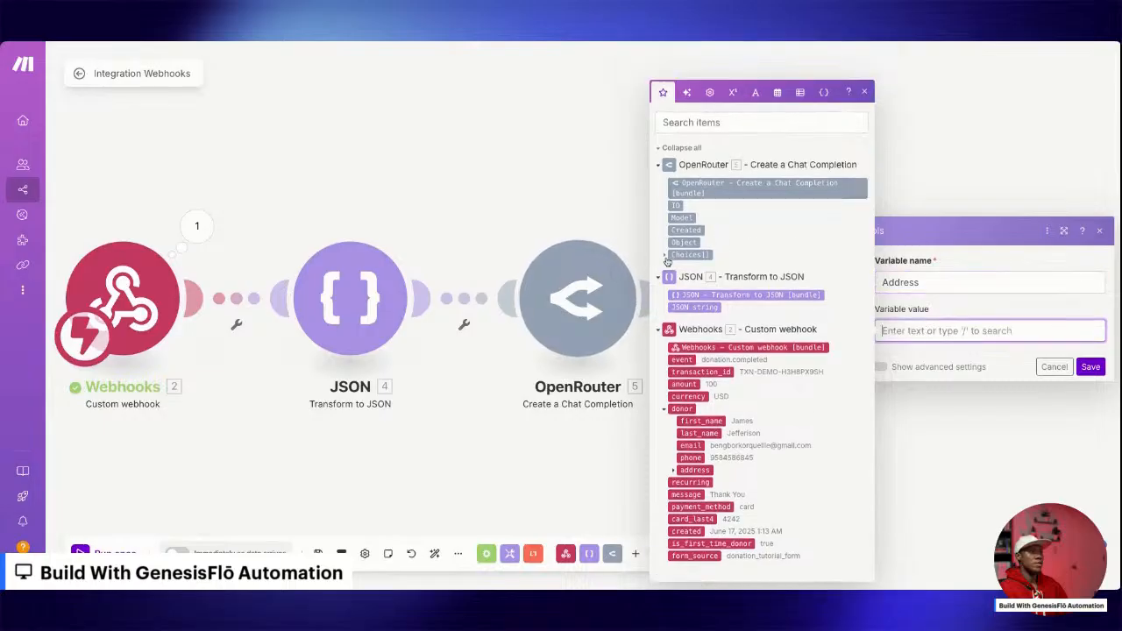
click(665, 245)
click(673, 257)
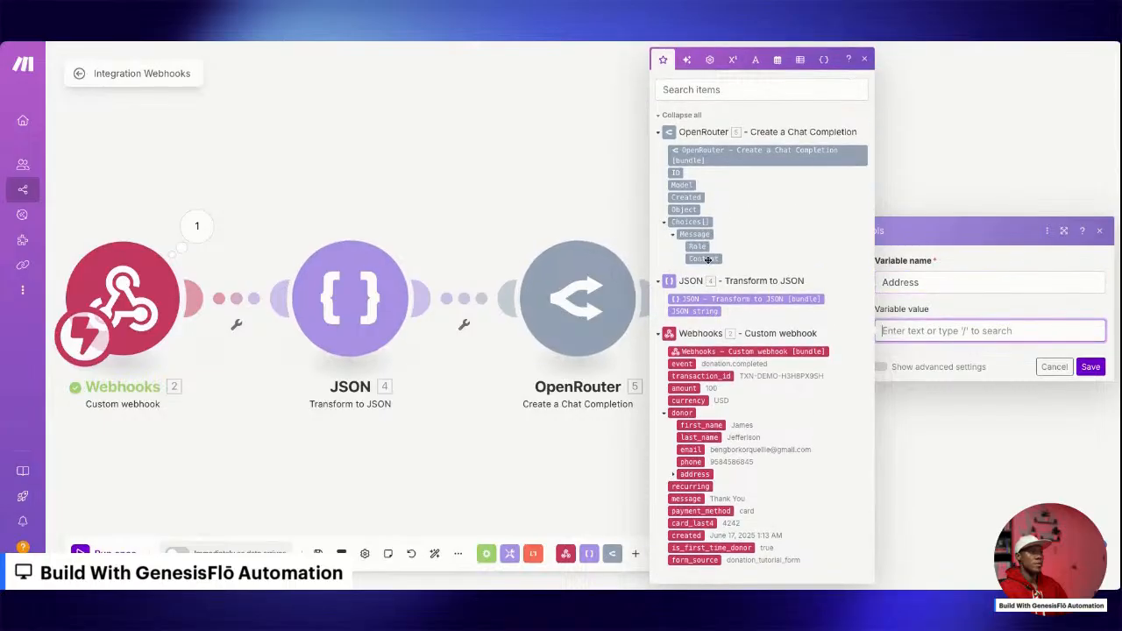
click(703, 259)
click(1091, 366)
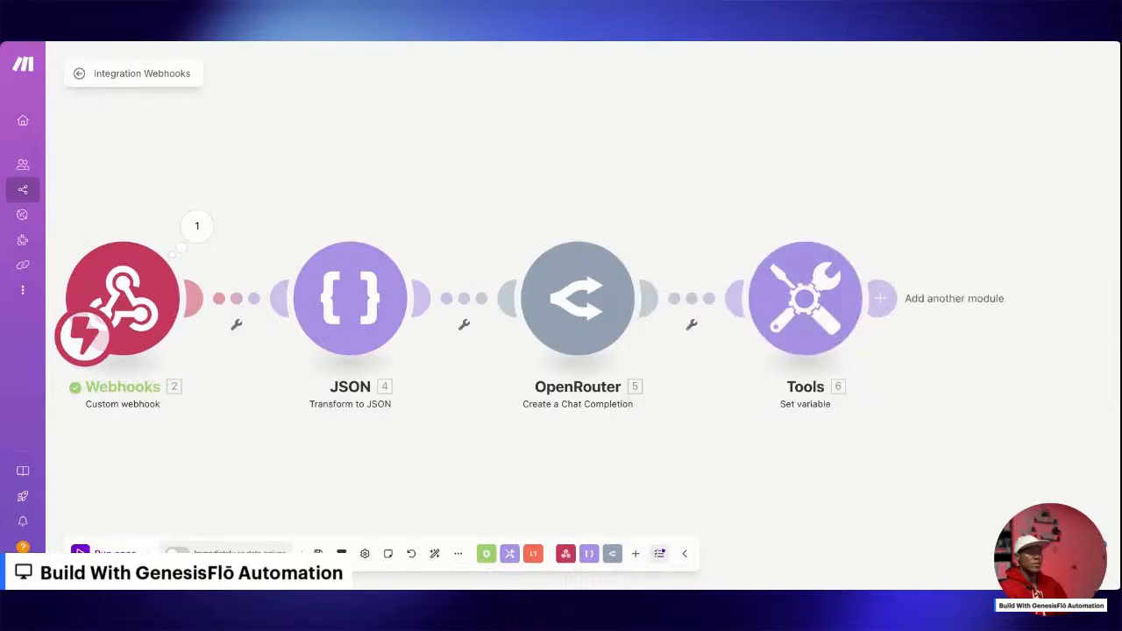
Add a Router after the Set variable module and place a Google Sheets Search Rows module on its first route.
click(881, 298)
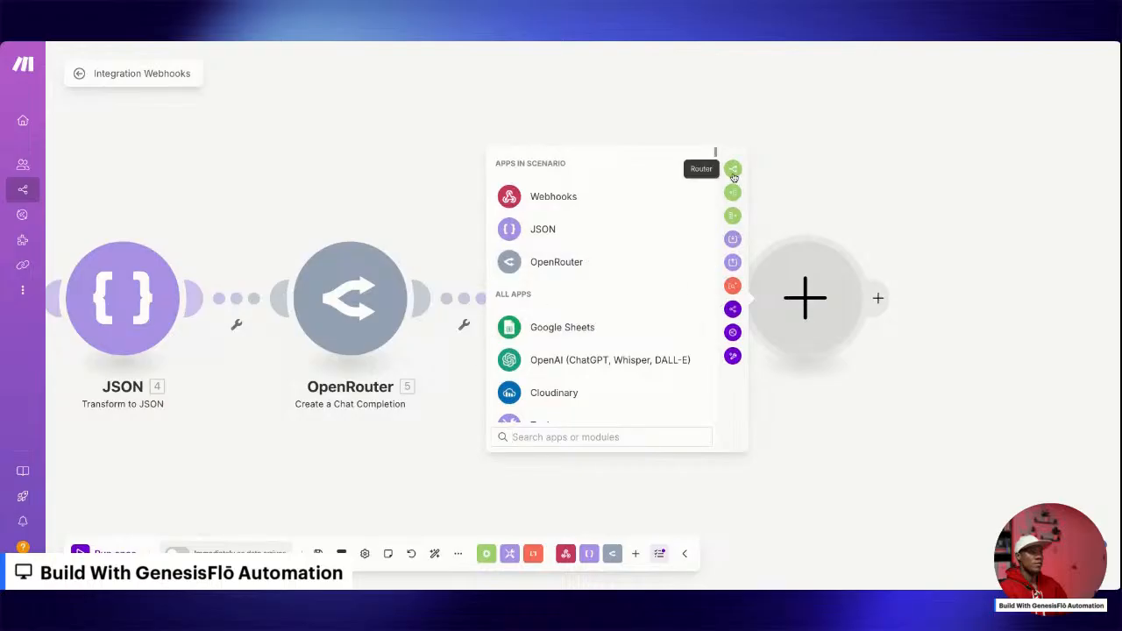
click(733, 168)
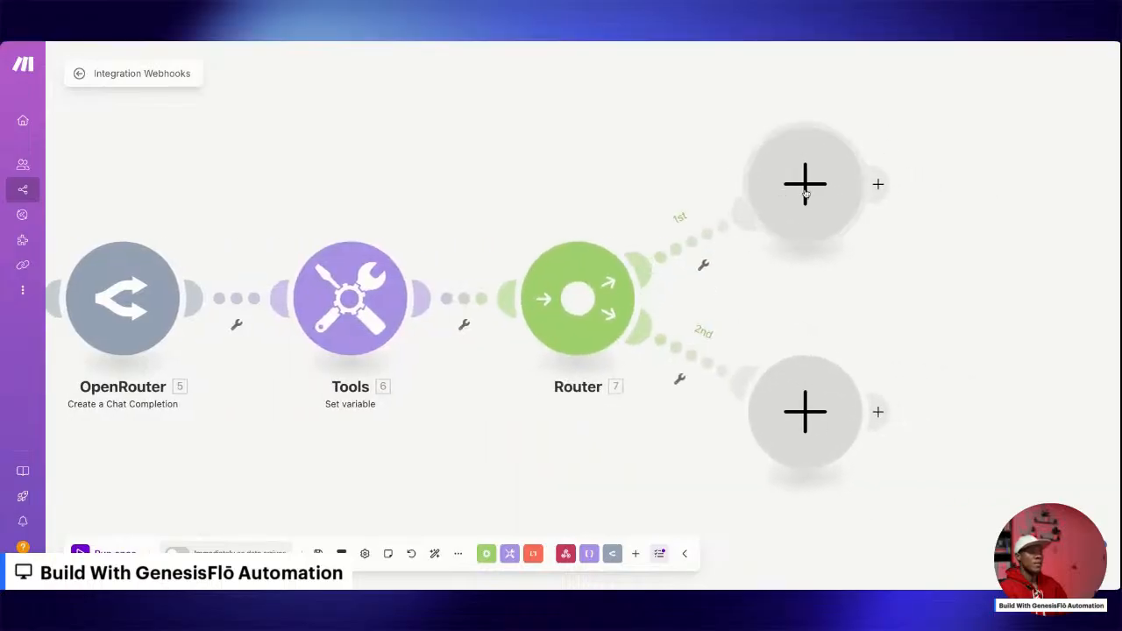
click(805, 198)
click(581, 229)
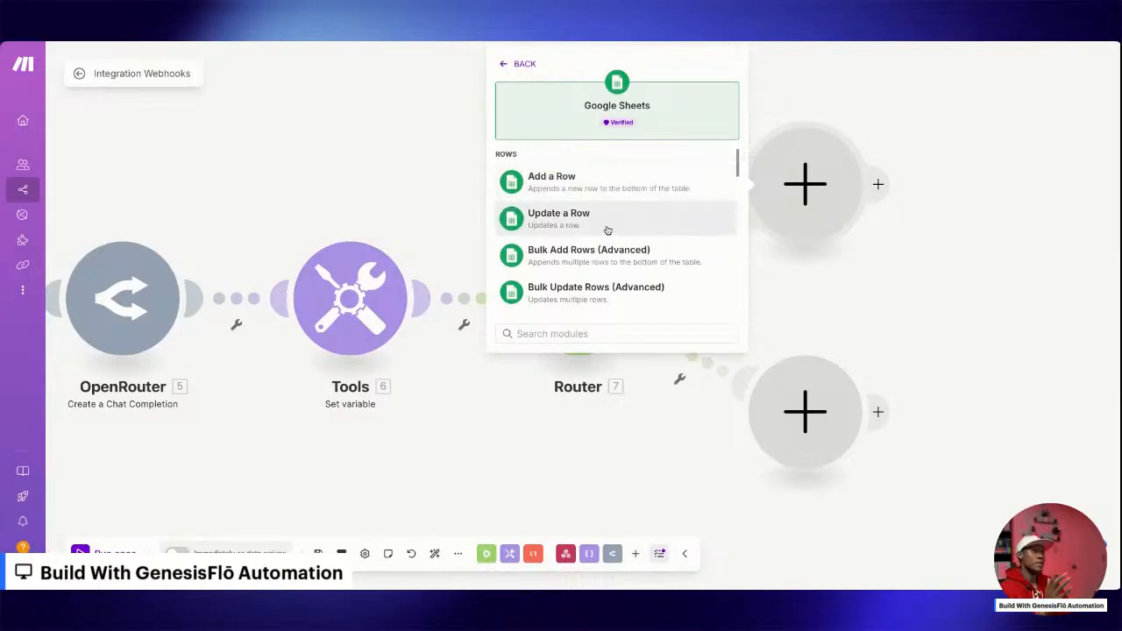
scroll(605, 235, down, 1)
scroll(601, 237, down, 1)
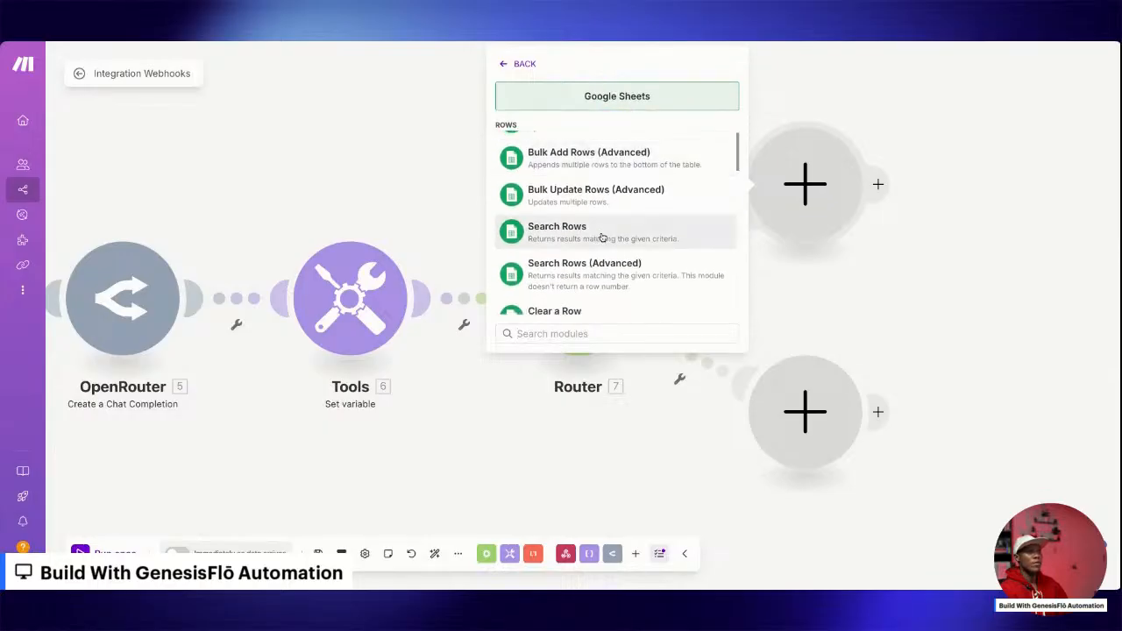
click(603, 237)
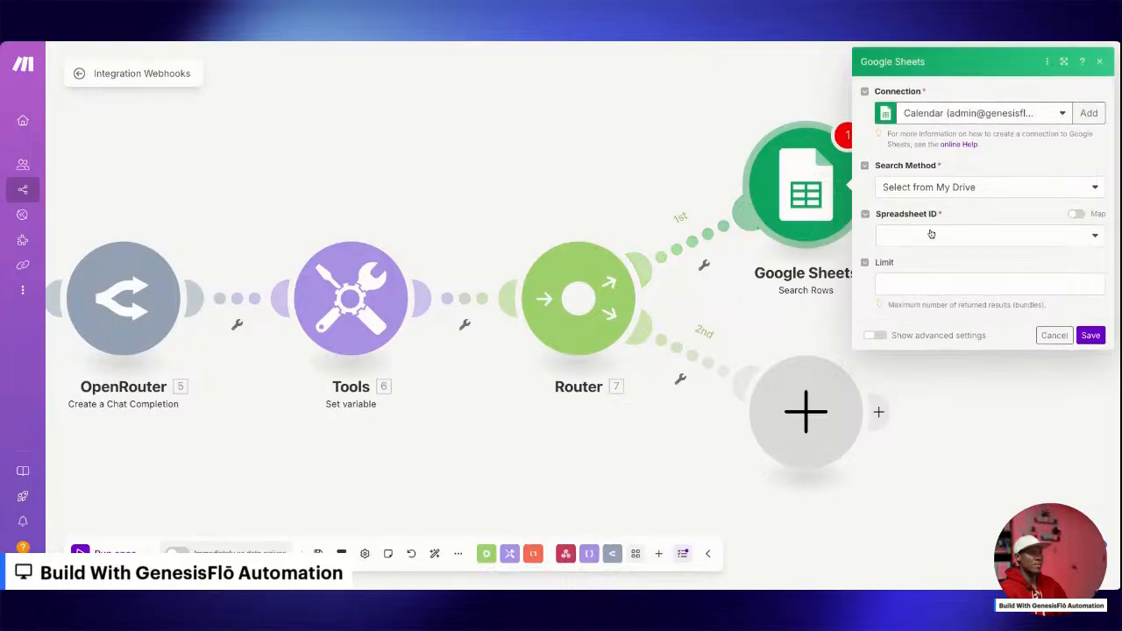
Choose the New Donors Record spreadsheet and Sheet1 for the Search Rows module.
click(932, 235)
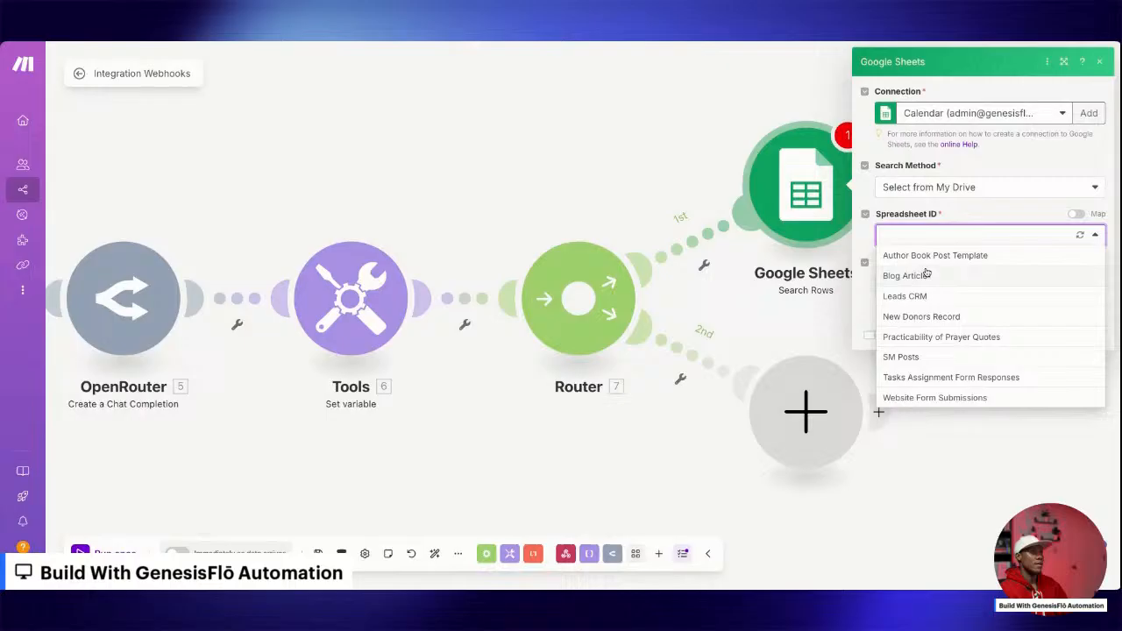
click(945, 320)
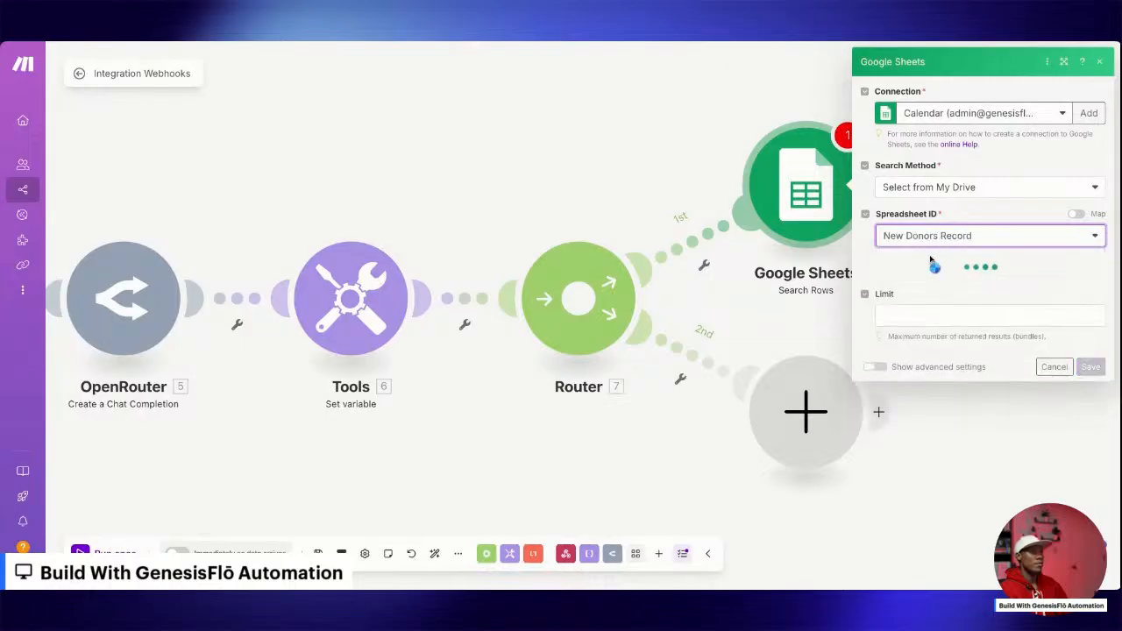
click(920, 285)
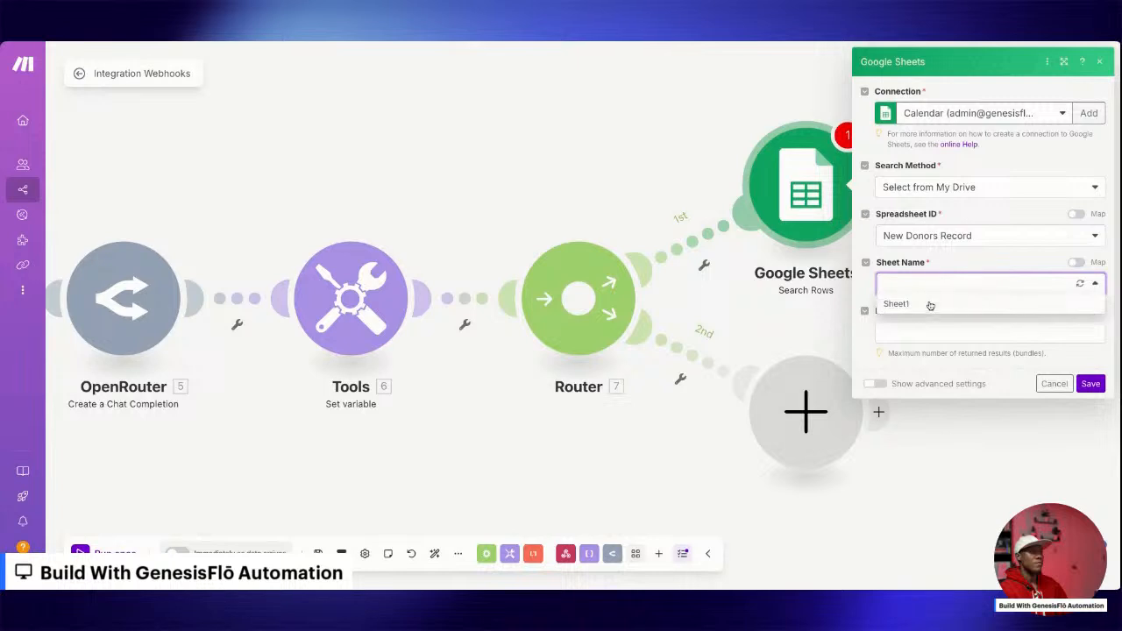
click(931, 307)
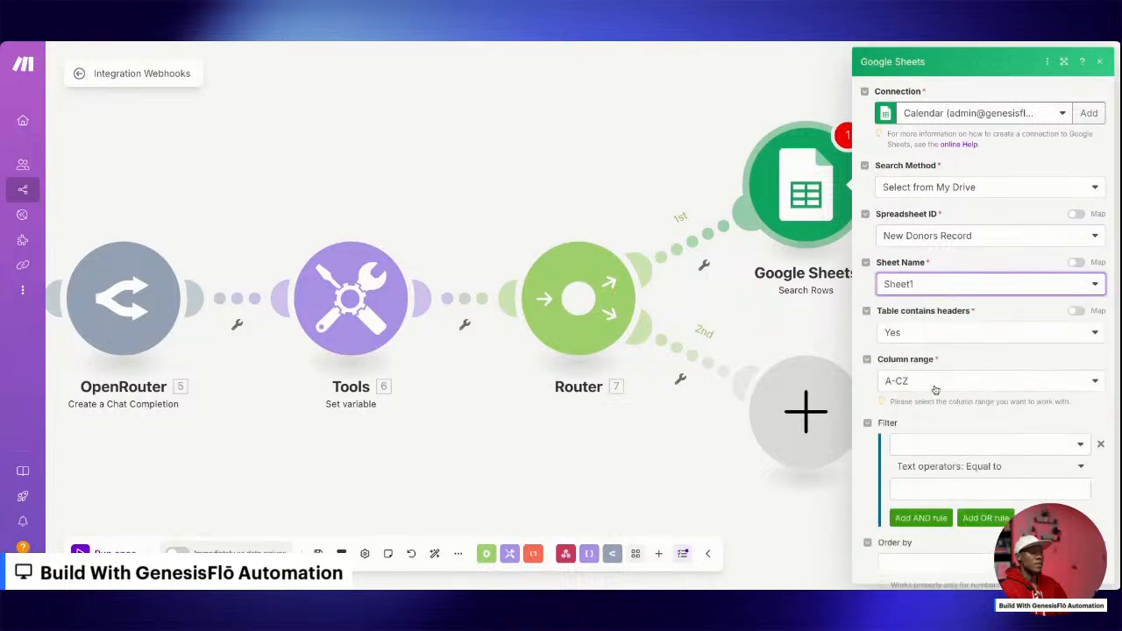
Filter the rows where Email (C) is Not equal to the webhook's donor email, and save the Search Rows module.
scroll(926, 399, down, 2)
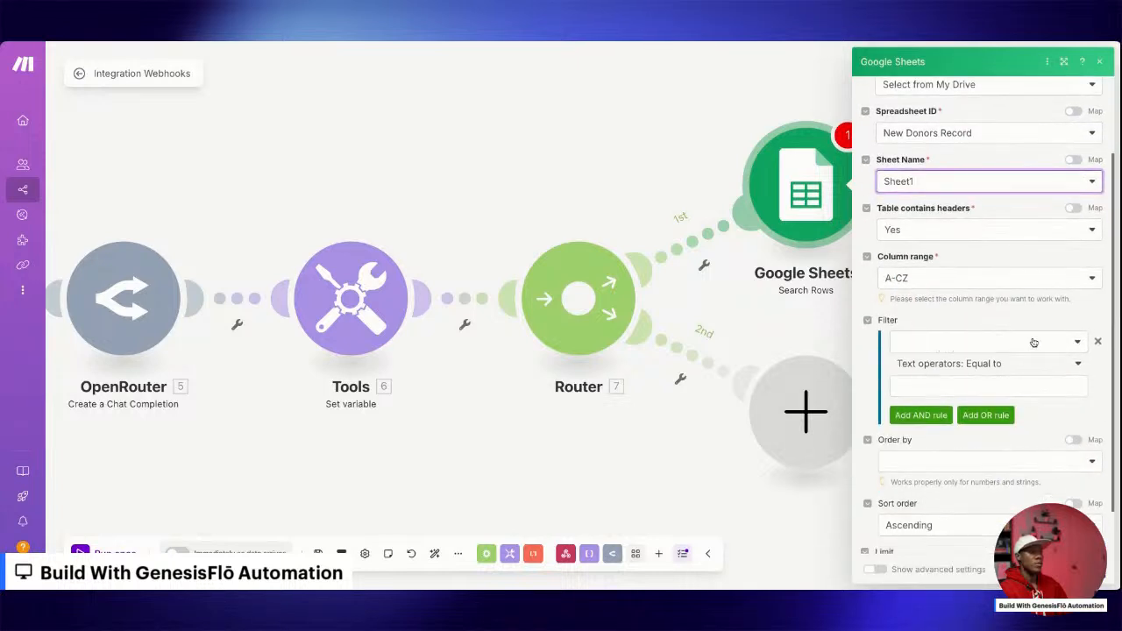
click(1034, 343)
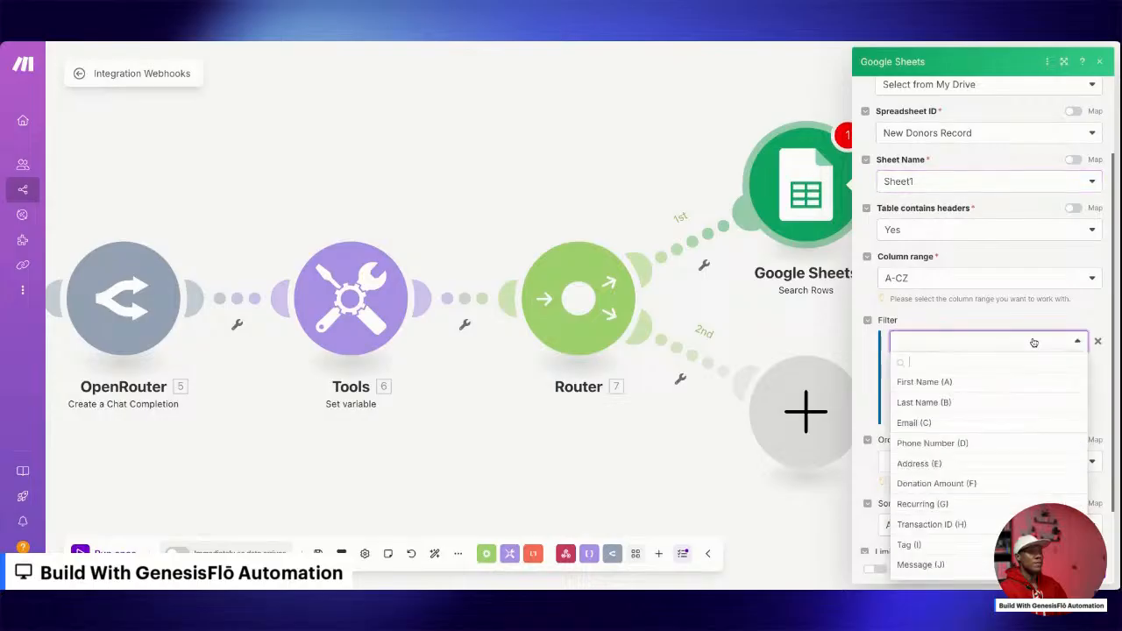
click(958, 422)
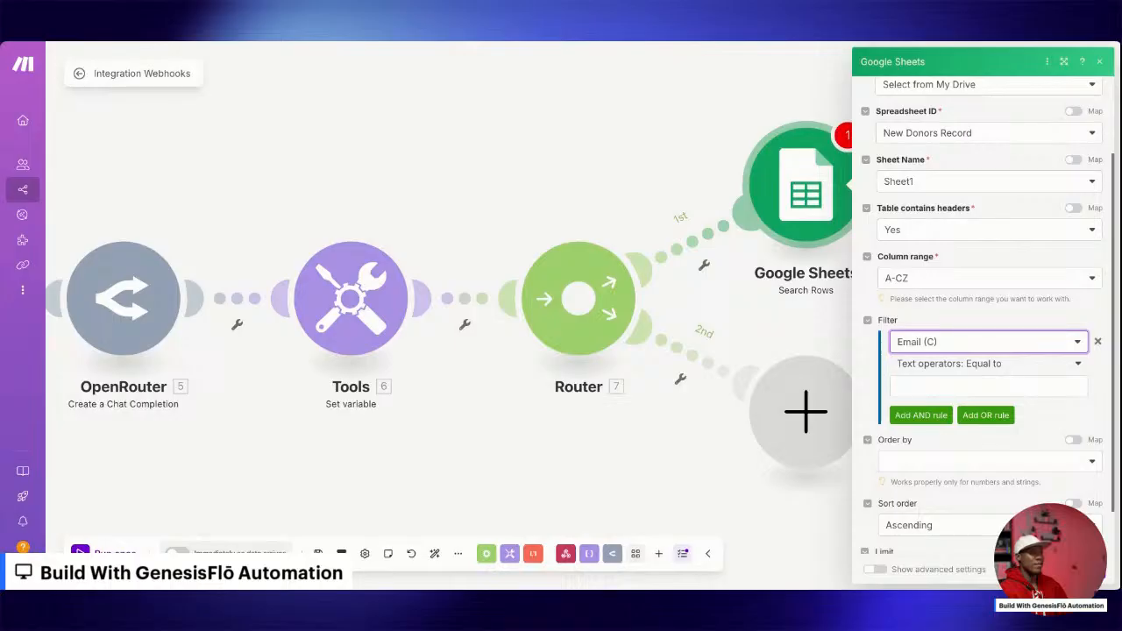
click(991, 363)
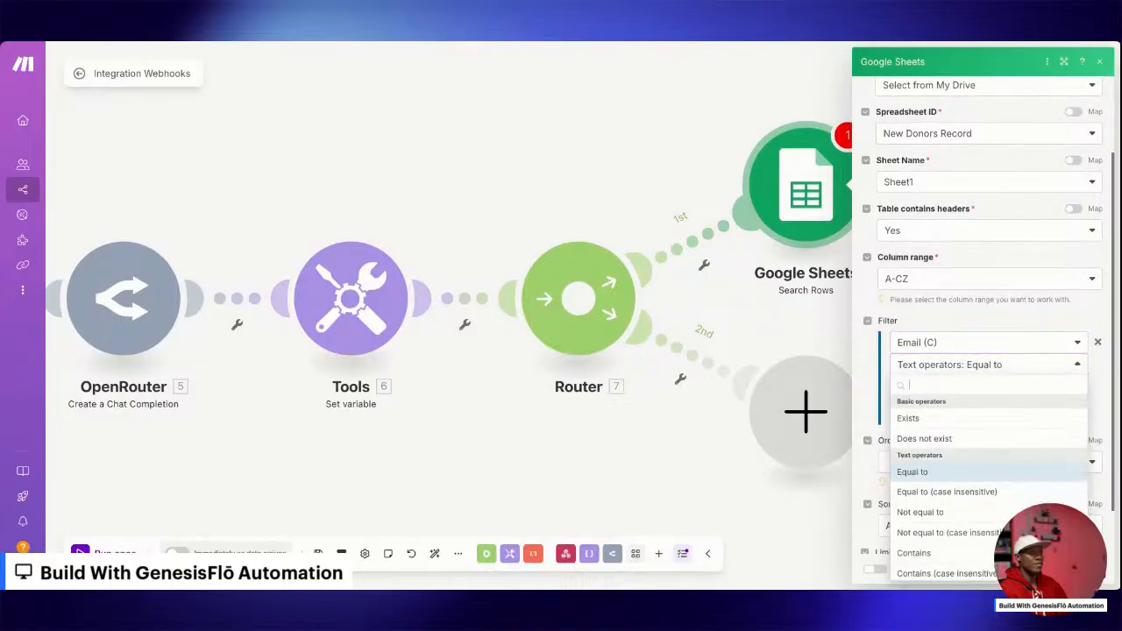
click(935, 439)
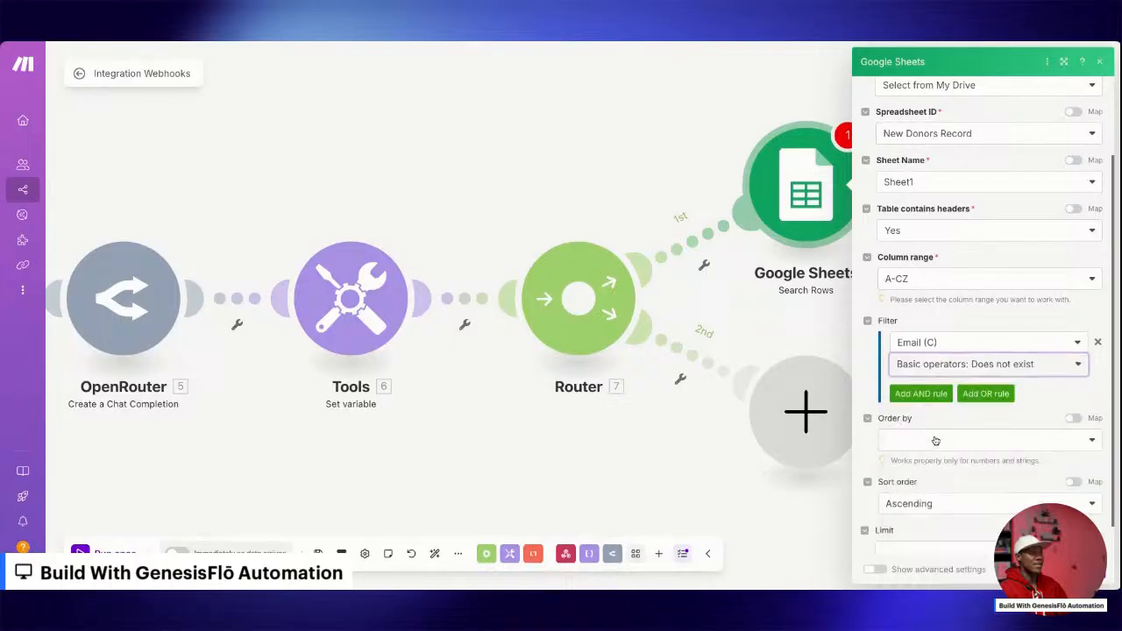
click(1002, 365)
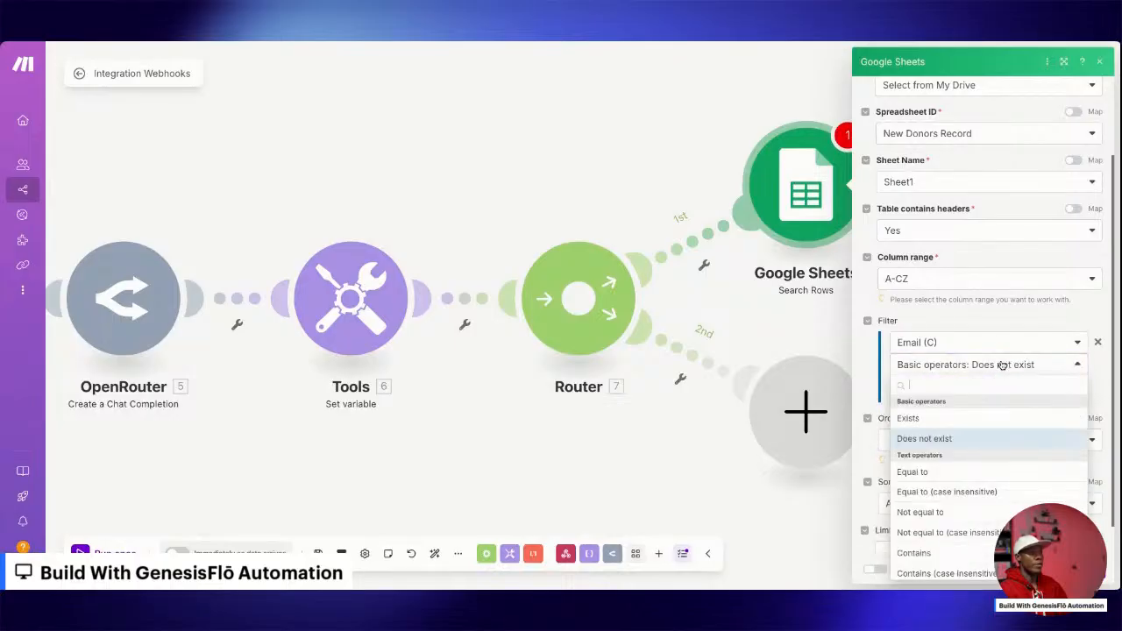
click(947, 513)
click(970, 387)
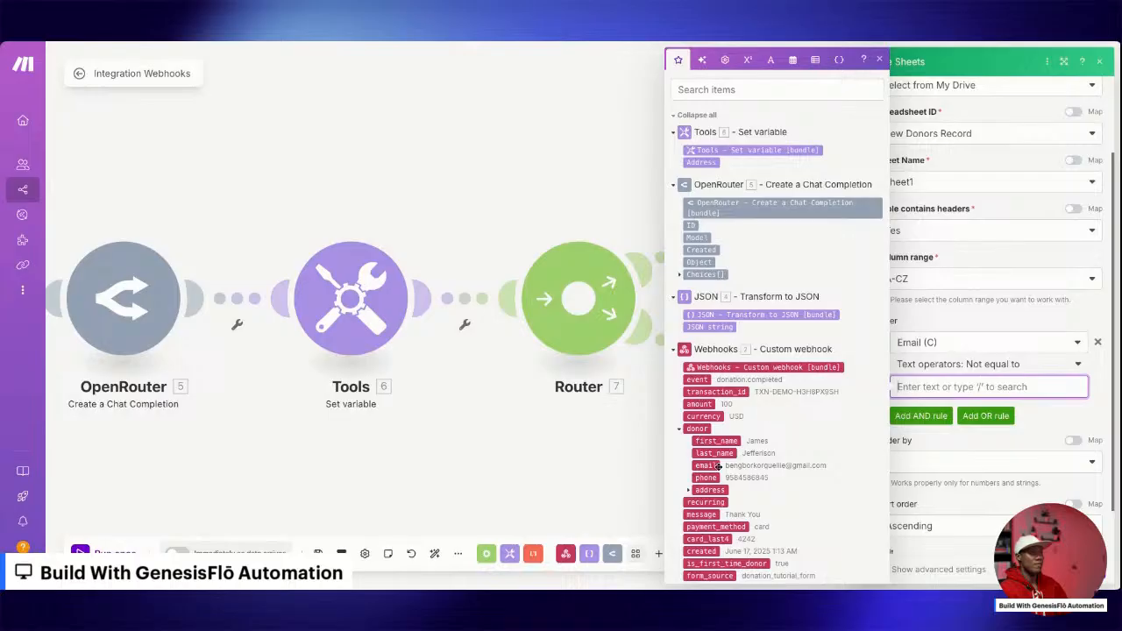
click(718, 466)
click(919, 431)
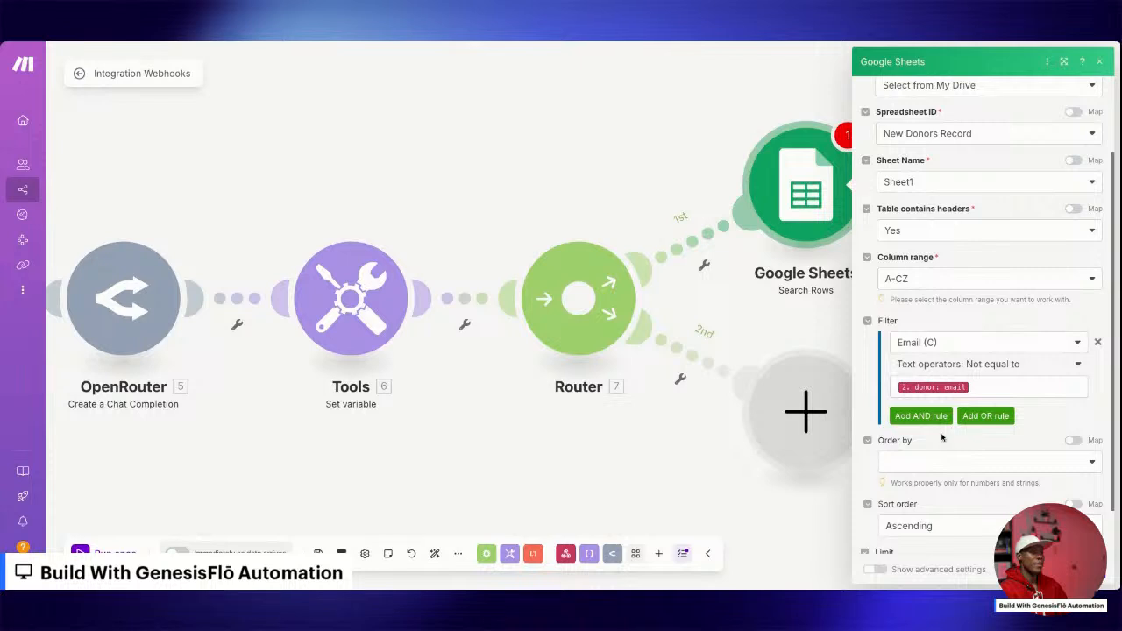
scroll(945, 432, down, 1)
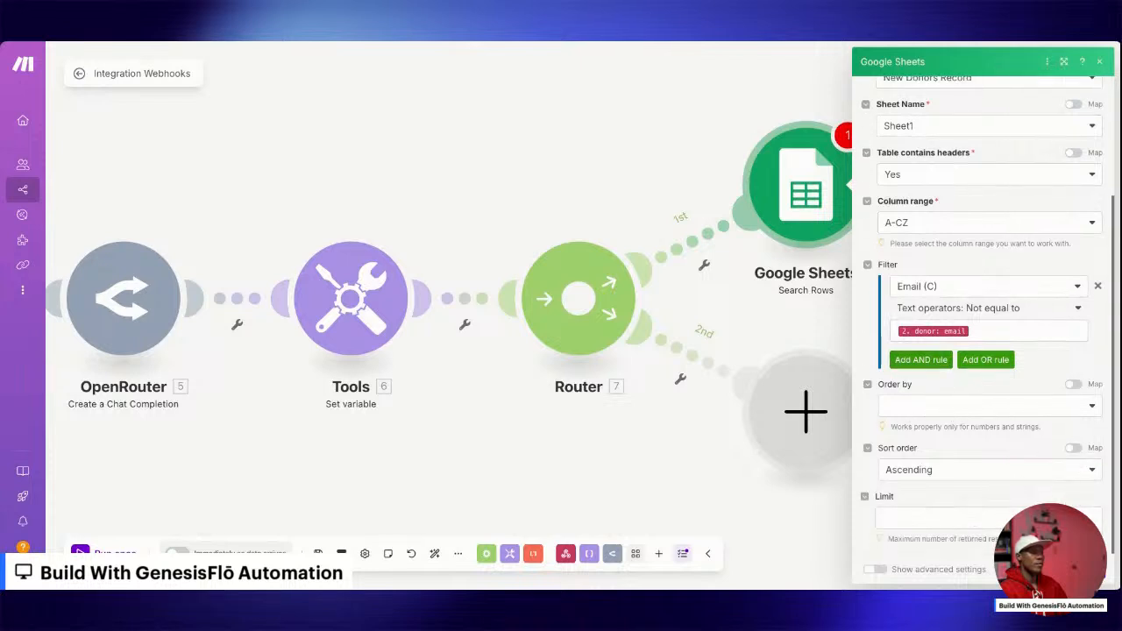
click(1082, 569)
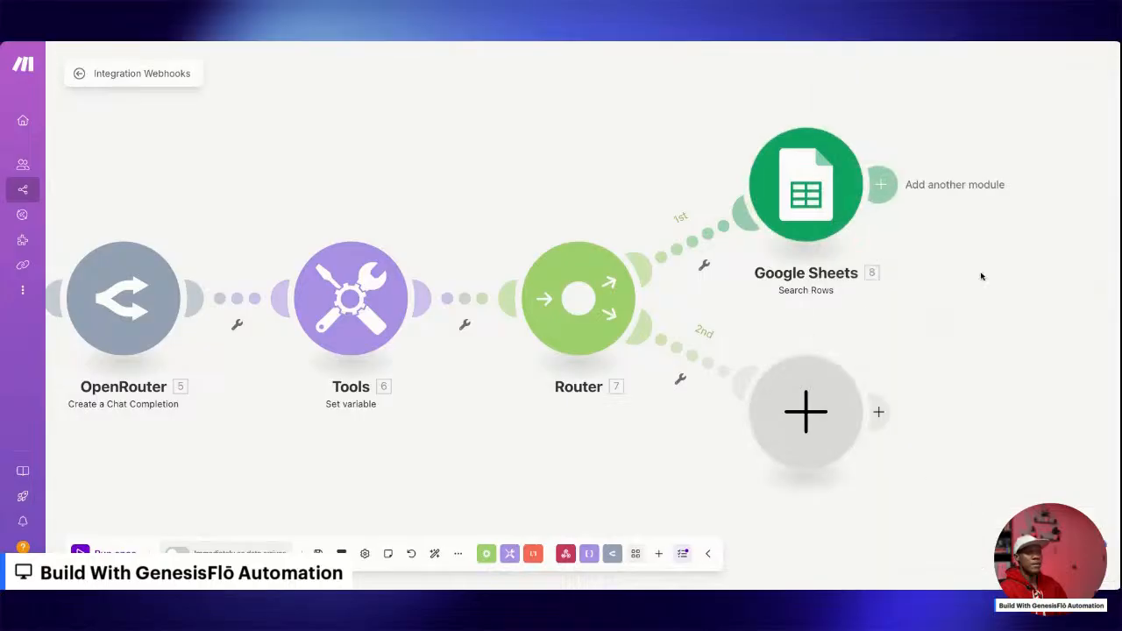
Add a Google Docs Create a Document from a Template module after Search Rows and select Donor Profile Template as its document.
click(694, 186)
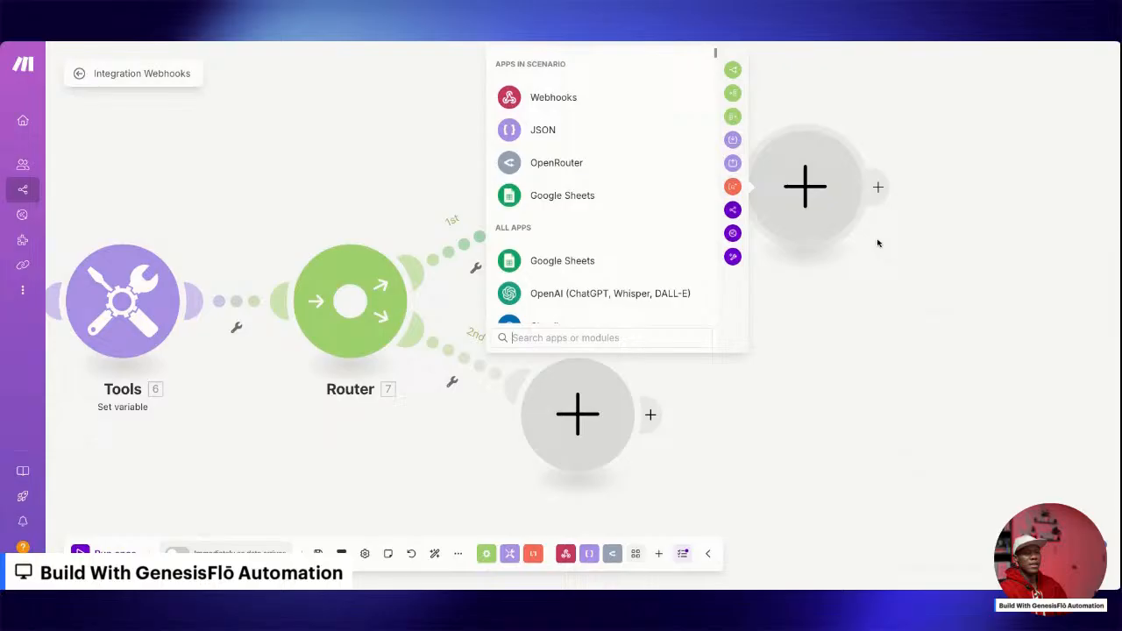
scroll(614, 202, down, 3)
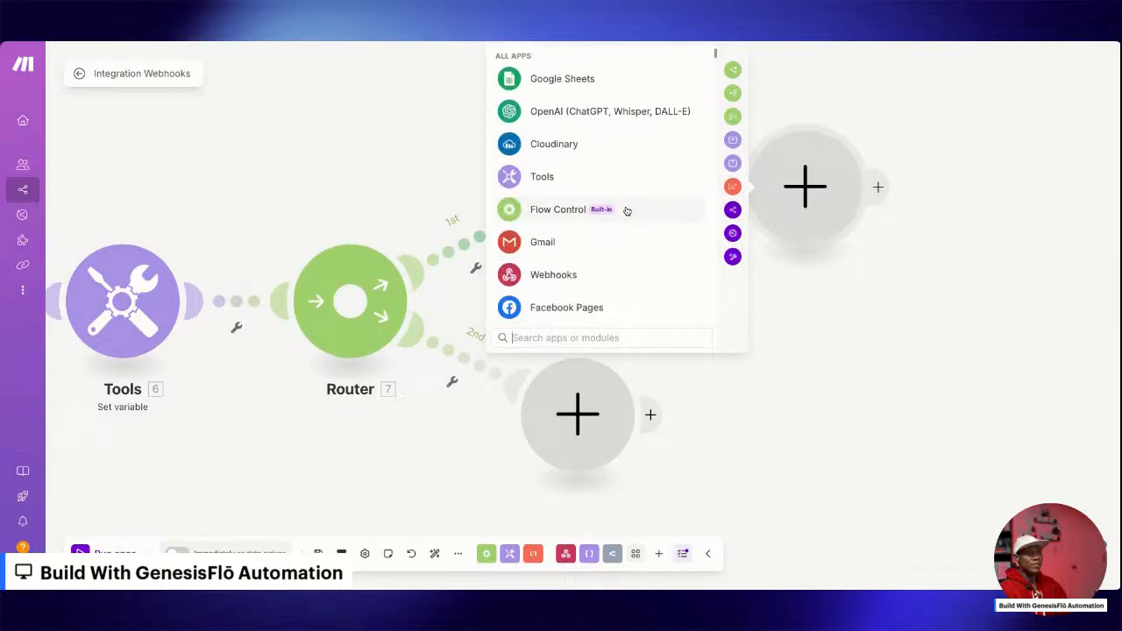
scroll(625, 210, down, 5)
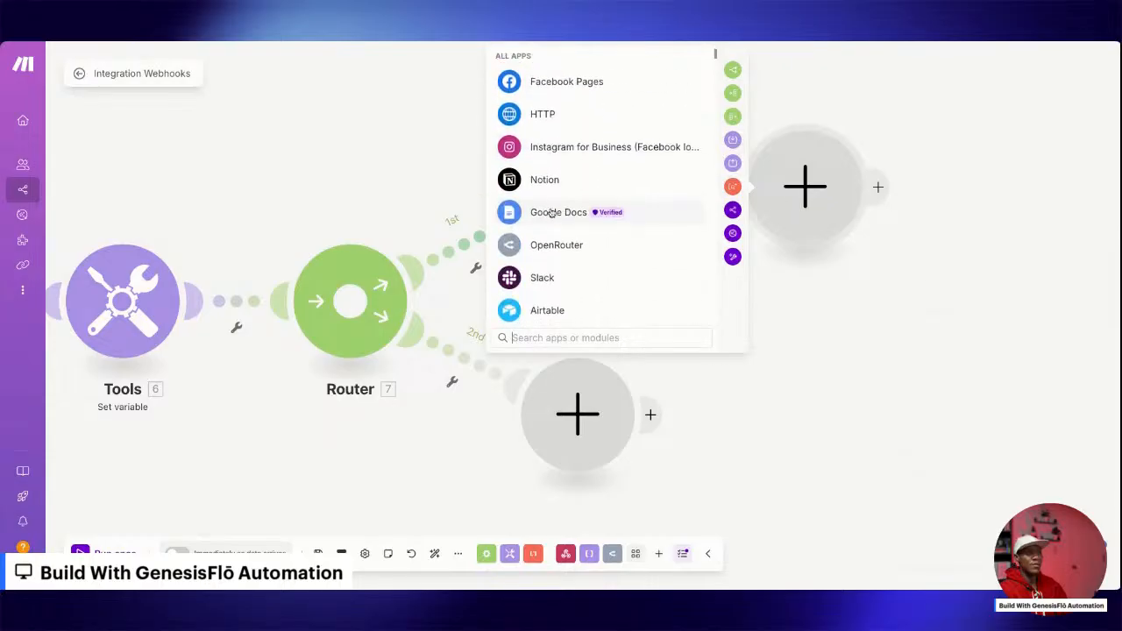
click(551, 216)
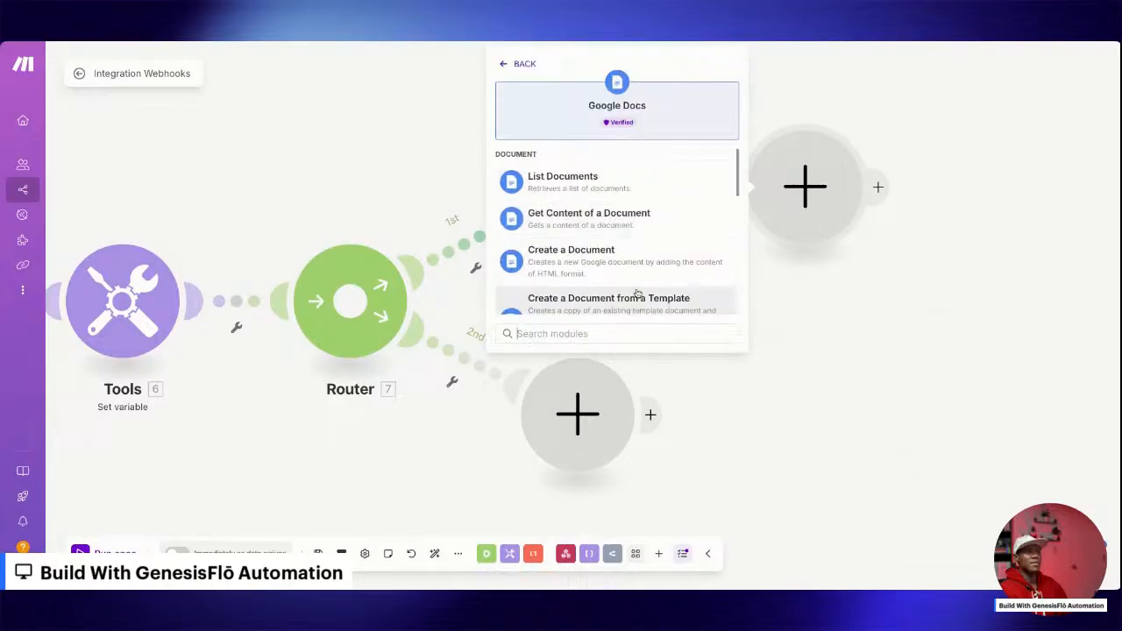
scroll(634, 294, down, 1)
click(586, 251)
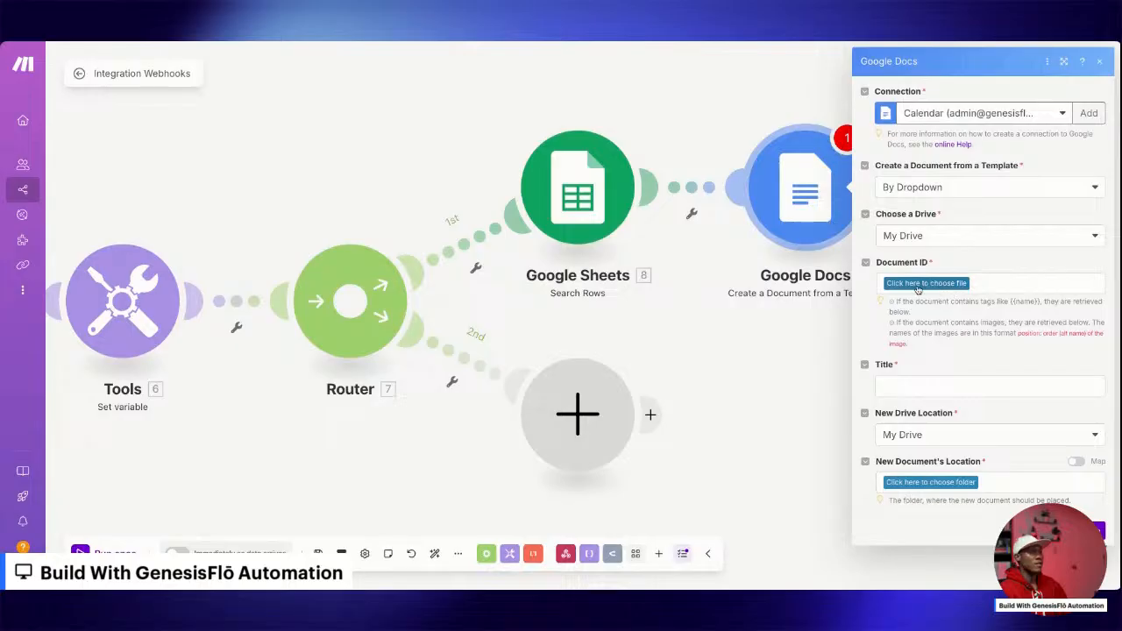
click(930, 284)
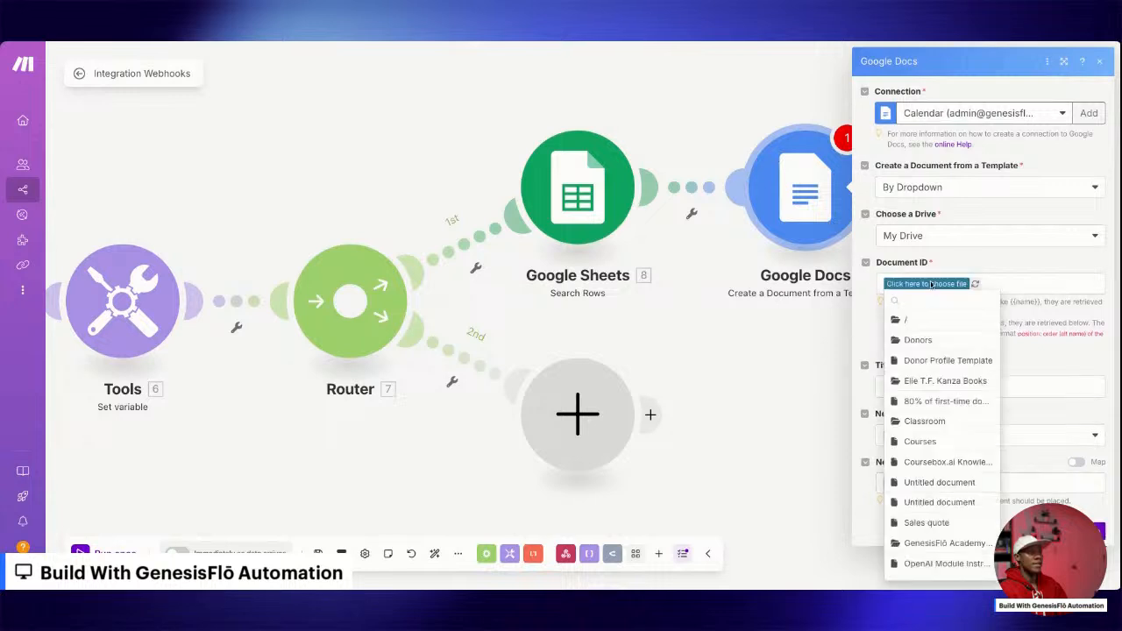
click(948, 366)
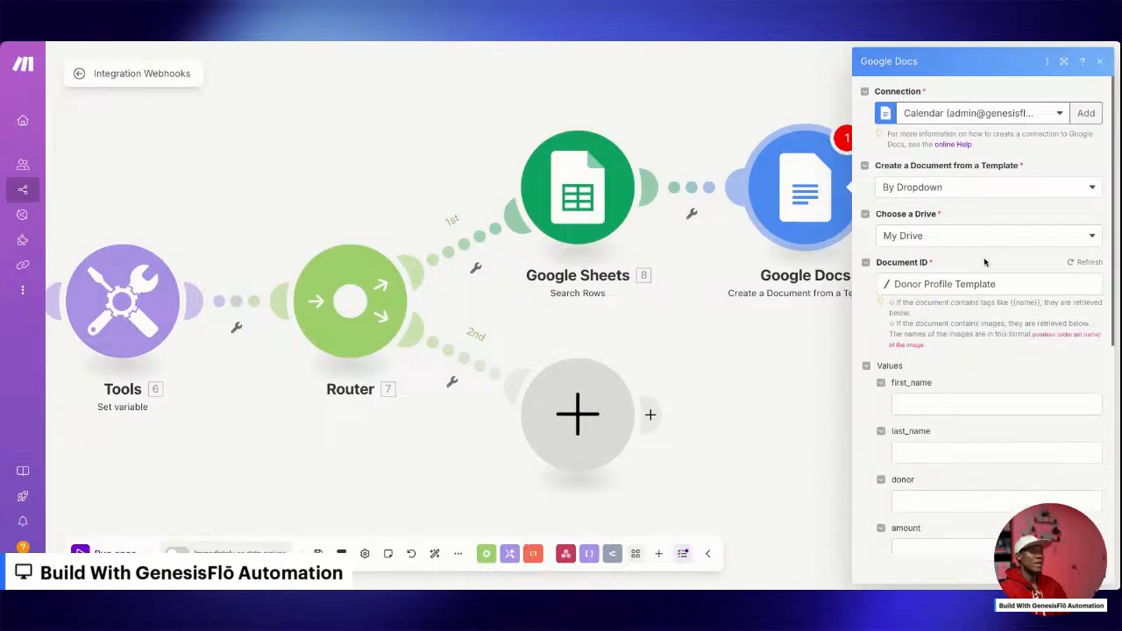
Map the template's first_name and last_name values to the webhook donor's first_name and last_name.
scroll(969, 303, down, 3)
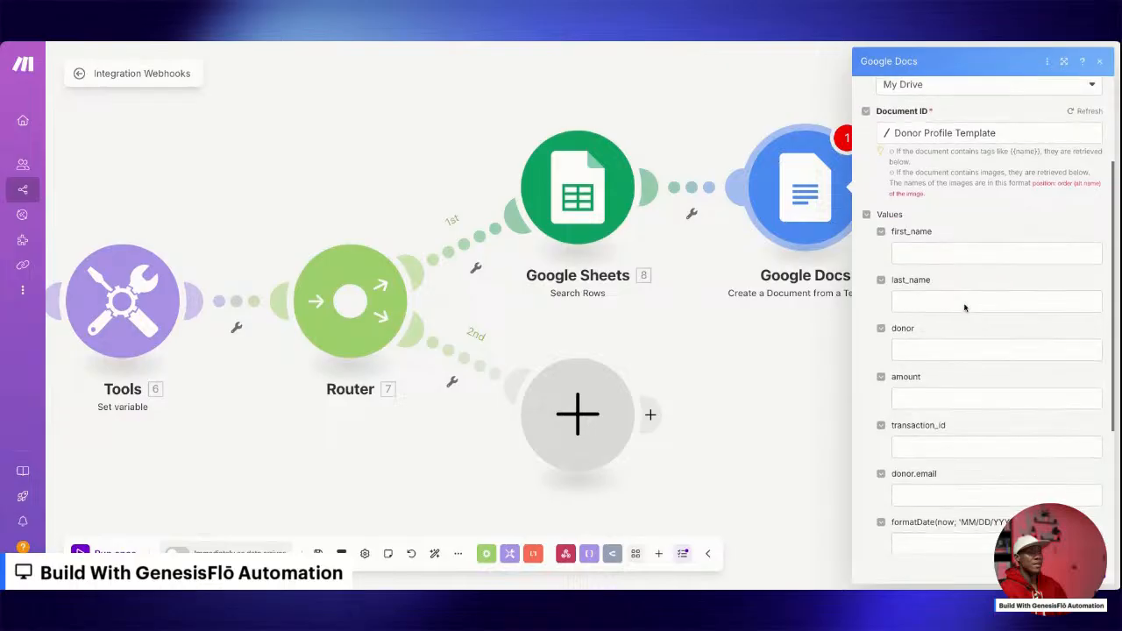
click(928, 252)
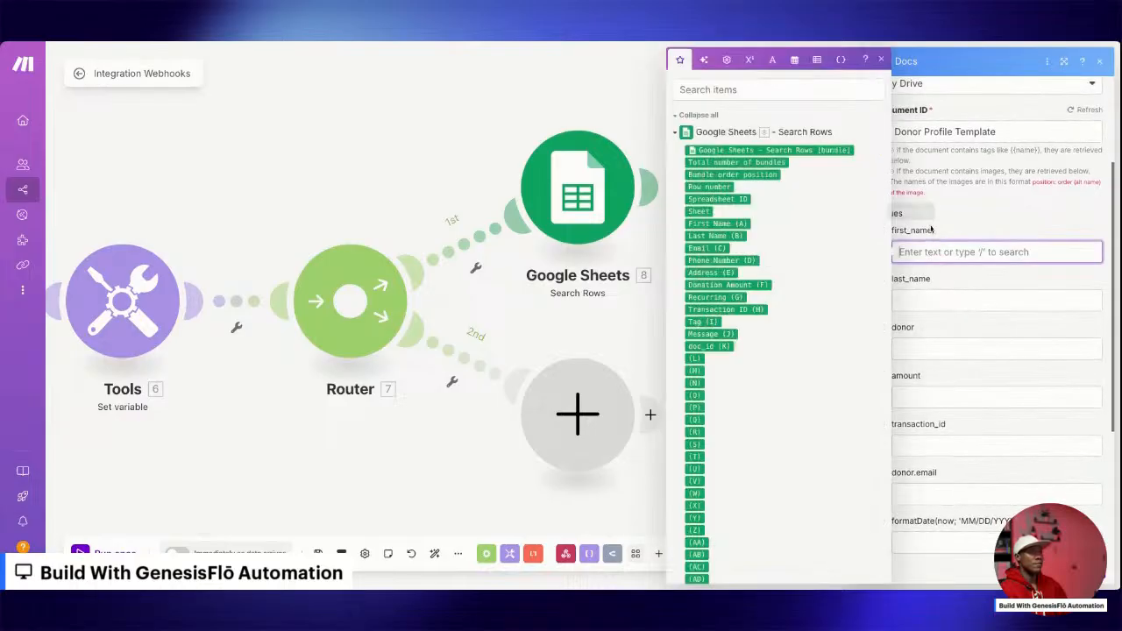
click(675, 131)
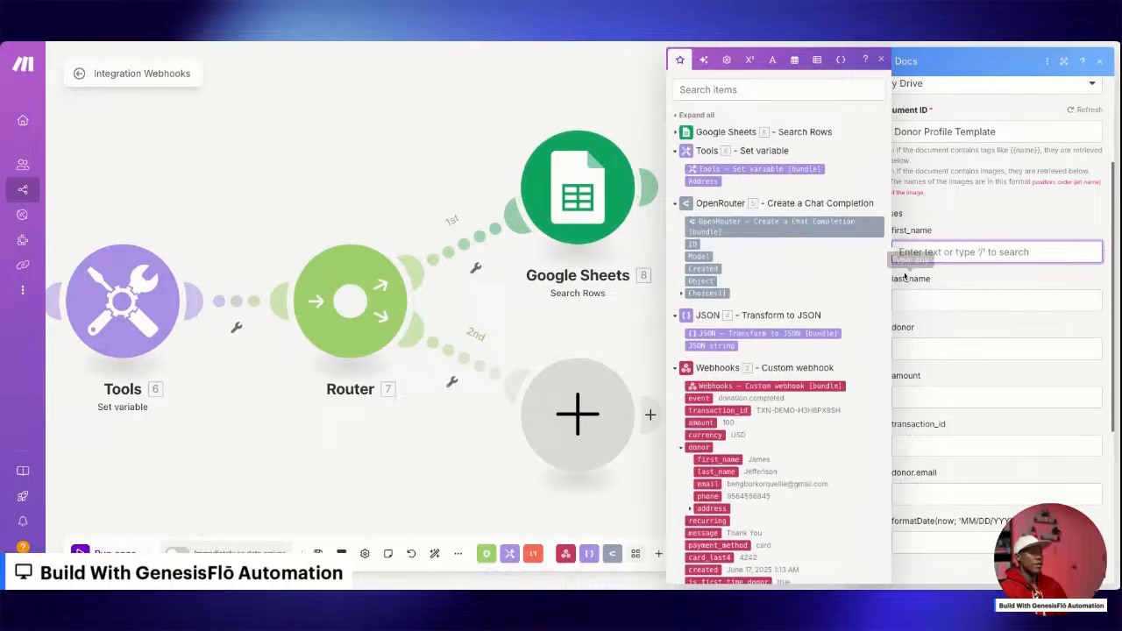
scroll(725, 318, down, 1)
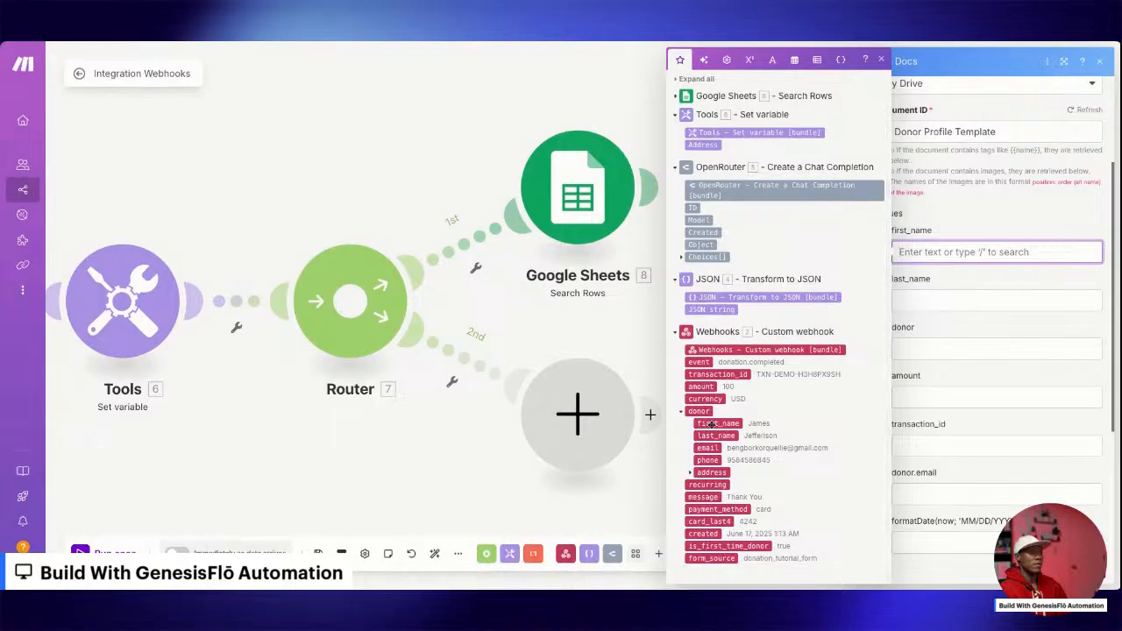
click(731, 426)
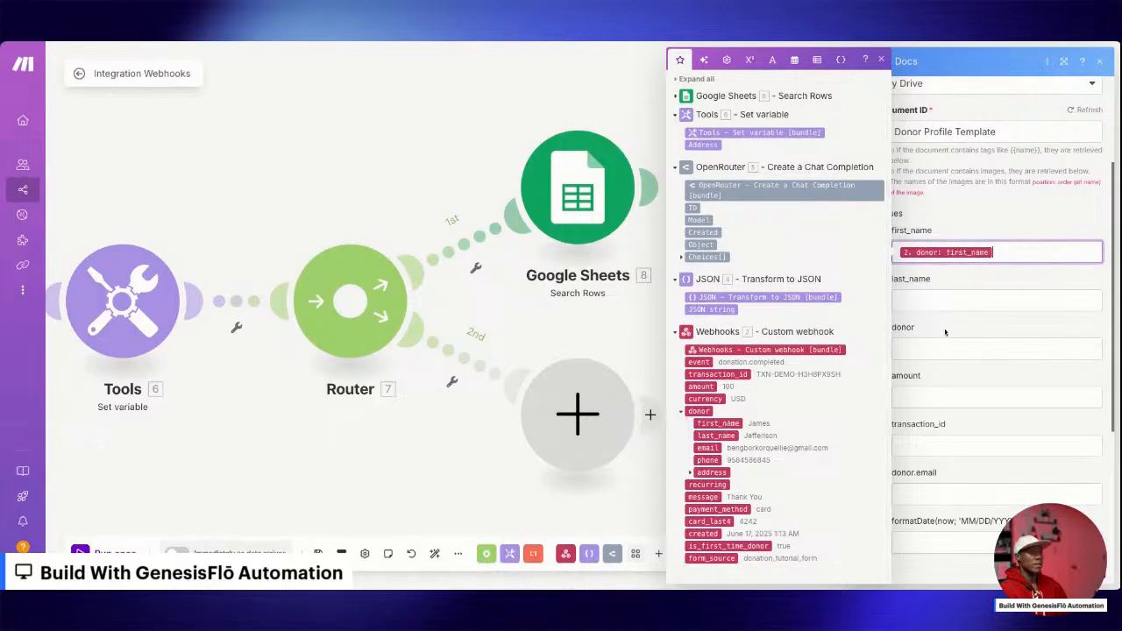
click(964, 300)
click(716, 435)
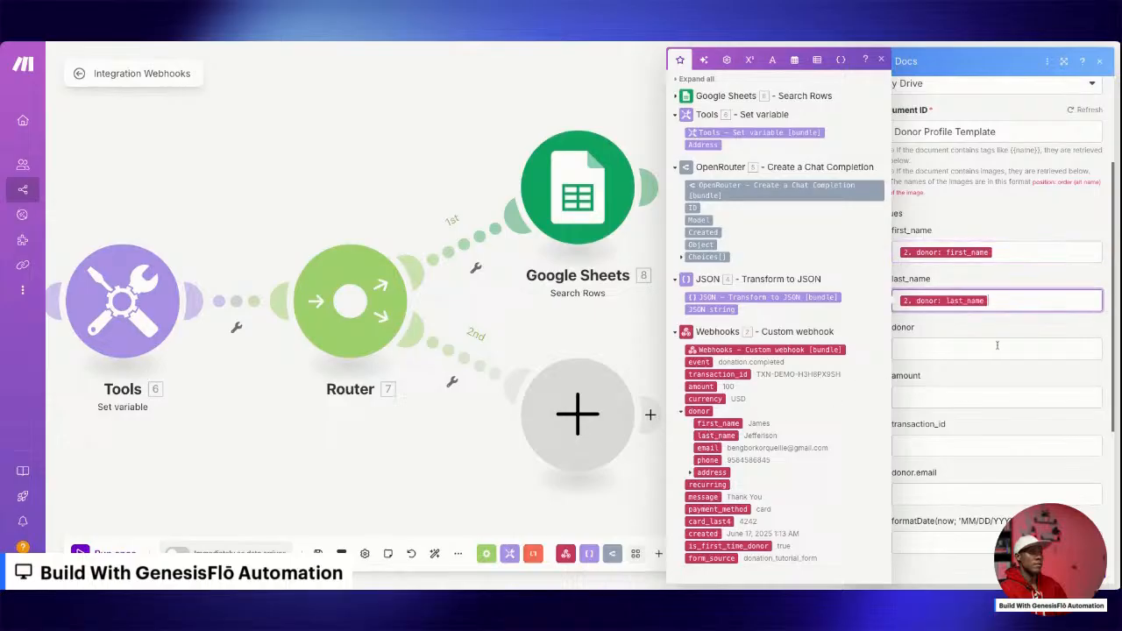
Map the template's donor value to the webhook donor's last_name.
click(944, 348)
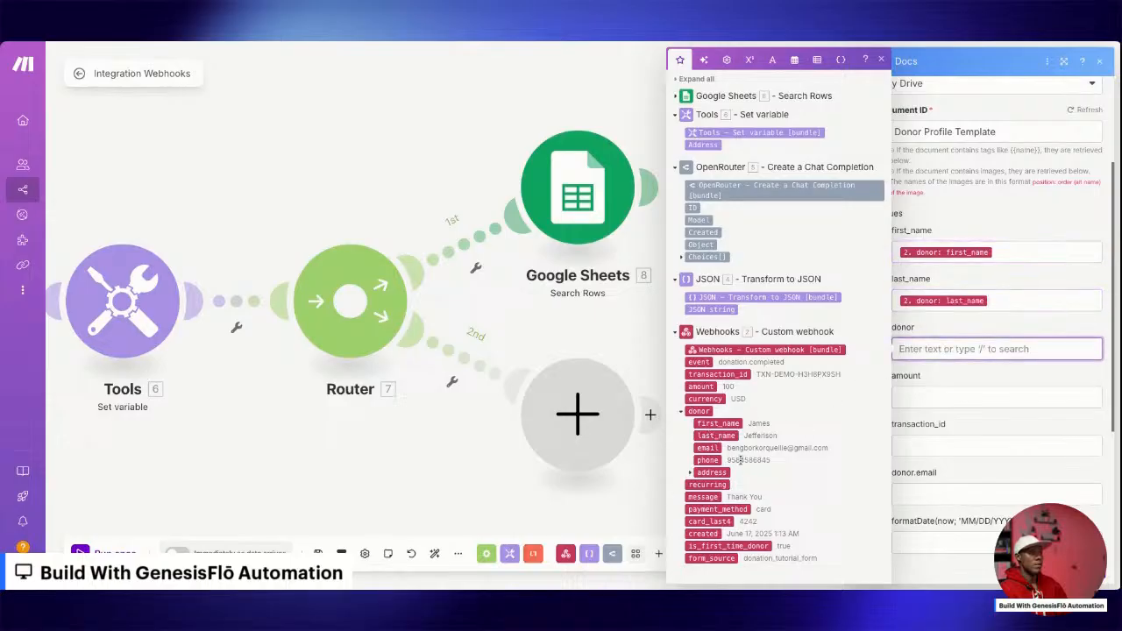
click(725, 425)
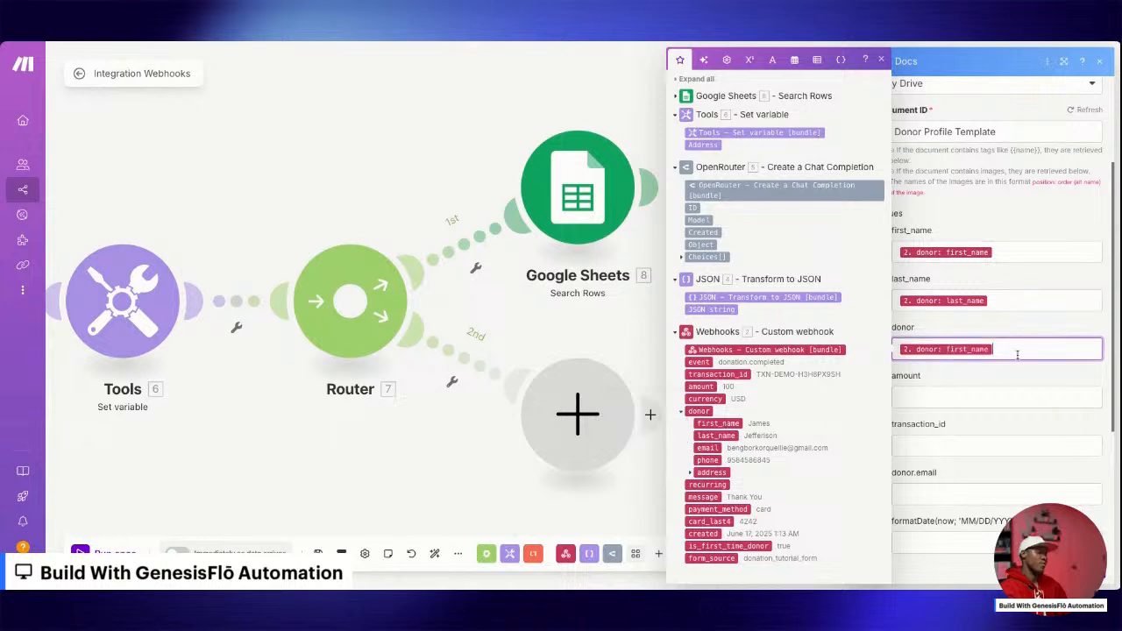
key(BackSpace)
click(715, 436)
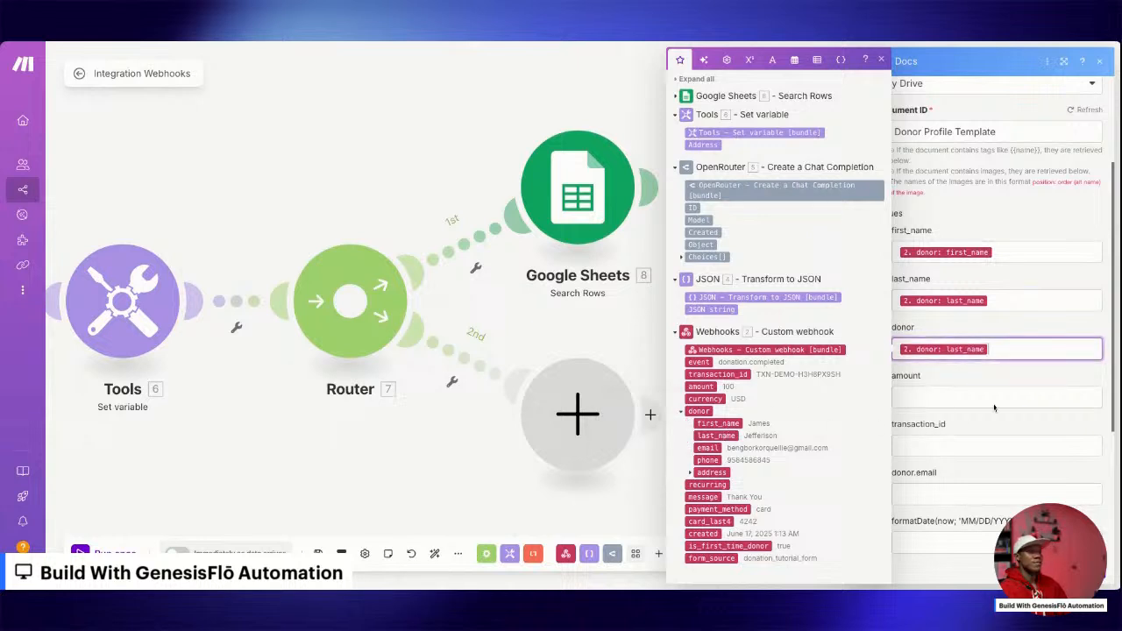
Map the template's amount, transaction_id and donor.email values to the webhook's amount, transaction_id and donor email.
click(969, 396)
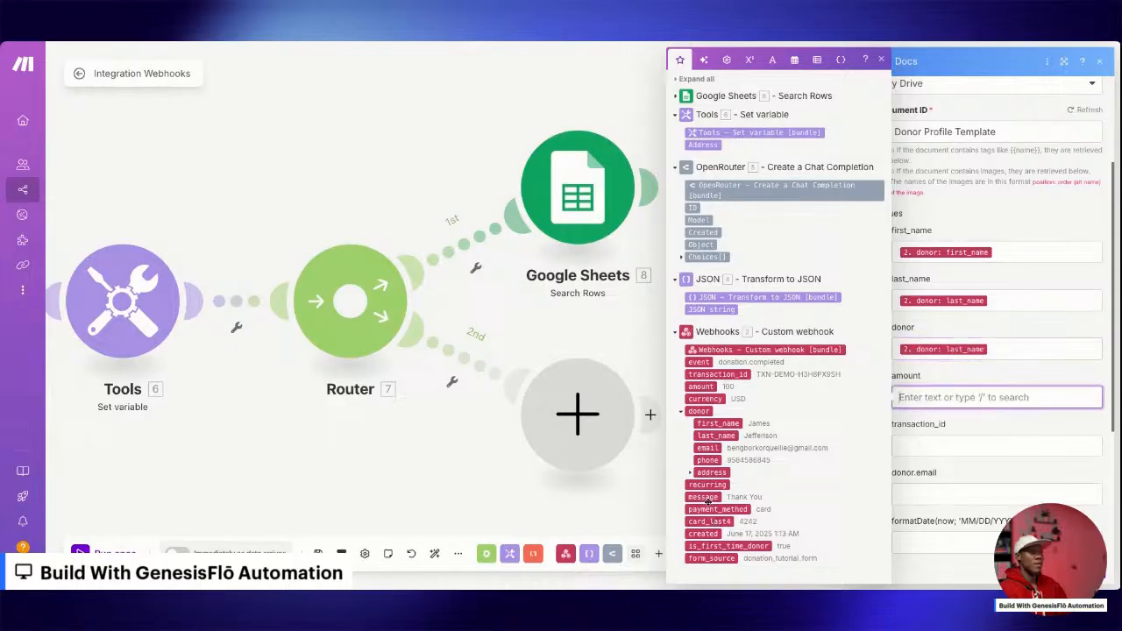
click(702, 387)
click(958, 449)
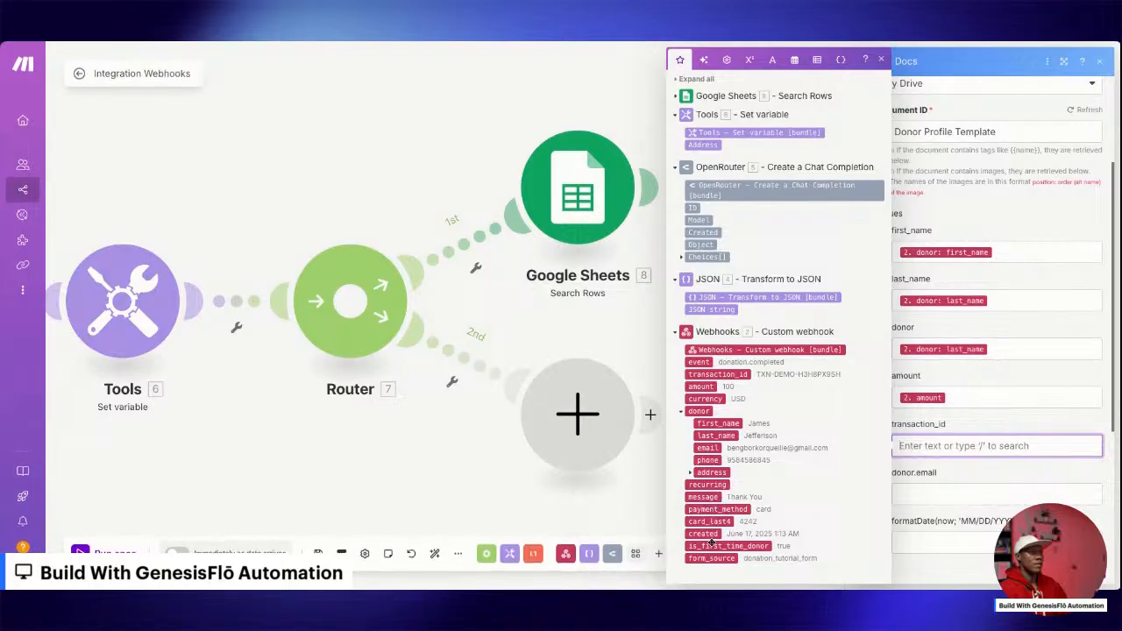
click(717, 374)
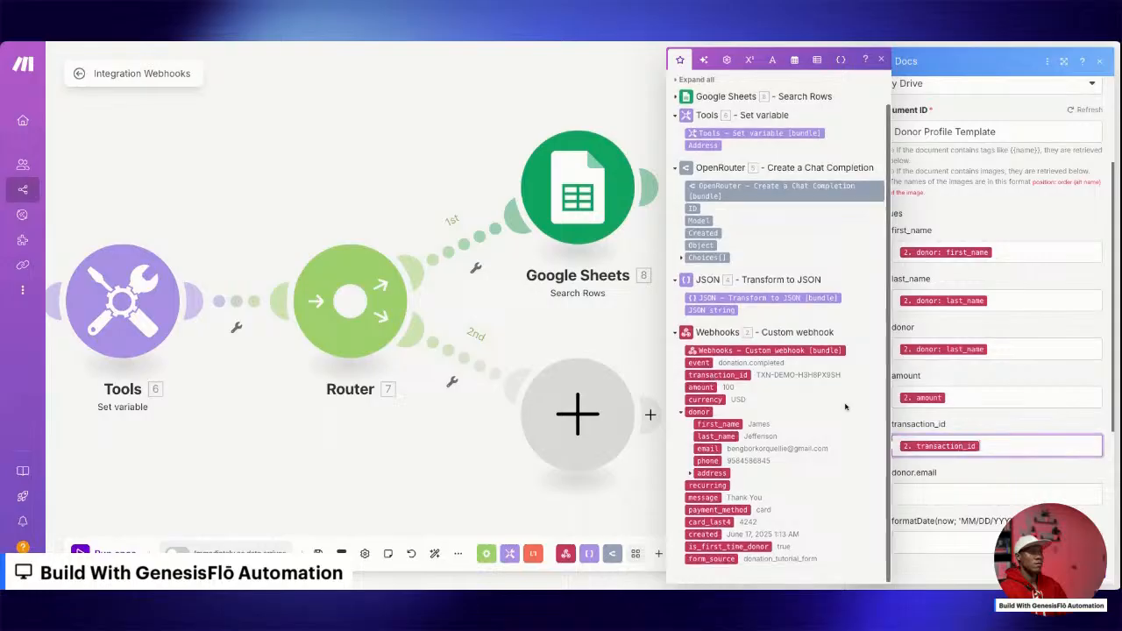
click(964, 495)
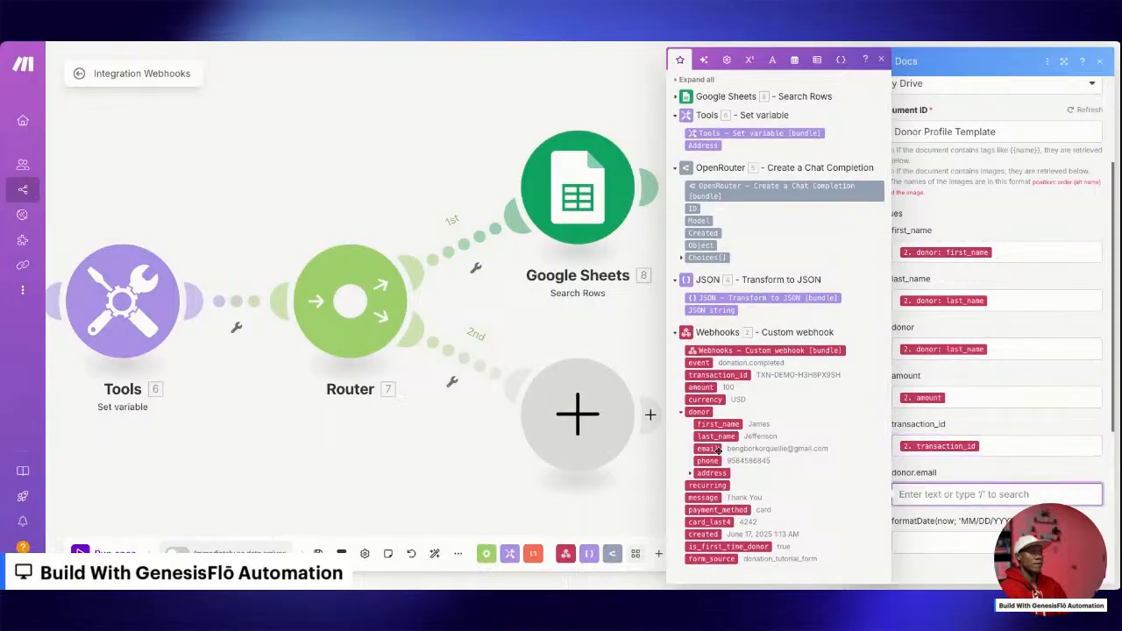
click(715, 449)
Fill the template's formatDate(now; 'MM/DD/YYYY') value with the now date variable.
scroll(948, 408, down, 3)
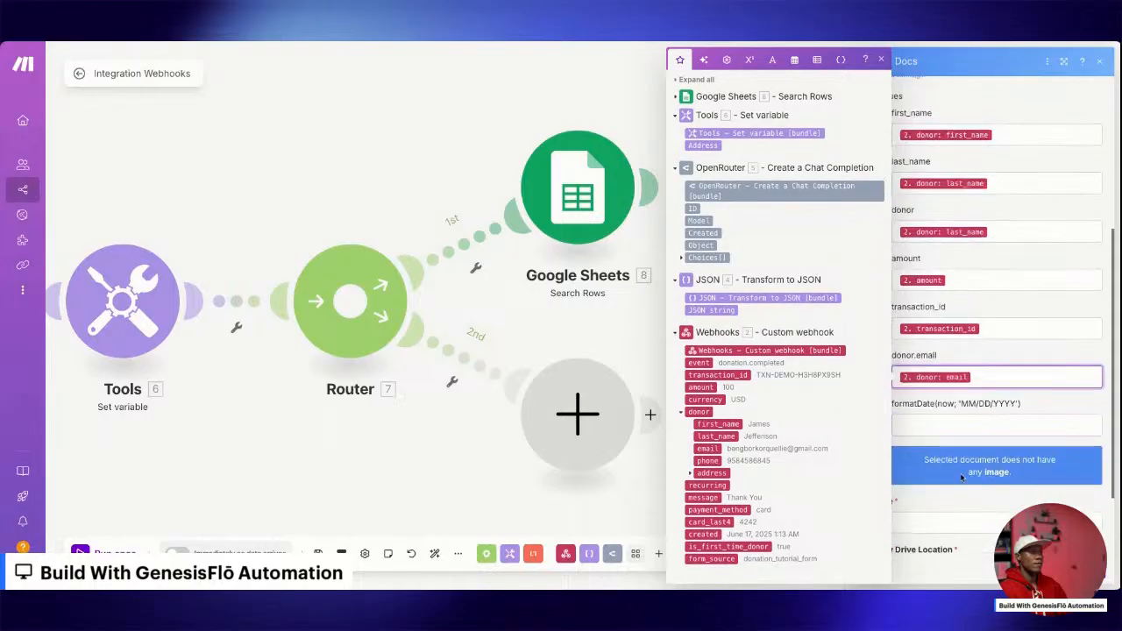
click(948, 408)
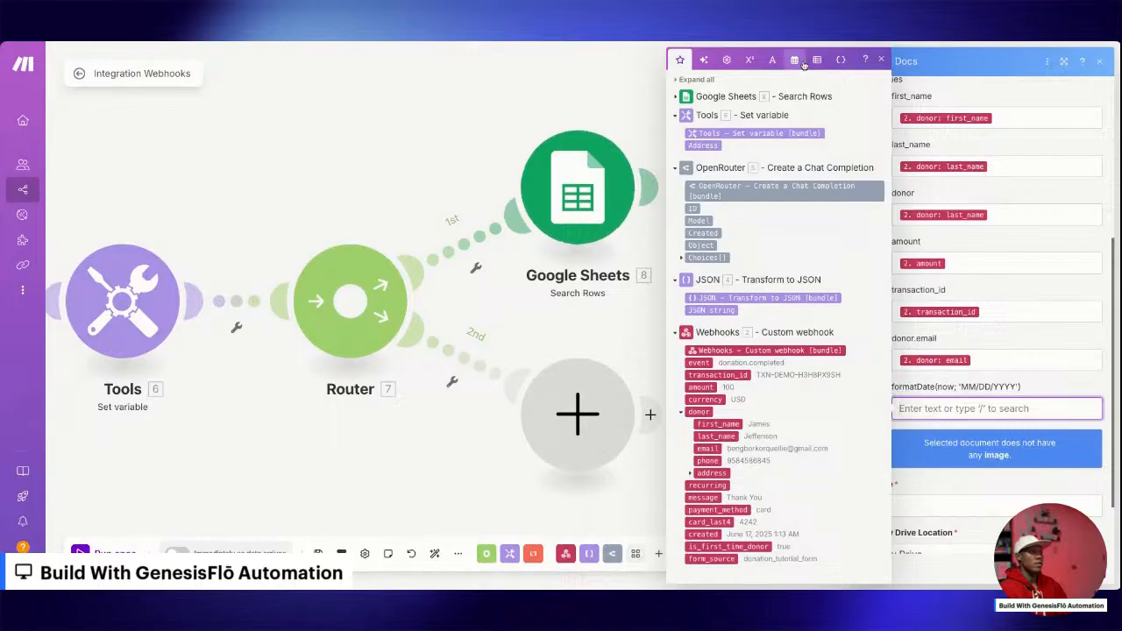
click(794, 59)
click(691, 497)
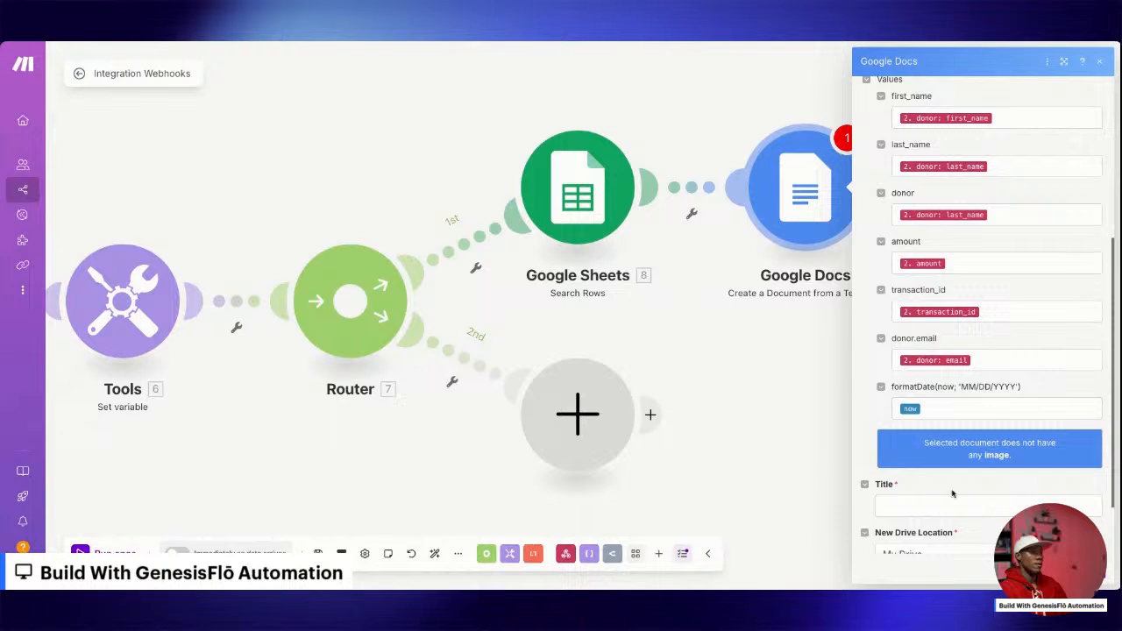
Title the new document "Donor Profile Update - " followed by the webhook donor's last_name.
scroll(952, 494, down, 2)
click(910, 425)
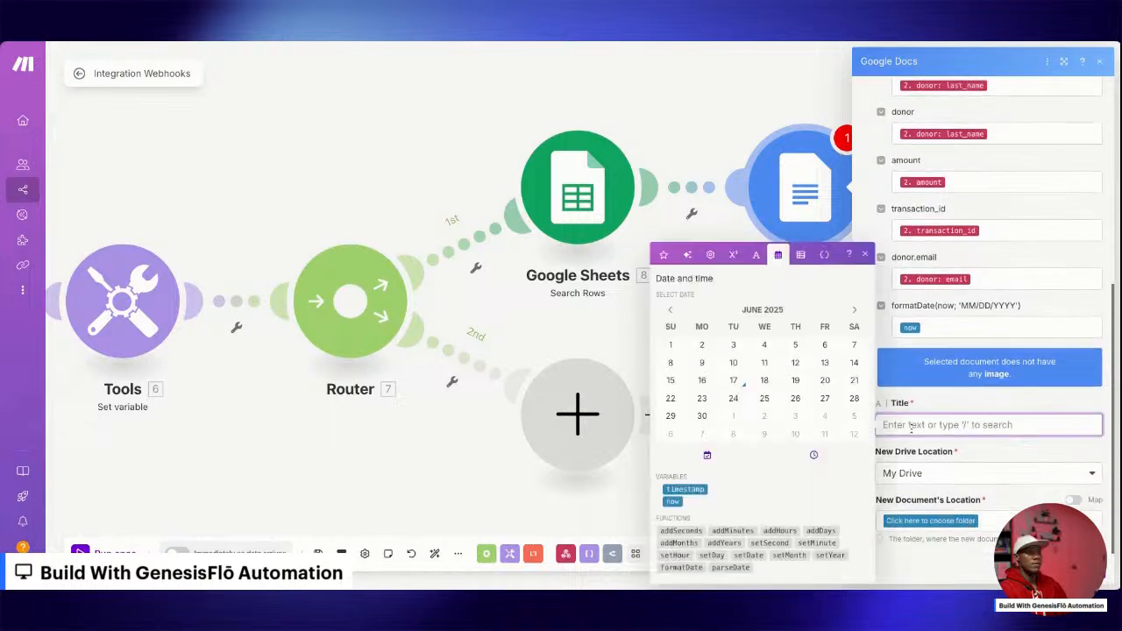
click(932, 521)
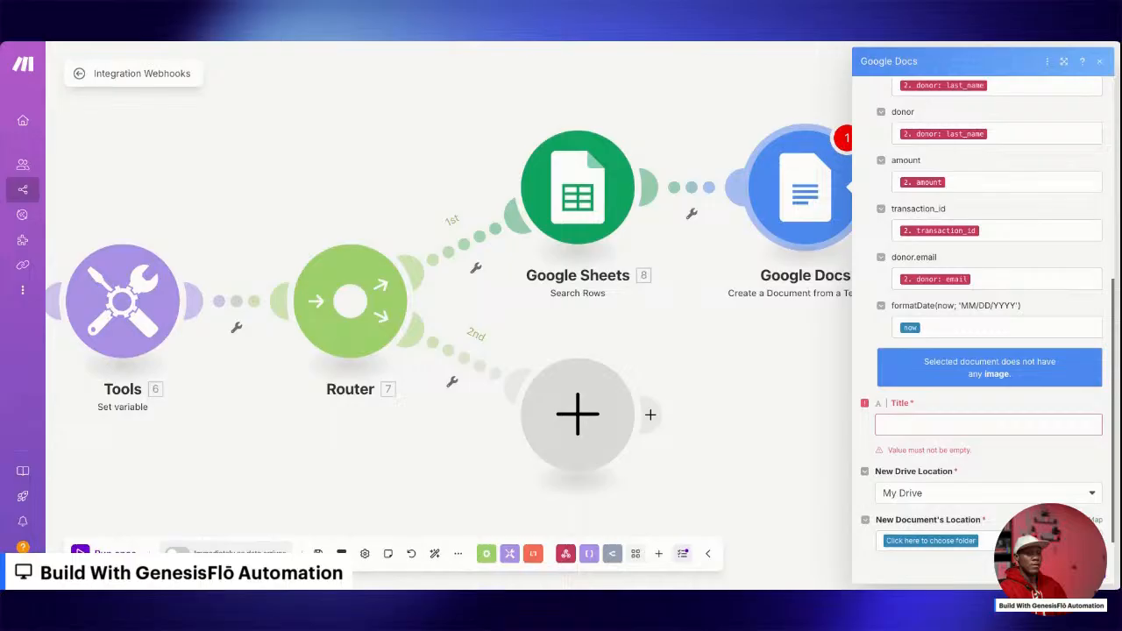
click(988, 425)
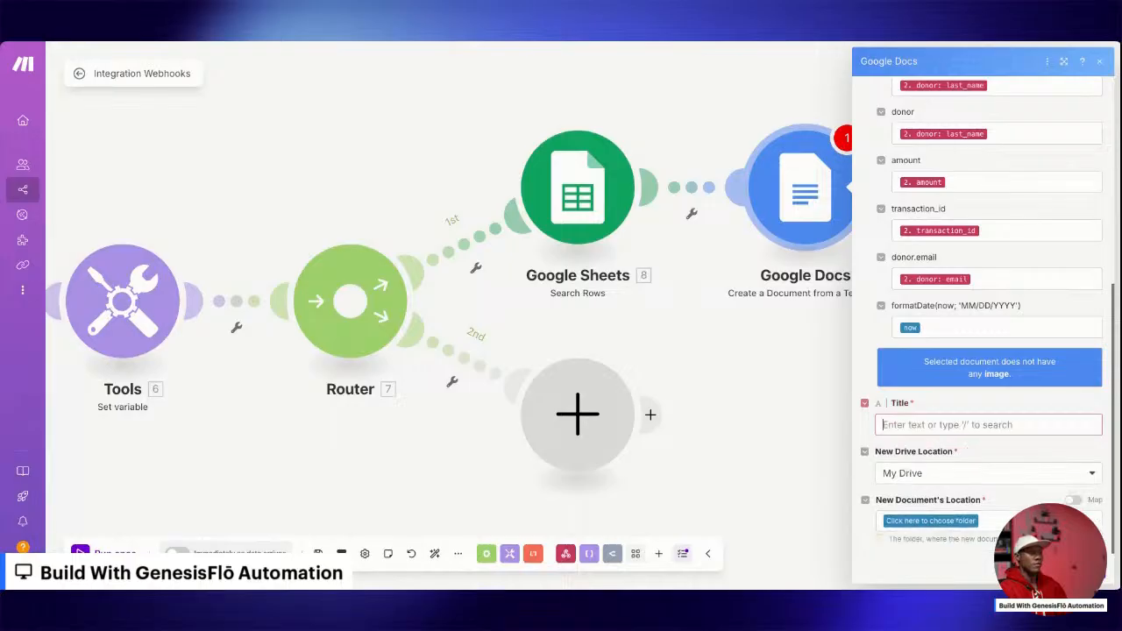
text(Donor Profile Update -)
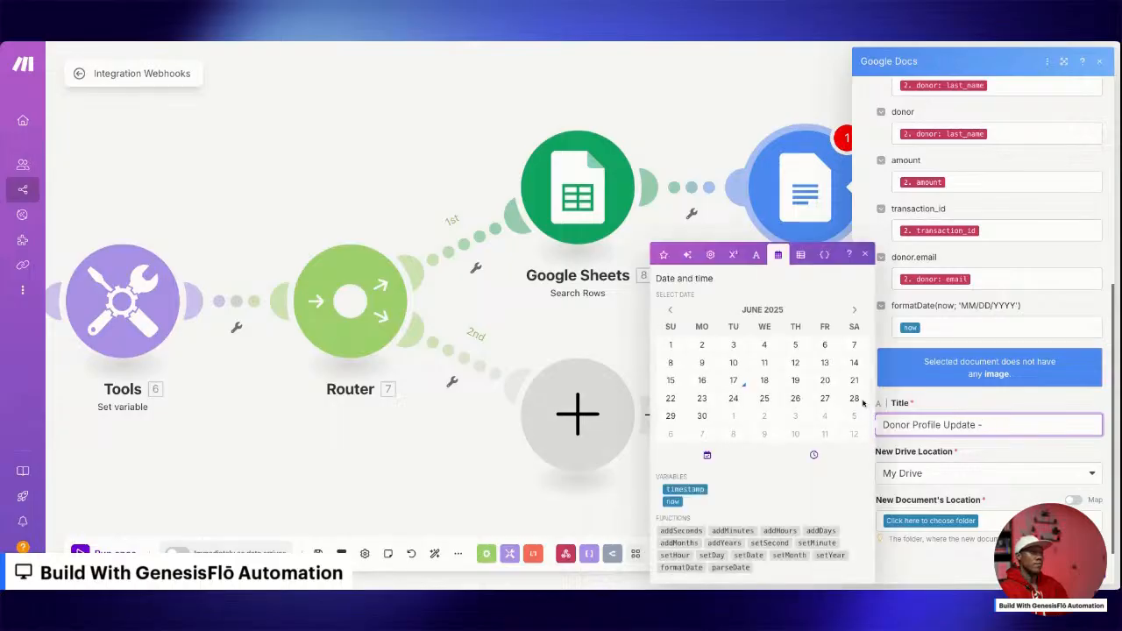
click(664, 254)
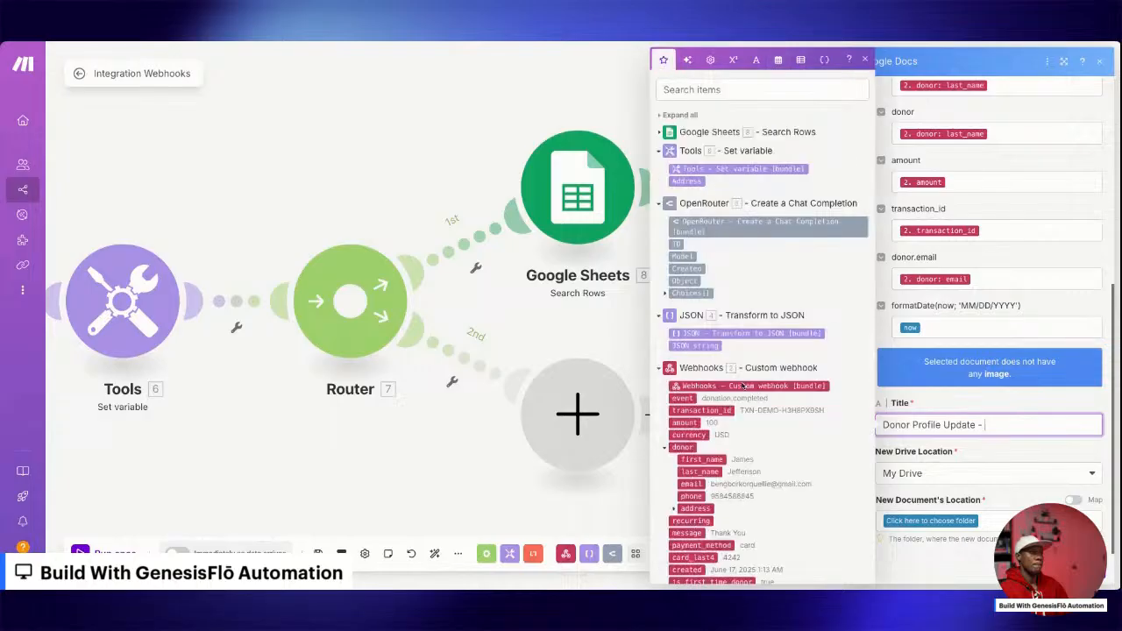
click(701, 472)
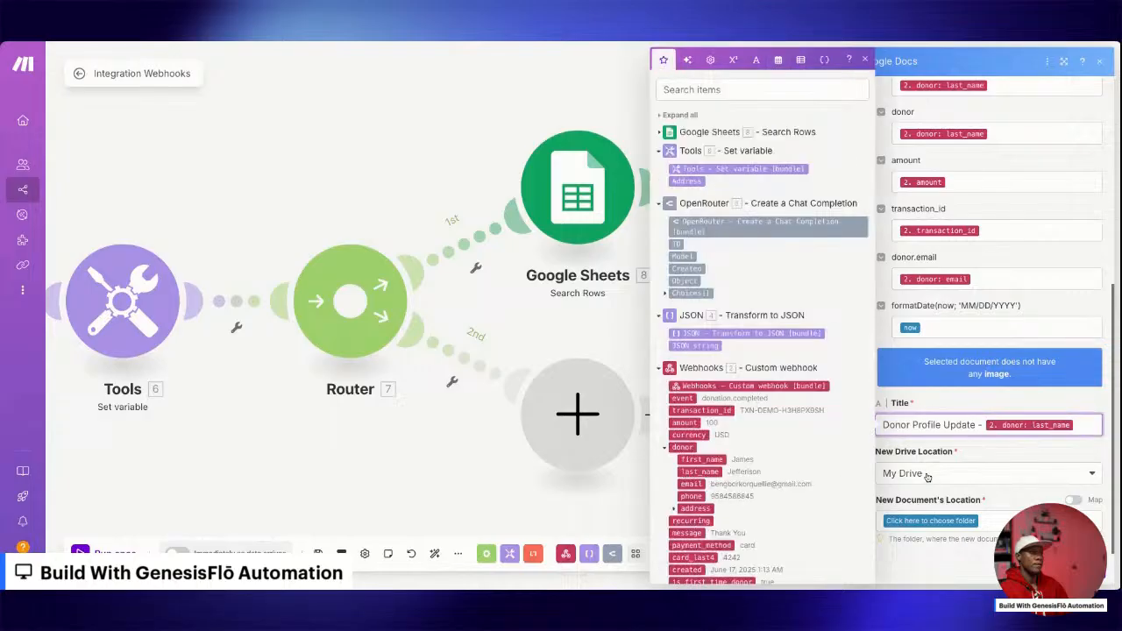
Set the new document's location to the Donors folder in My Drive and save the Google Docs module.
click(945, 523)
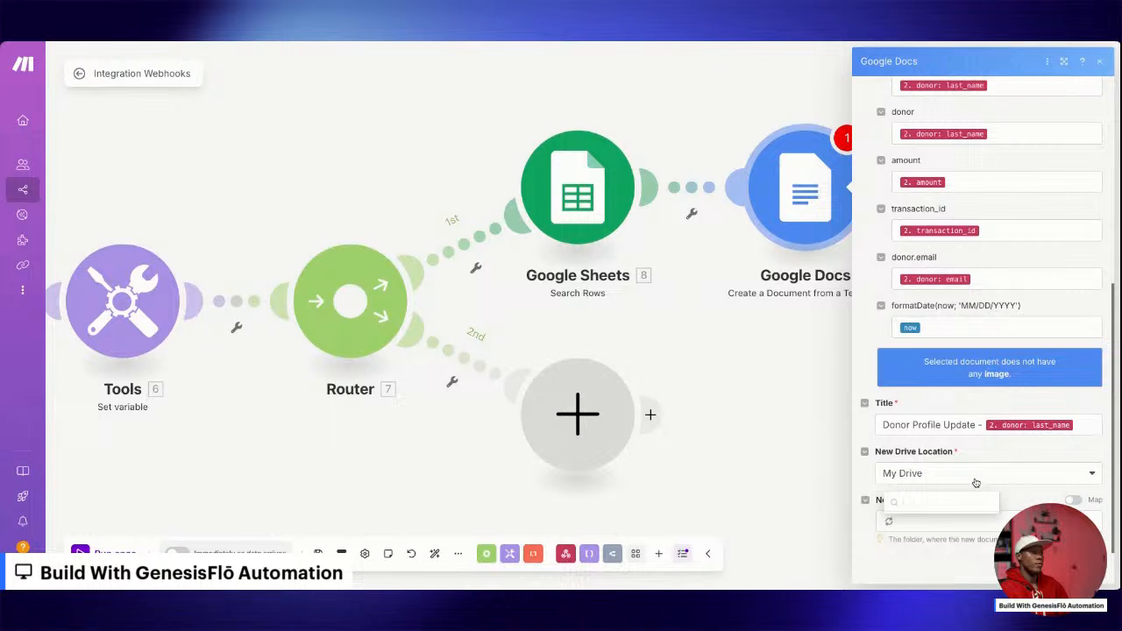
click(921, 452)
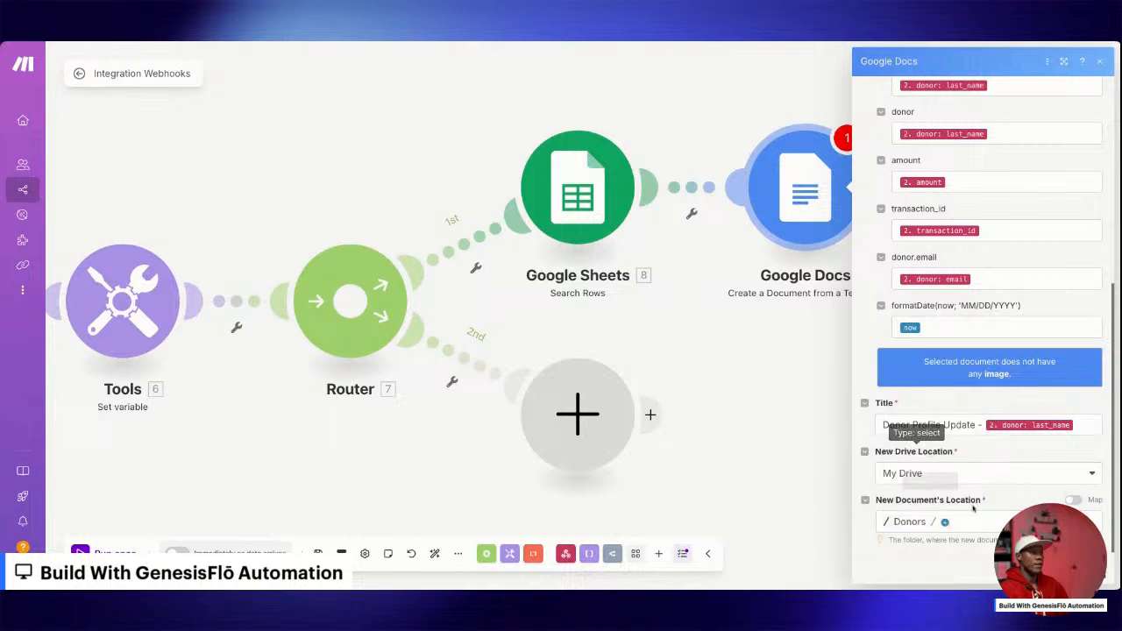
click(1104, 577)
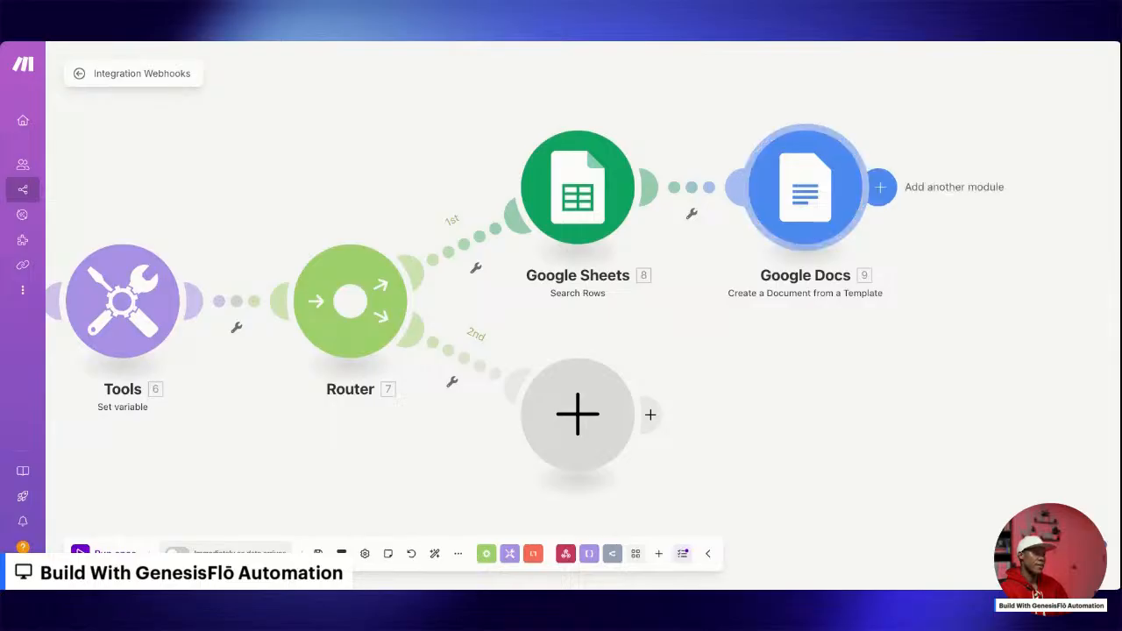
Add a Google Sheets Add a Row module after the Google Docs module.
click(880, 186)
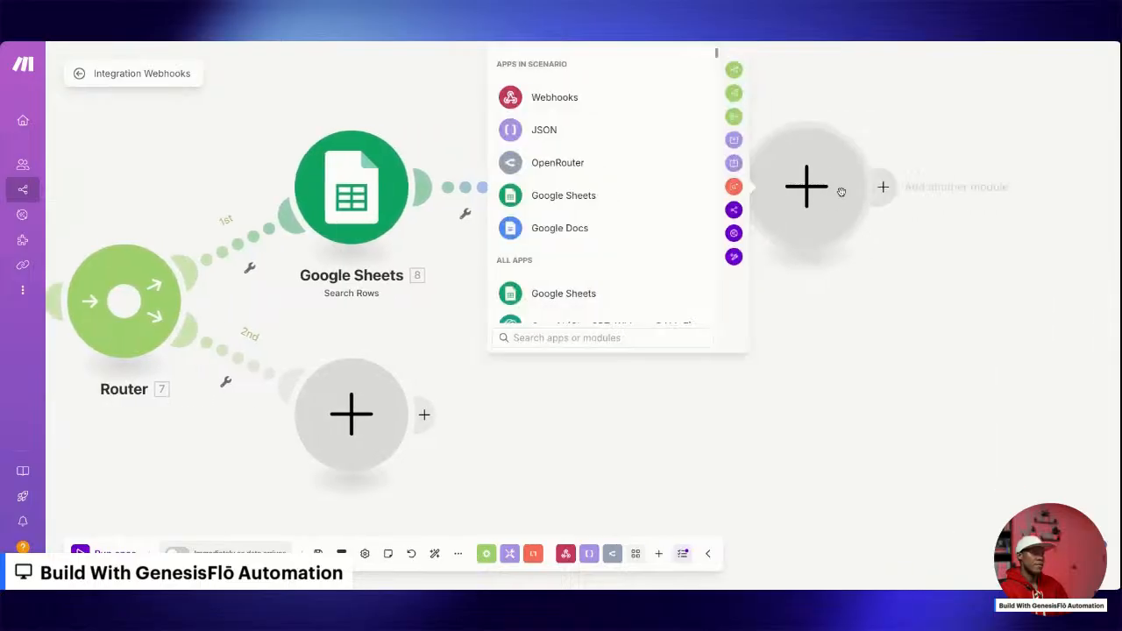
click(555, 195)
click(552, 197)
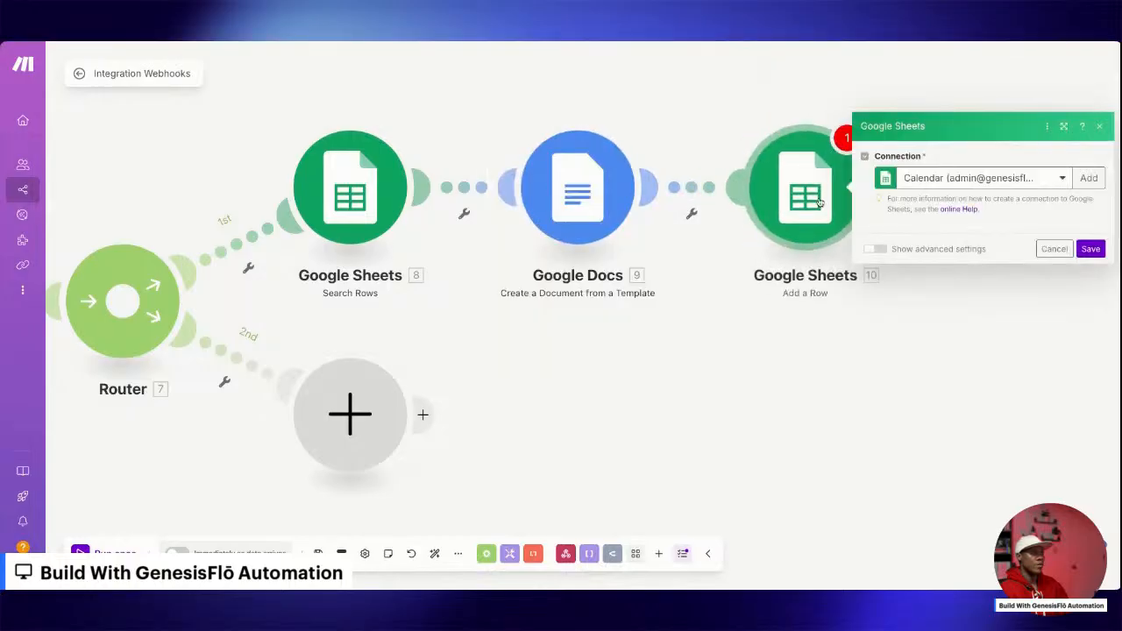
Choose the New Donors Record spreadsheet and Sheet1 for the Add a Row module.
click(917, 298)
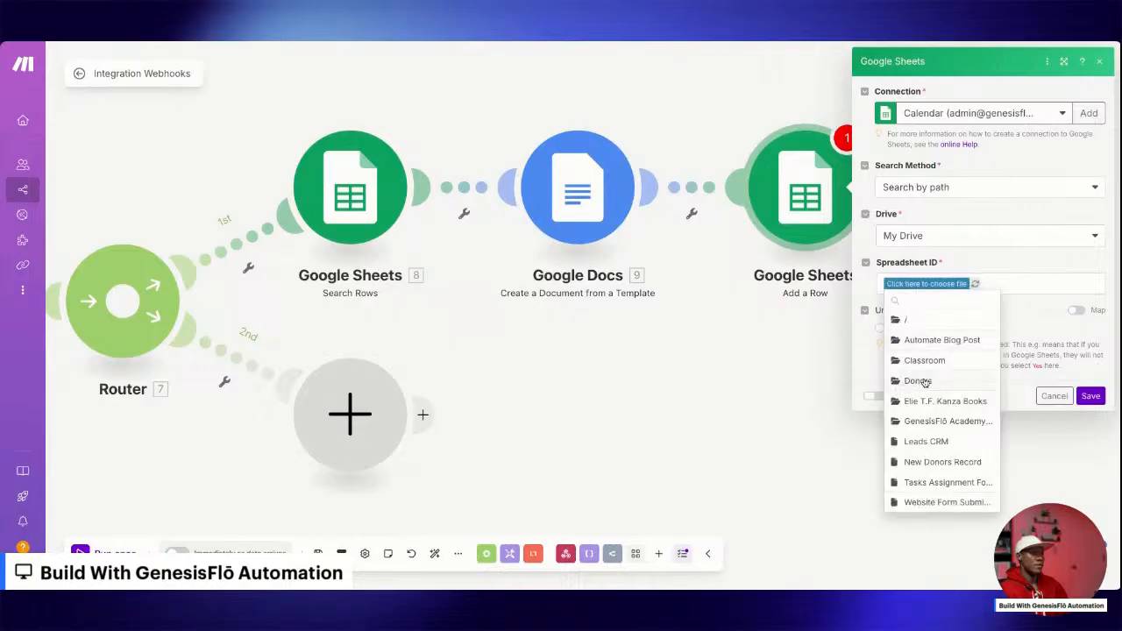
click(931, 462)
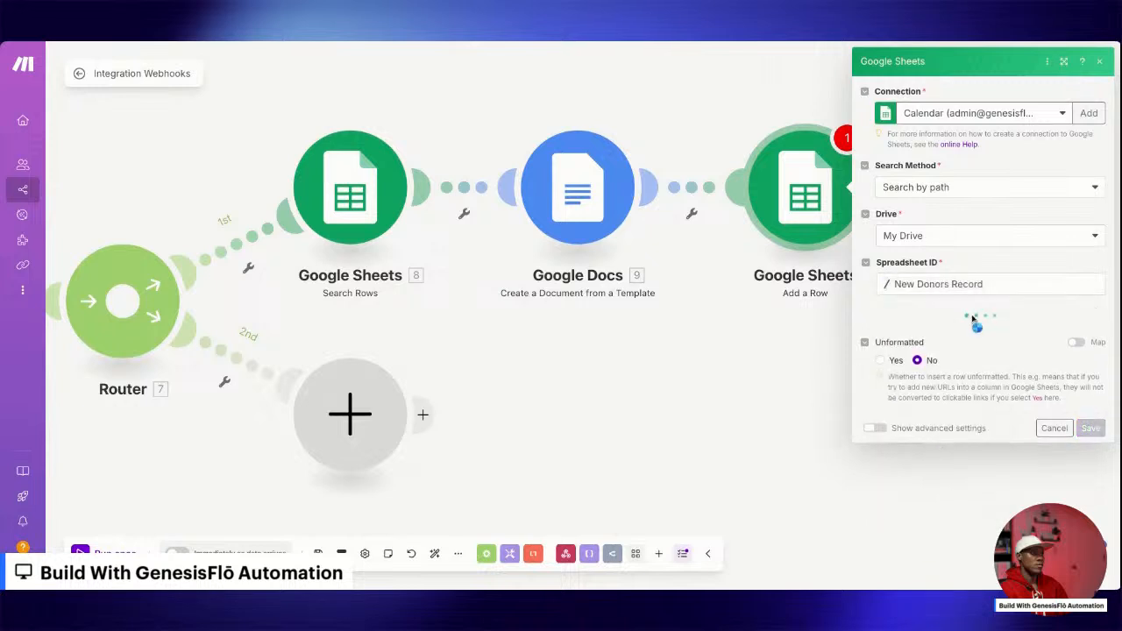
click(914, 335)
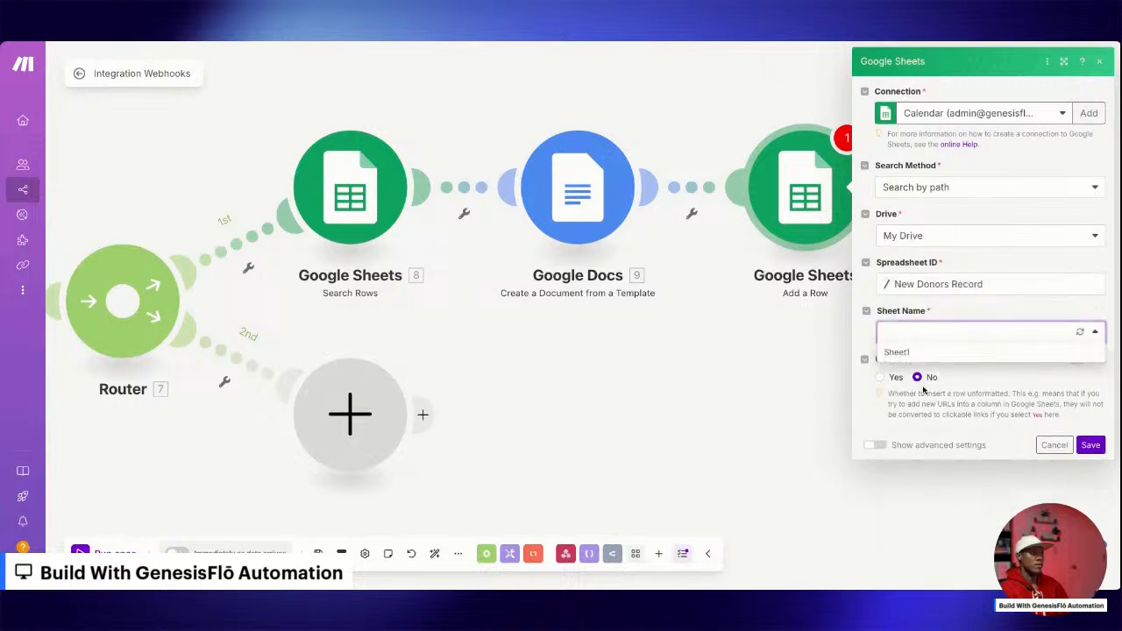
click(910, 351)
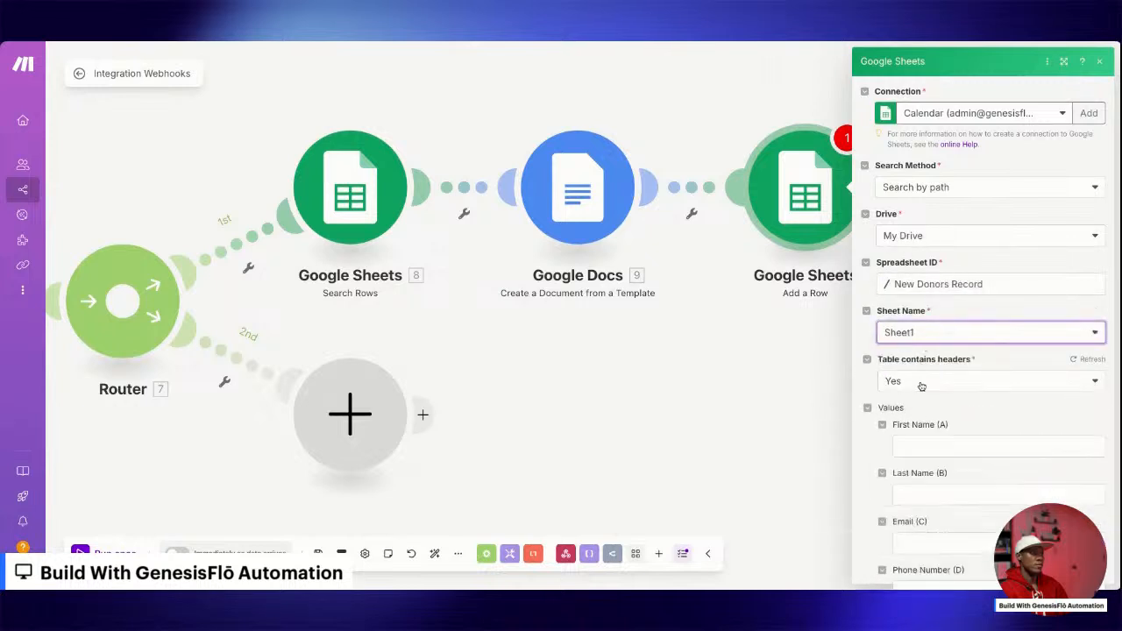
Map First Name (A) and Last Name (B) in the new row to the webhook donor's first_name and last_name.
scroll(923, 386, down, 3)
scroll(924, 387, down, 3)
click(935, 200)
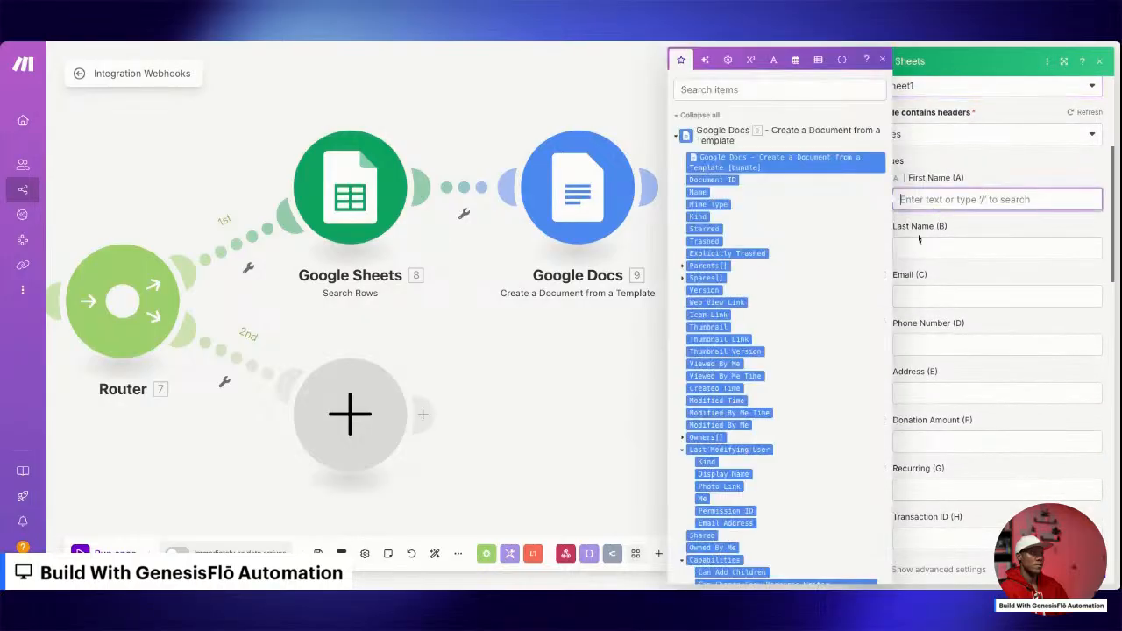
click(680, 137)
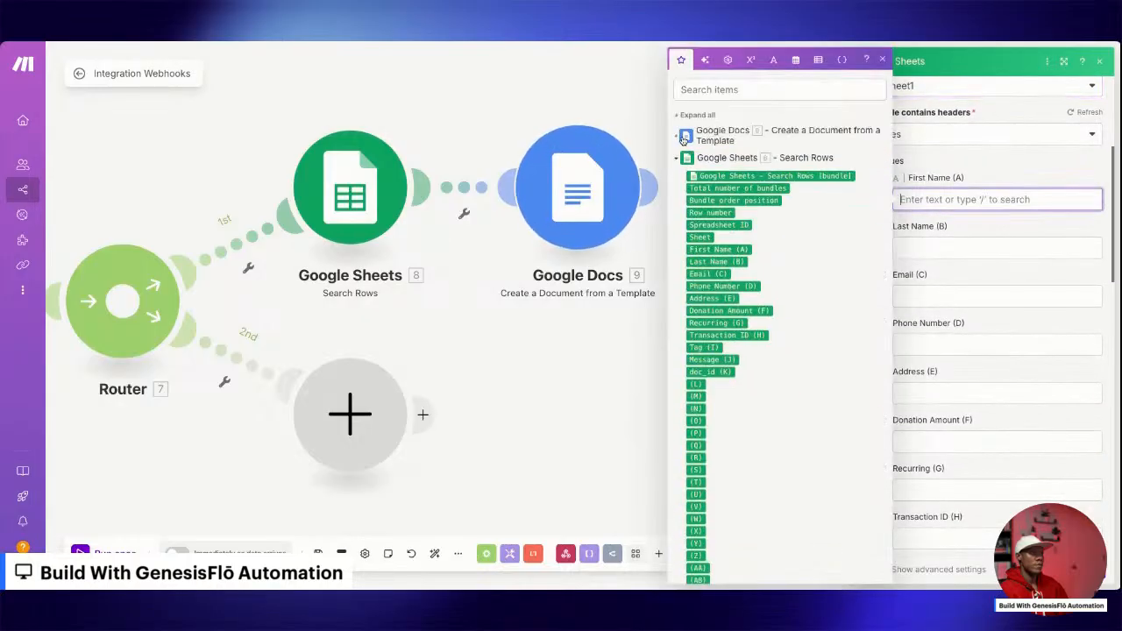
click(680, 159)
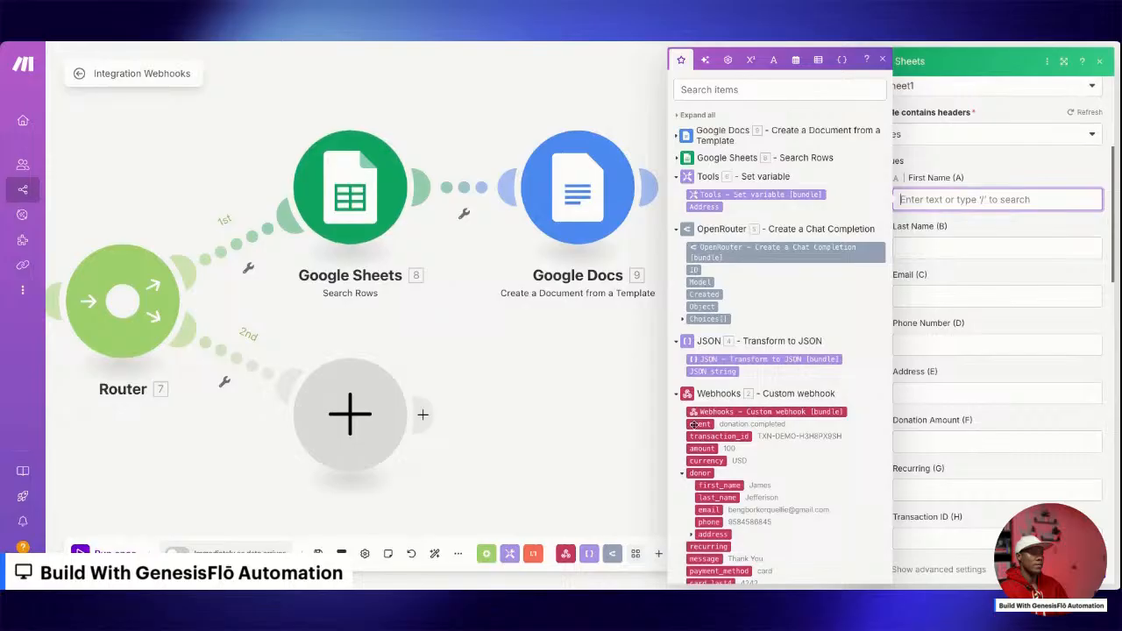
click(678, 230)
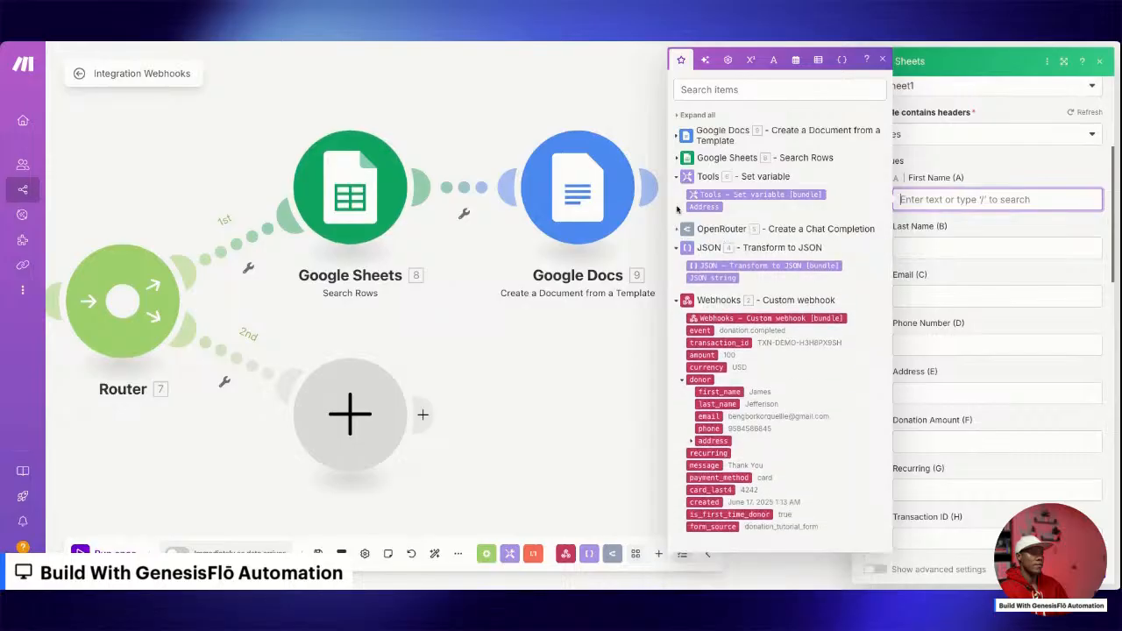
click(676, 178)
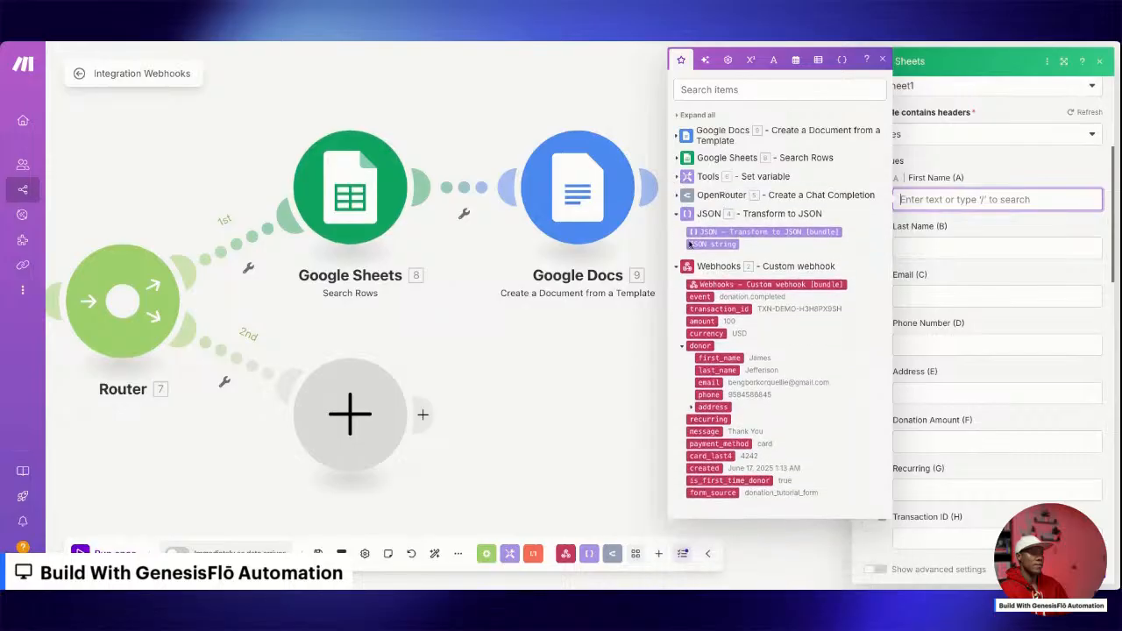
click(675, 215)
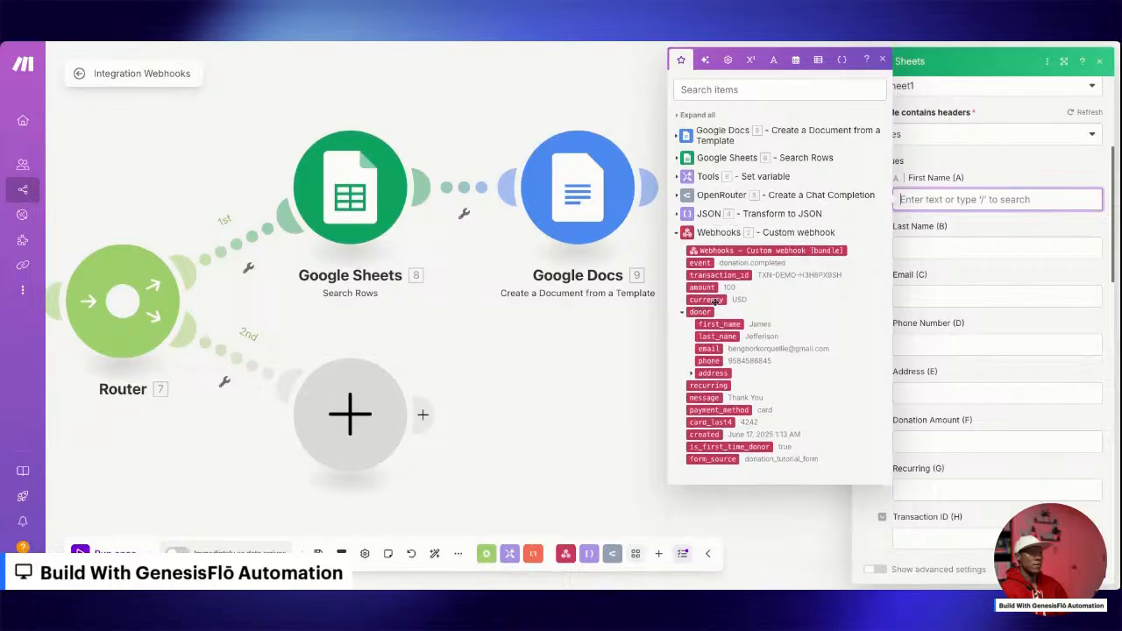
click(719, 324)
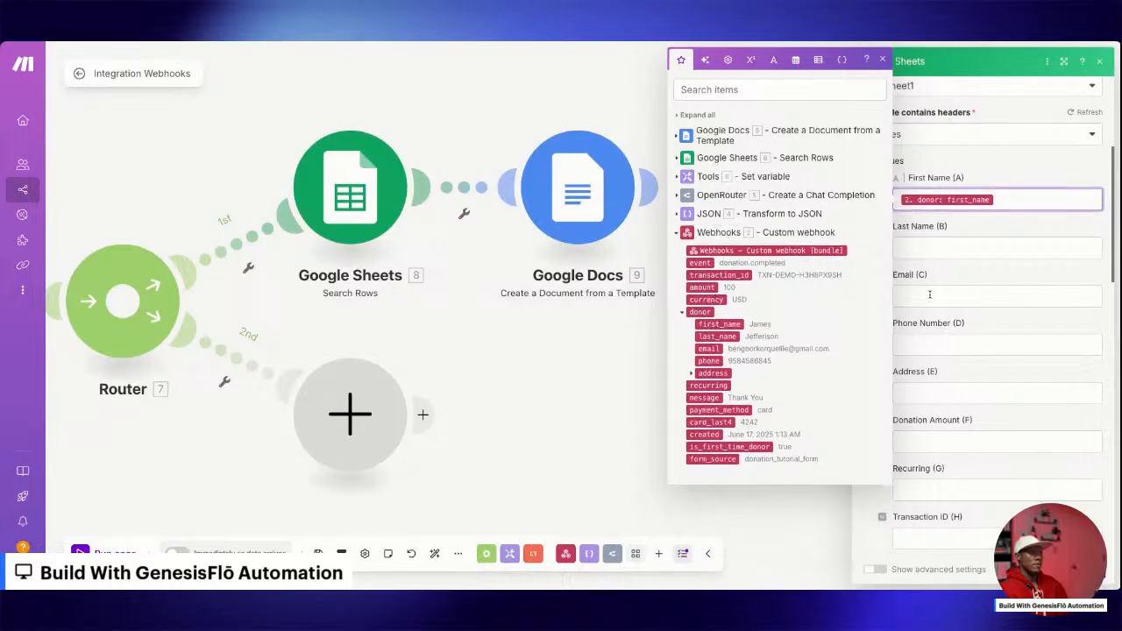
click(938, 252)
click(717, 336)
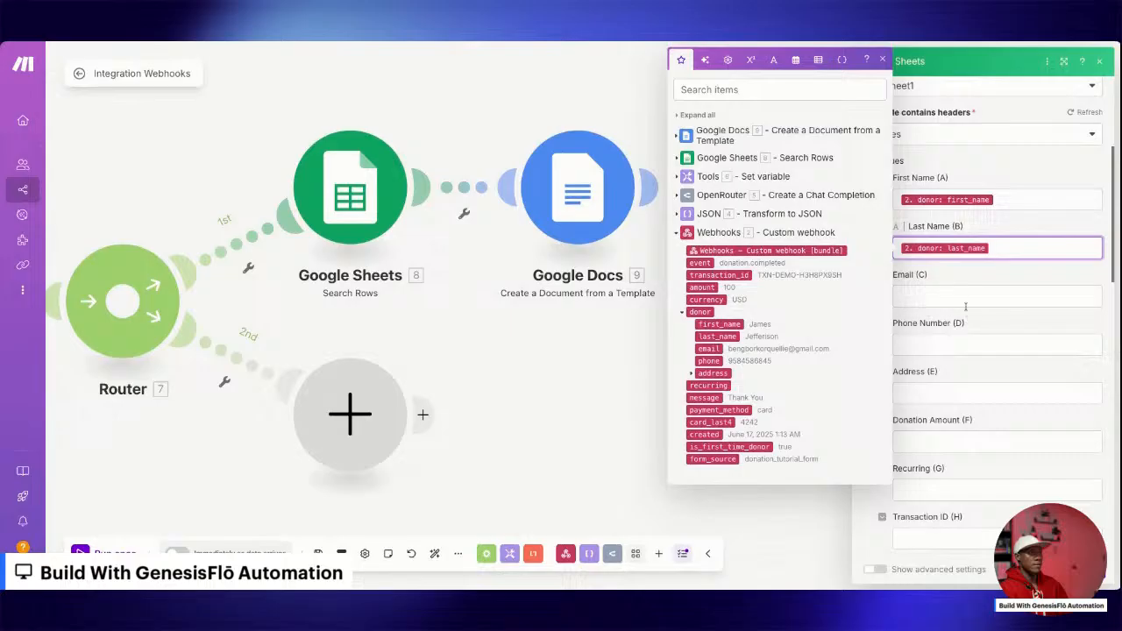
Map Email (C) and Phone Number (D) to the webhook donor's email and phone.
click(951, 297)
click(709, 379)
click(954, 346)
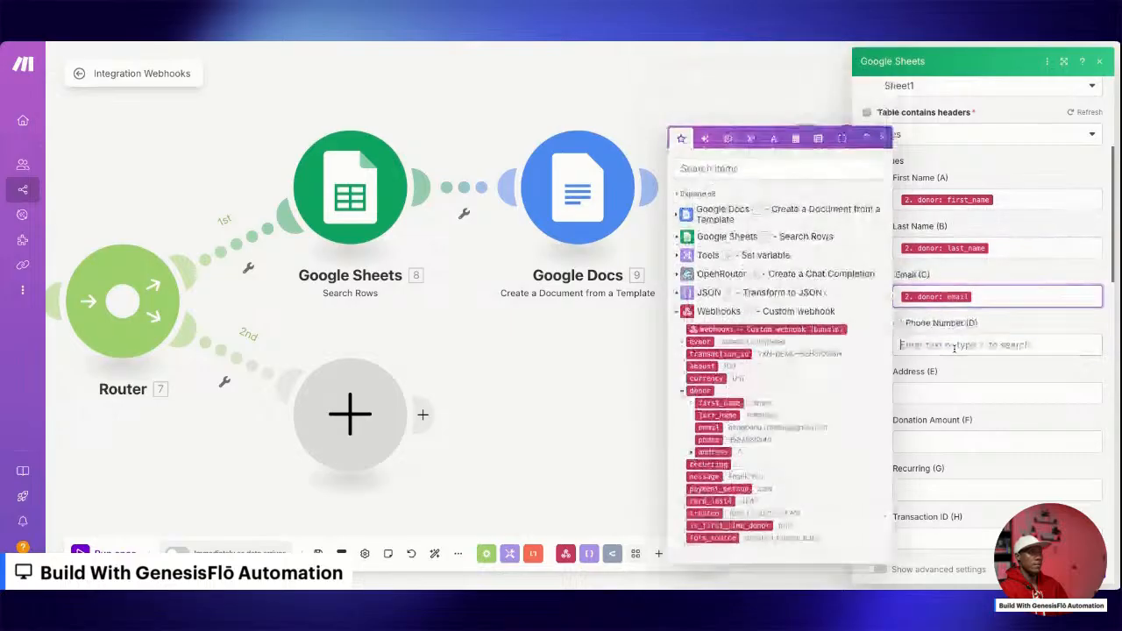
click(708, 438)
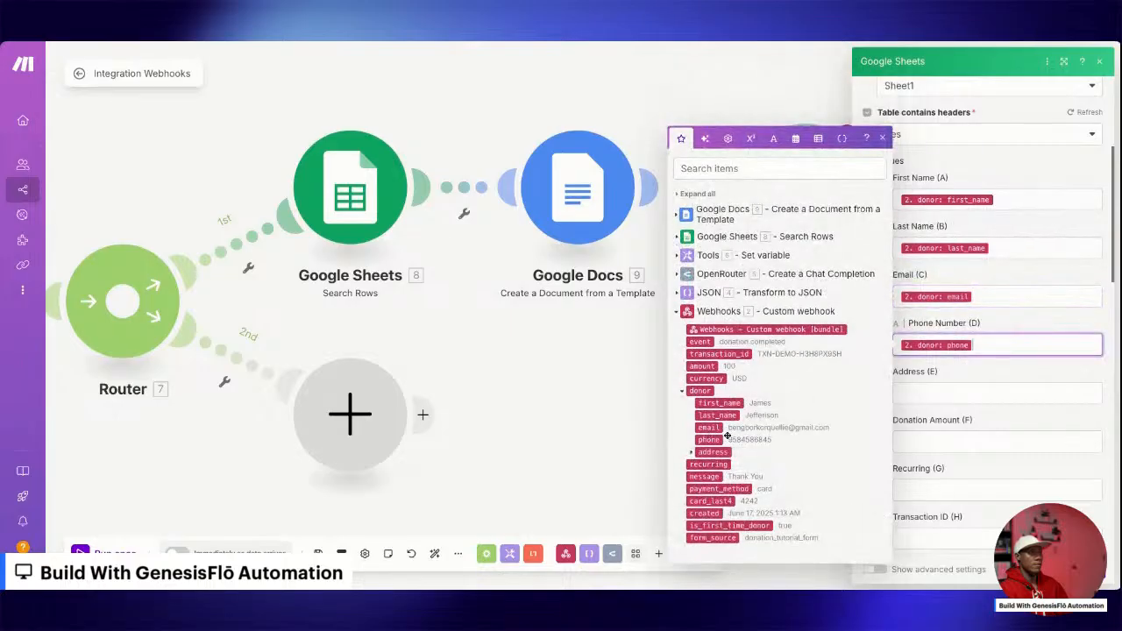
Map Address (E) to the Set variable module's Address and Donation Amount (F) to the webhook amount.
click(1021, 394)
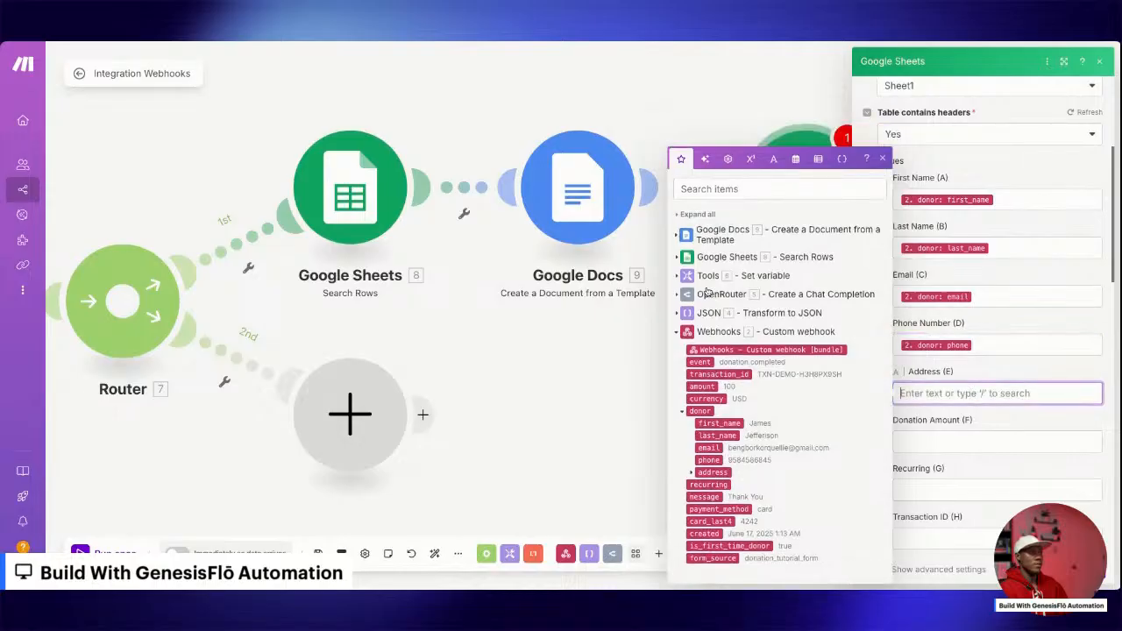
click(678, 277)
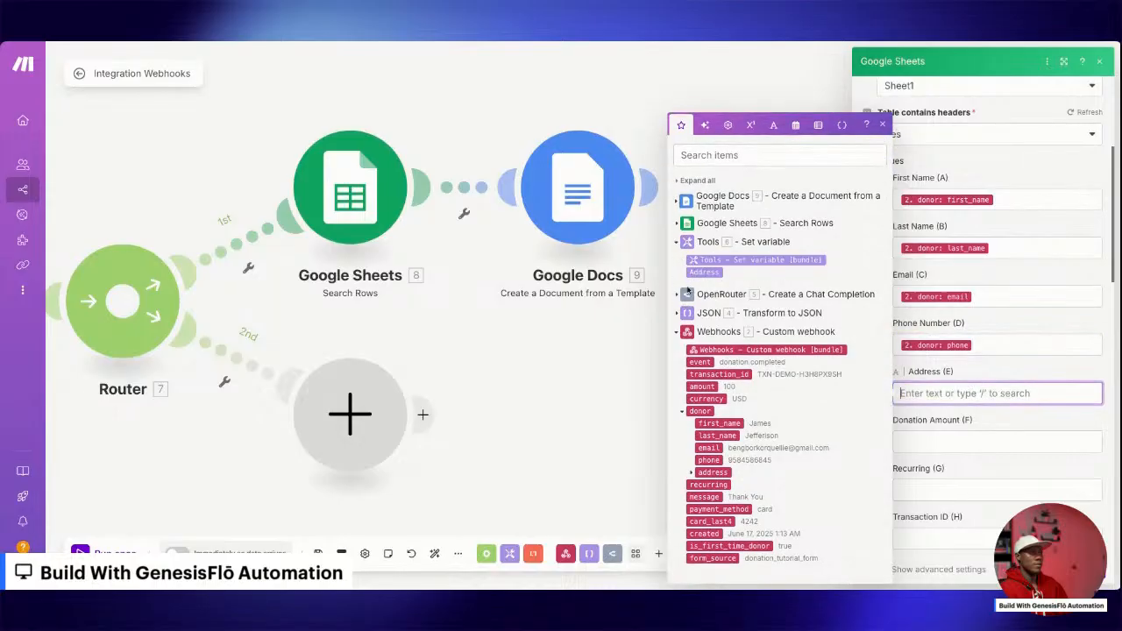
click(704, 272)
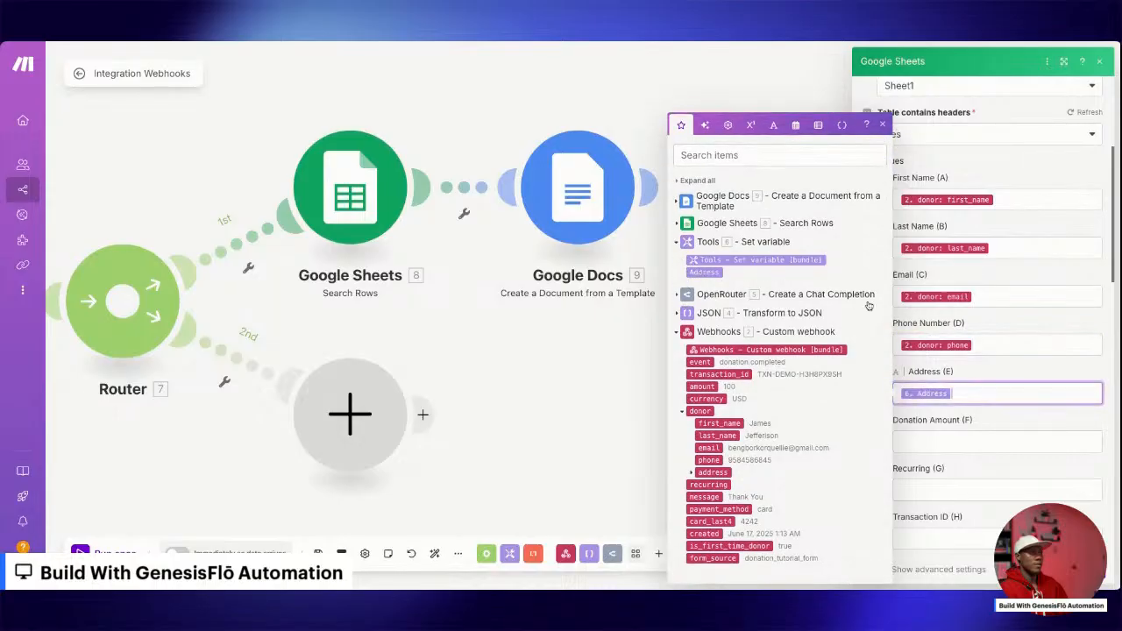
click(926, 440)
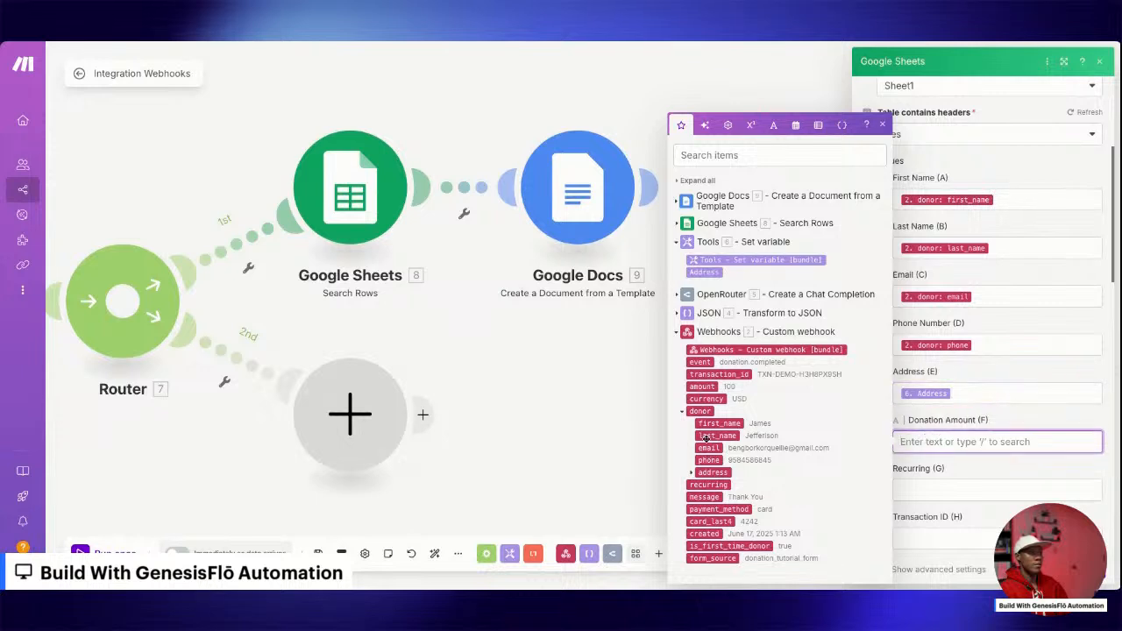
click(702, 387)
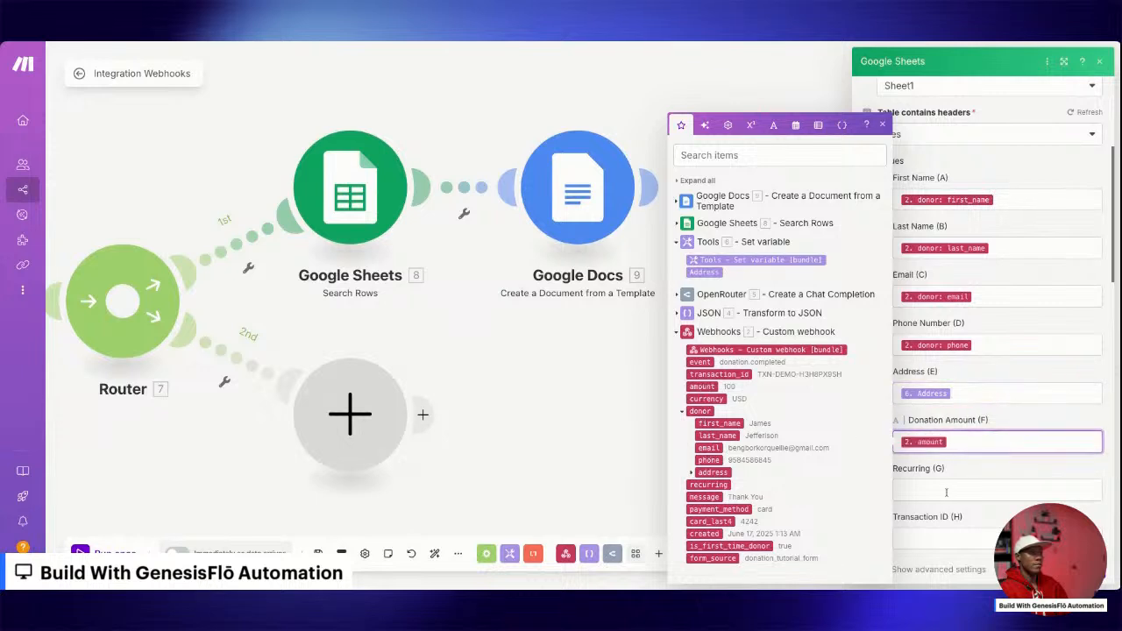
Map Recurring (G) and Transaction ID (H) to the webhook's recurring and transaction_id values.
click(946, 493)
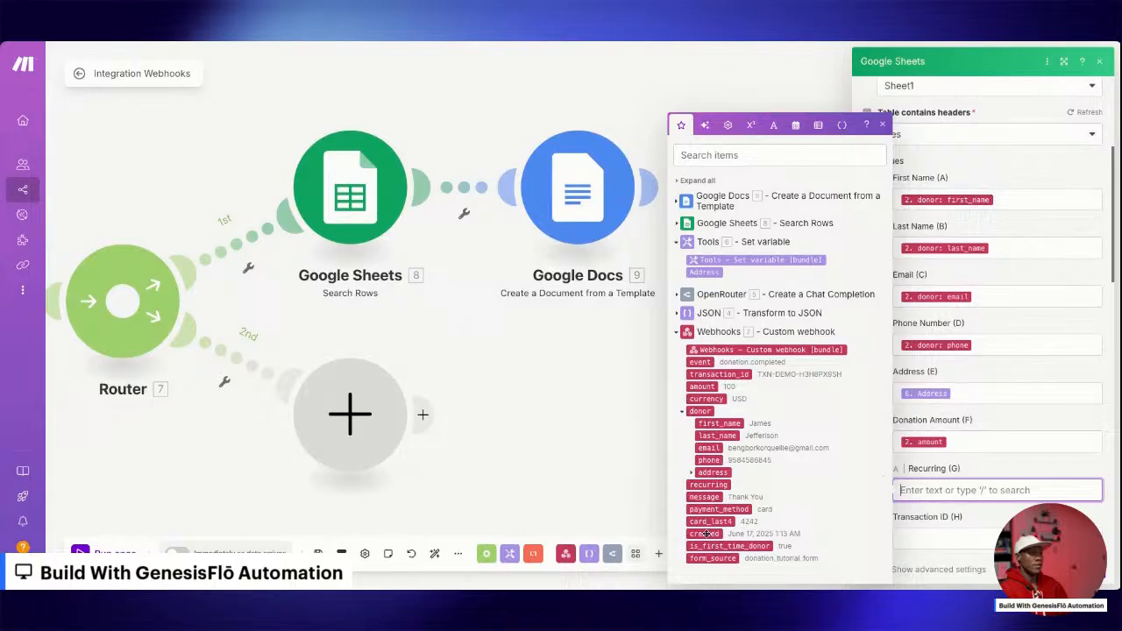
click(711, 485)
scroll(990, 484, down, 1)
click(944, 471)
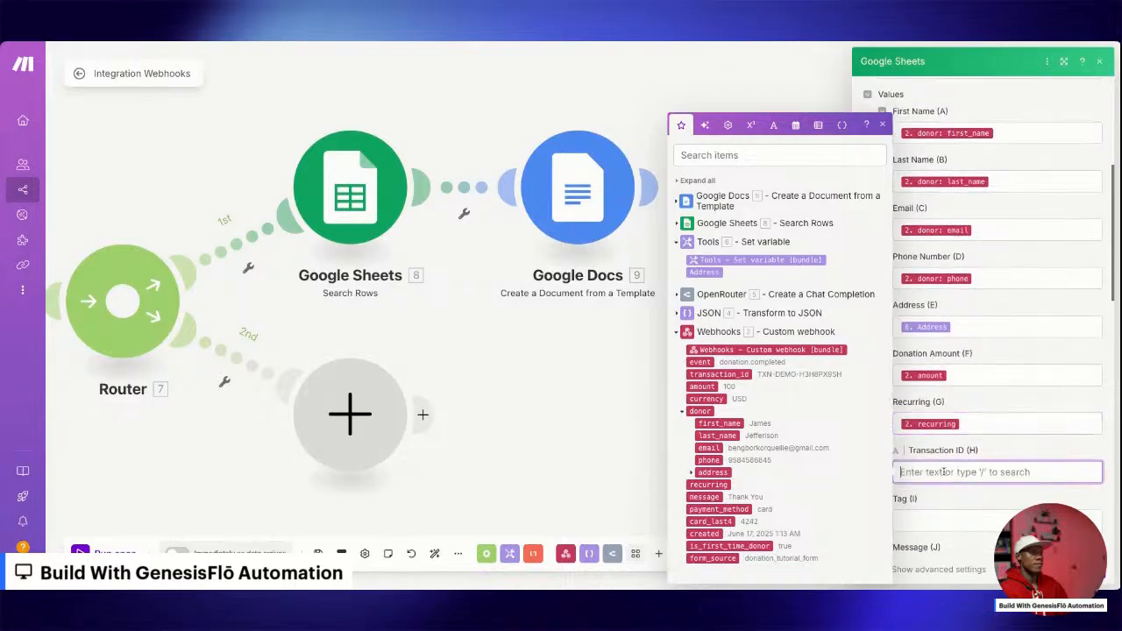
click(701, 375)
Set Tag (I) to "New Donor" and map Message (J) to the webhook message.
click(932, 521)
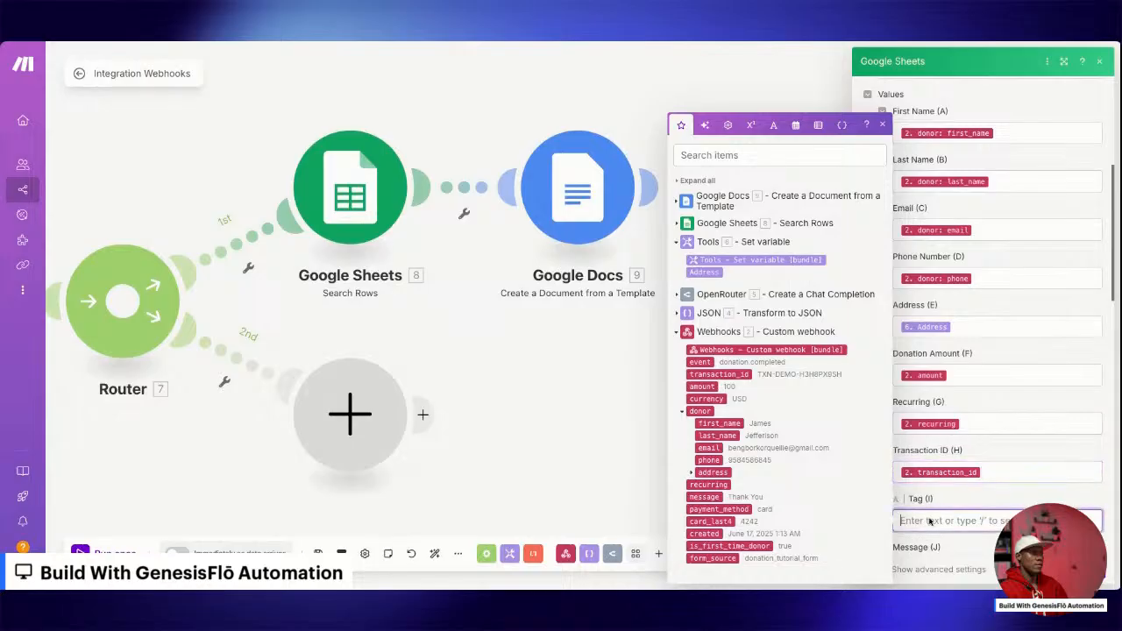
text(New Donor)
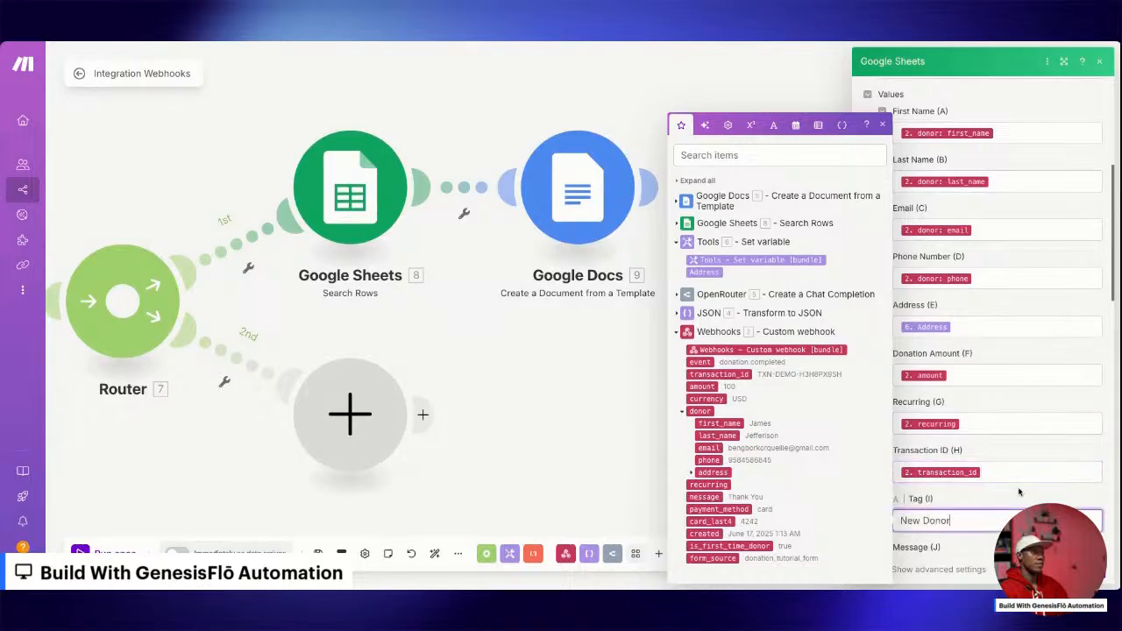
key(Tab)
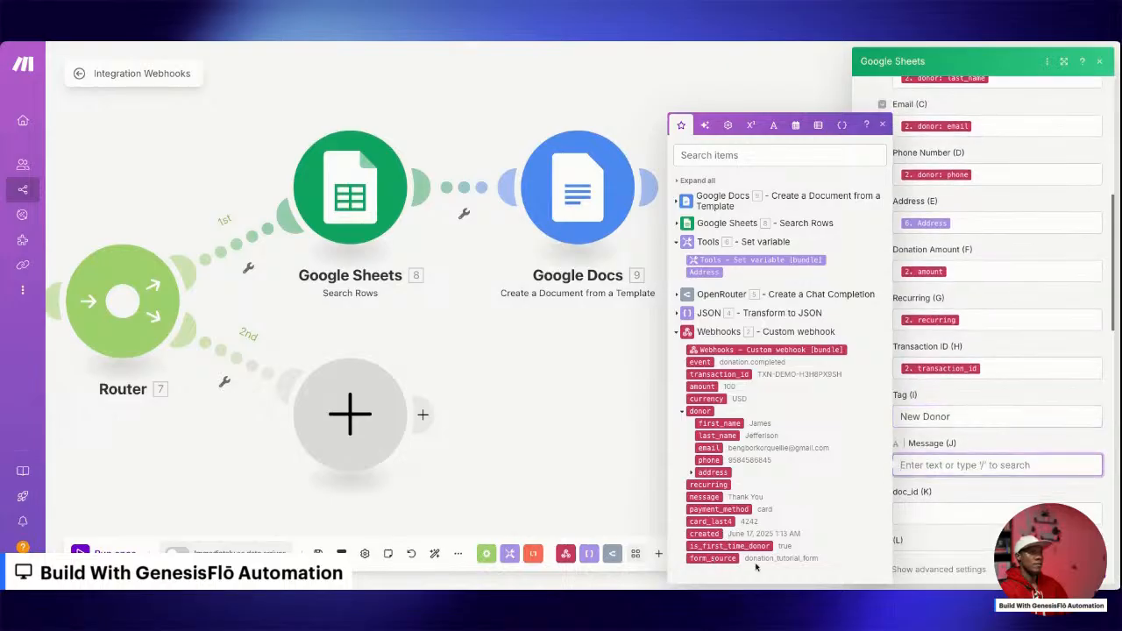
click(704, 497)
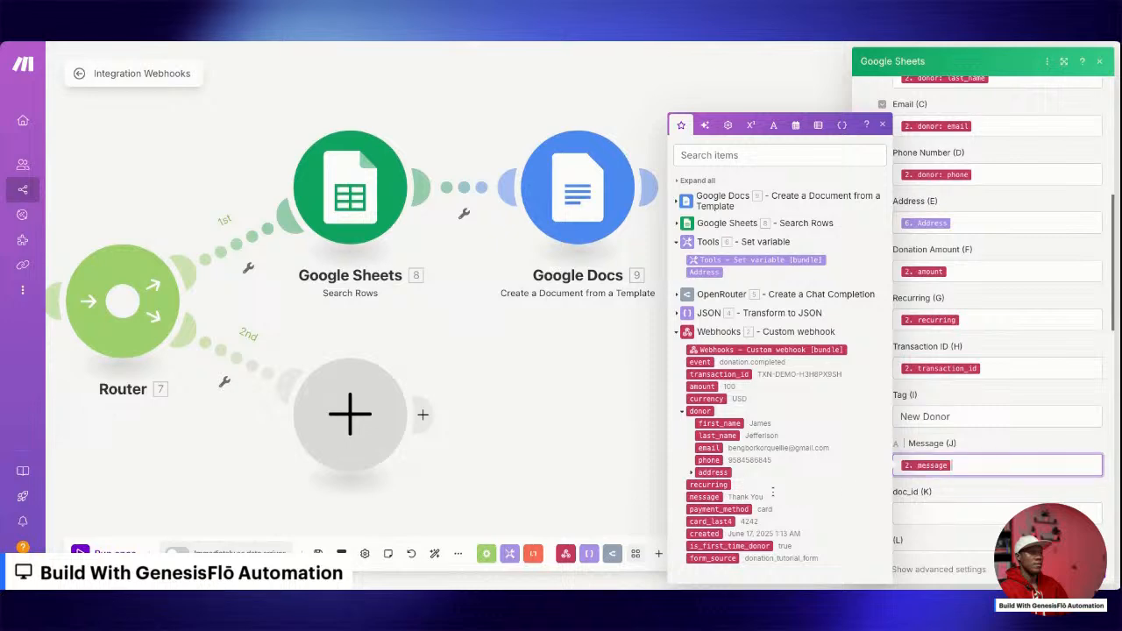
Map doc_id (K) to the Google Docs module's Document ID and save the Add a Row module.
click(977, 509)
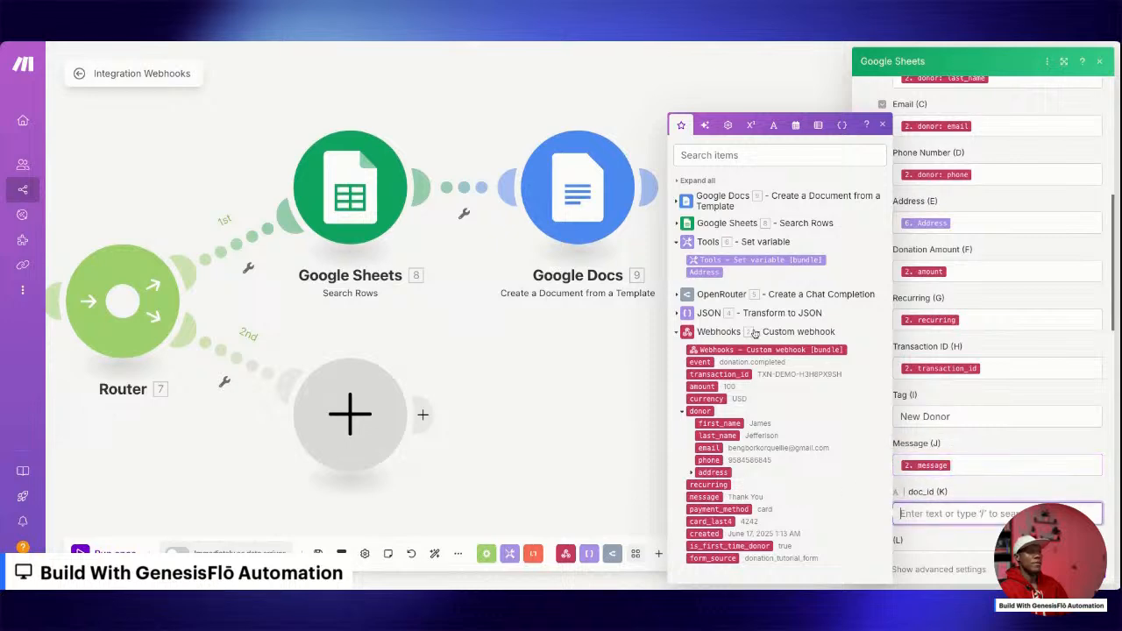
click(679, 201)
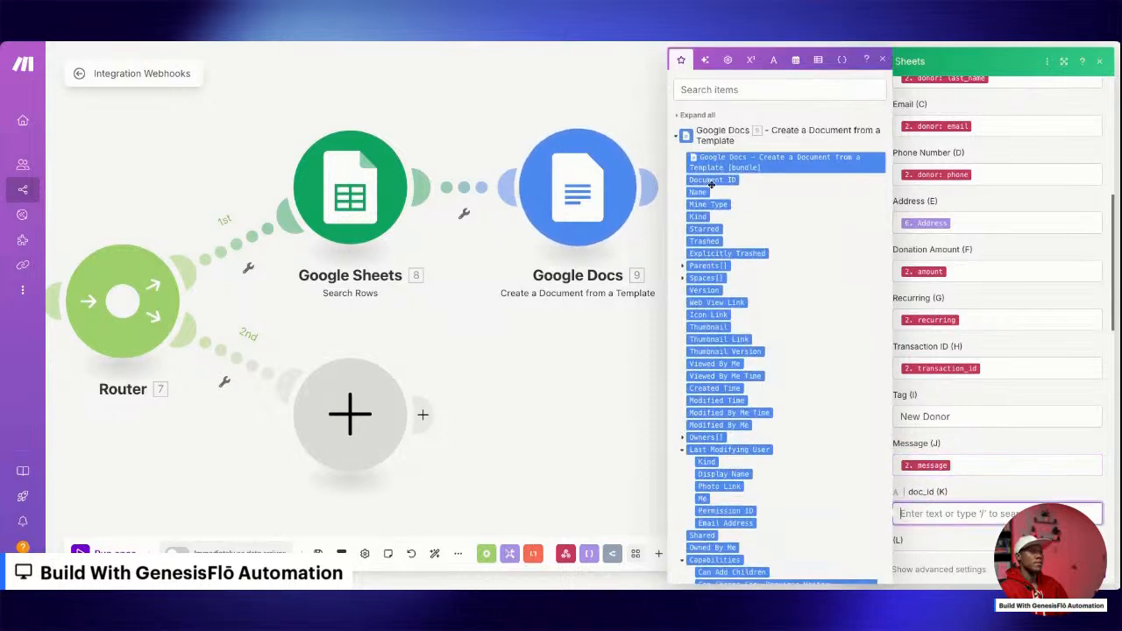
click(712, 180)
scroll(963, 450, down, 1)
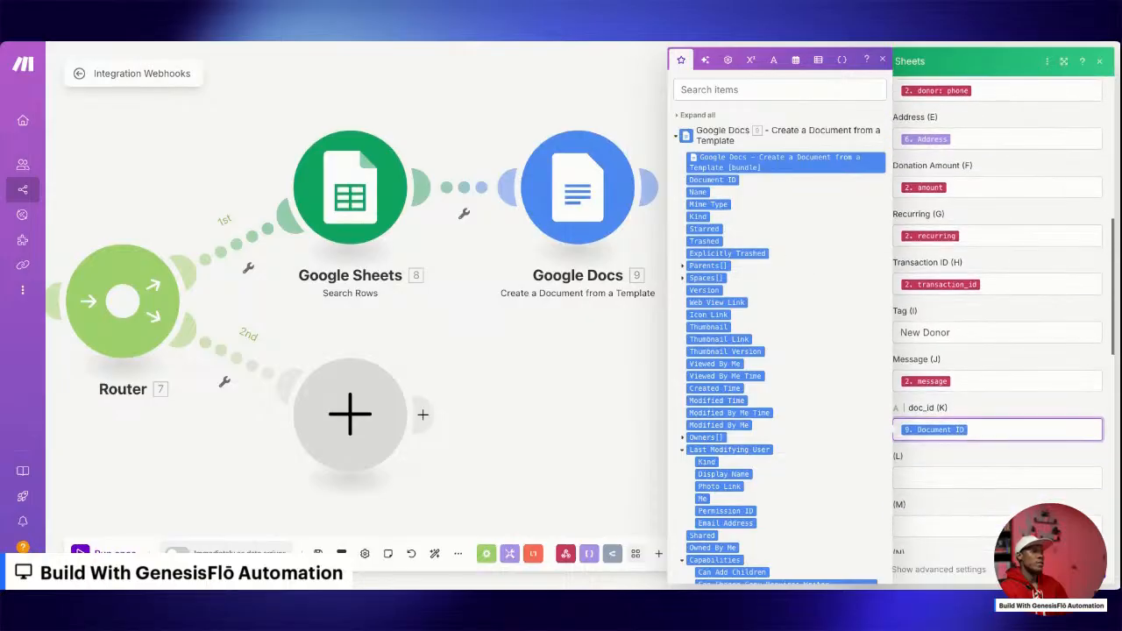
click(732, 312)
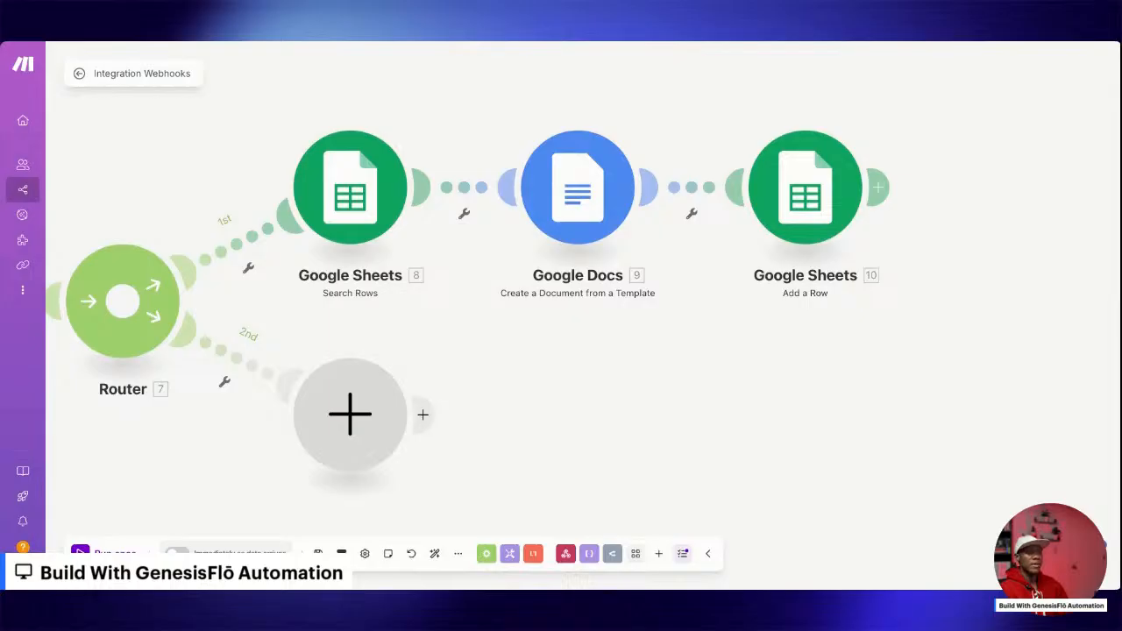
Add a Gmail Send an Email module after the Google Sheets Add a Row module.
click(878, 187)
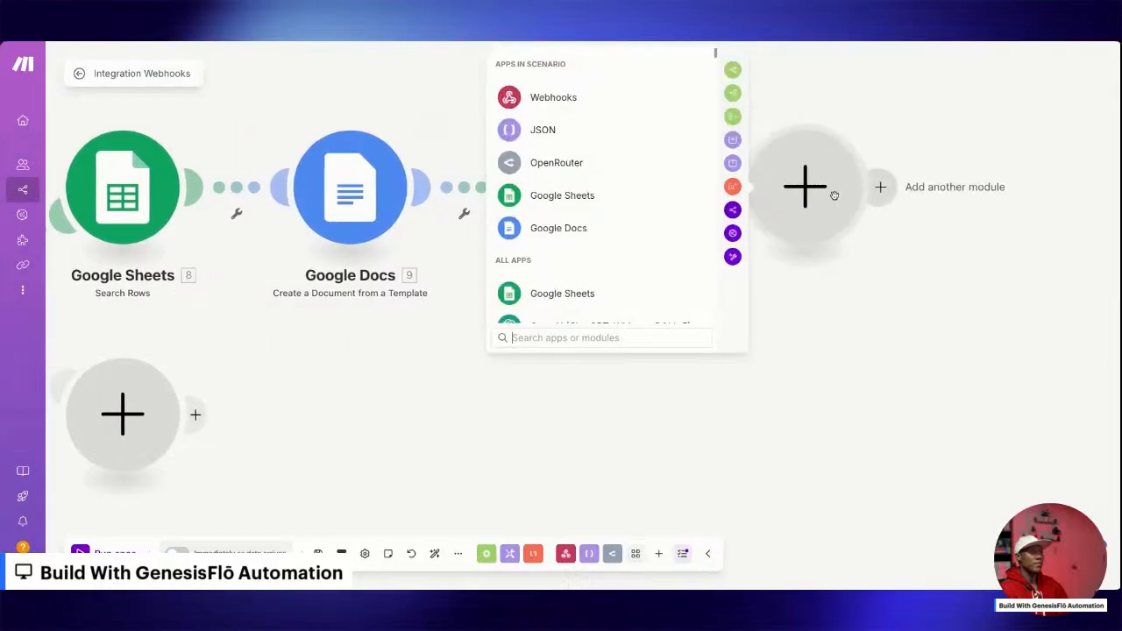
text(gmail)
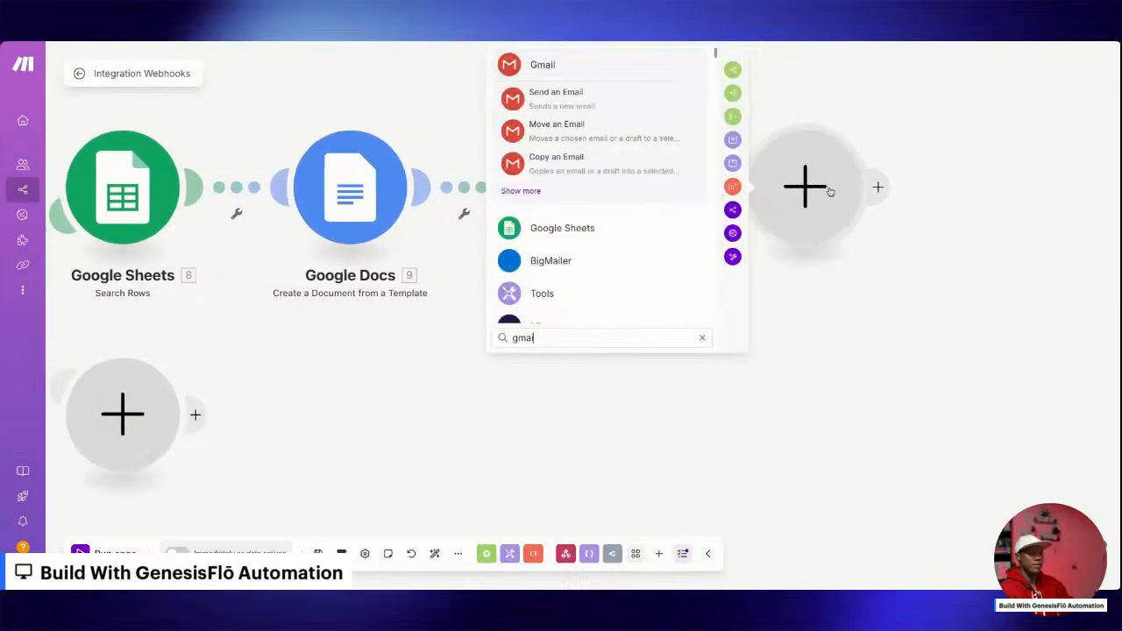
click(556, 97)
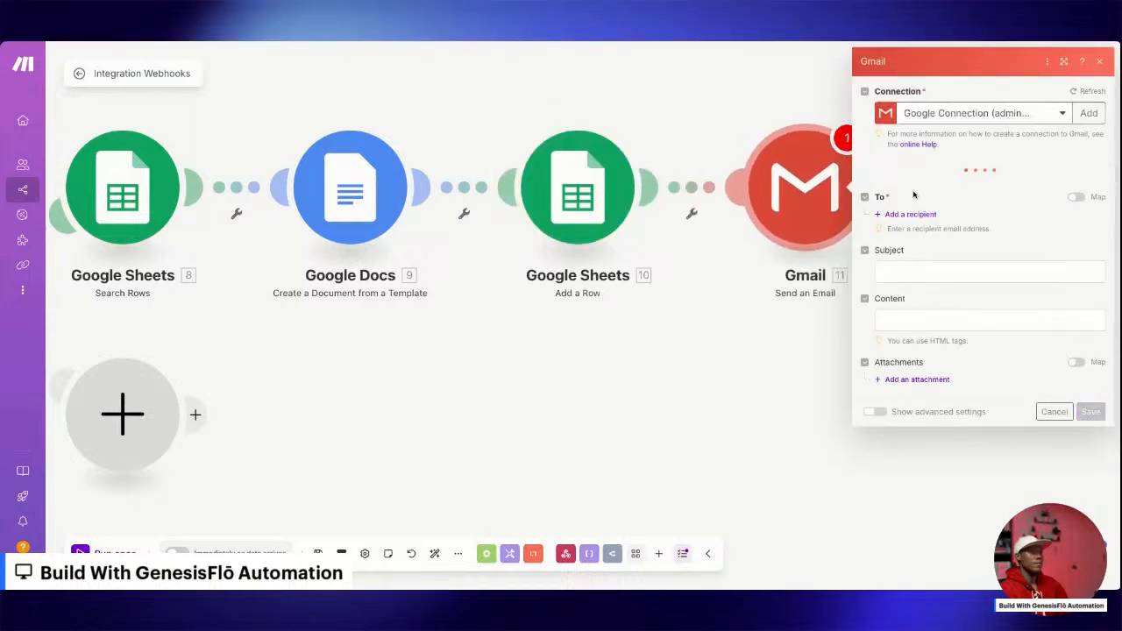
Add a recipient to the Gmail module and map its address to the webhook donor's email.
click(911, 184)
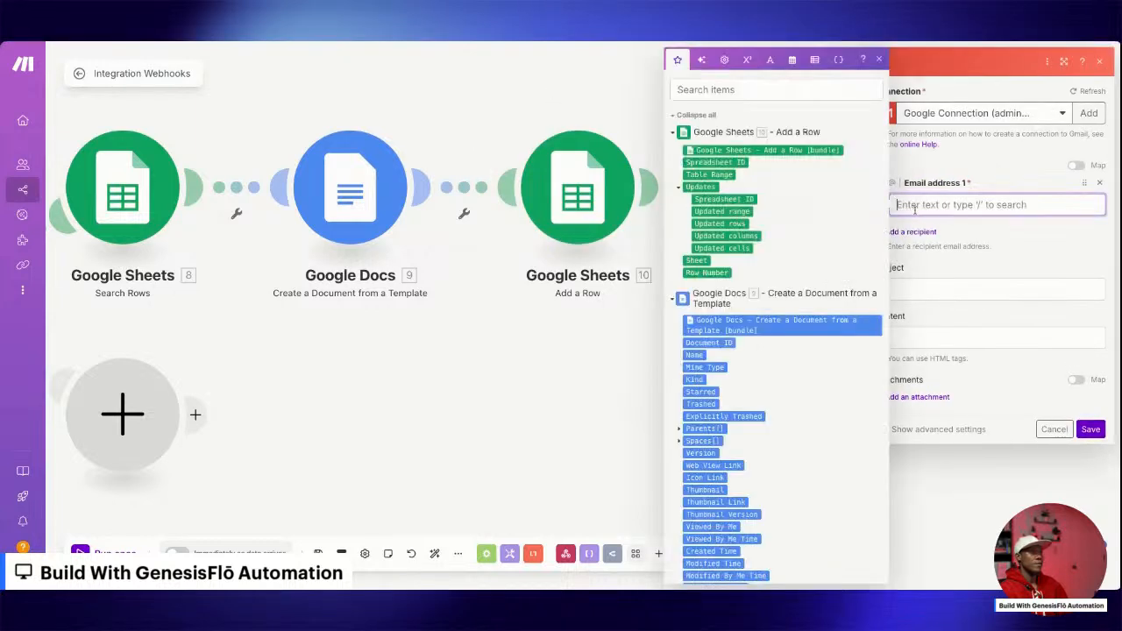
scroll(764, 326, down, 5)
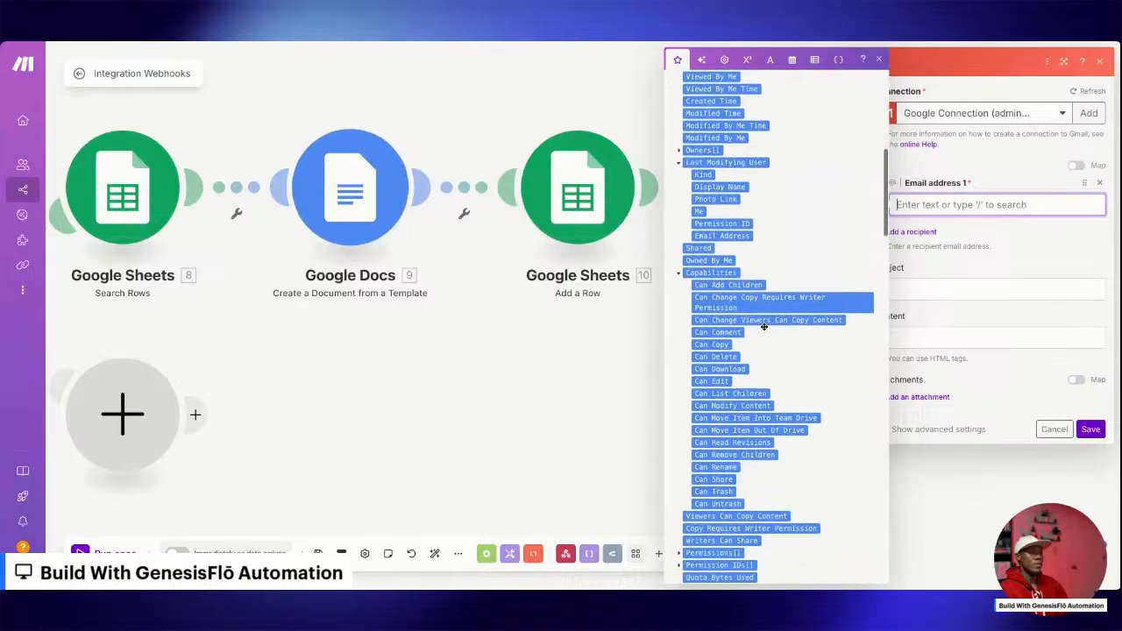
scroll(763, 326, up, 10)
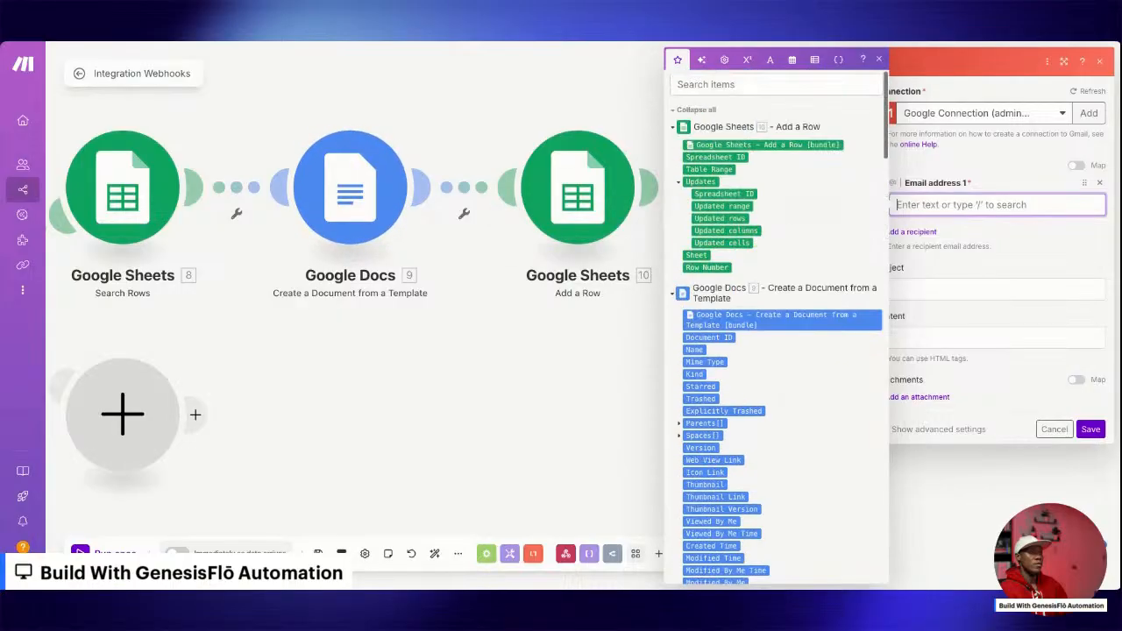
click(674, 300)
click(673, 321)
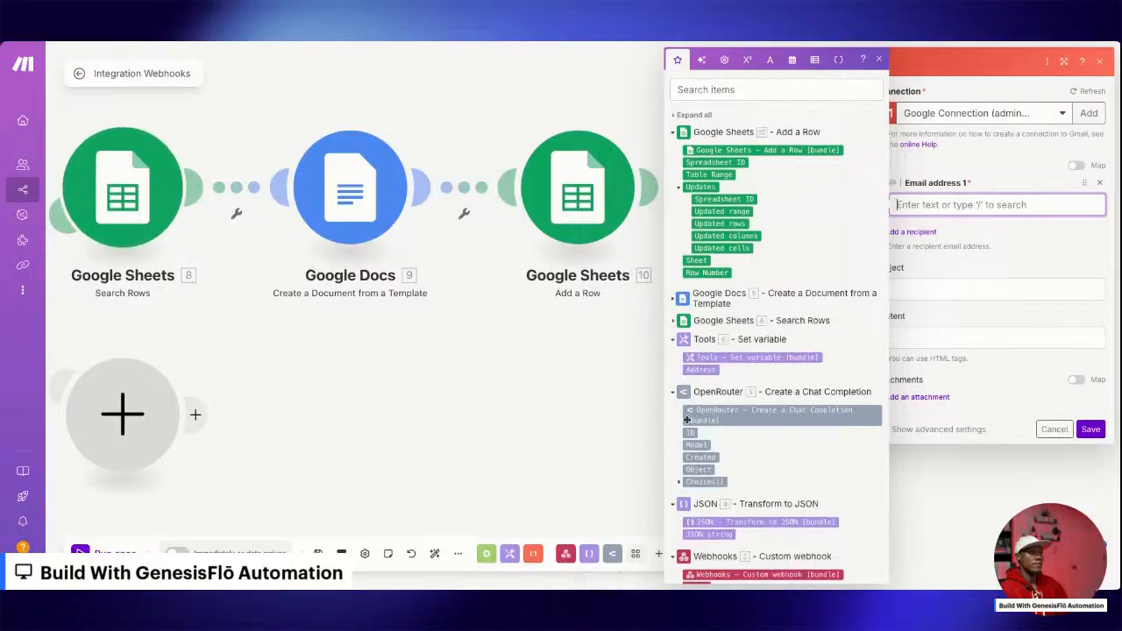
scroll(698, 499, down, 1)
scroll(698, 499, down, 5)
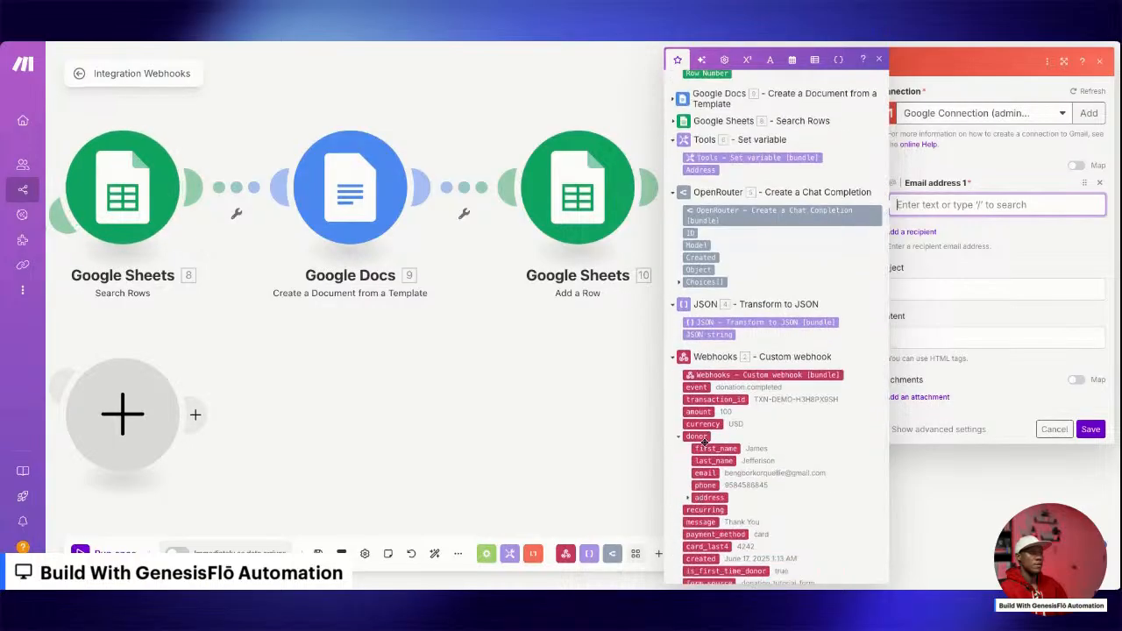
click(708, 474)
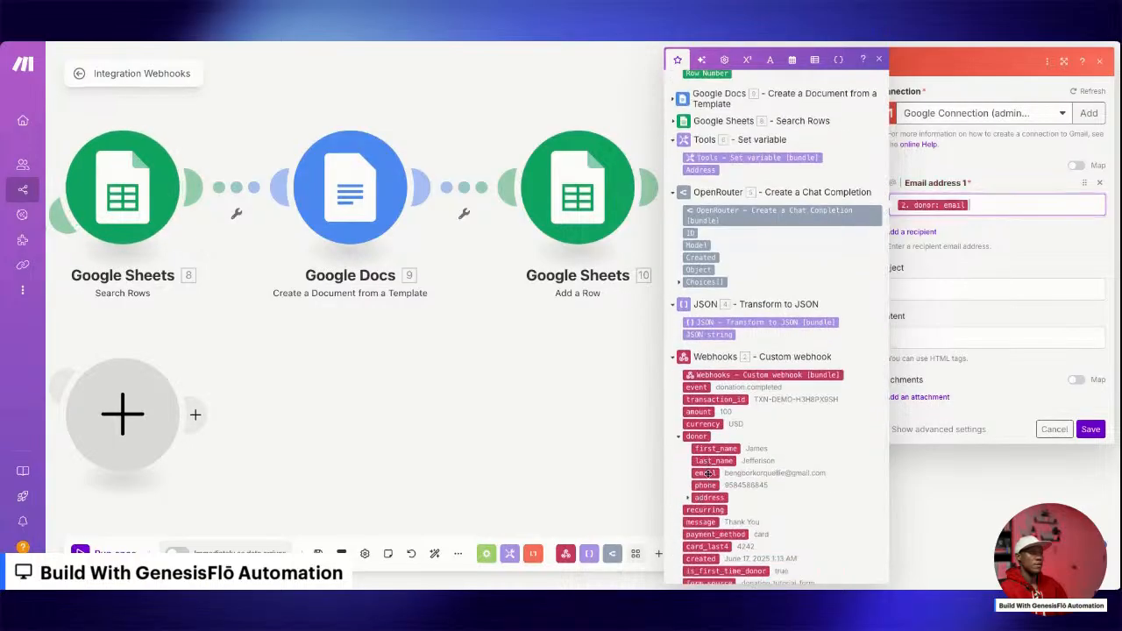
Set the Gmail subject to "Thank You For Your Generosity!" and paste the HTML thank-you email as the content.
click(952, 293)
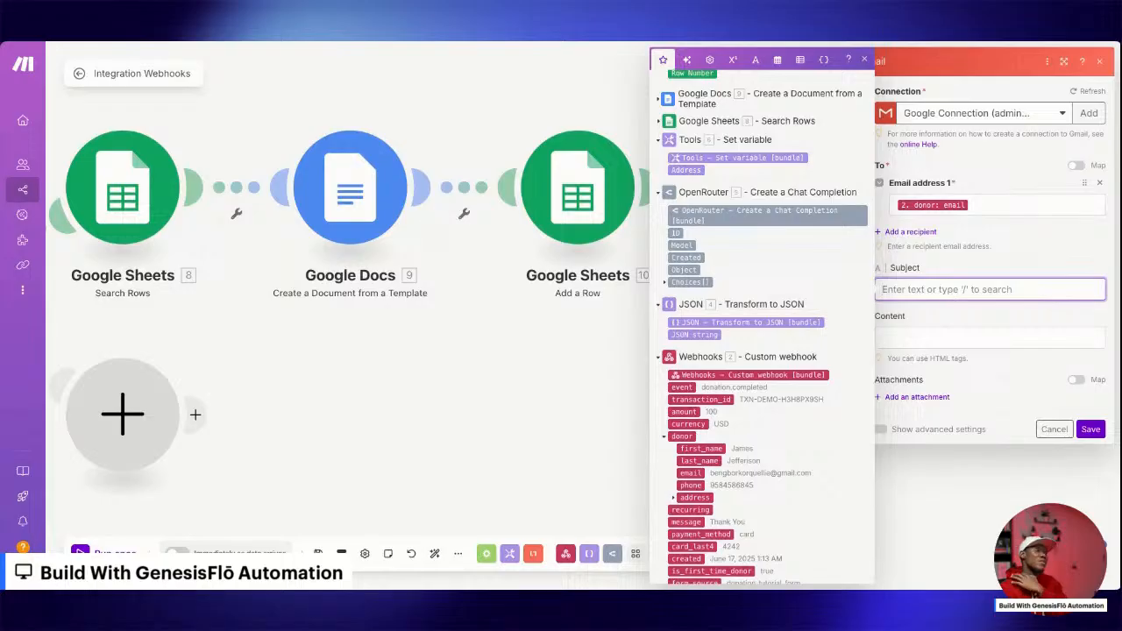
text(Thank You For Your G)
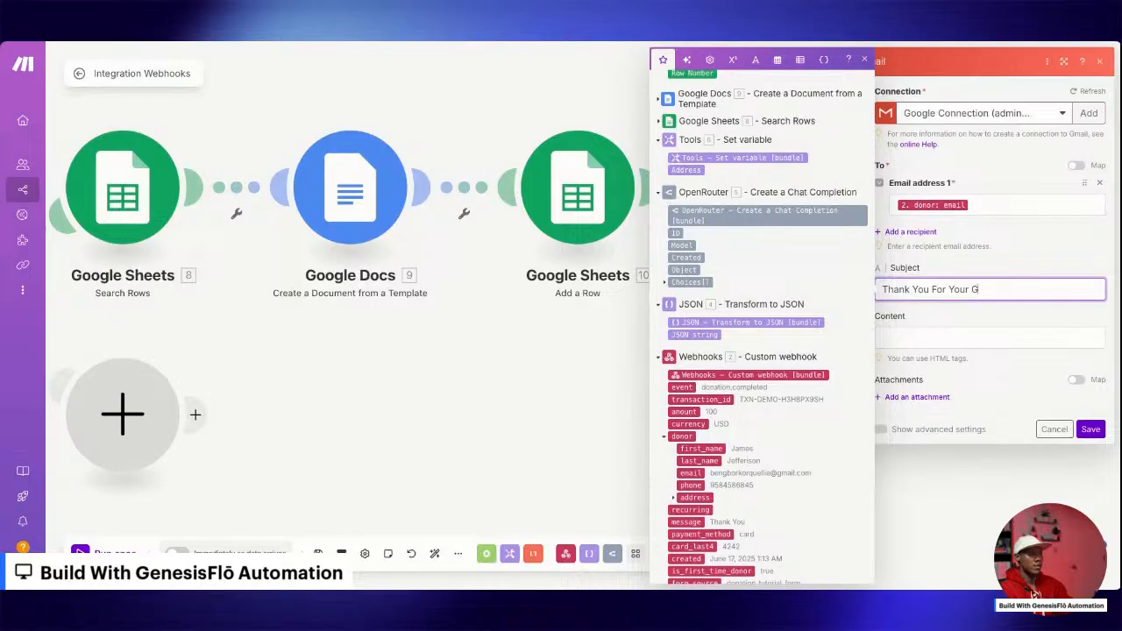
text(enerosity)
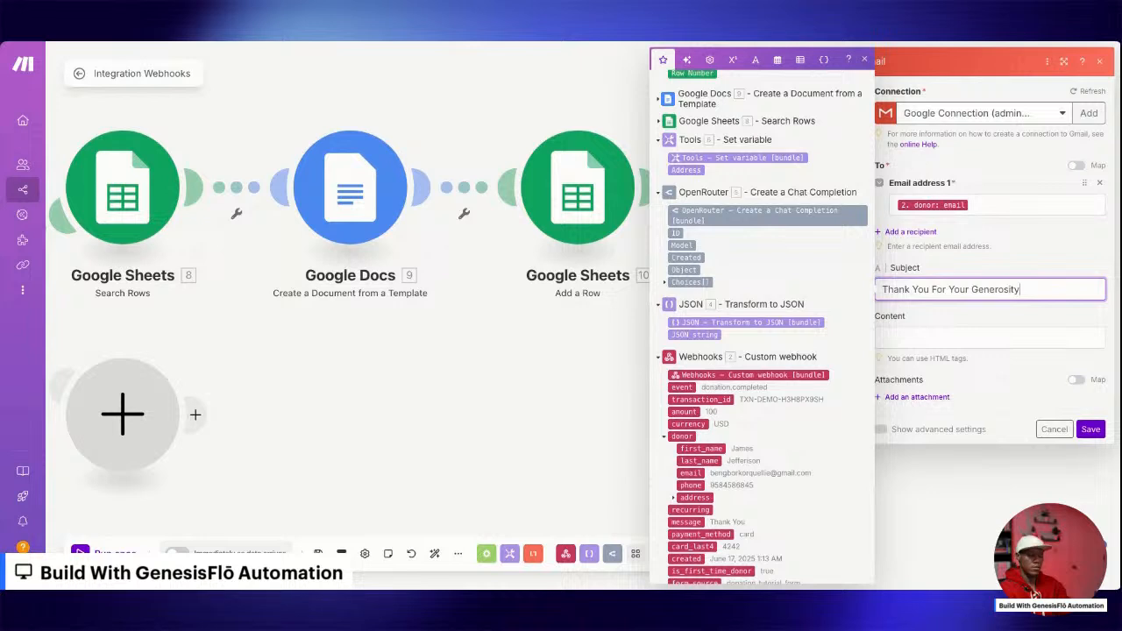
text(!)
click(943, 339)
key(ctrl+v)
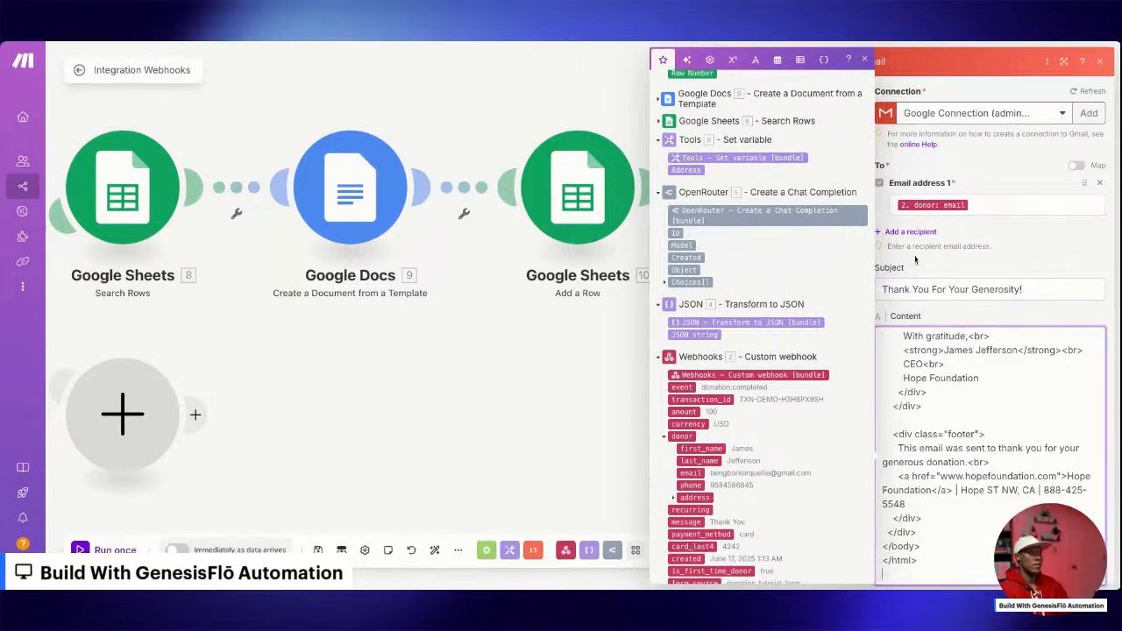
Replace the greeting's 1.donor.first_name placeholder in the thank-you email with the webhook donor's first_name and save the Gmail module.
scroll(945, 430, up, 5)
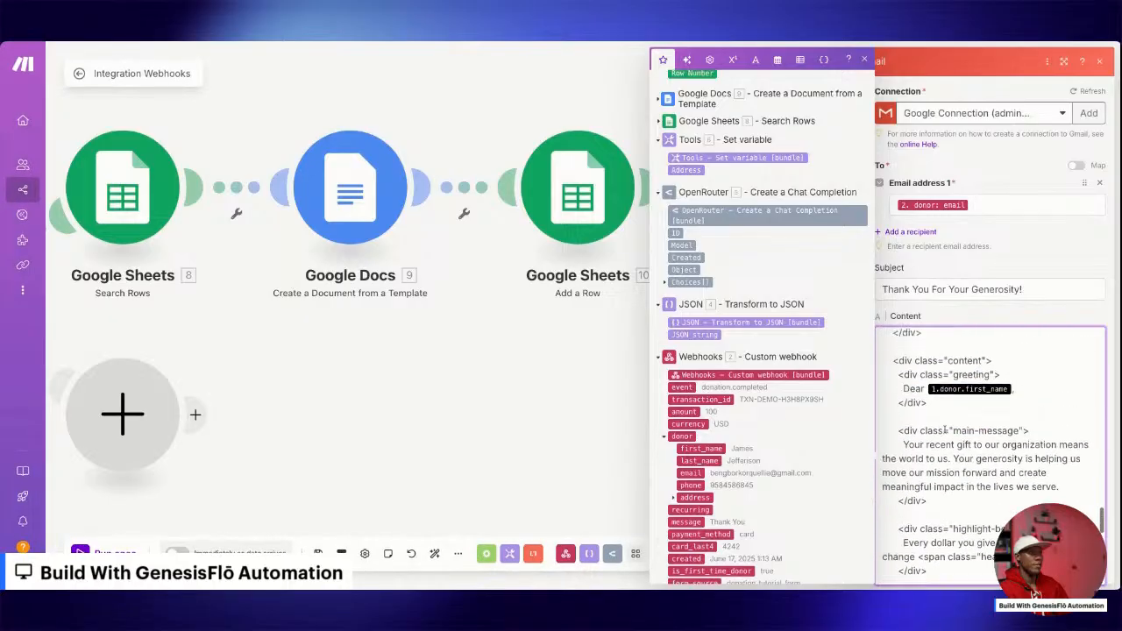
scroll(945, 430, up, 3)
scroll(965, 429, down, 2)
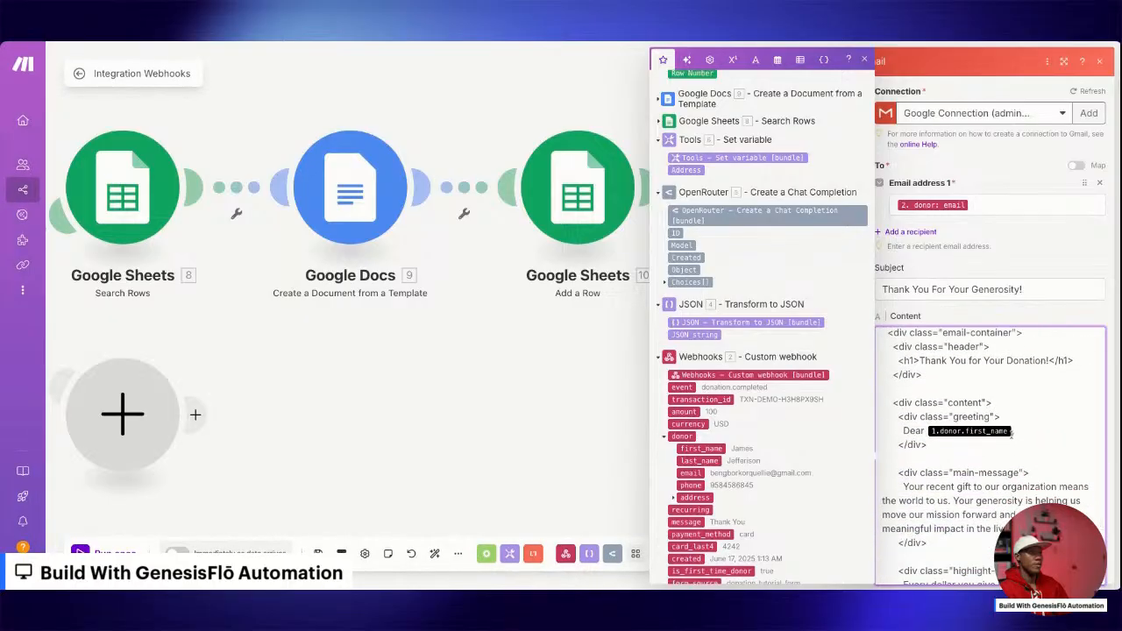
key(BackSpace)
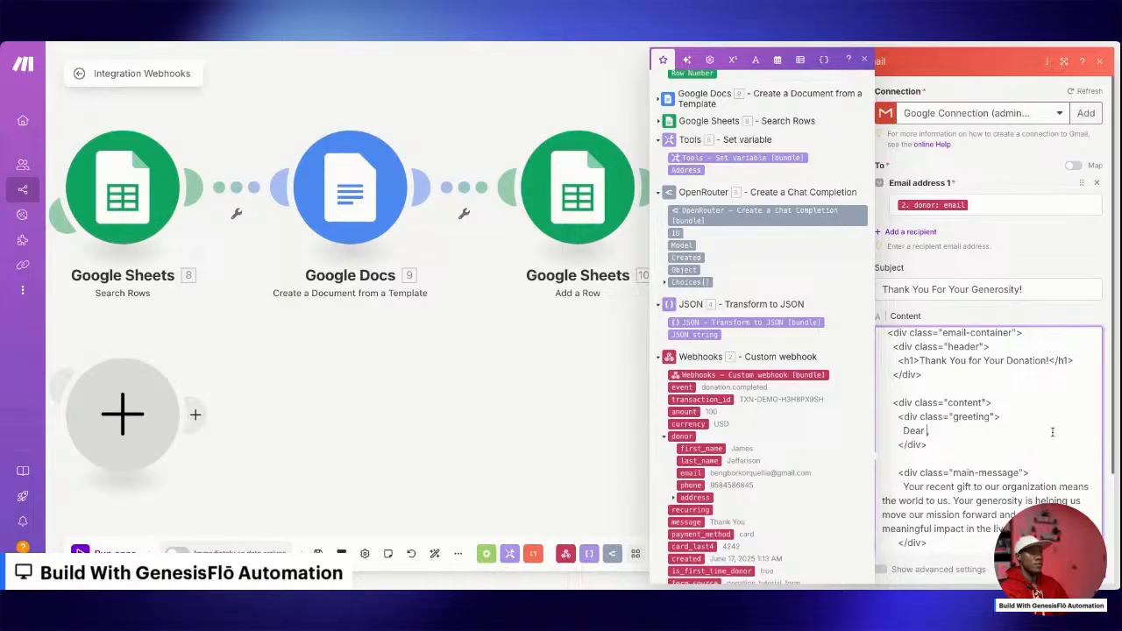
click(707, 448)
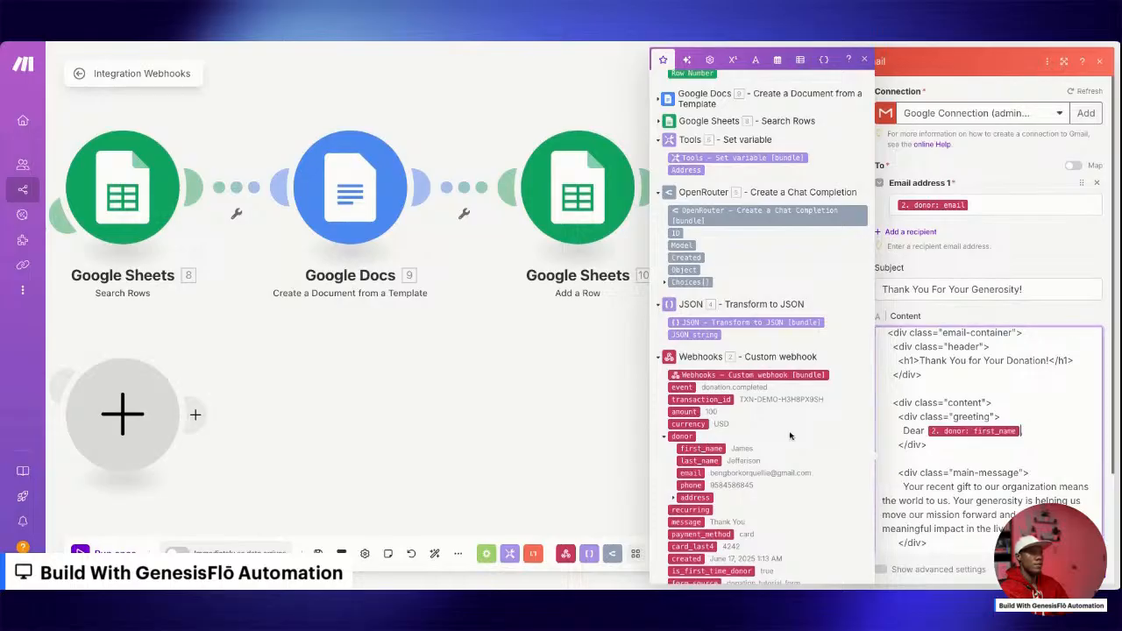
scroll(993, 386, up, 3)
scroll(991, 386, down, 8)
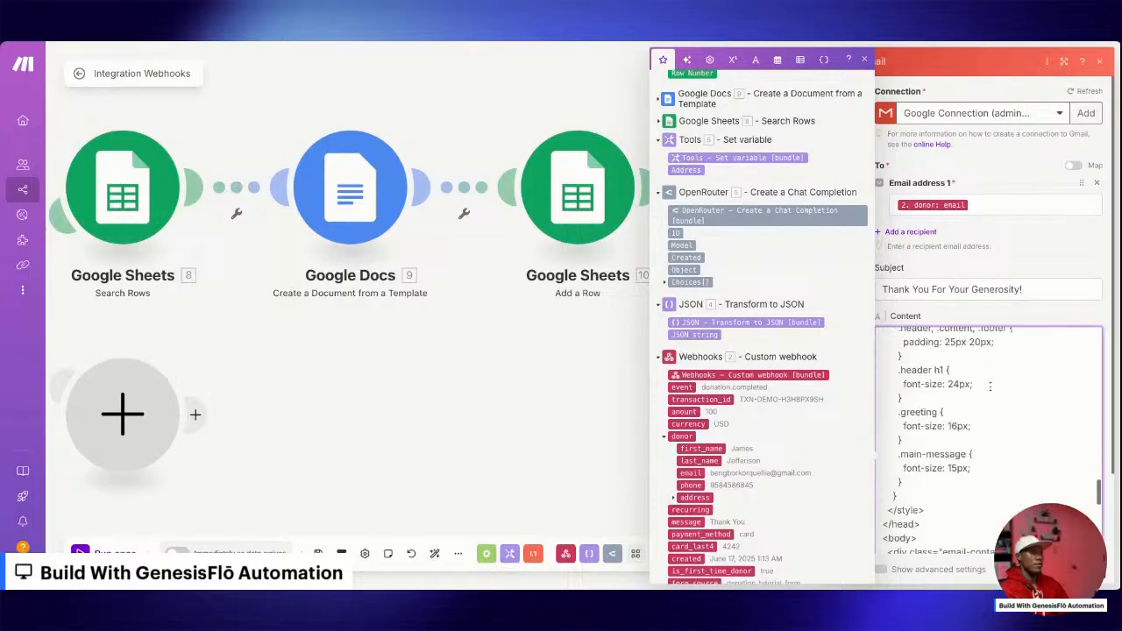
scroll(990, 388, down, 4)
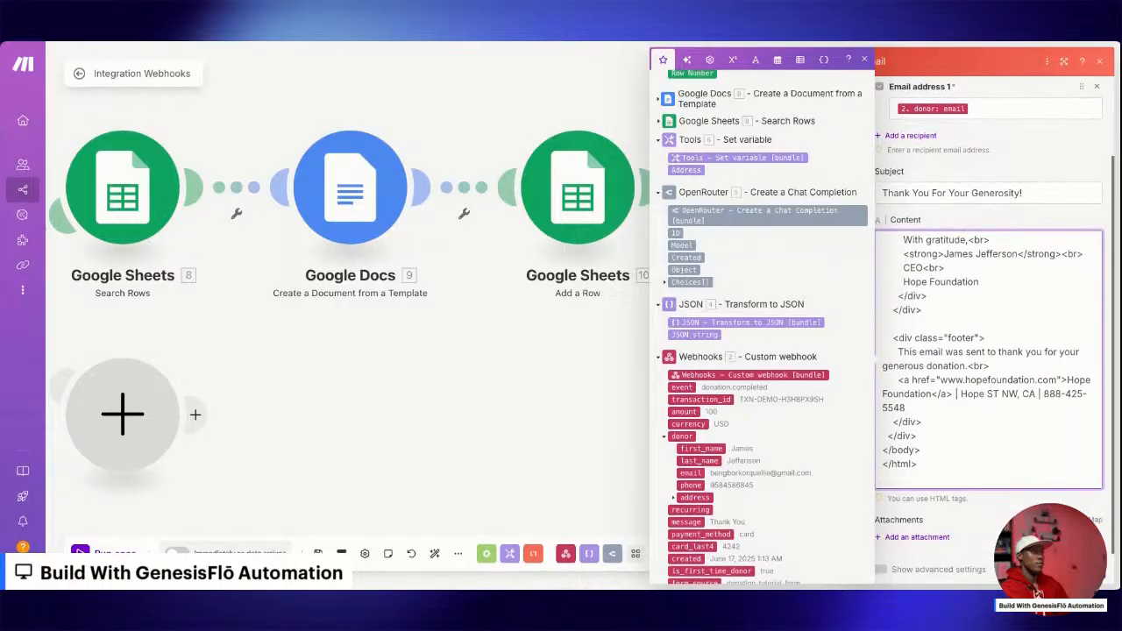
click(1081, 570)
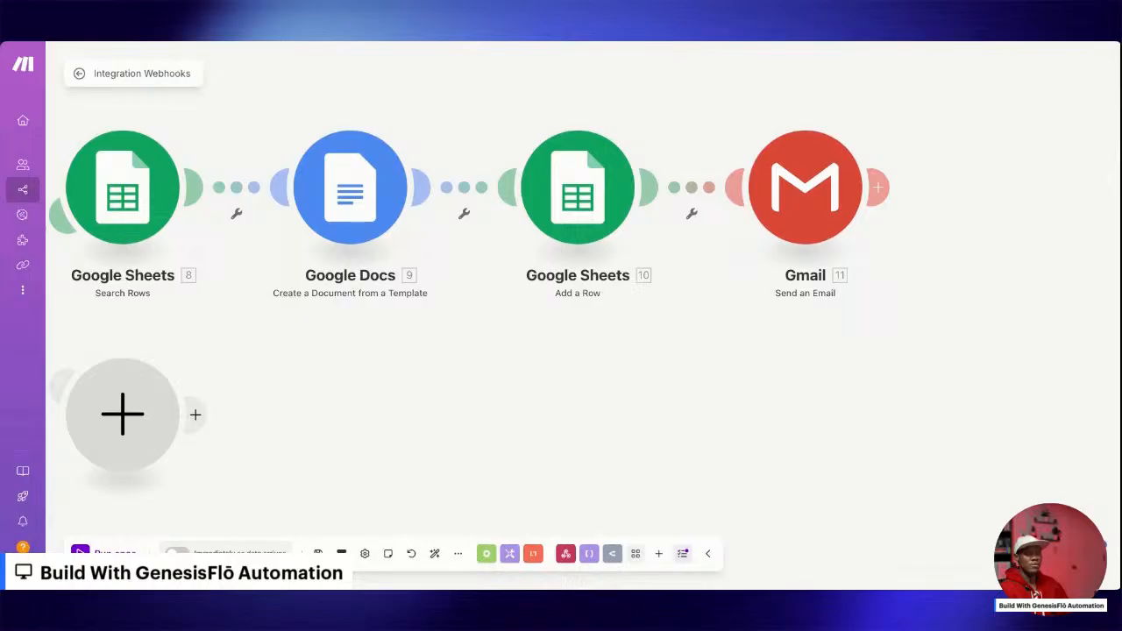
Add a Tools Sleep module after the Gmail module with a delay of 10 seconds and save it.
click(878, 187)
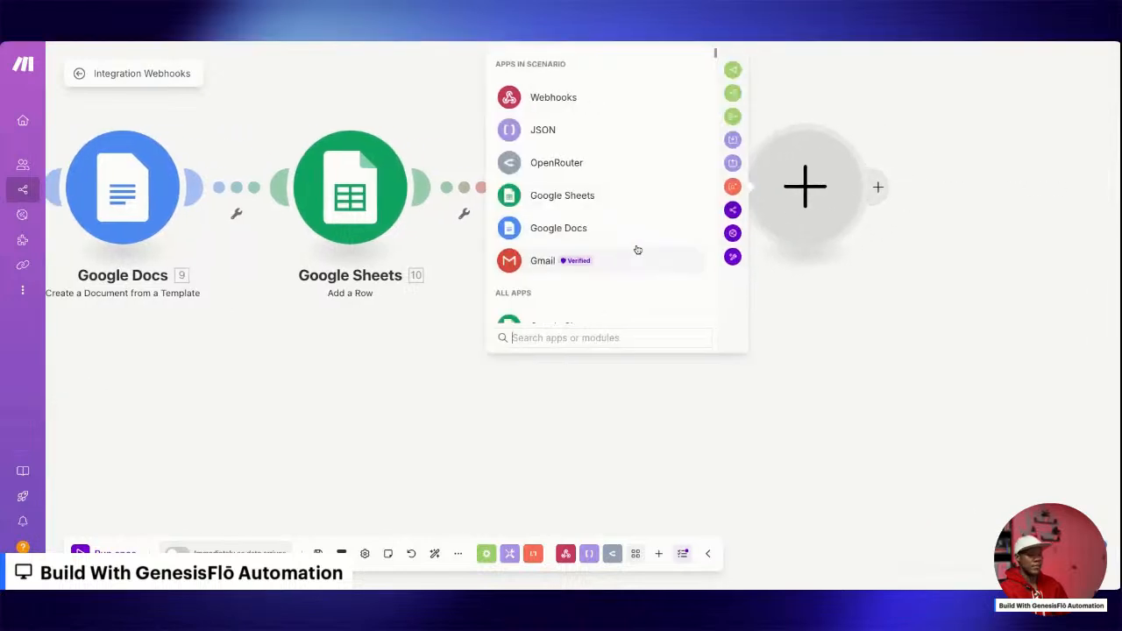
text(sleep)
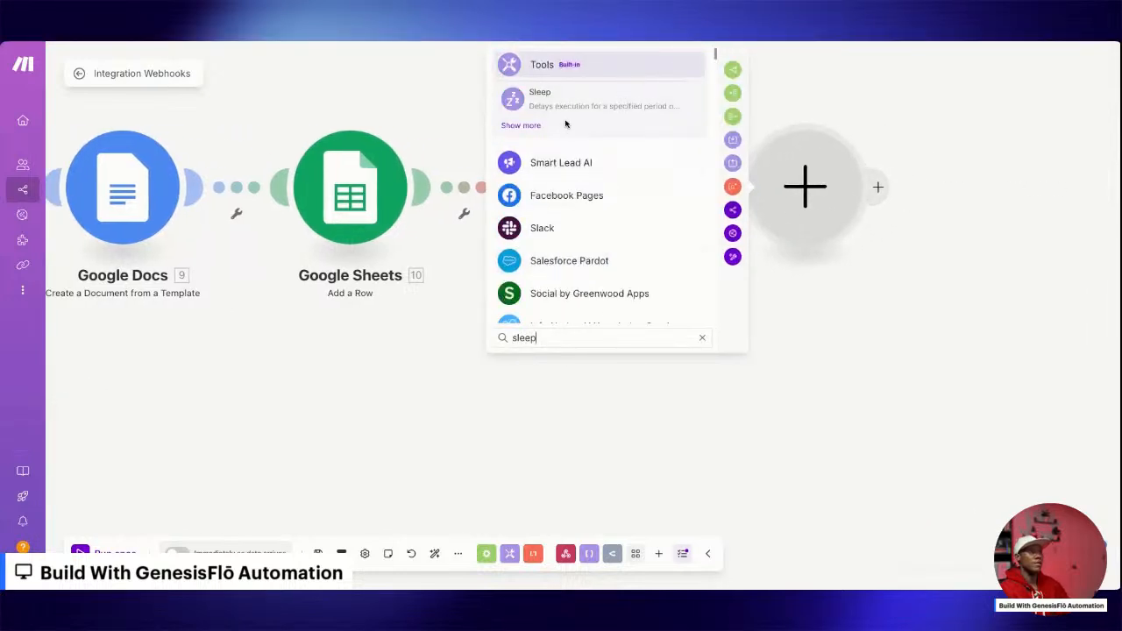
click(579, 96)
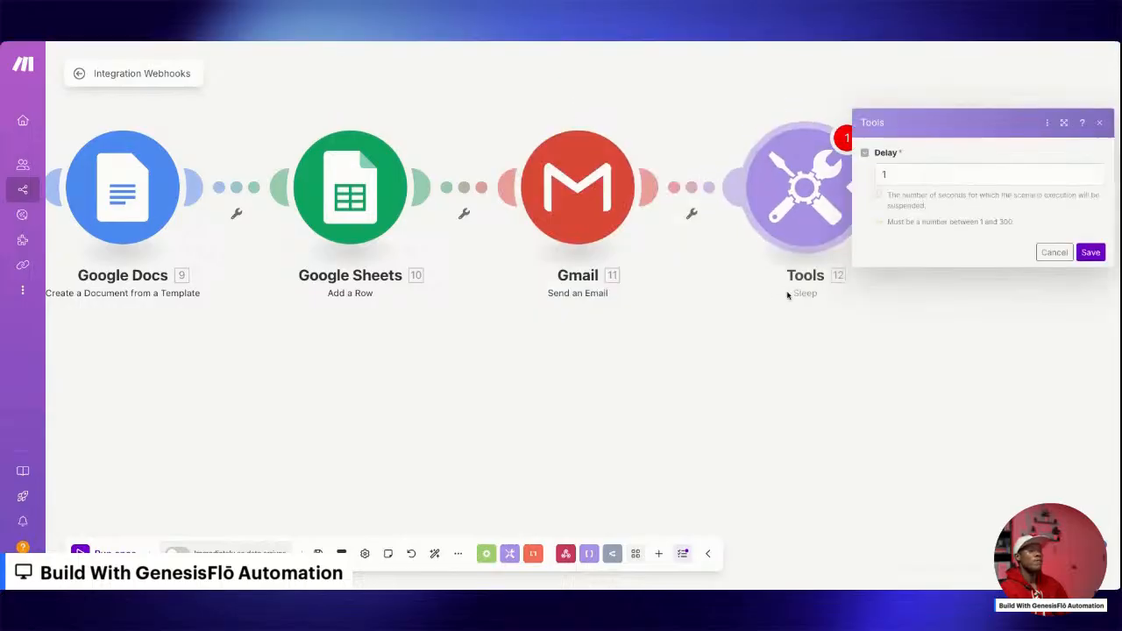
click(914, 174)
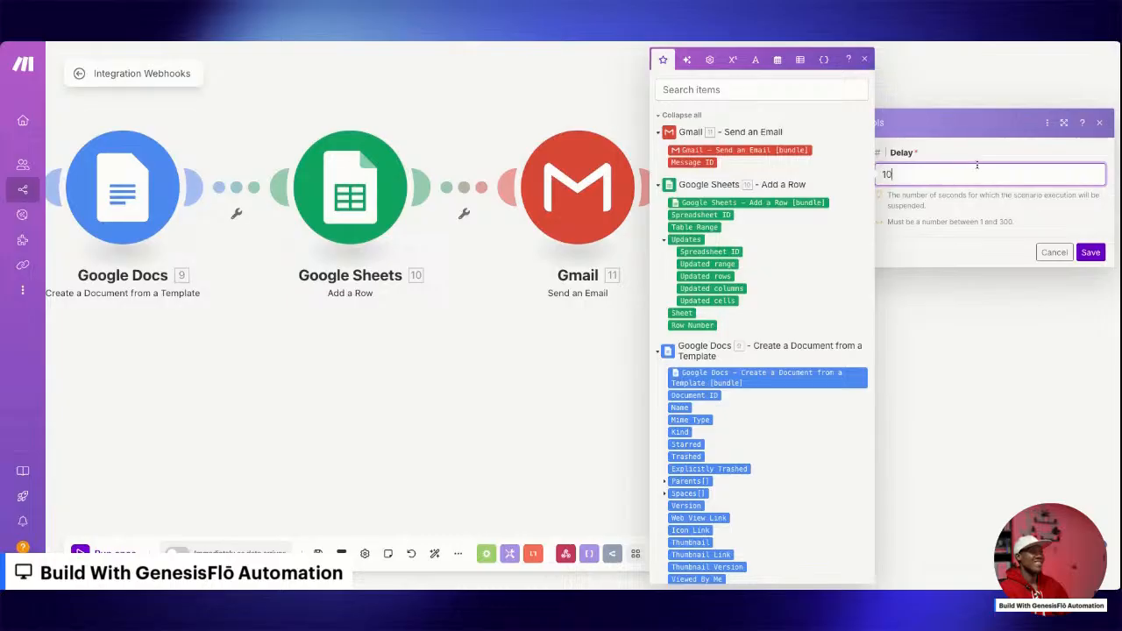
click(1091, 254)
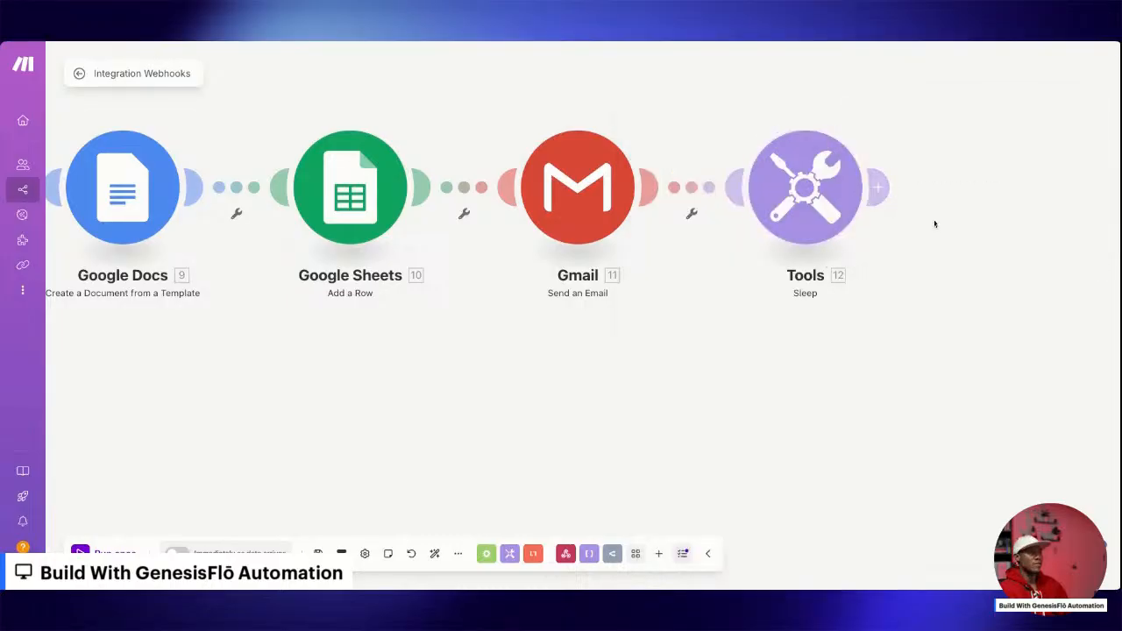
Add a second Gmail Send an Email module after the Sleep module.
click(881, 189)
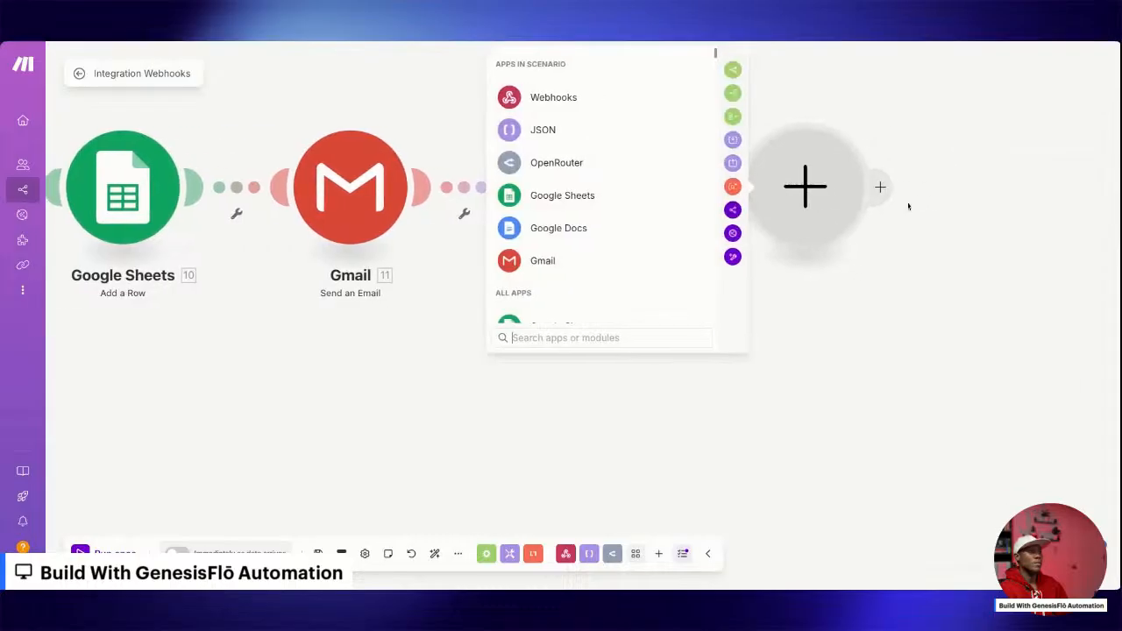
click(559, 262)
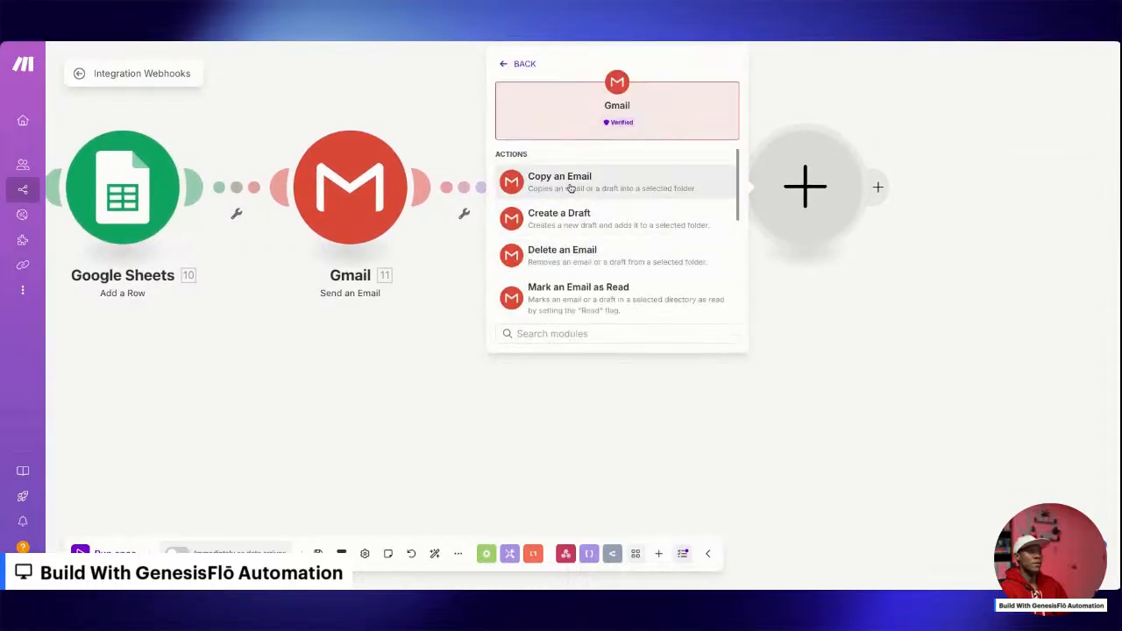
scroll(583, 224, down, 3)
click(587, 242)
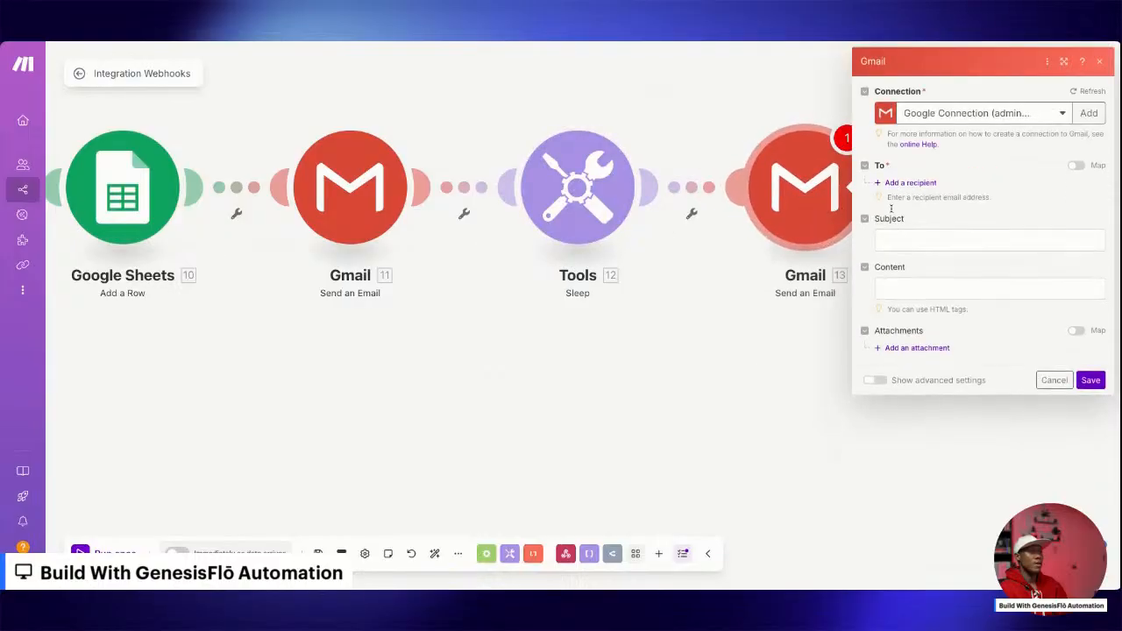
Add a recipient to the second Gmail module and map its address to the webhook donor's email.
click(903, 183)
click(922, 204)
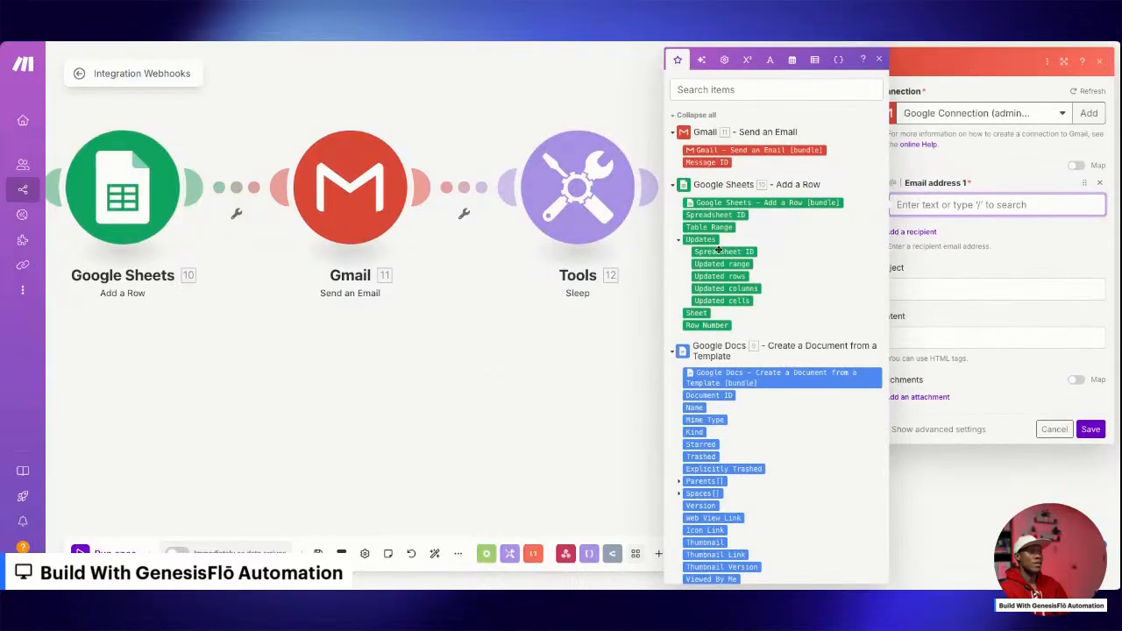
click(673, 262)
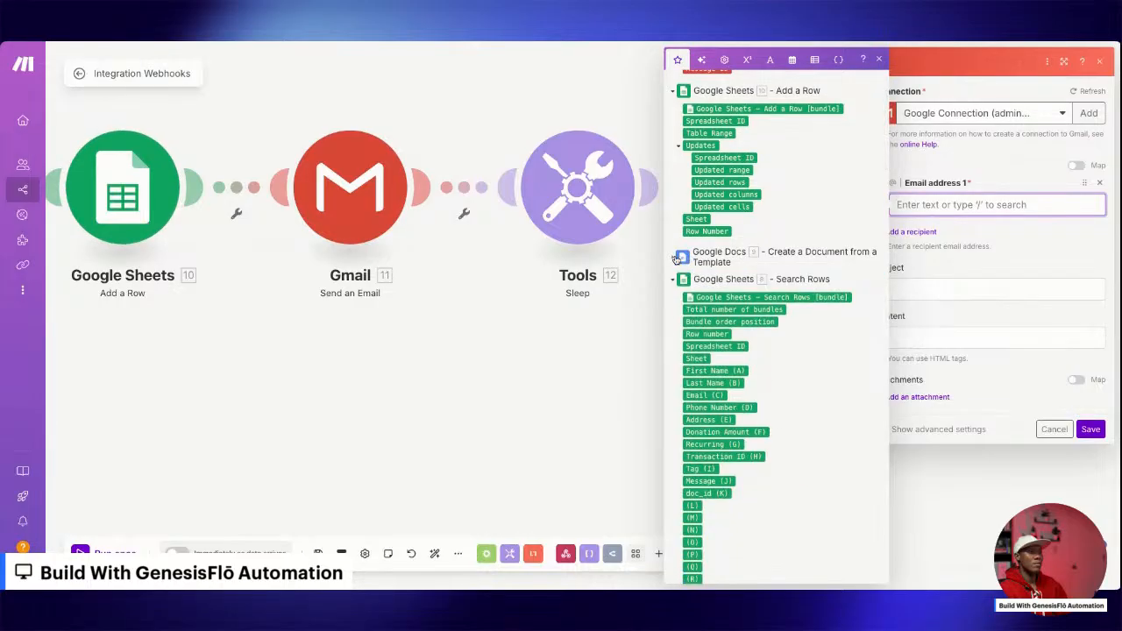
click(674, 284)
scroll(700, 421, down, 3)
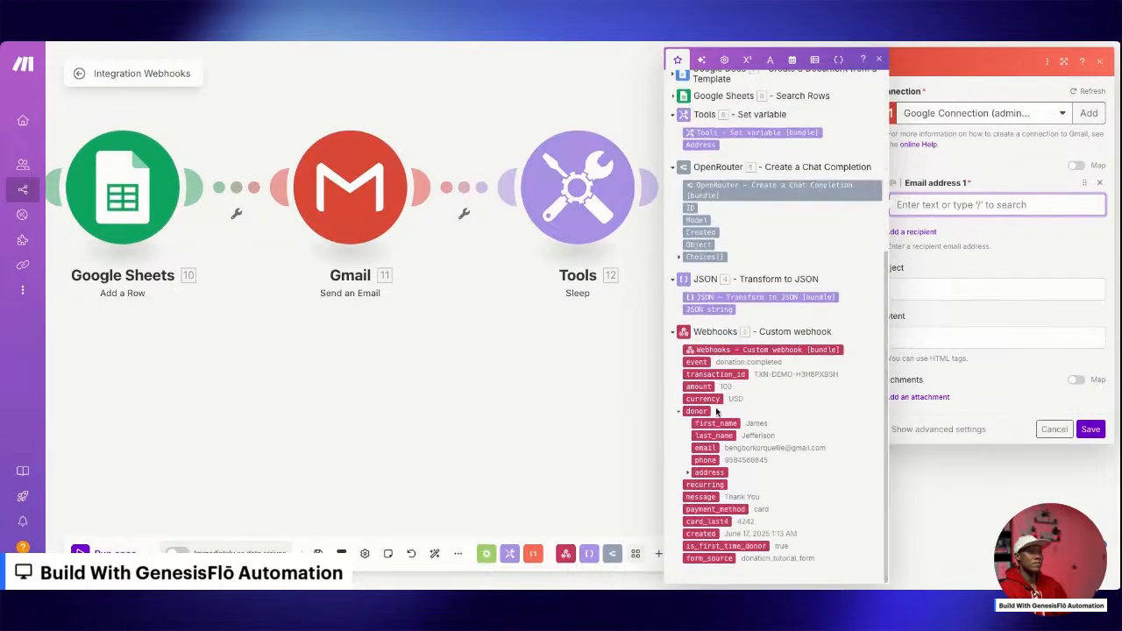
click(712, 448)
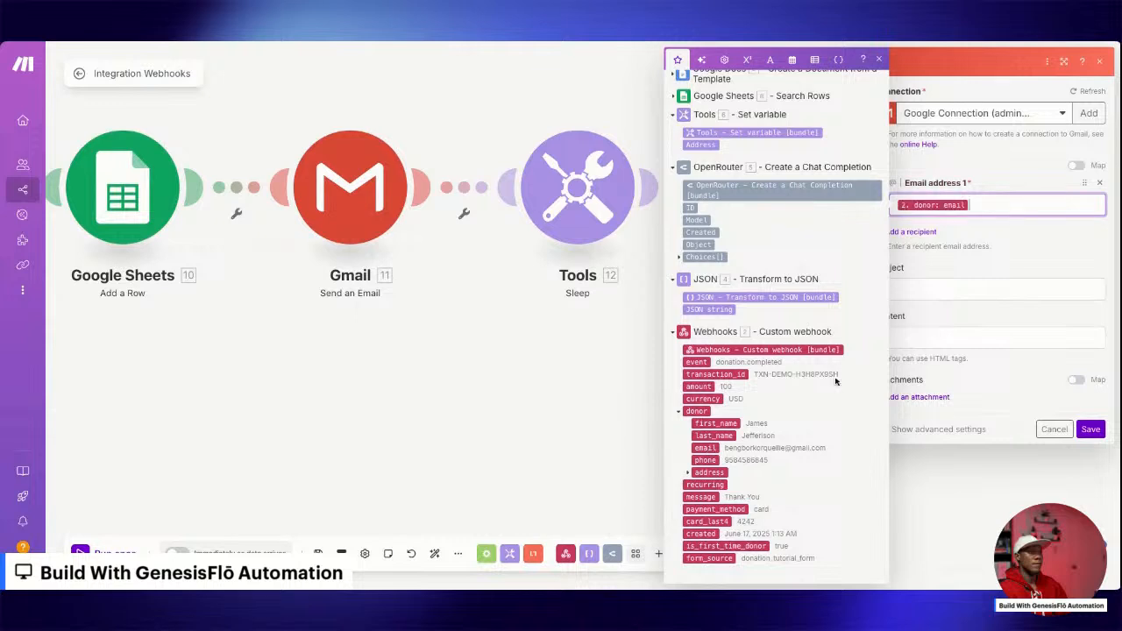
Set the second email's subject to "Welcome to Hope Foundation" and paste the HTML first-time donor welcome email as its content.
click(1006, 290)
text(We)
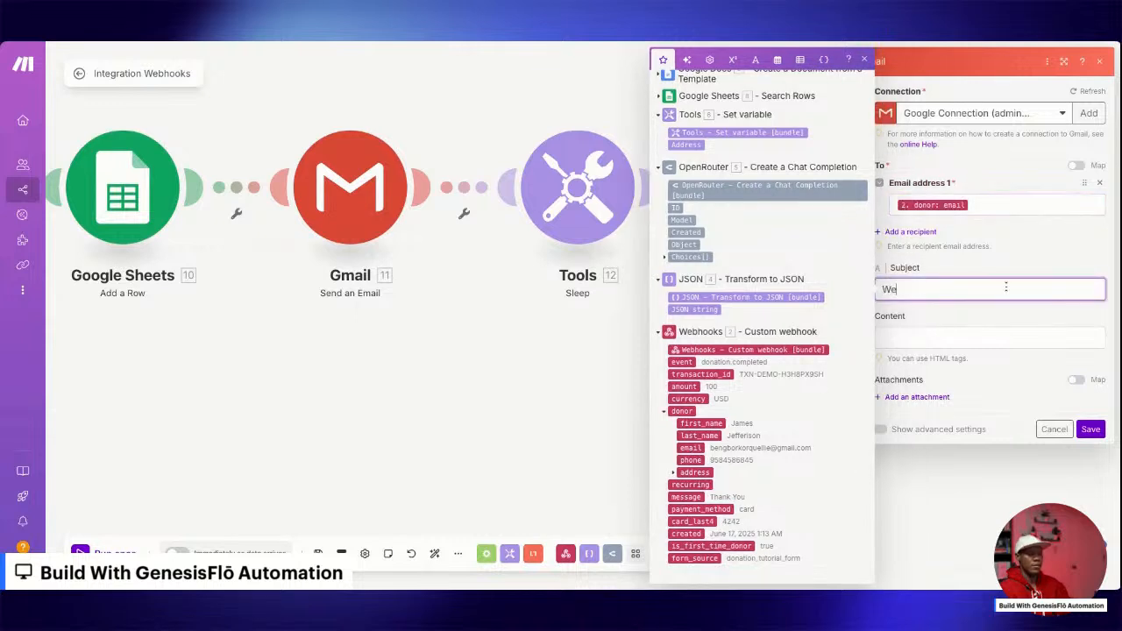
text(lcome to Hope Foundation)
click(967, 333)
key(ctrl+v)
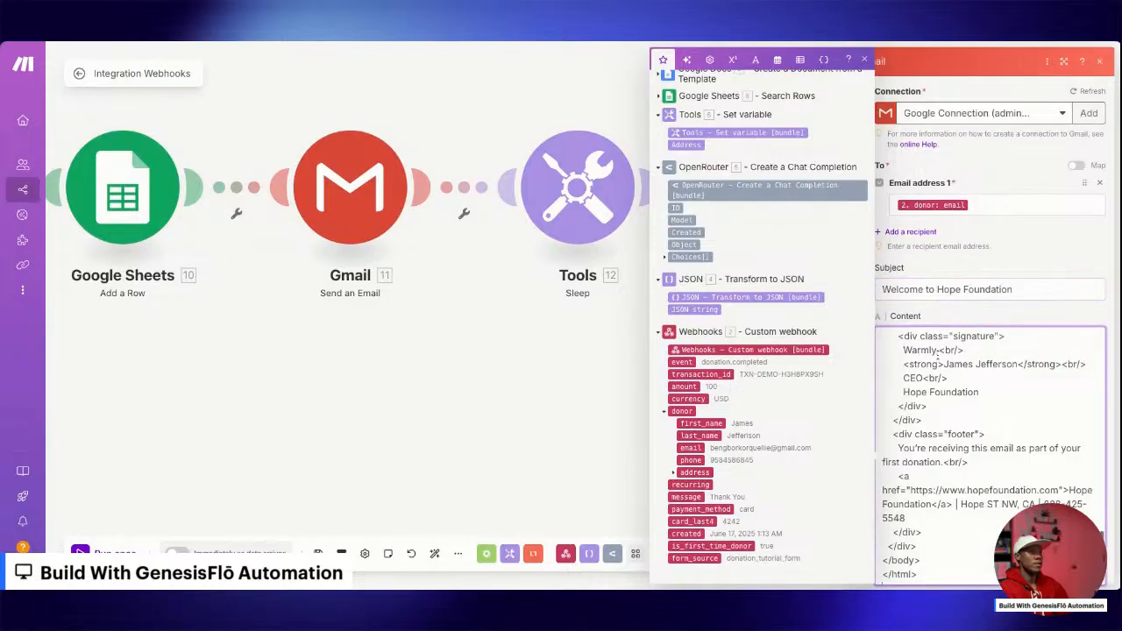
Replace the welcome email greeting's 1.donor.first_name placeholder with the webhook donor's first_name and save the second Gmail module.
scroll(939, 356, up, 10)
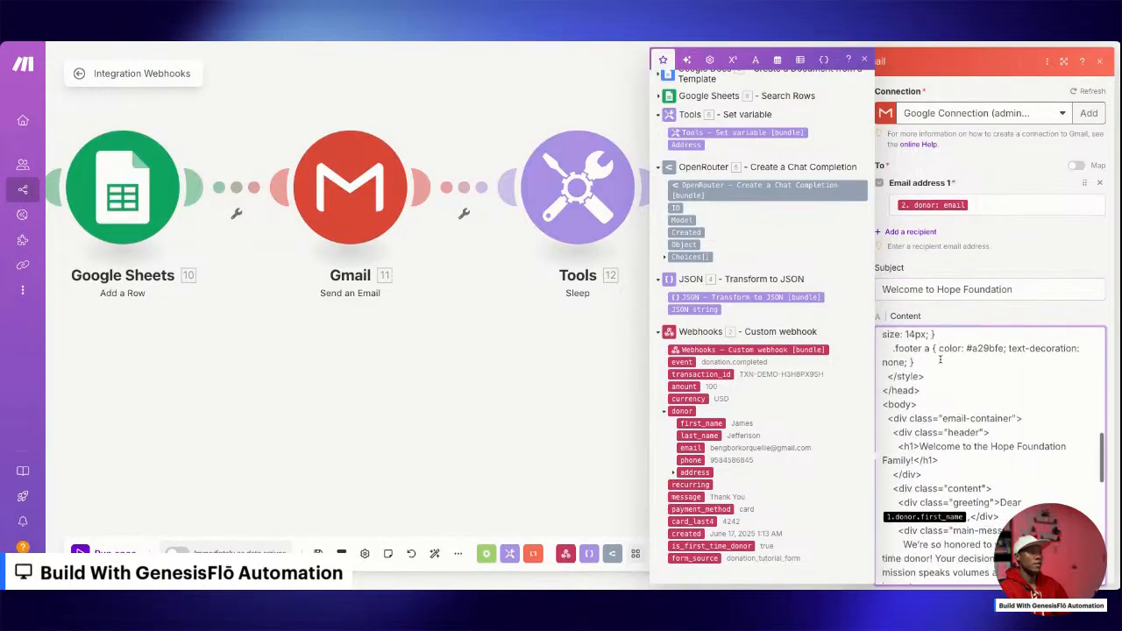
scroll(940, 360, down, 3)
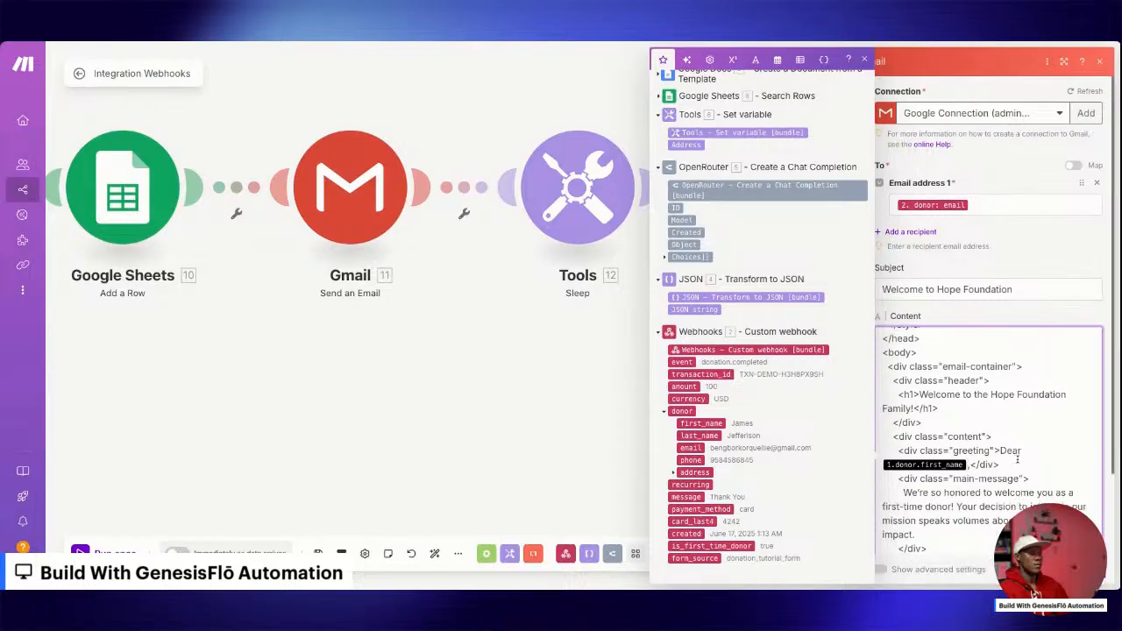
key(BackSpace)
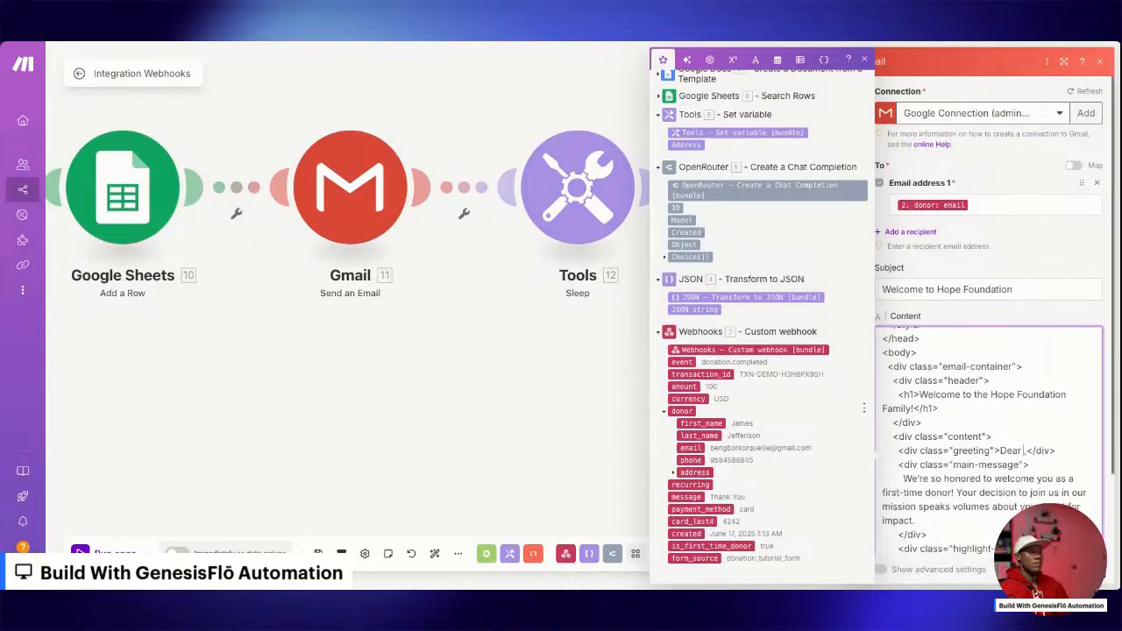
click(708, 424)
scroll(1038, 595, down, 10)
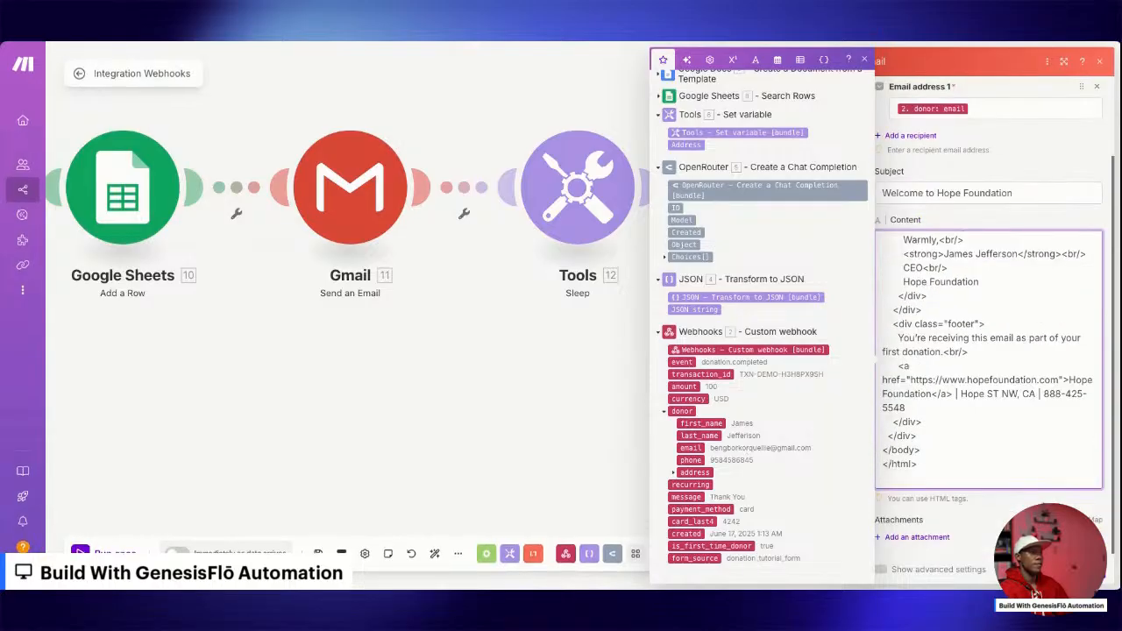
scroll(1053, 393, up, 10)
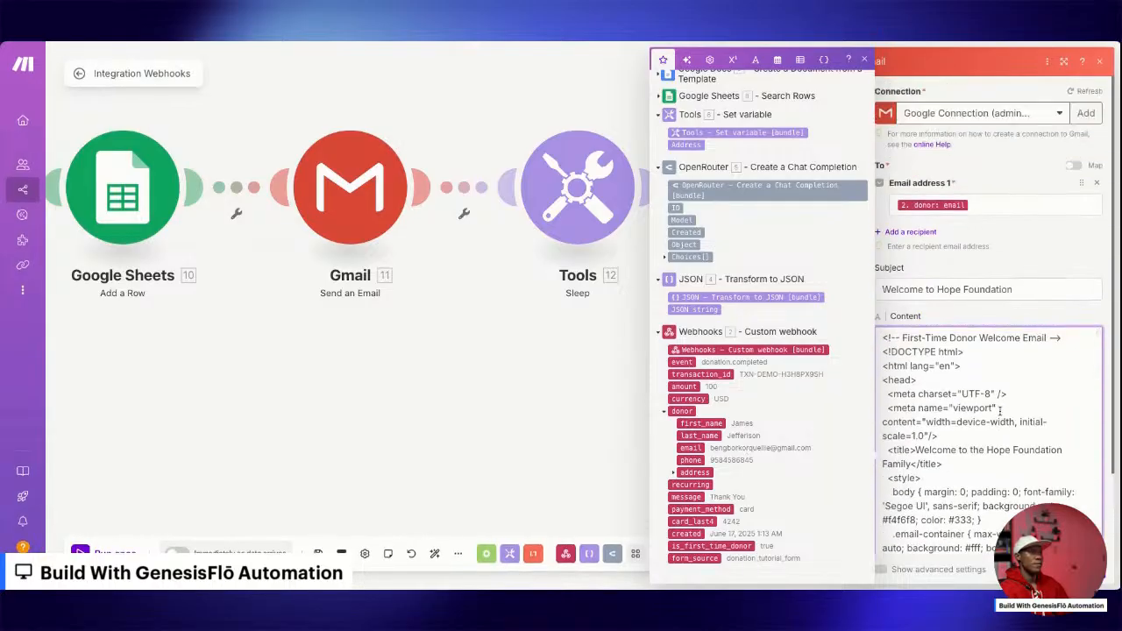
scroll(1000, 410, down, 10)
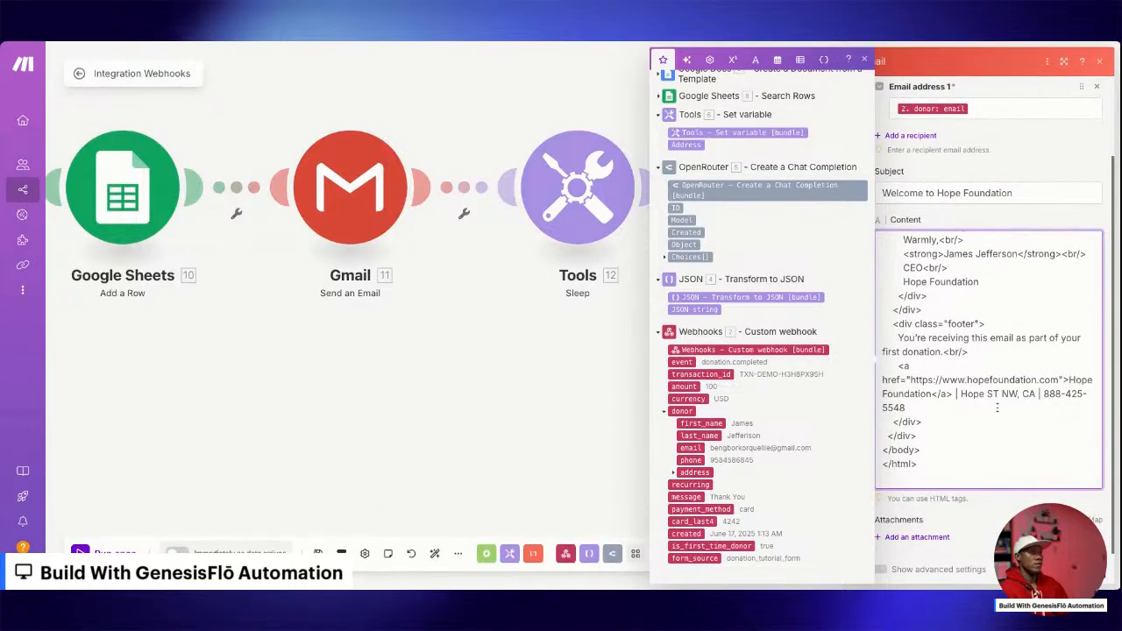
scroll(940, 193, up, 3)
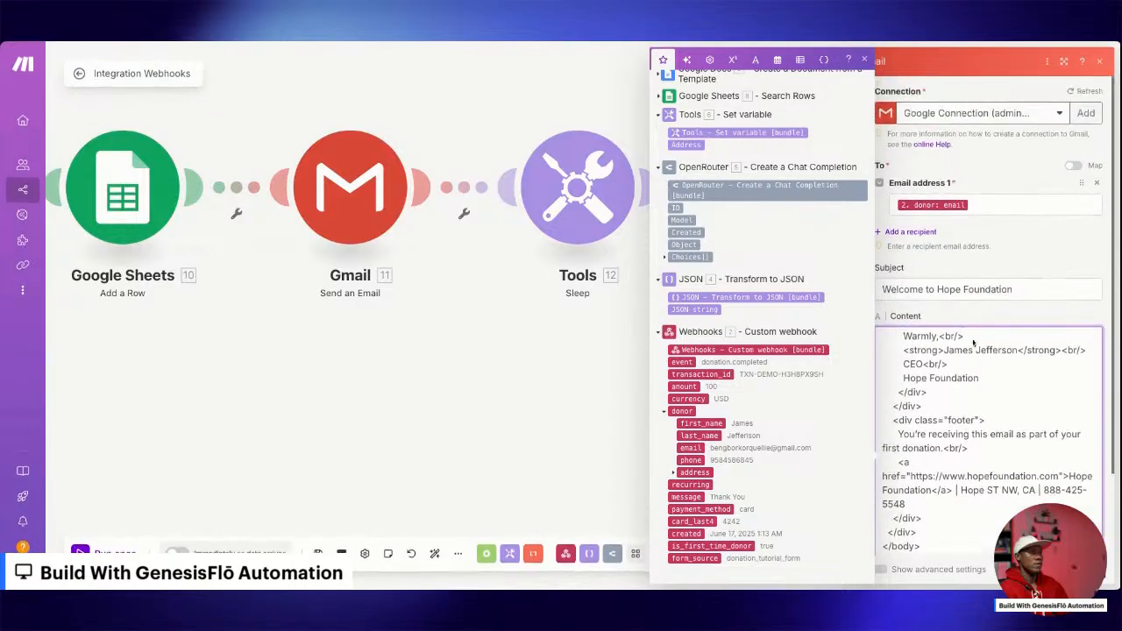
click(1083, 570)
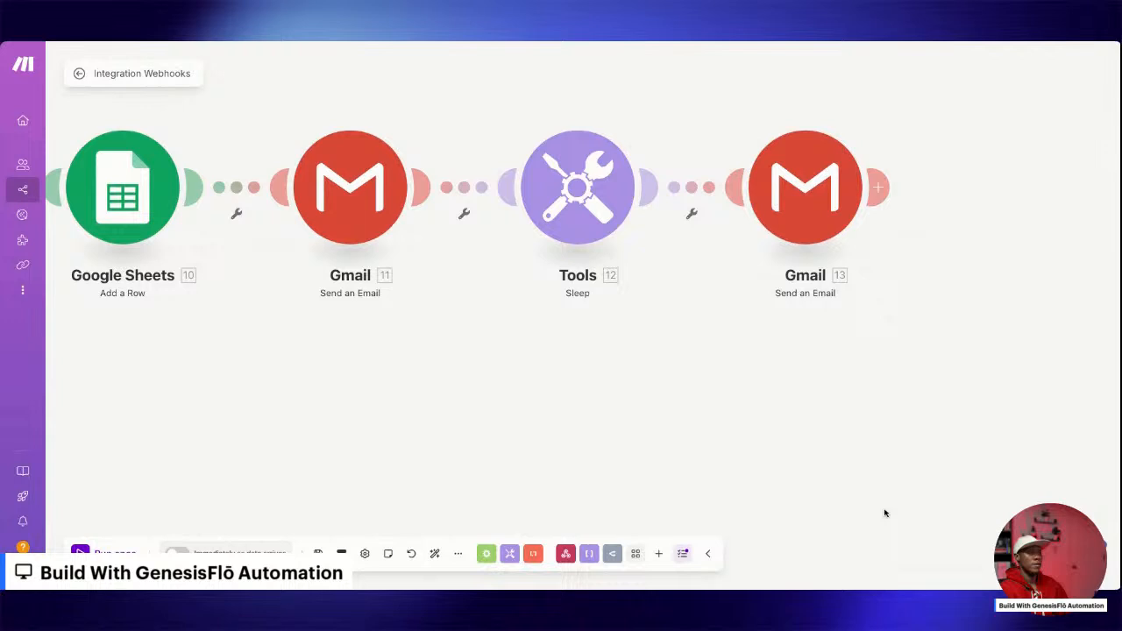
Add a Google Tasks Create a Task module after the second Gmail module and set its task list to Donation Tasks.
click(887, 188)
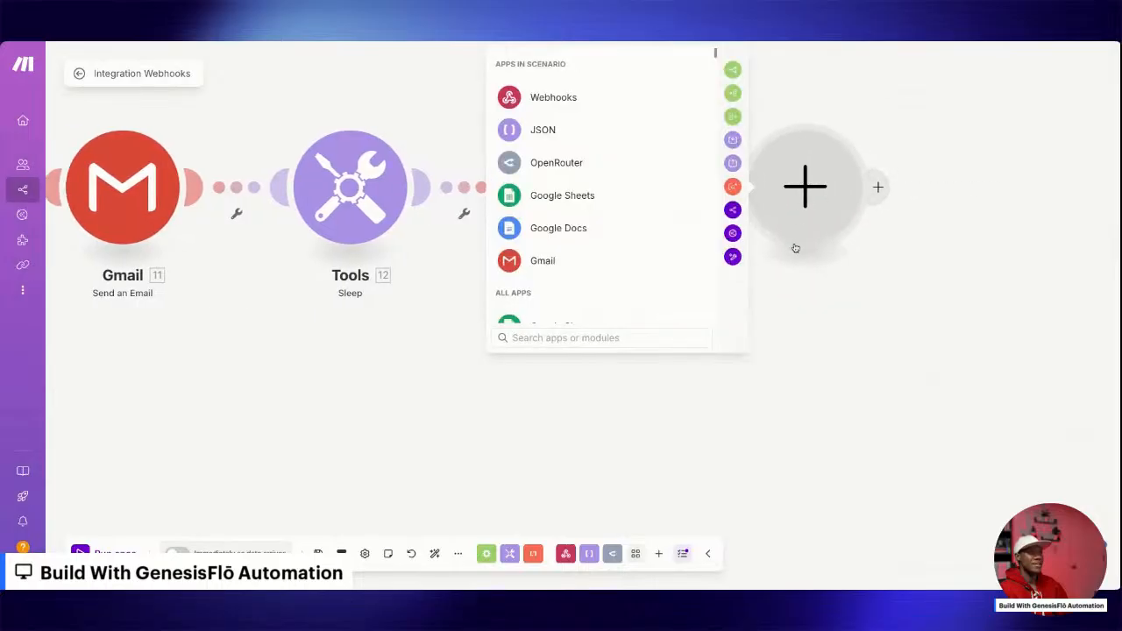
text(google task)
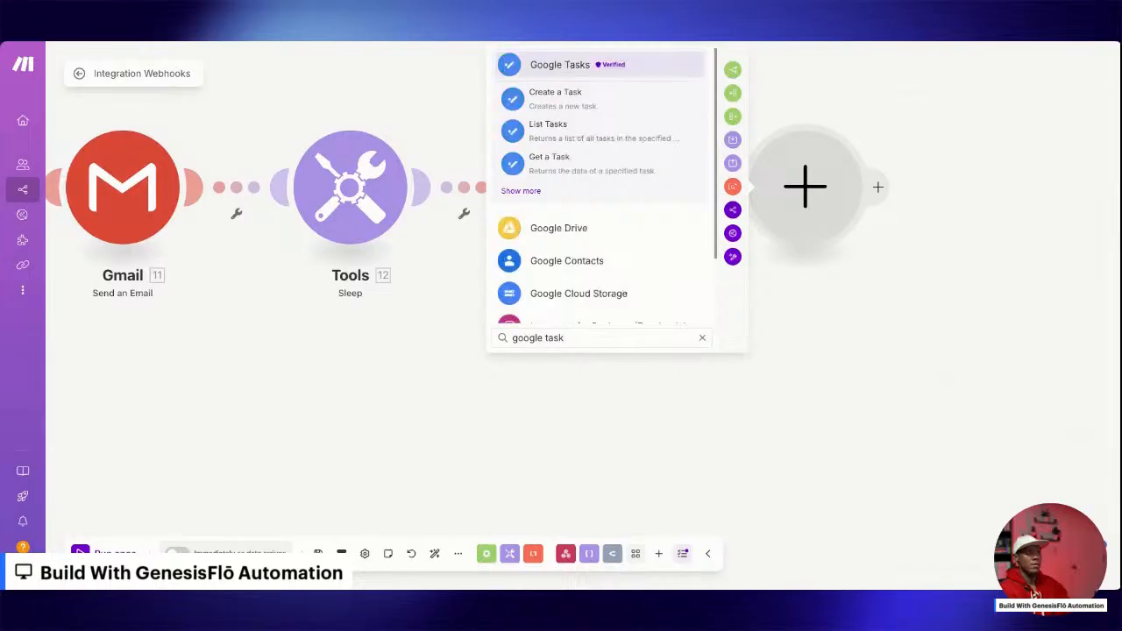
click(580, 105)
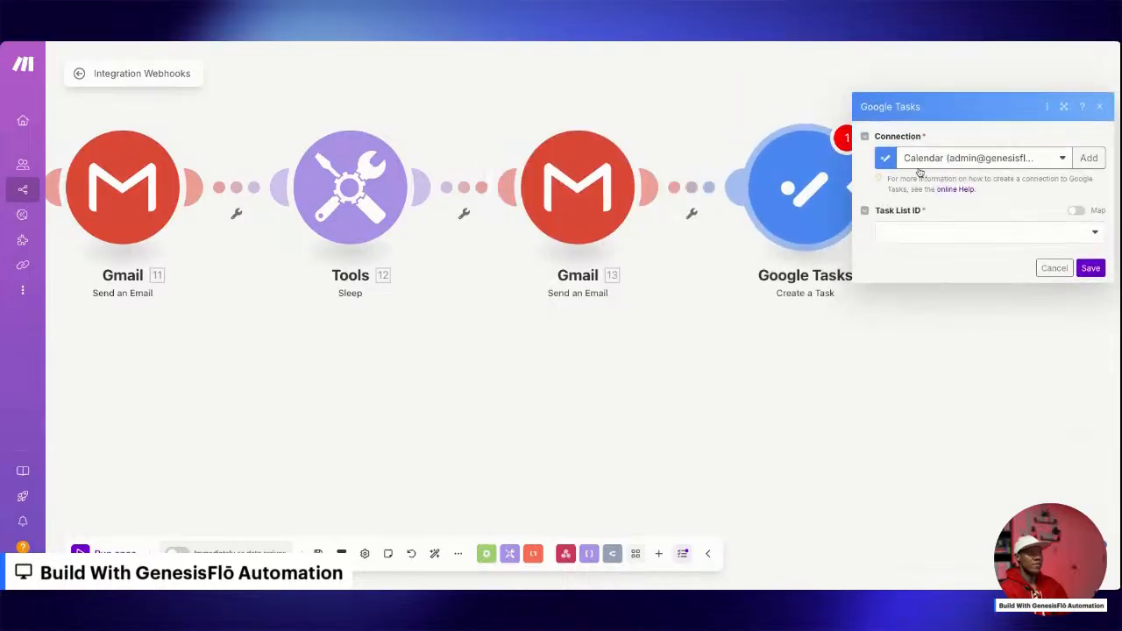
click(952, 237)
click(922, 254)
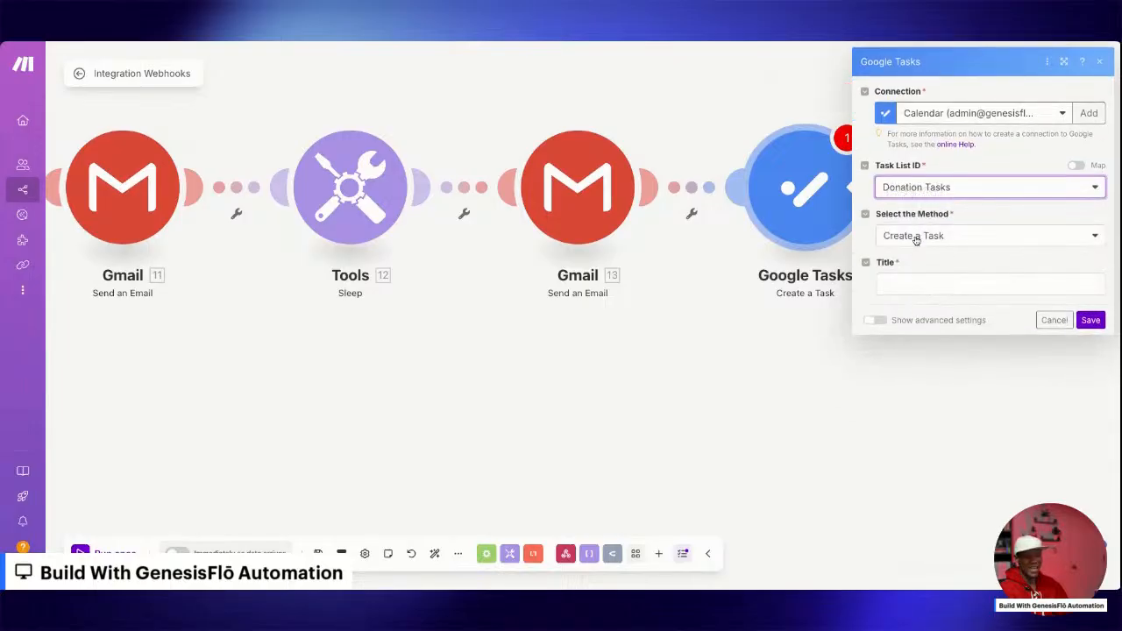
Paste the title "Call 1.donor.first_name to say thank you for their donation." into the Google Tasks module.
click(907, 284)
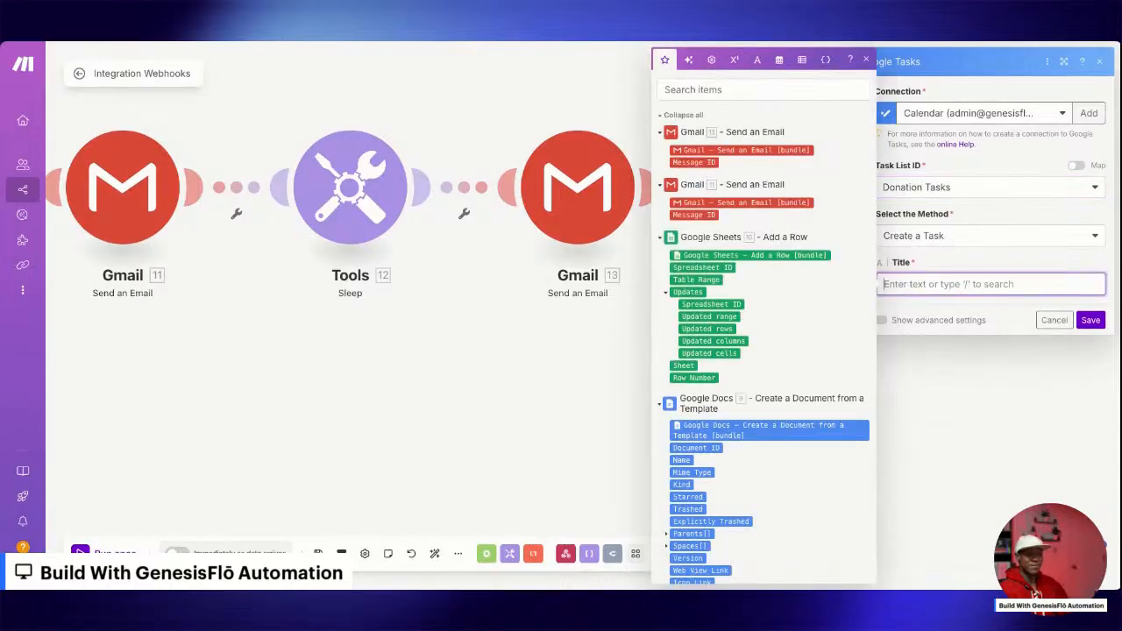
key(Escape)
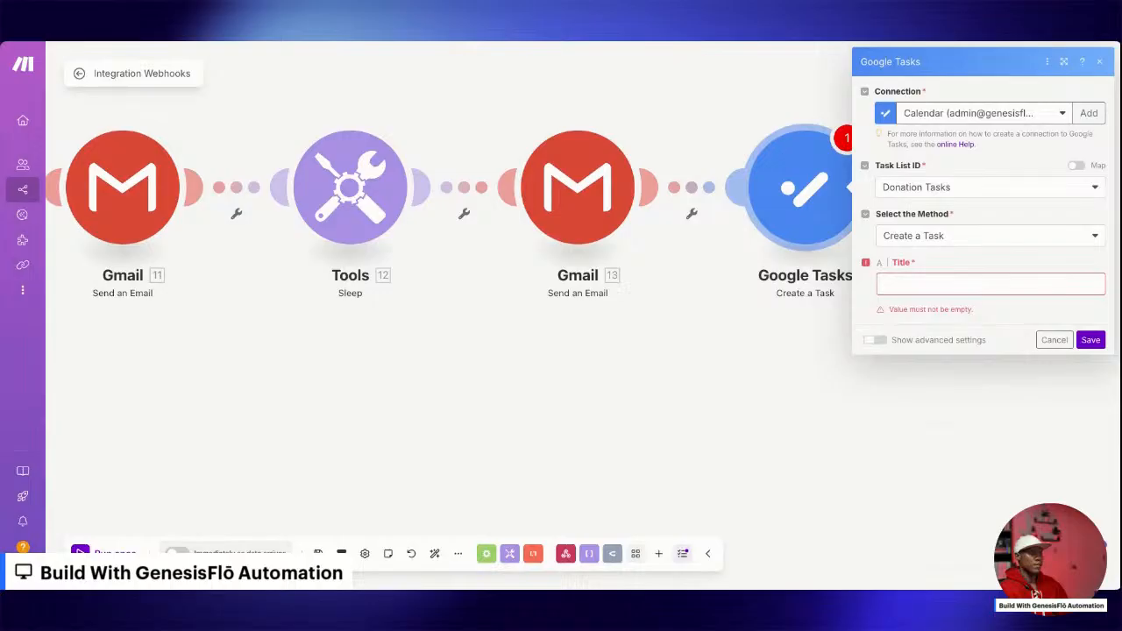
click(1004, 284)
text(Call {{1.donor.first_name}} to say thank you for their donation.")
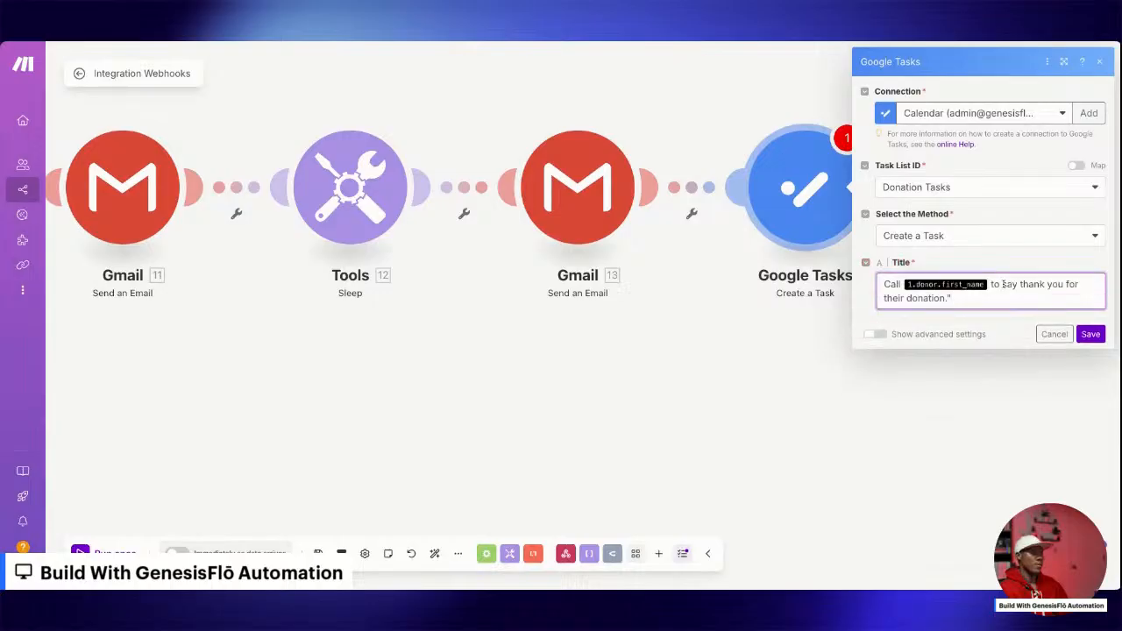
Replace the task title's 1.donor.first_name placeholder with the webhook donor's first_name, delete the trailing quotation mark and save the module.
key(BackSpace)
key(BackSpace)
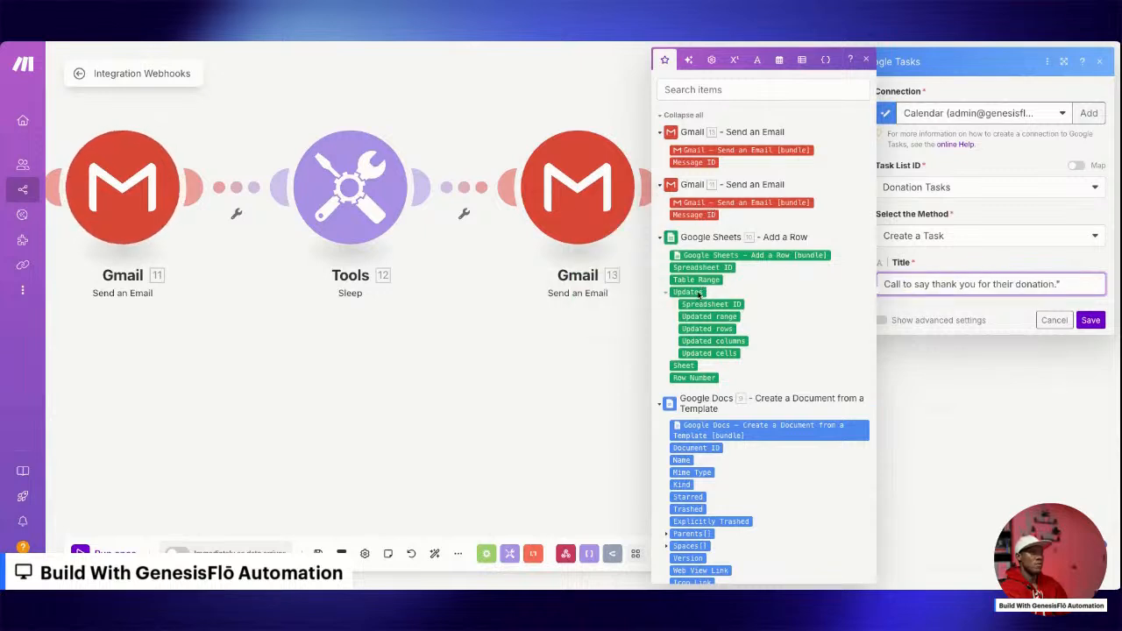
click(660, 403)
click(660, 425)
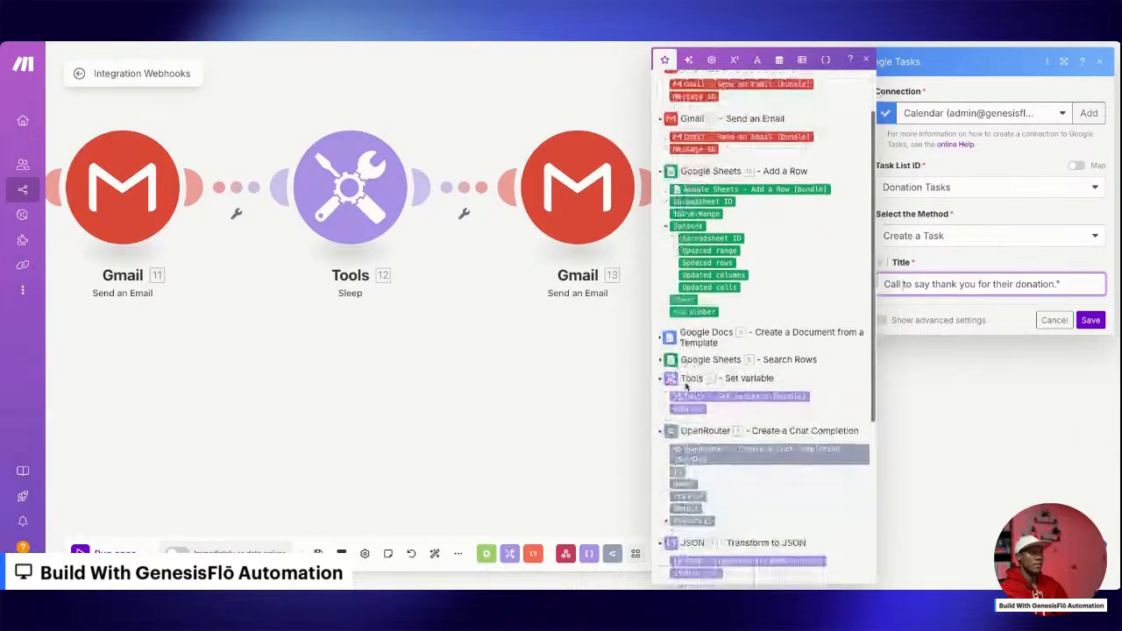
scroll(692, 491, down, 3)
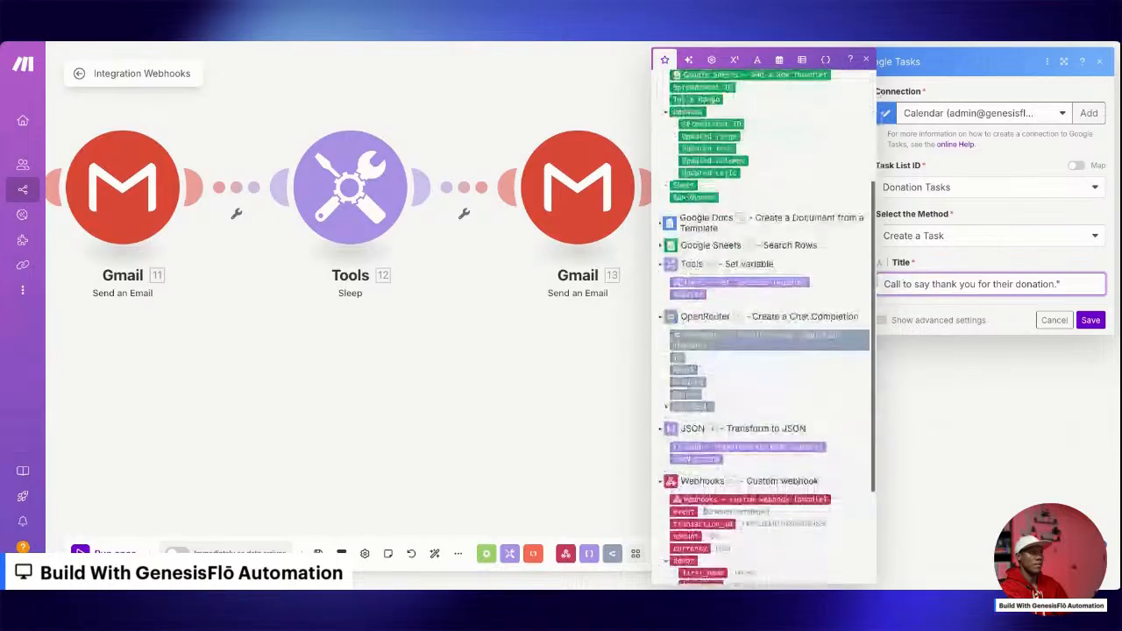
click(701, 571)
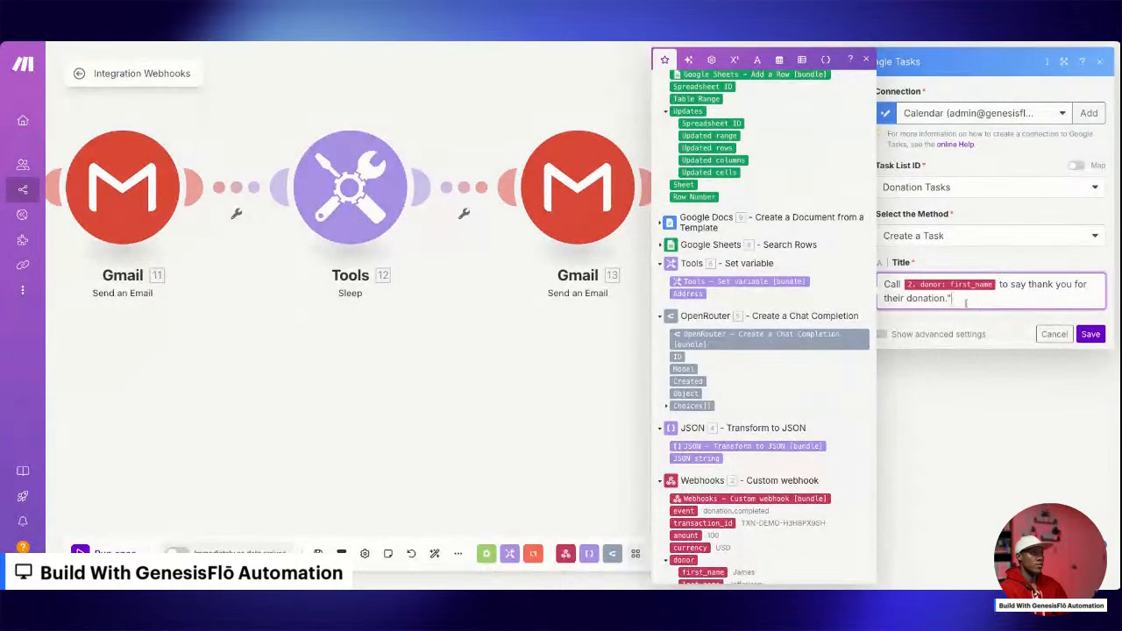
key(BackSpace)
click(1090, 335)
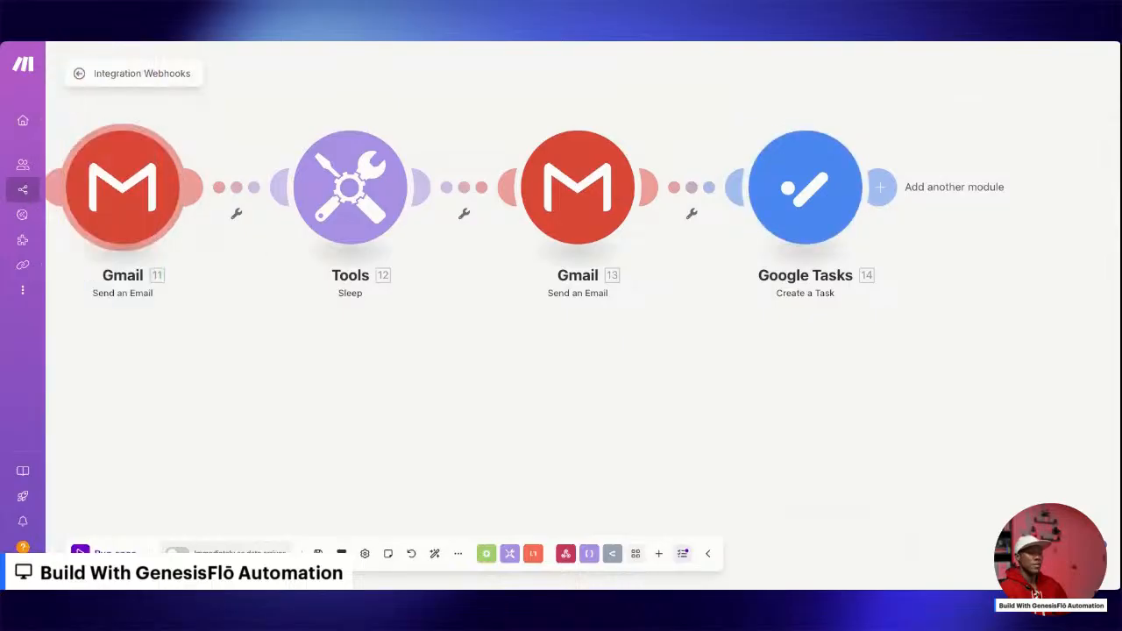
Add a router after the Google Tasks module and a Slack Create a Message module on its first route.
click(880, 187)
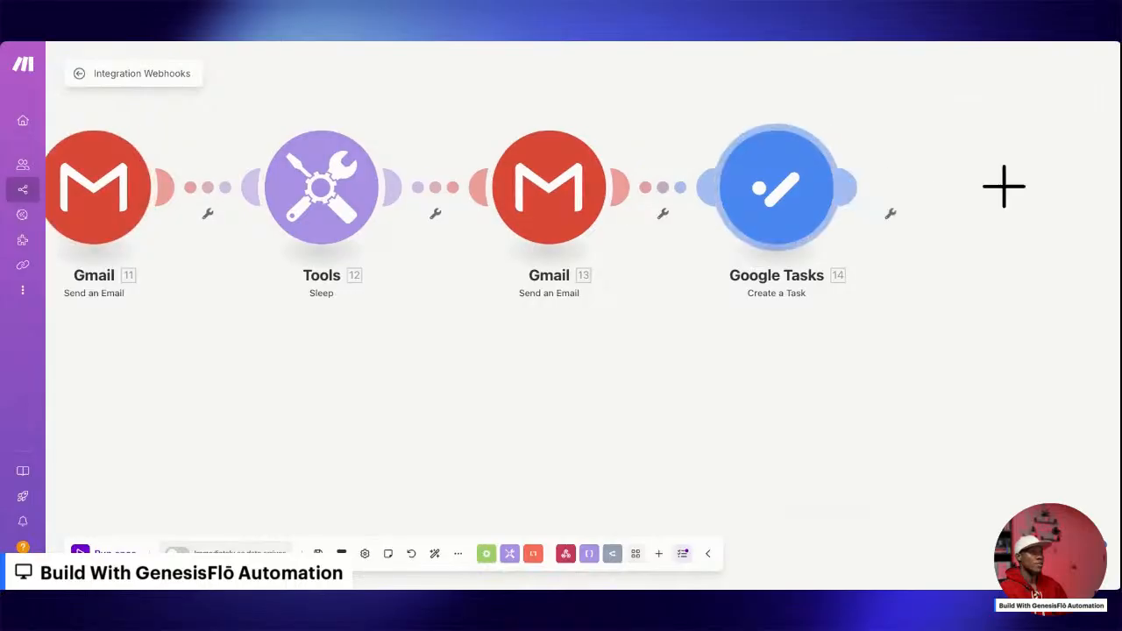
click(722, 73)
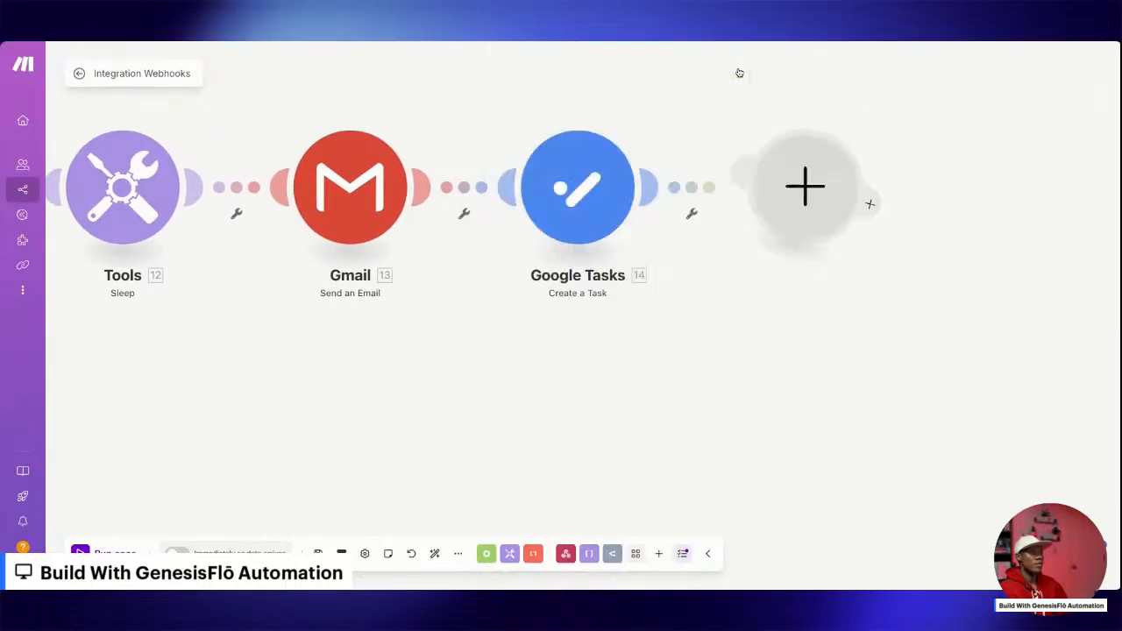
click(817, 91)
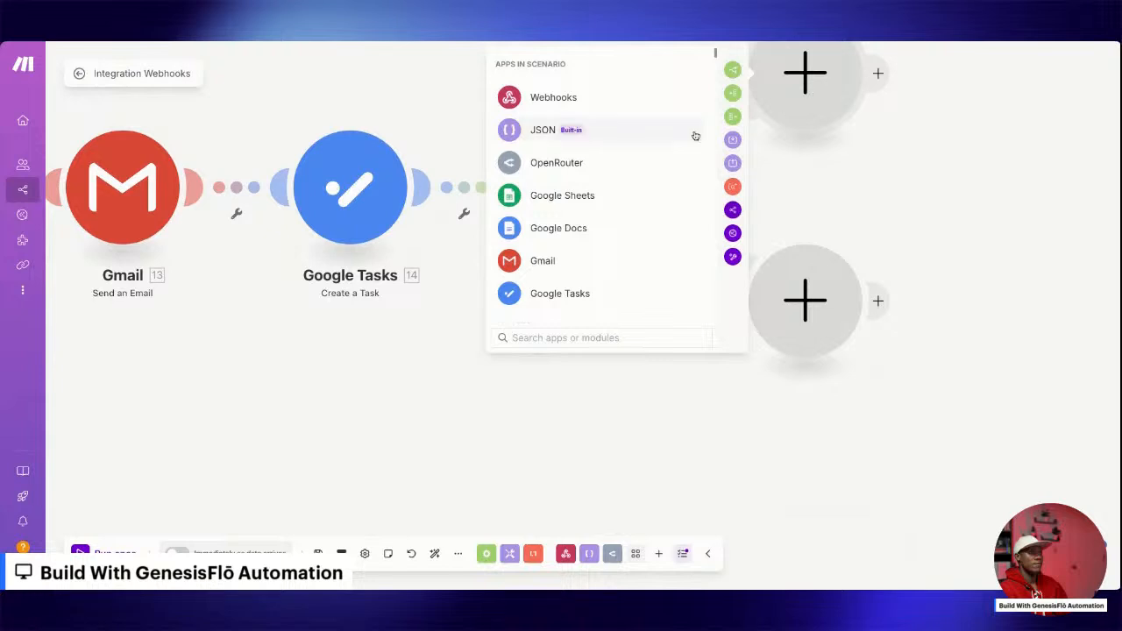
text(sla)
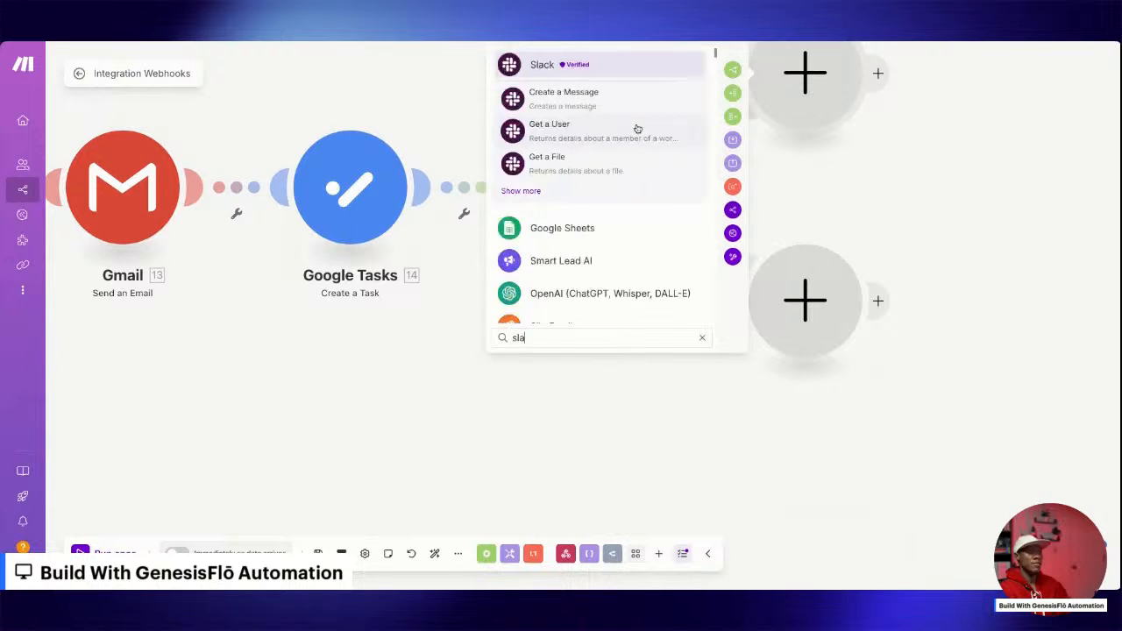
click(544, 66)
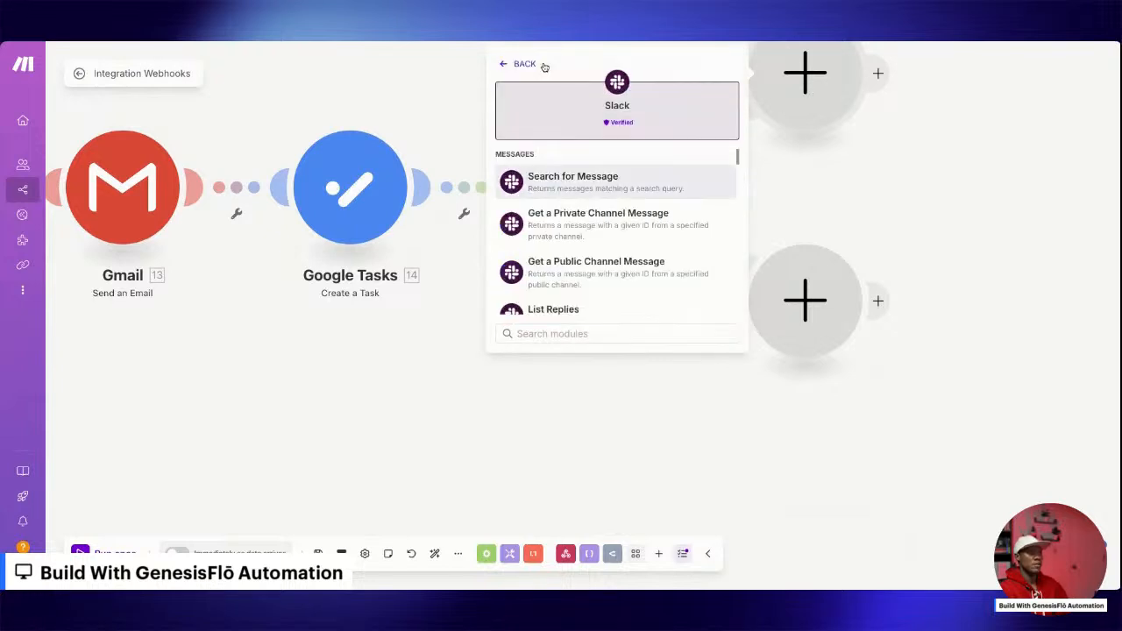
scroll(561, 210, down, 3)
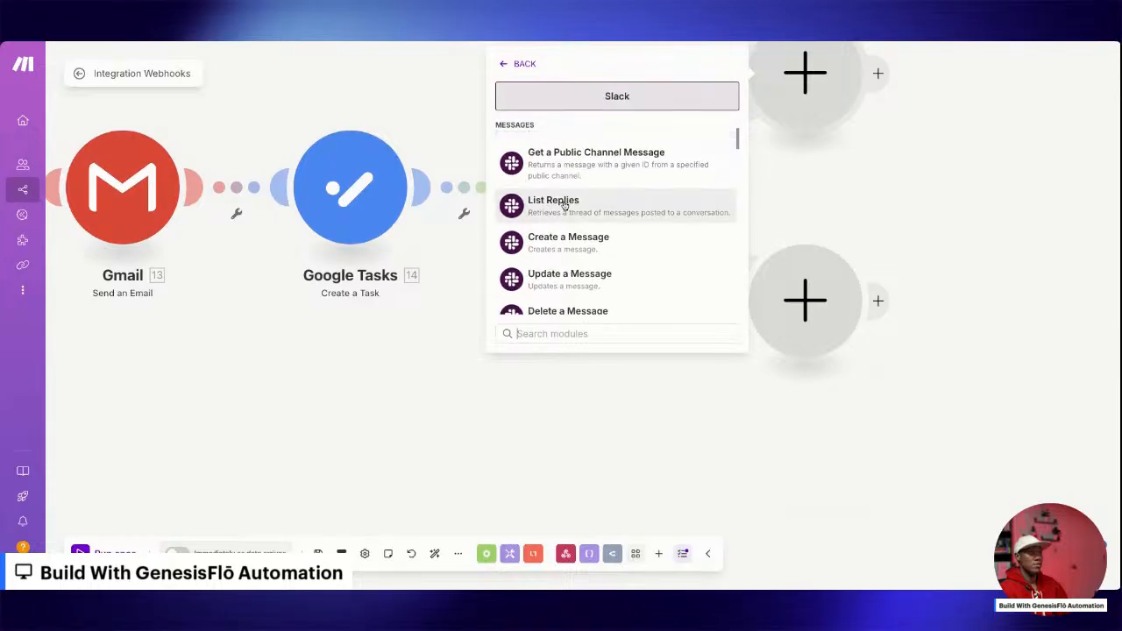
click(605, 213)
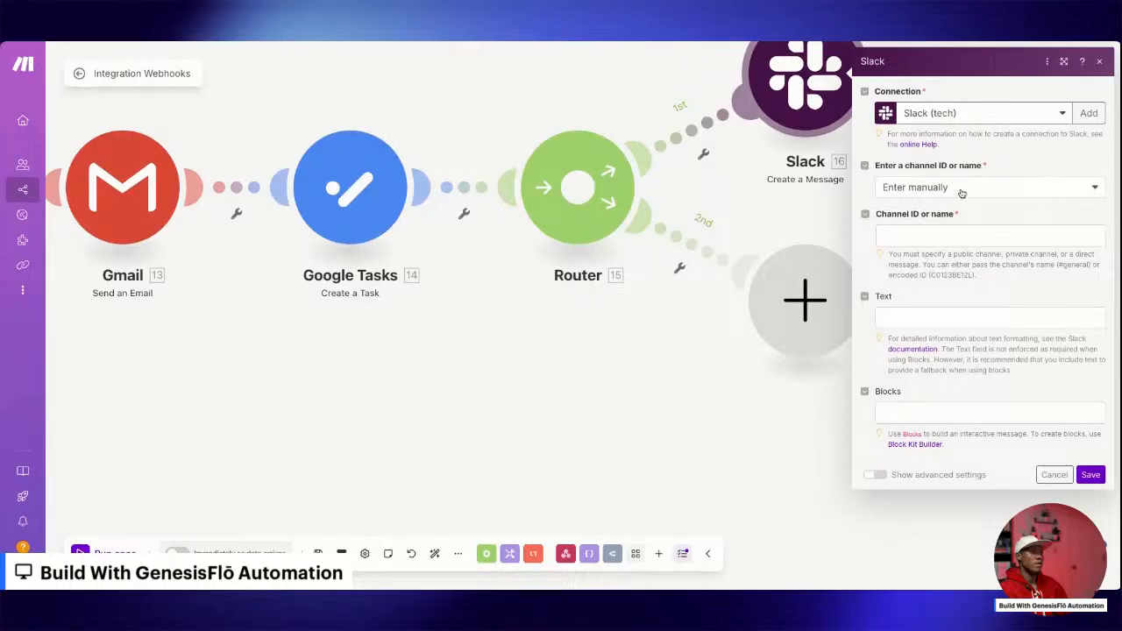
Set the Slack message's channel by selecting the public channel website-forms from the list.
click(964, 188)
click(926, 227)
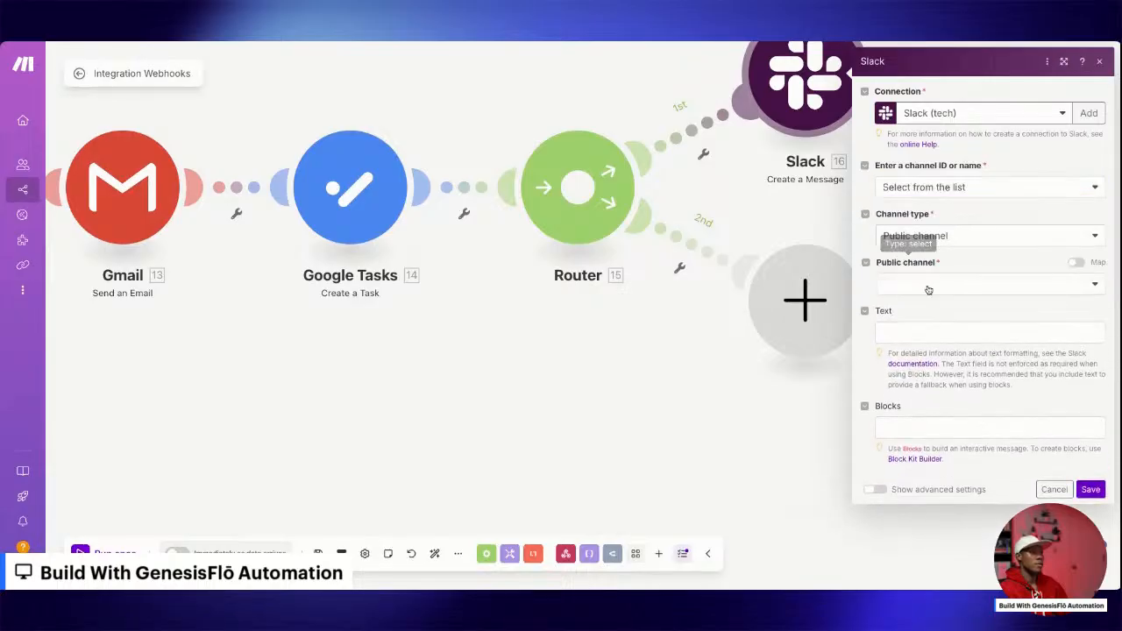
click(928, 284)
click(914, 344)
Enter "ALERT🚨 New Major gift from" as the Slack message text.
click(944, 331)
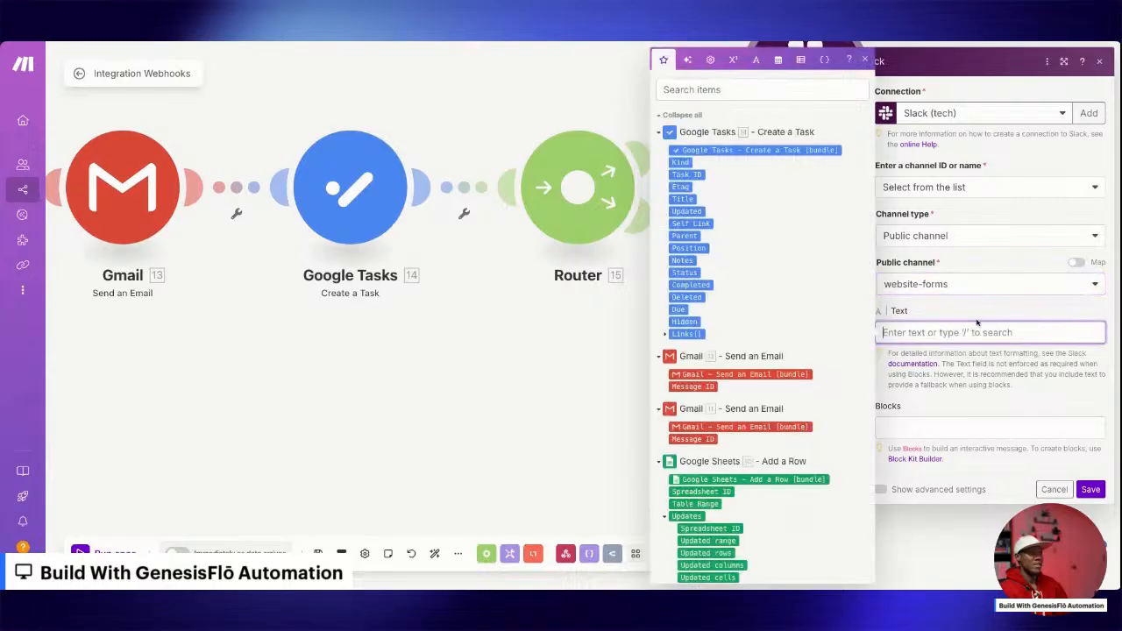
key(Escape)
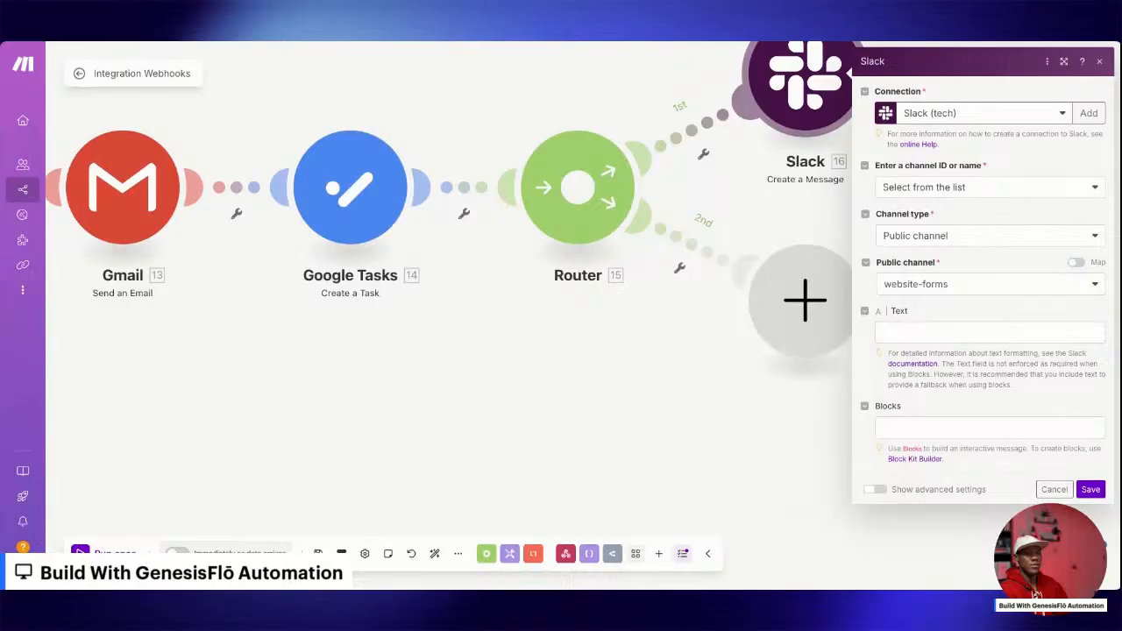
click(952, 339)
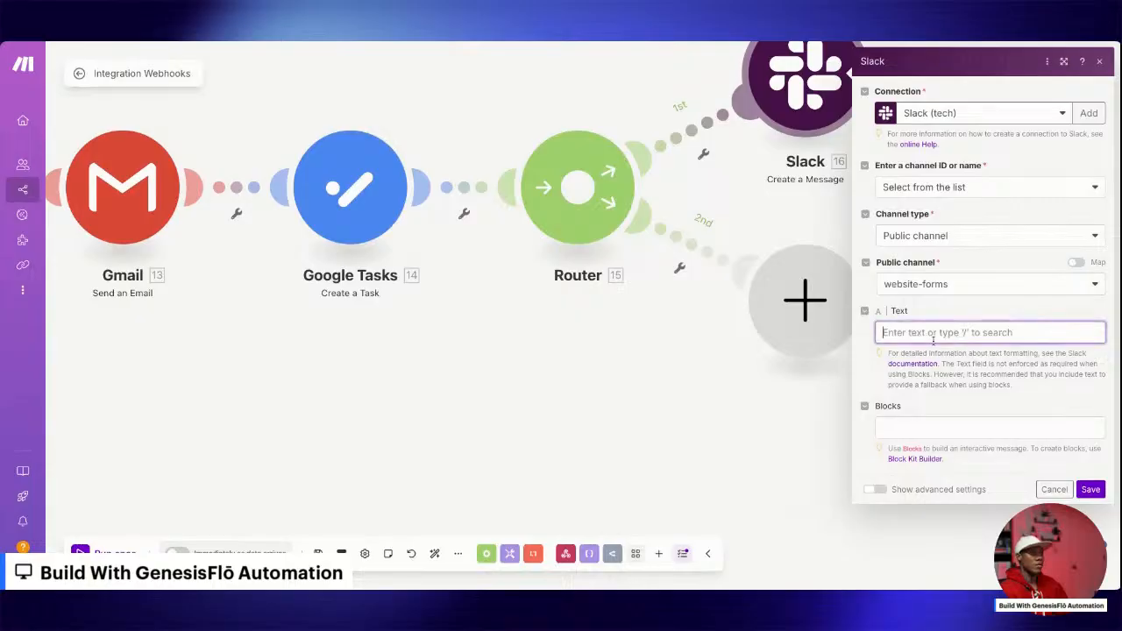
text(ALERT)
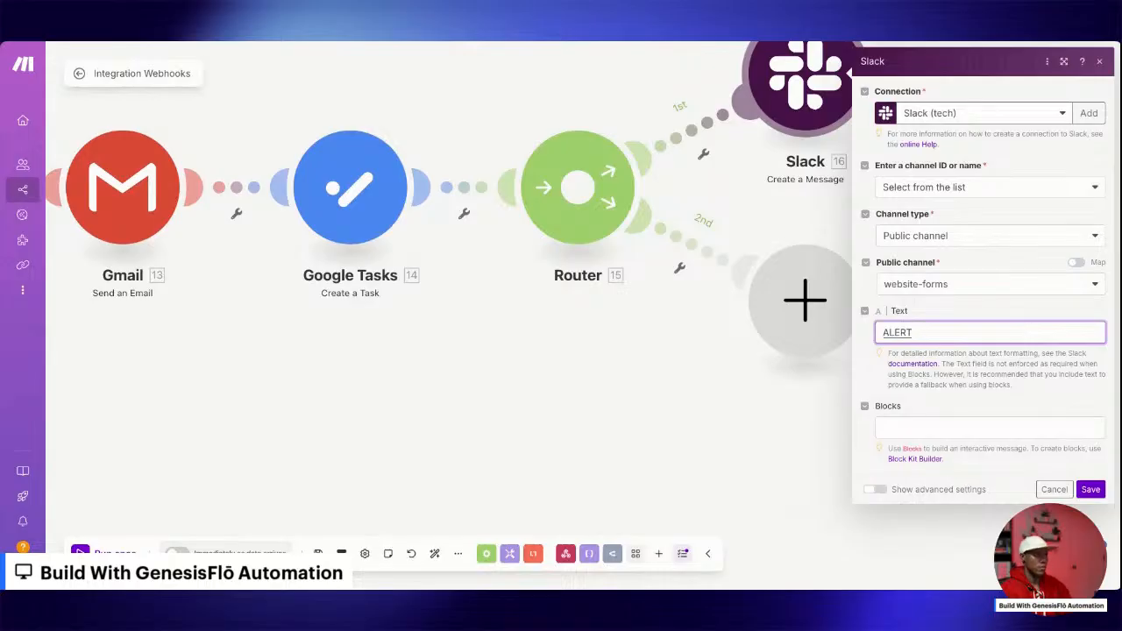
key(ctrl+a)
text(🚨)
click(971, 329)
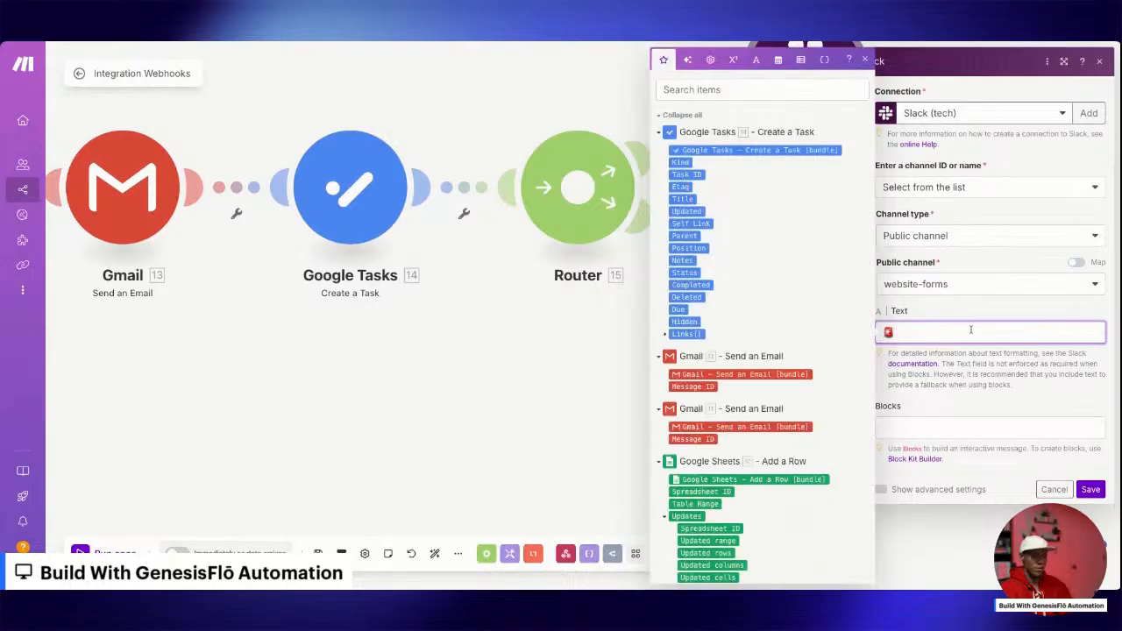
text(ALERT🚨)
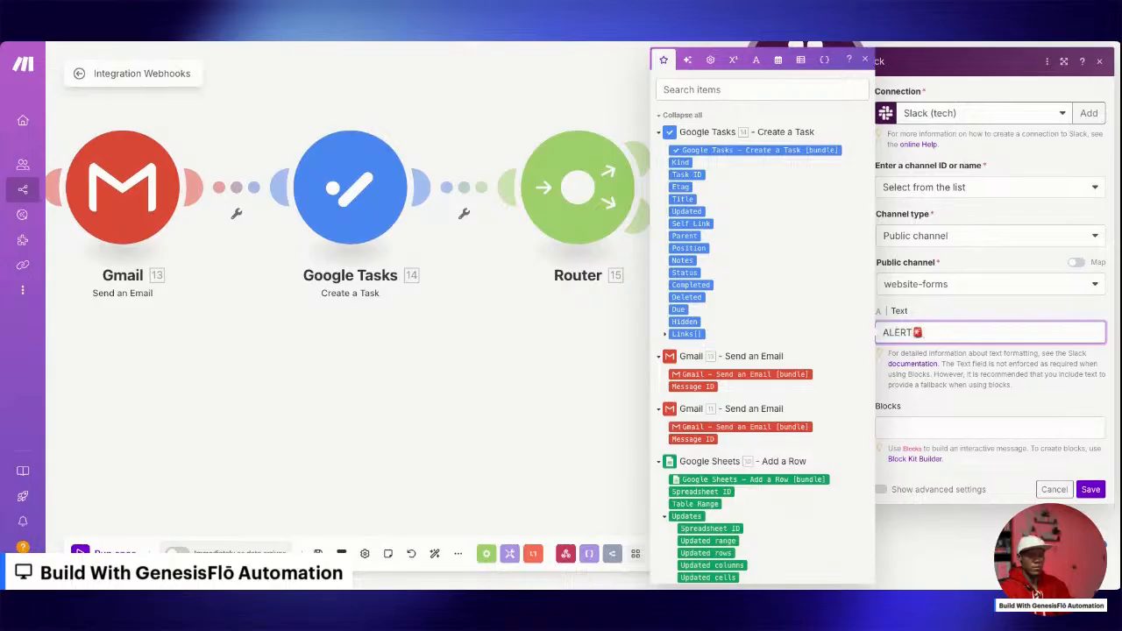
text( New Major )
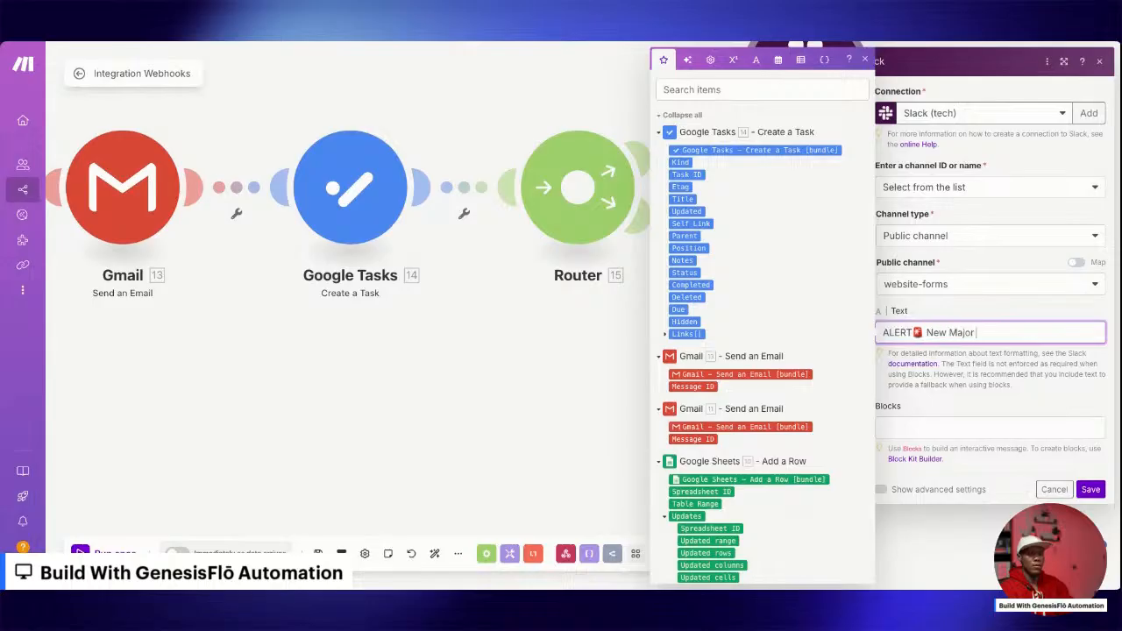
text(gl)
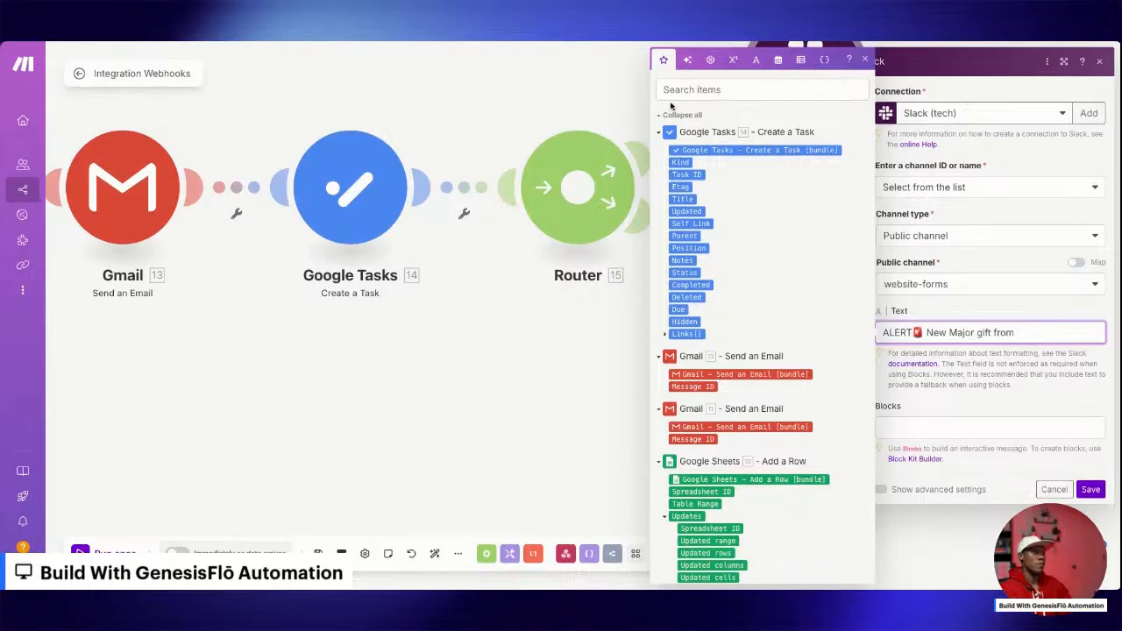
Append the webhook donor's first_name, ": $" and the webhook amount to the Slack message text, and save the module.
click(659, 133)
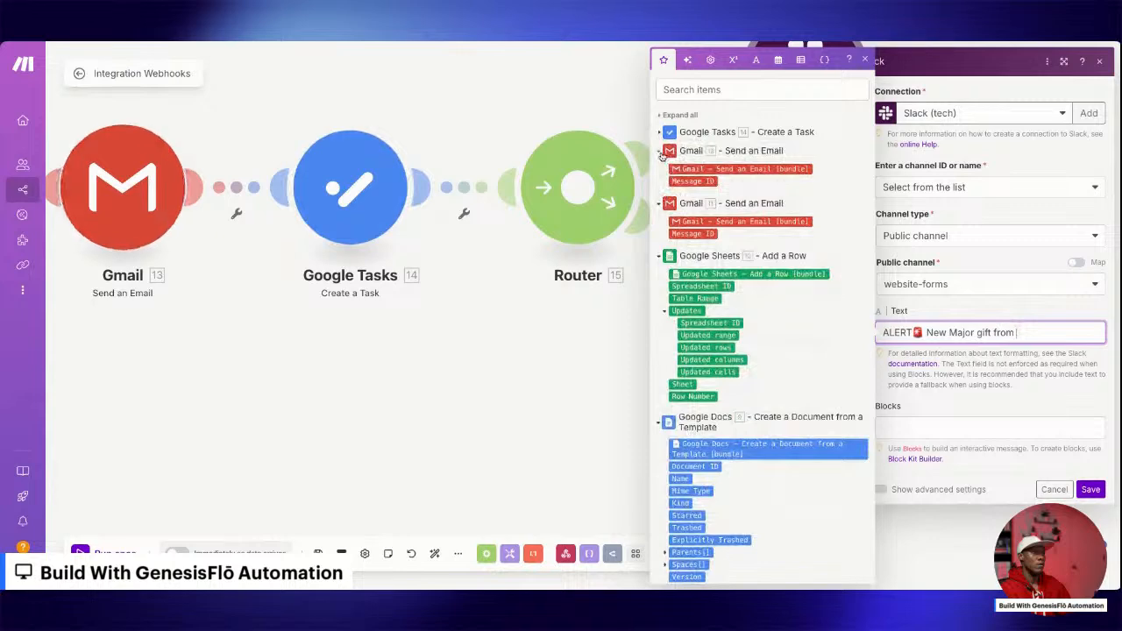
click(659, 151)
click(663, 170)
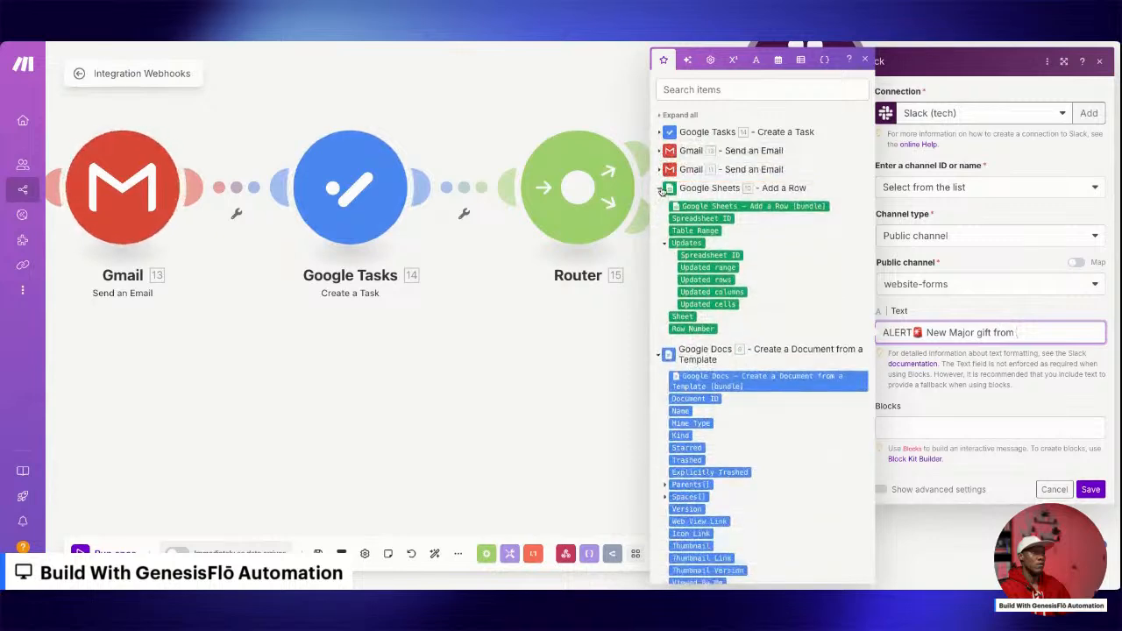
click(663, 189)
click(664, 214)
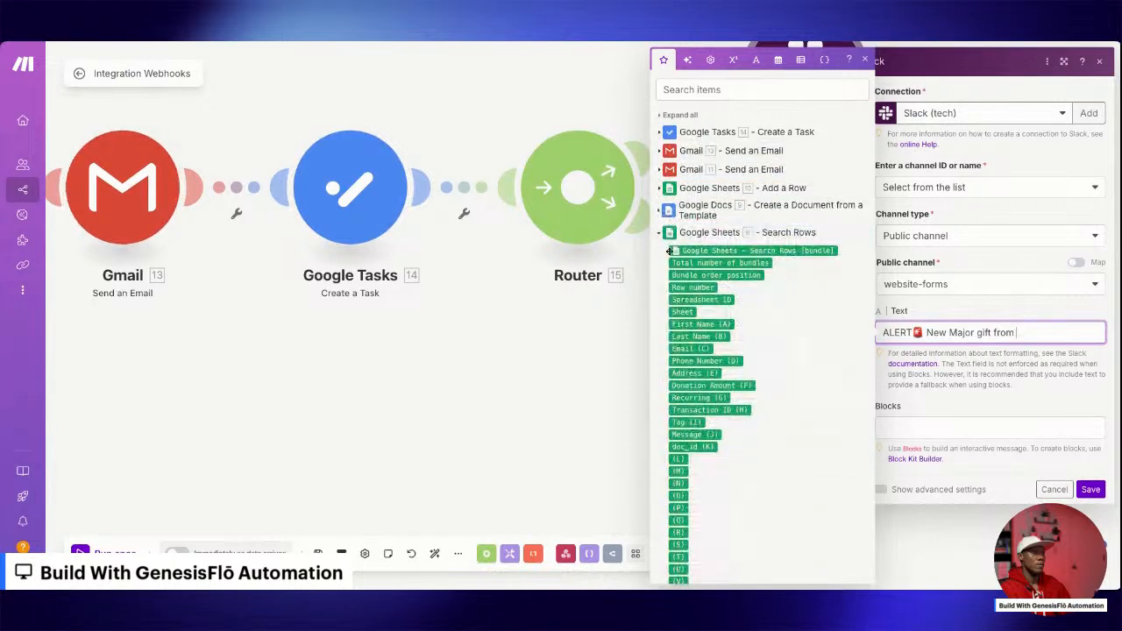
click(660, 233)
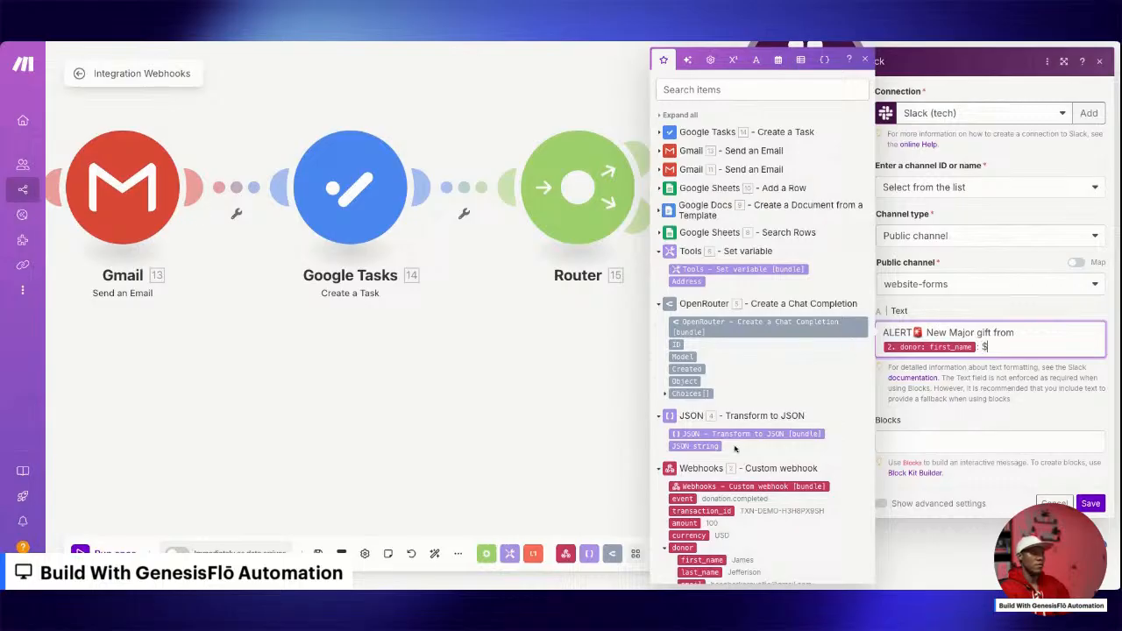
click(686, 524)
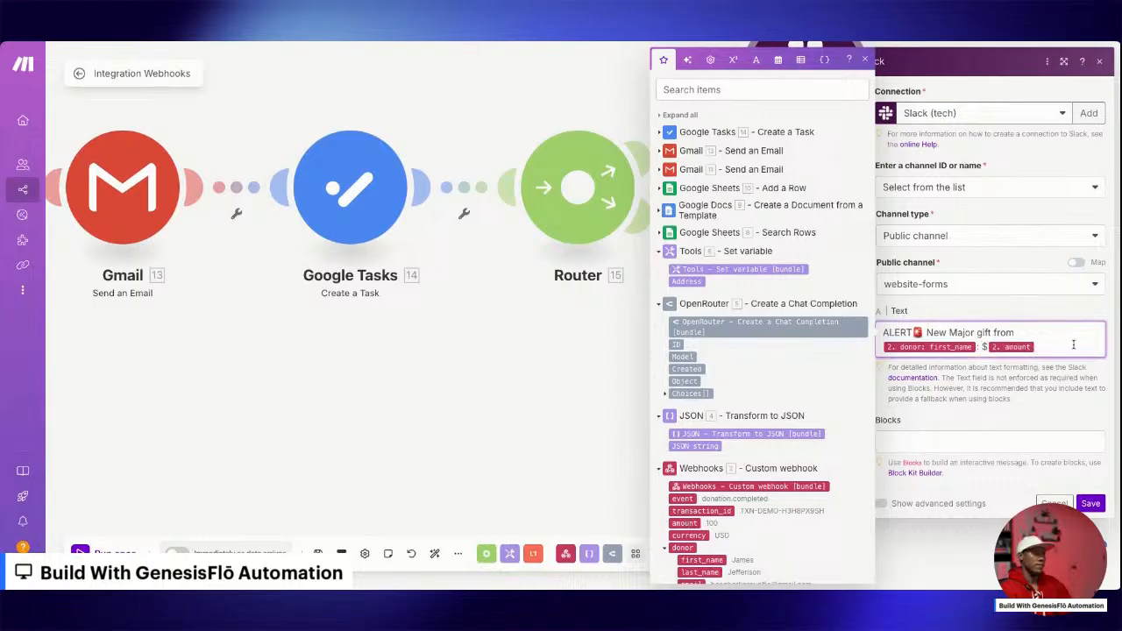
click(960, 441)
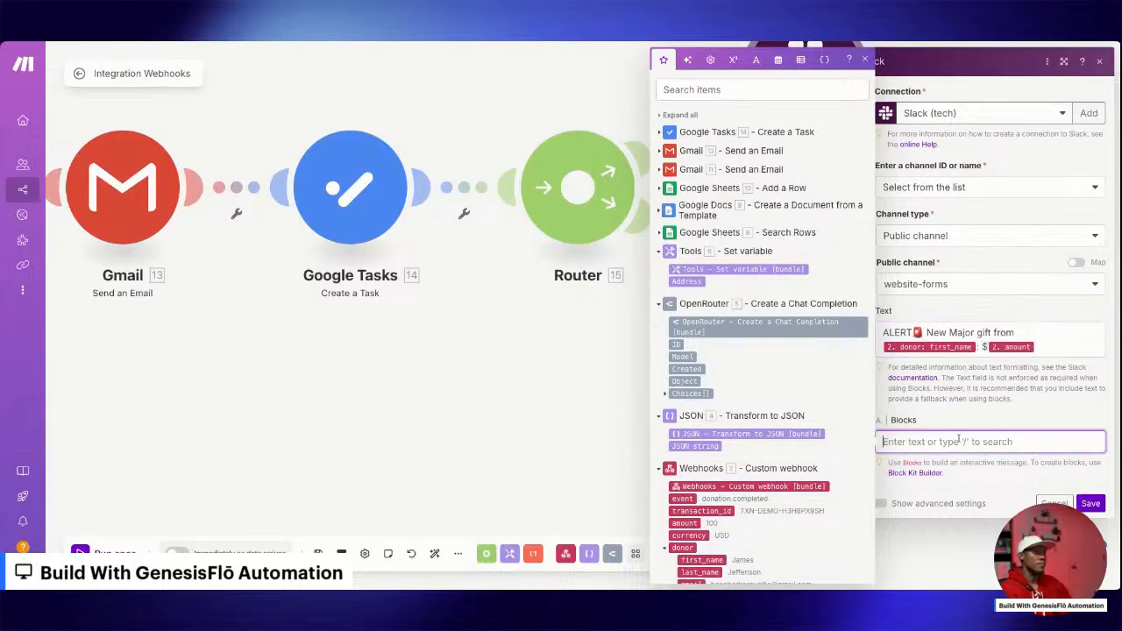
click(1092, 504)
Set up a filter on the router's first route to Slack, labelled "Major Gift Alert".
click(706, 155)
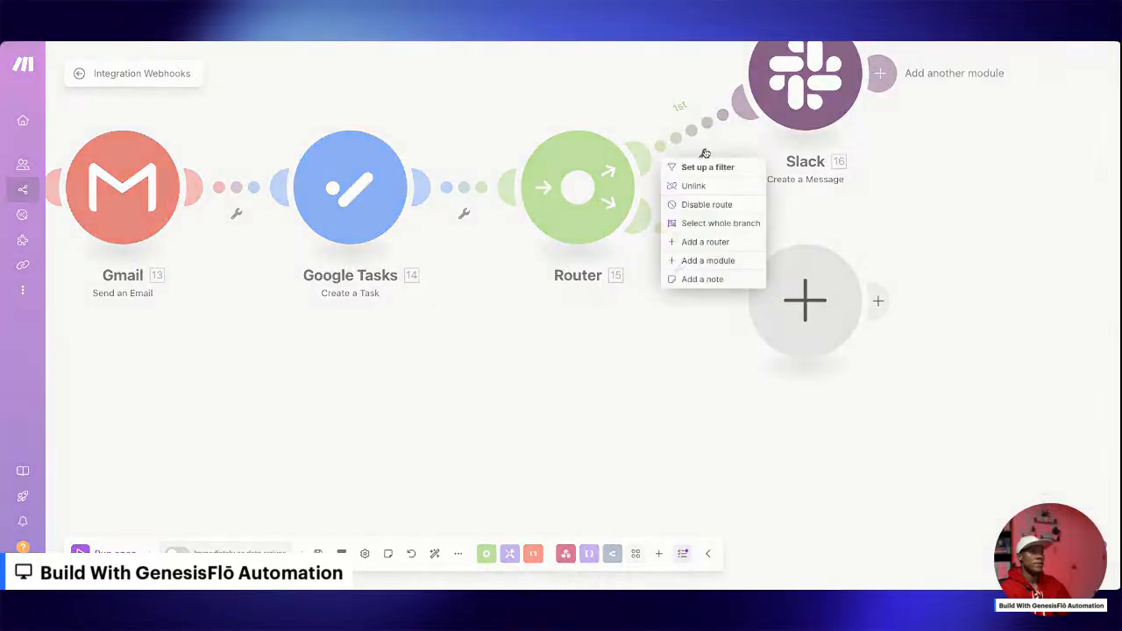
click(706, 167)
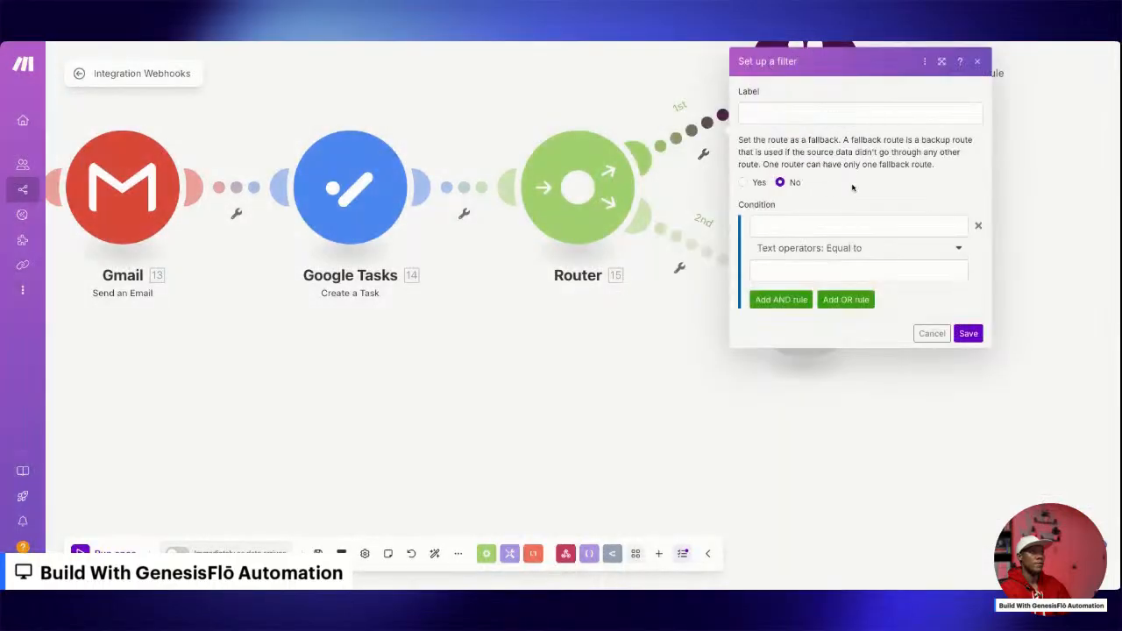
click(821, 114)
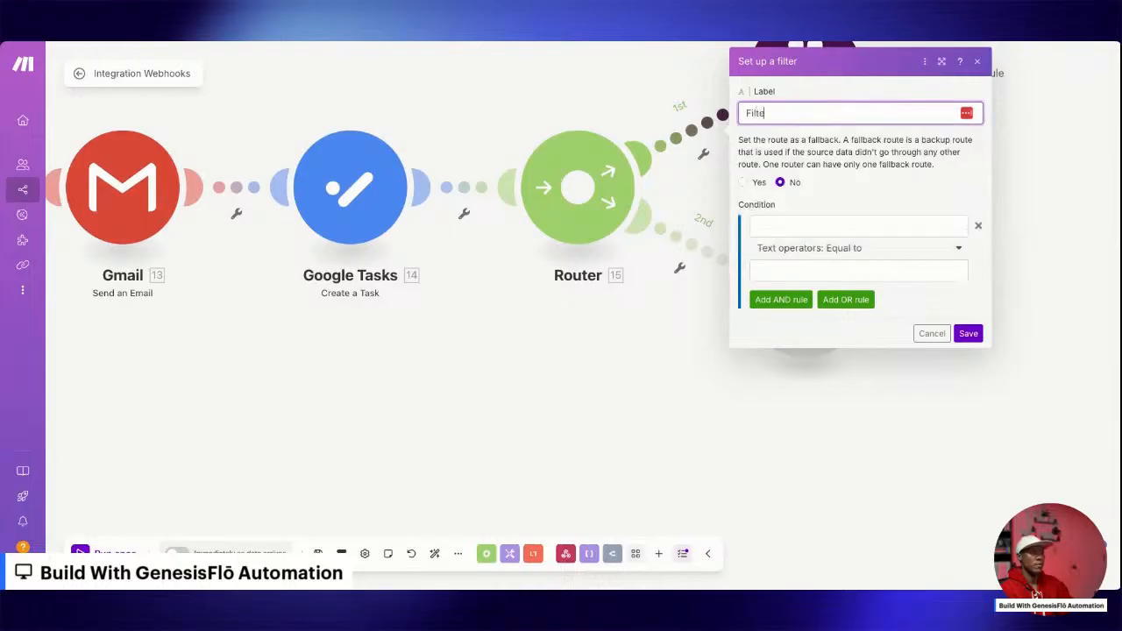
text(Ma)
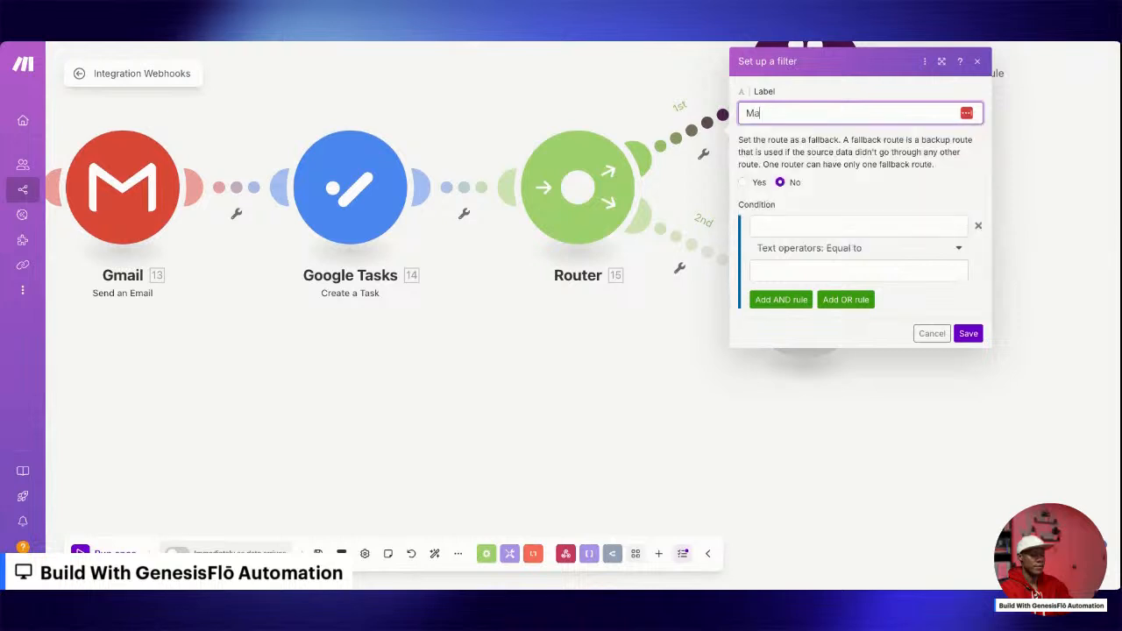
text(jor Gift Alert)
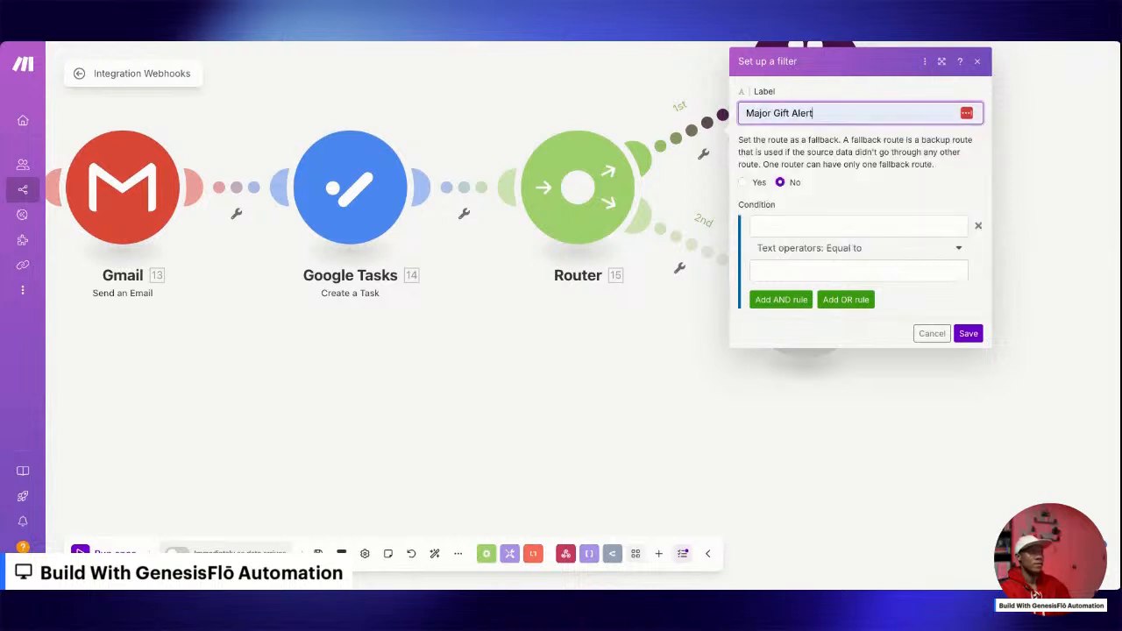
Set the filter condition to the webhook amount, time operator Greater than or equal to, 1000, and save the filter.
click(812, 226)
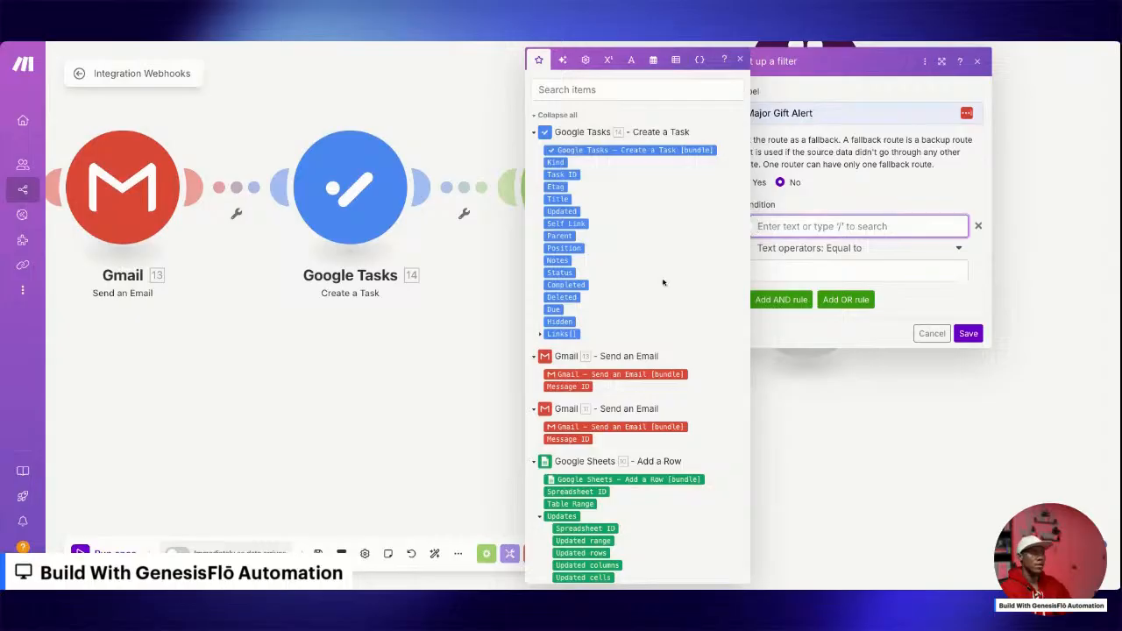
scroll(636, 282, down, 10)
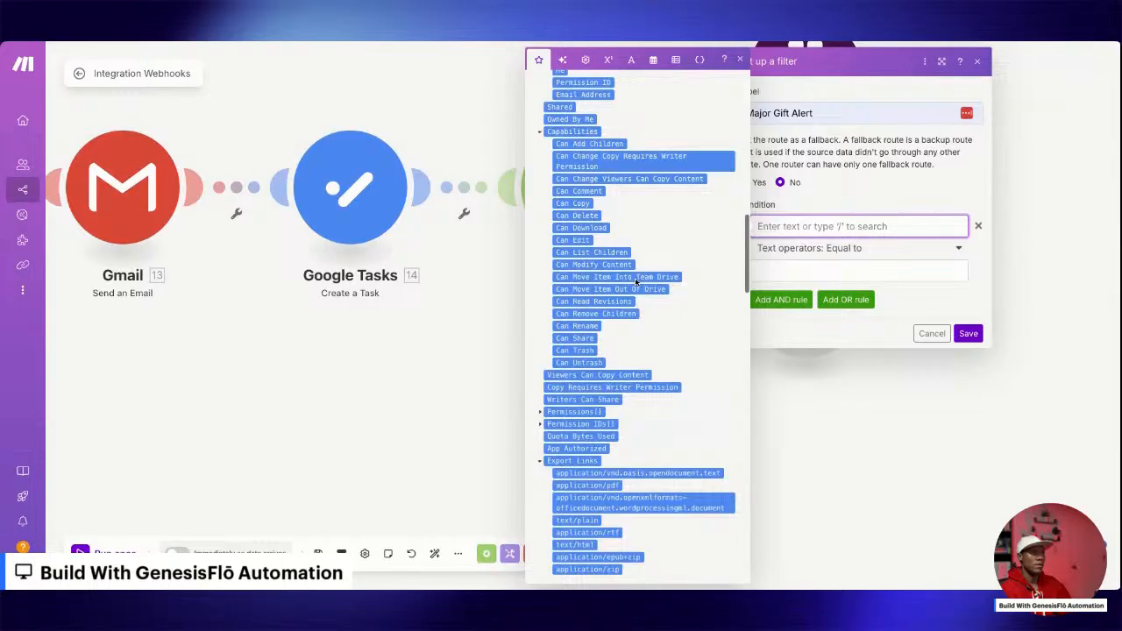
scroll(636, 283, down, 15)
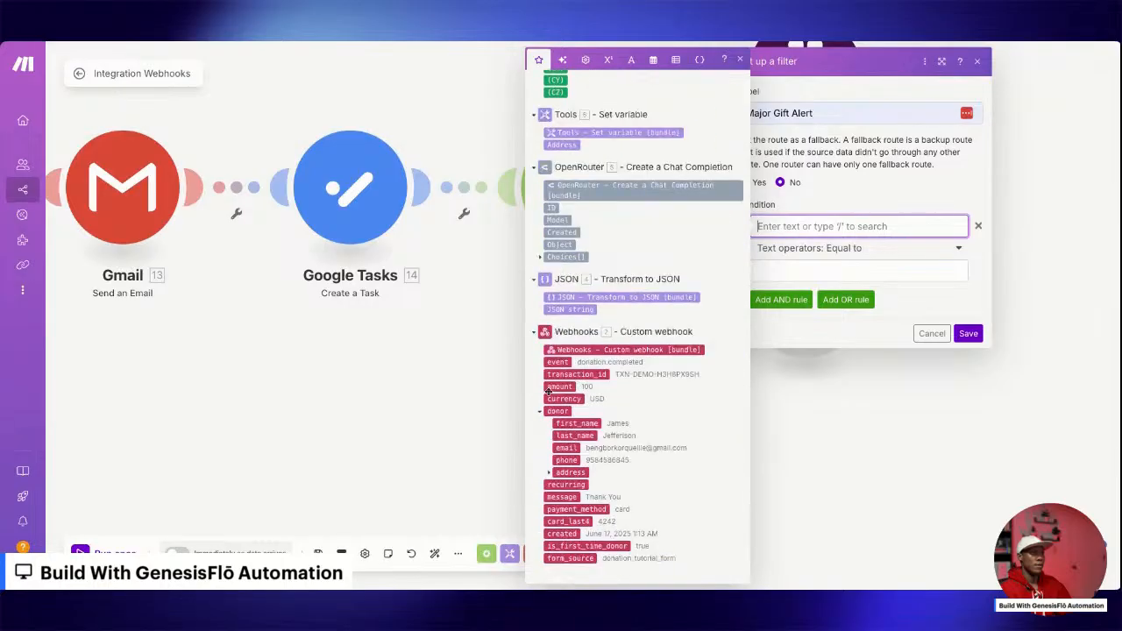
click(559, 386)
click(864, 249)
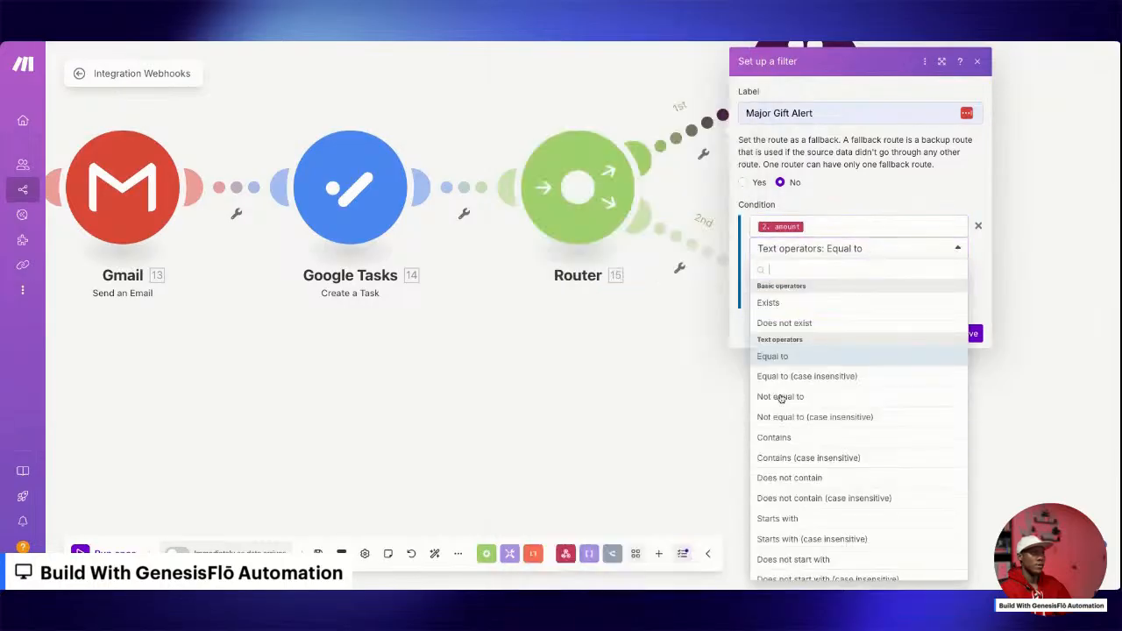
scroll(781, 399, down, 15)
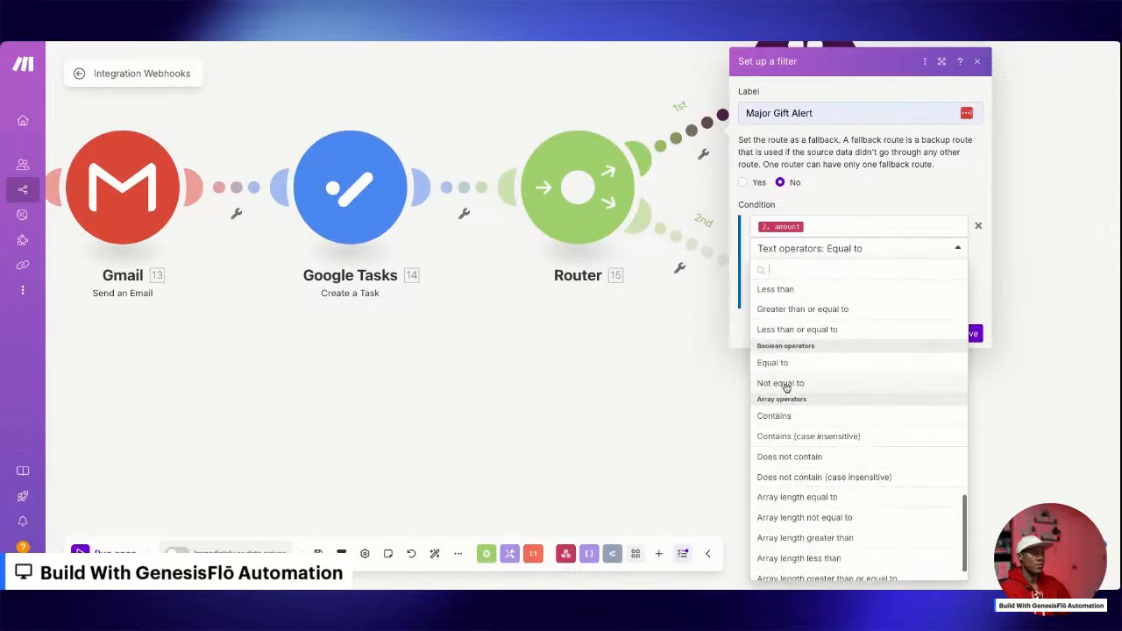
scroll(786, 387, up, 4)
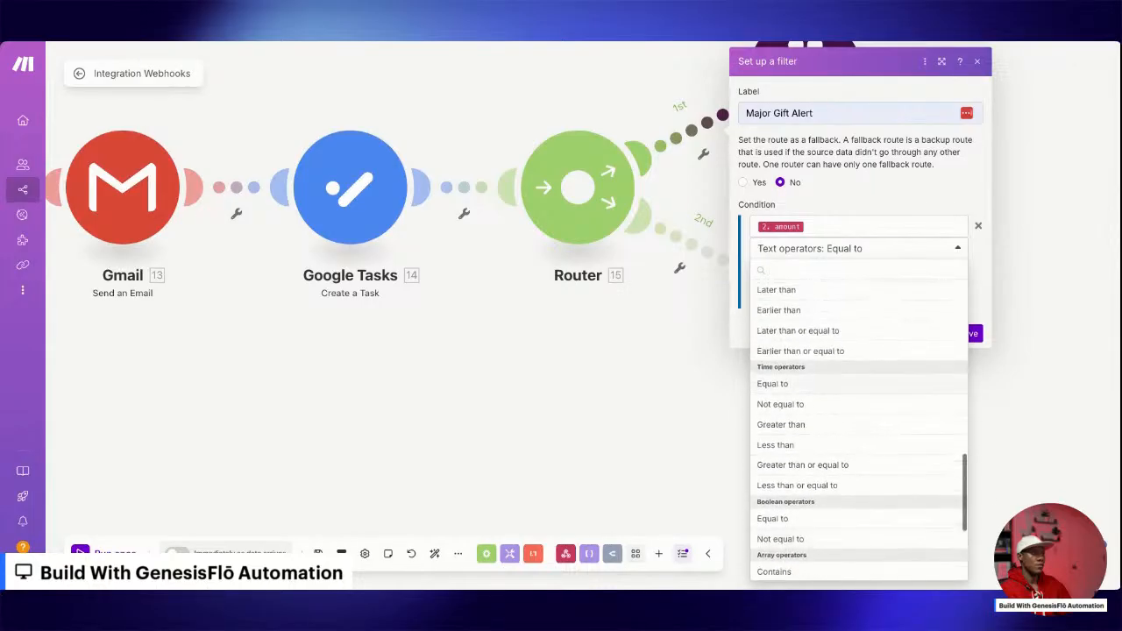
click(827, 471)
click(871, 271)
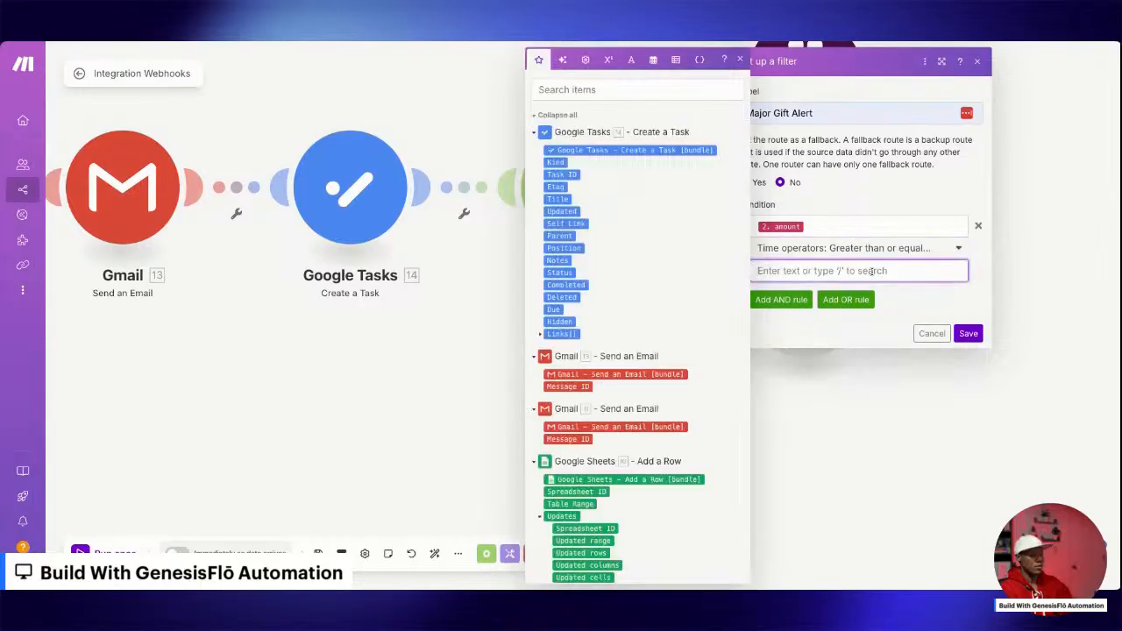
text(1000)
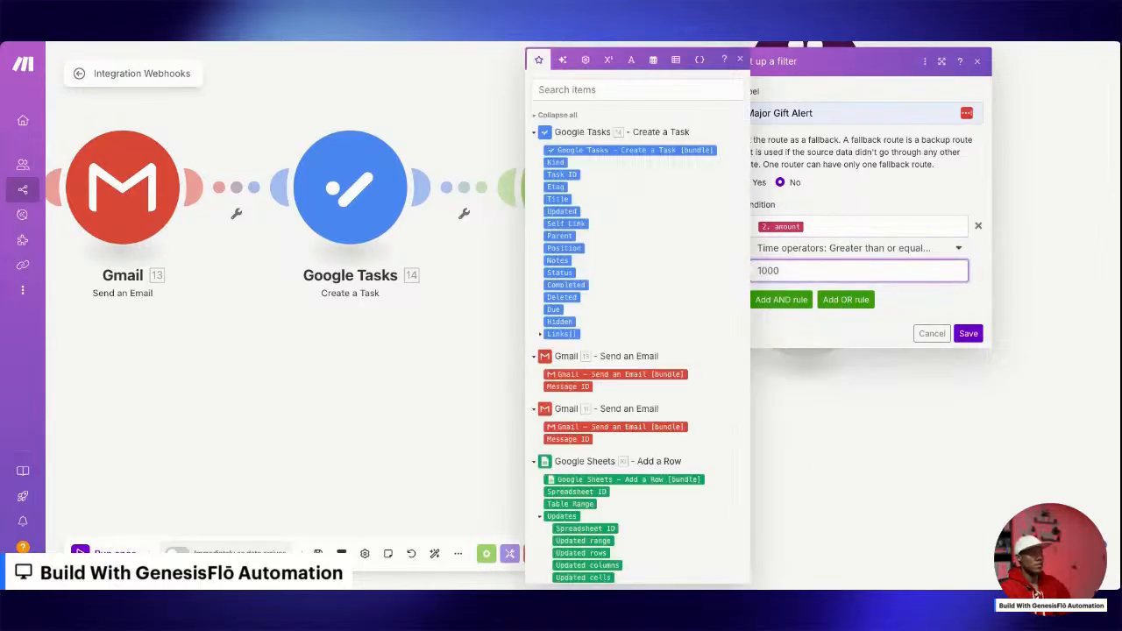
click(971, 338)
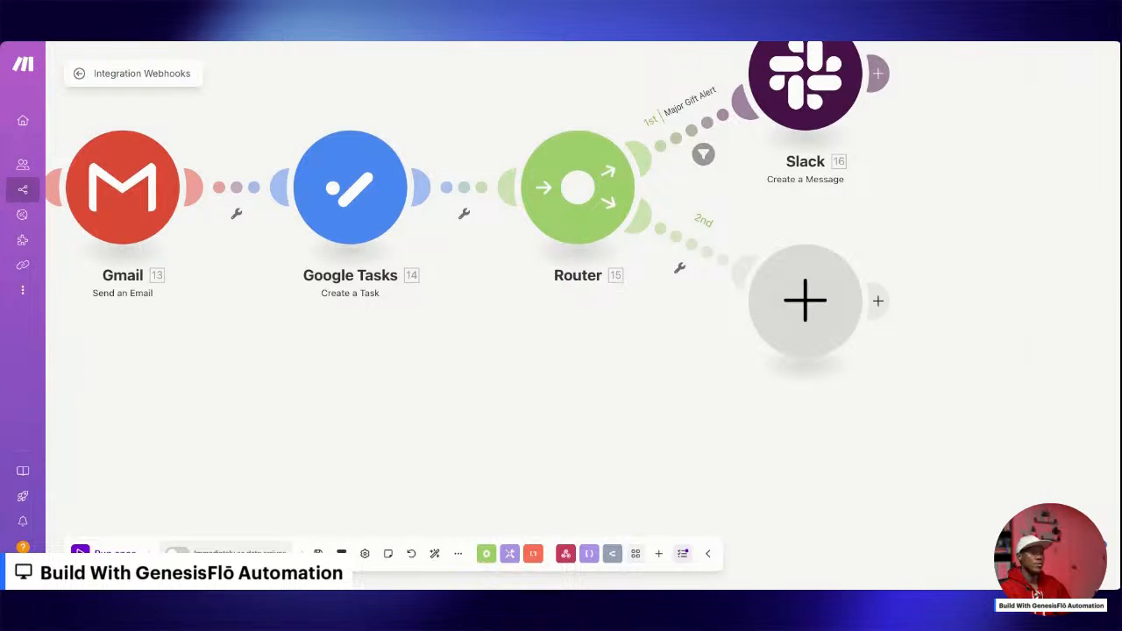
Add a Tools Sleep module on the router's second route with a delay of 5 seconds and save it.
click(805, 301)
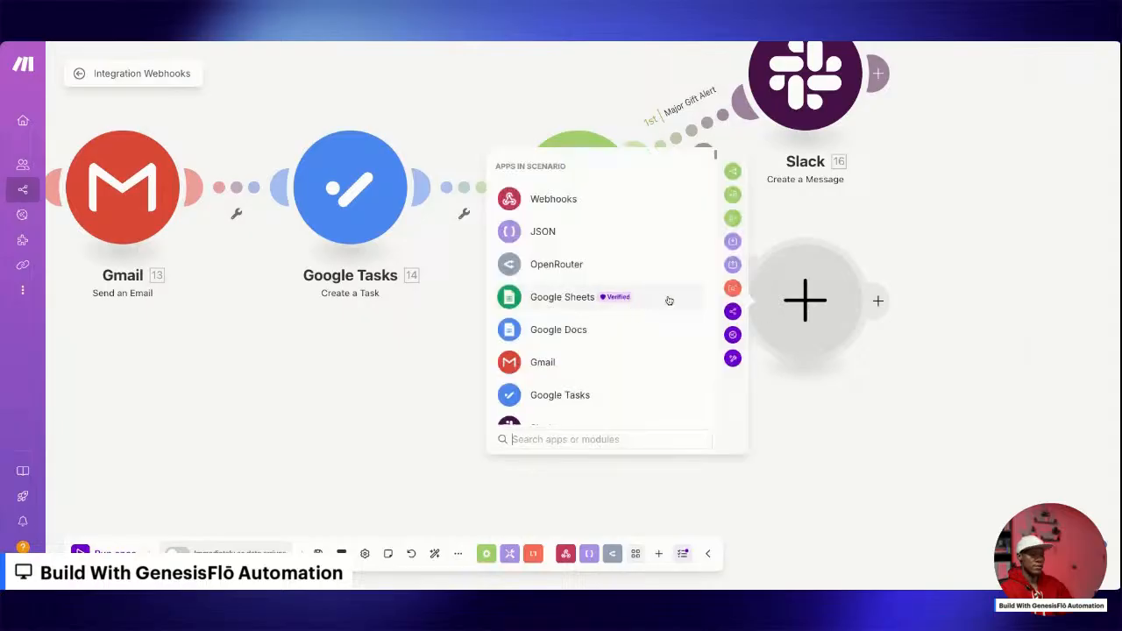
text(slee)
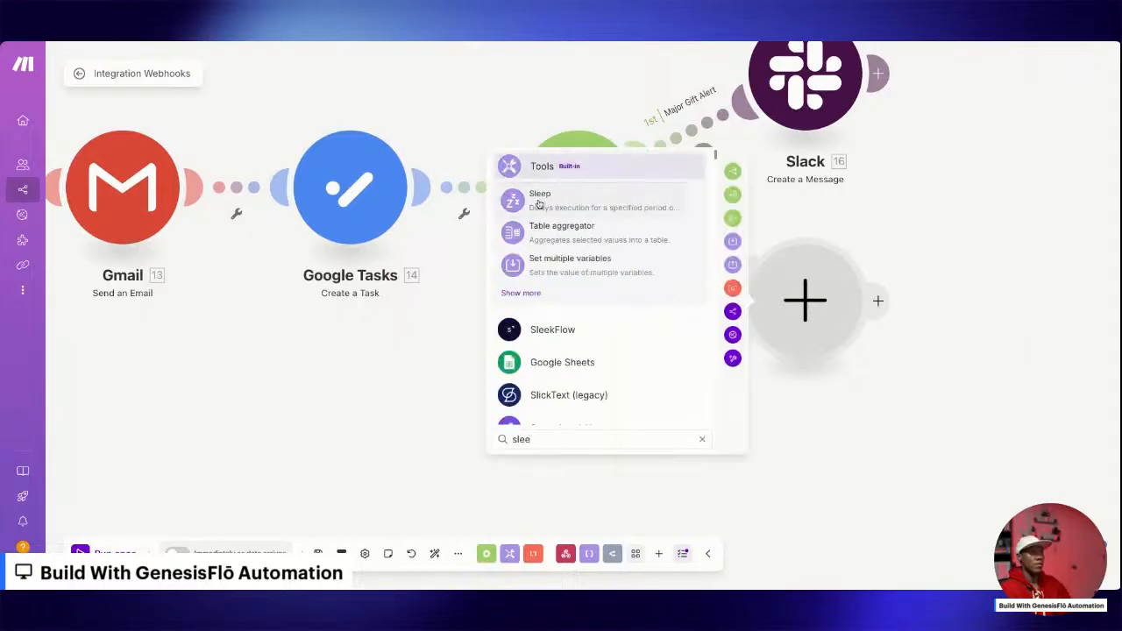
click(539, 200)
click(894, 289)
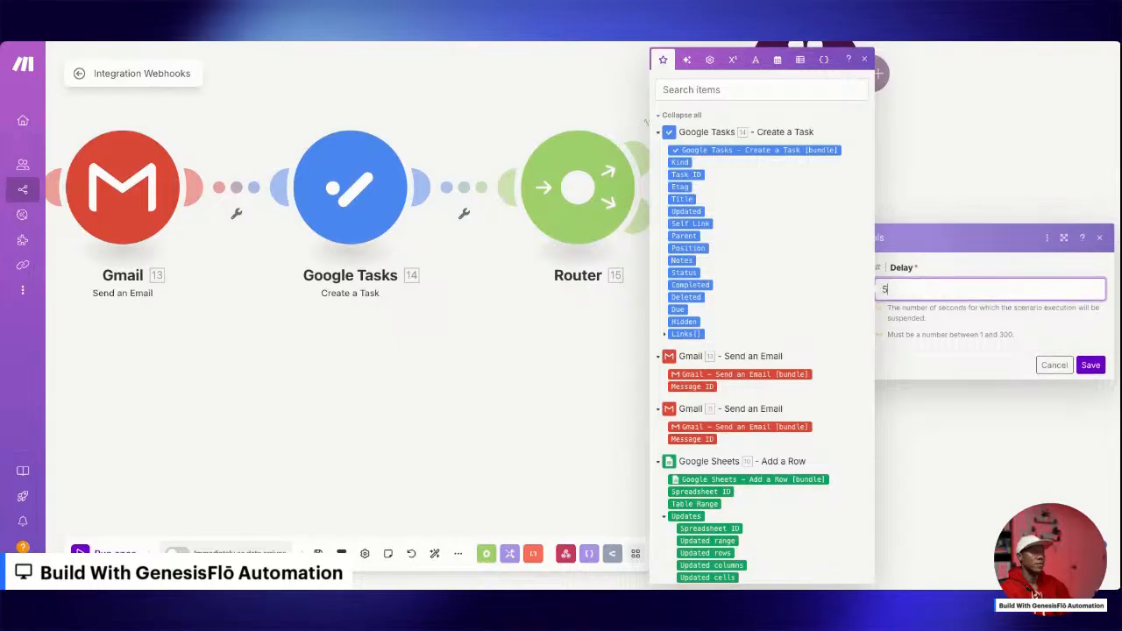
click(1090, 368)
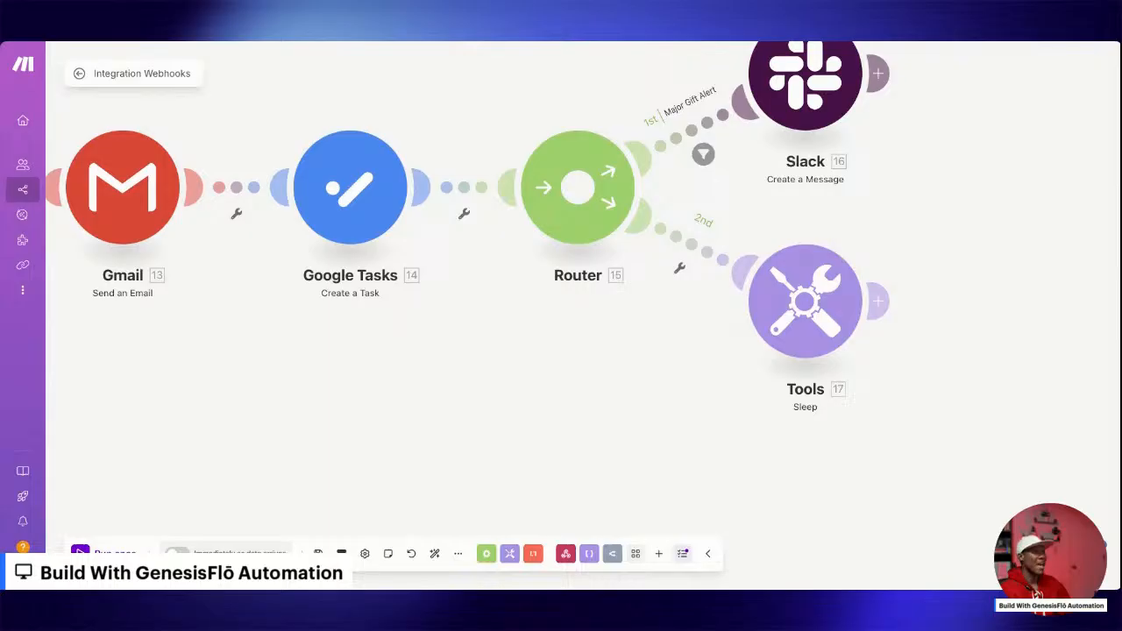
Add a Gmail Send an Email module after the Sleep module.
click(878, 301)
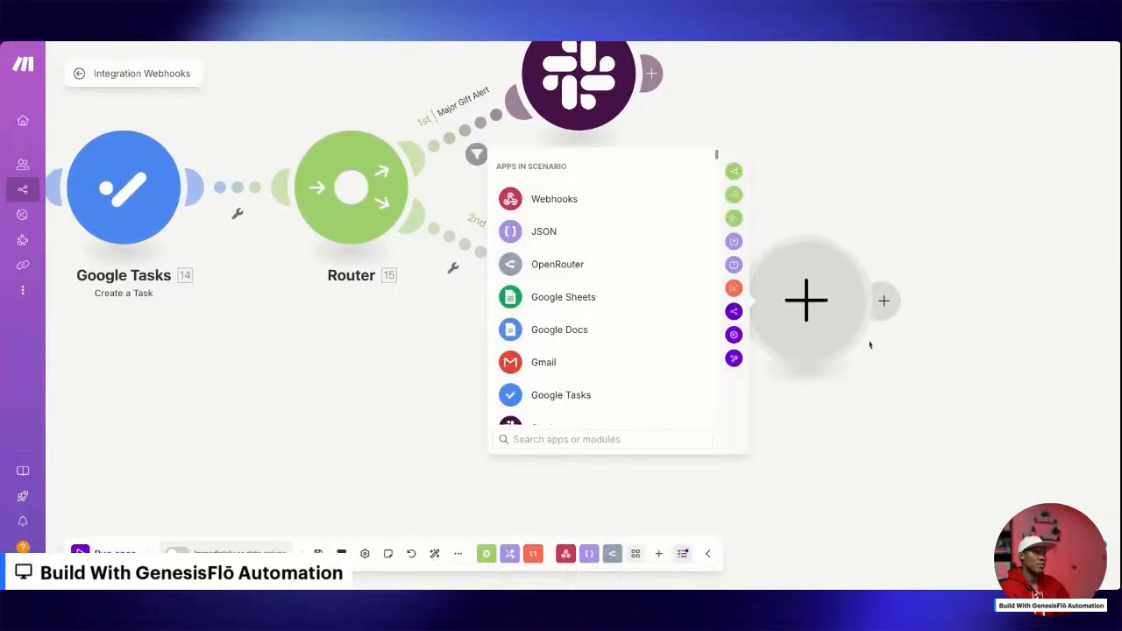
text(gmail)
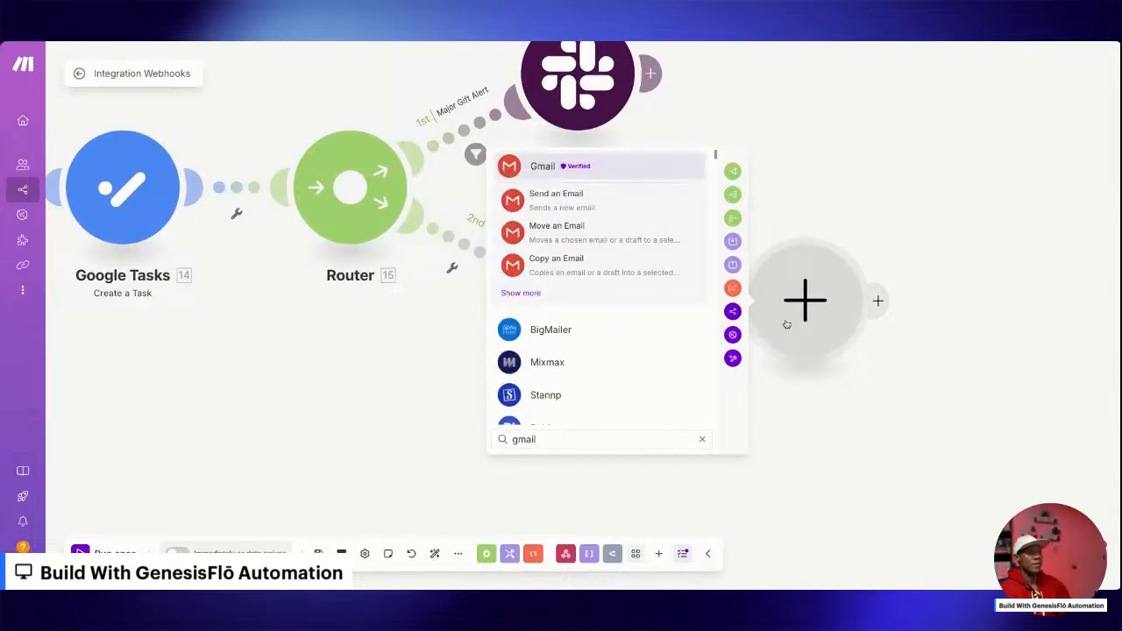
click(556, 201)
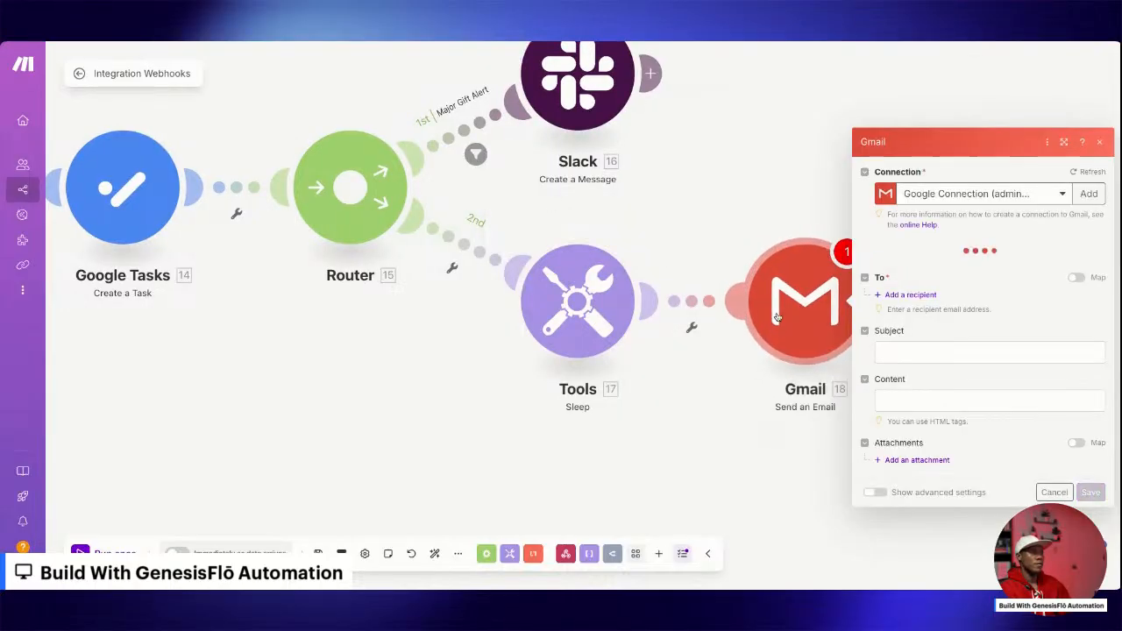
Set the email's recipient to the webhook donor's email field.
click(901, 268)
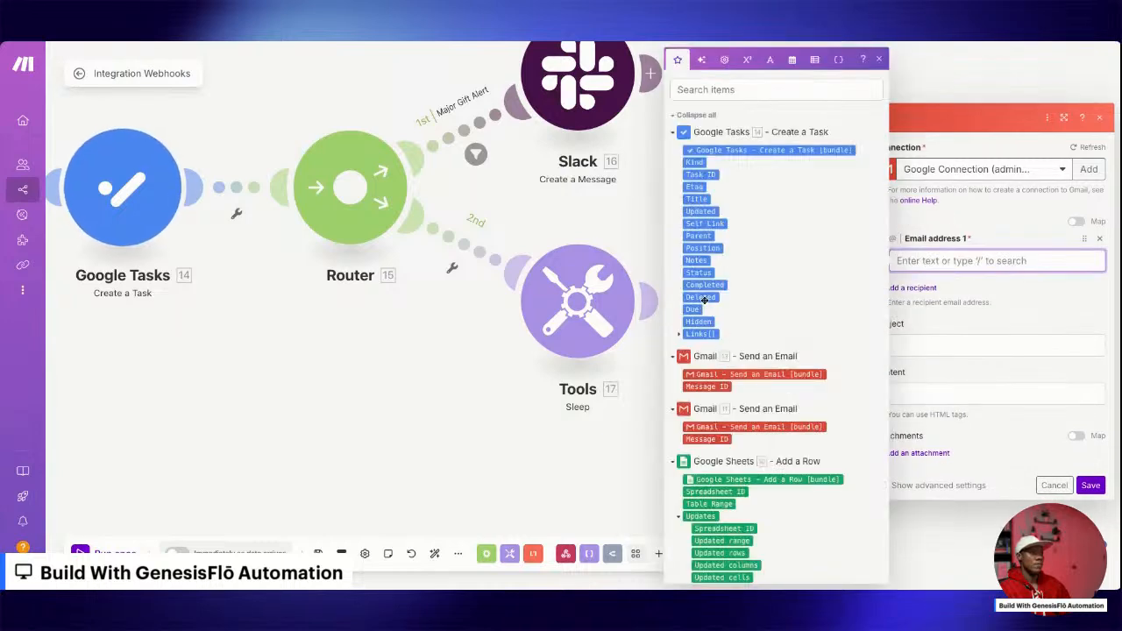
scroll(708, 297, down, 5)
click(707, 297)
scroll(707, 297, down, 10)
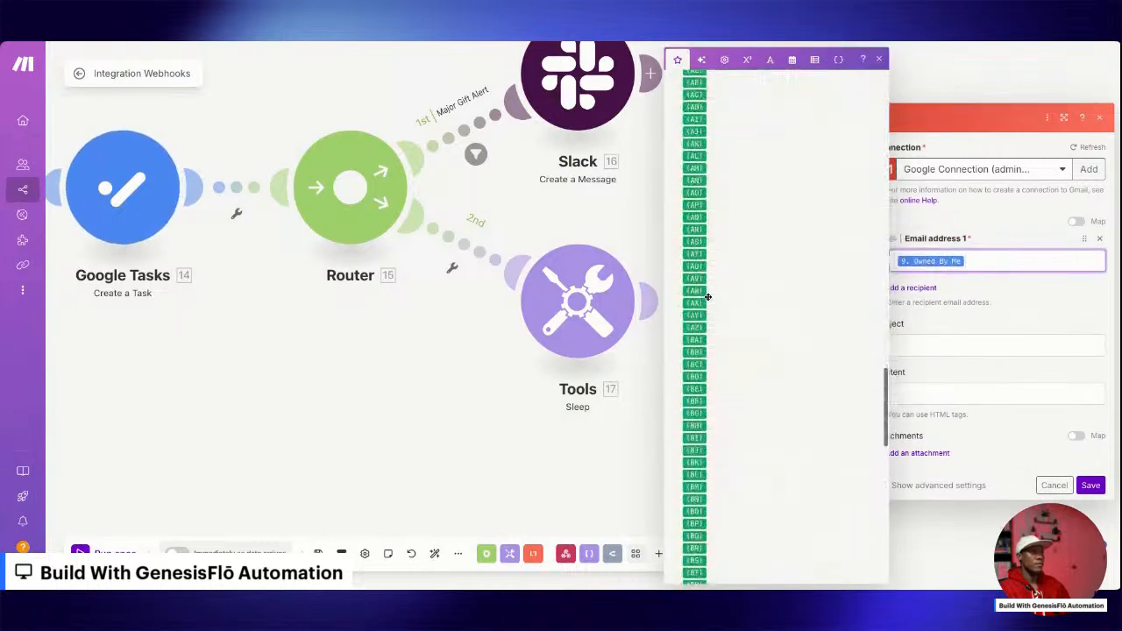
scroll(708, 297, down, 4)
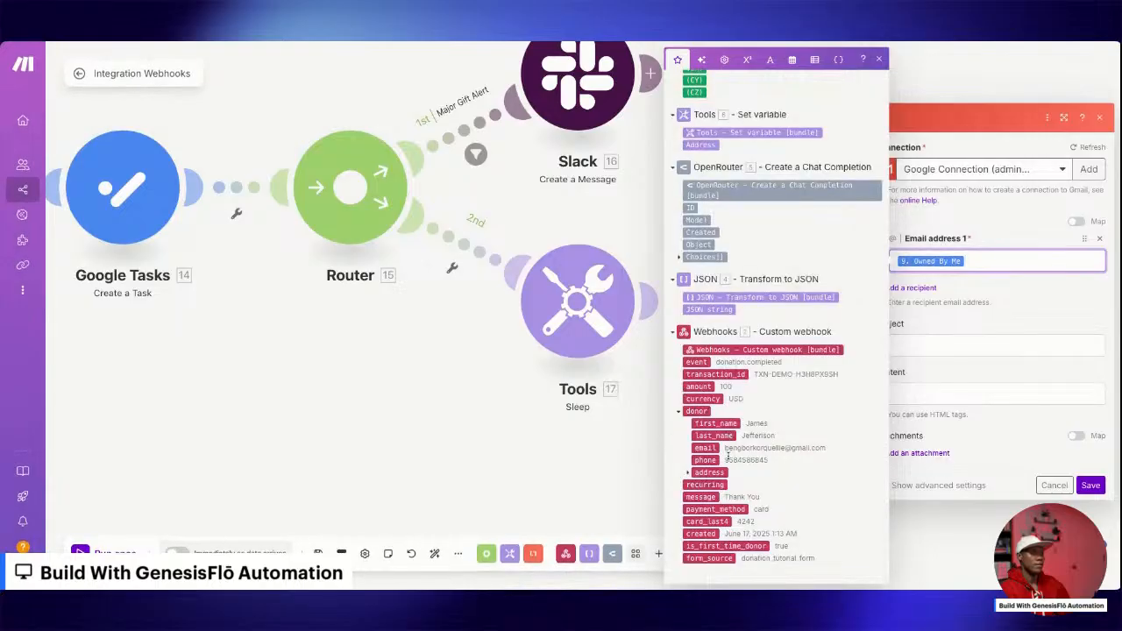
key(BackSpace)
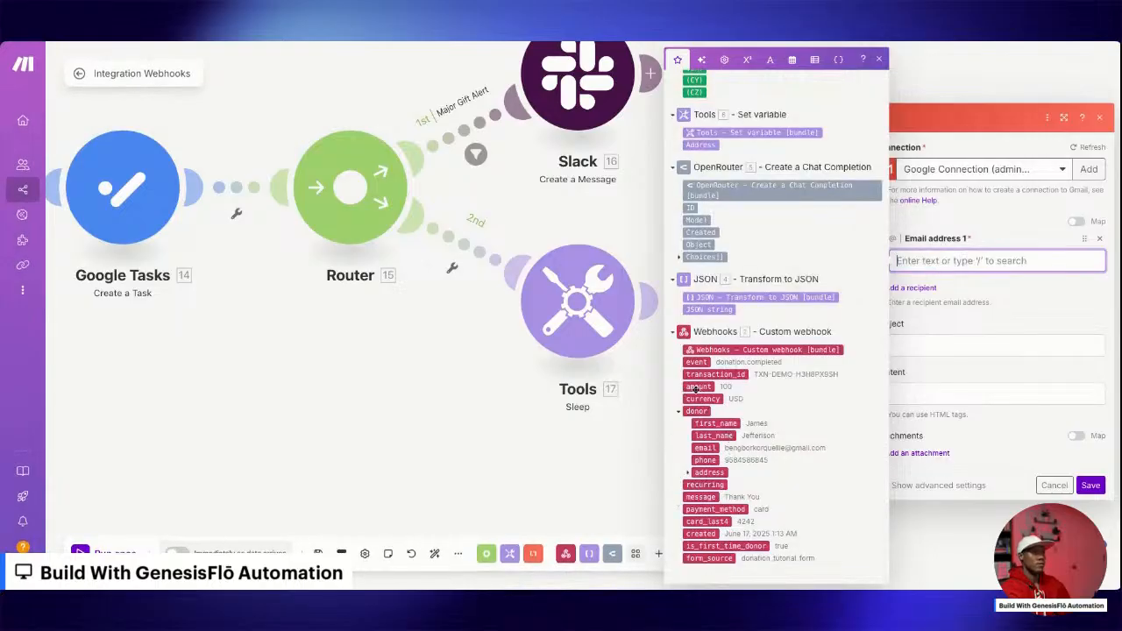
click(706, 449)
Enter "Your Gift is Already Making a Big Difference!" as the email subject.
click(952, 338)
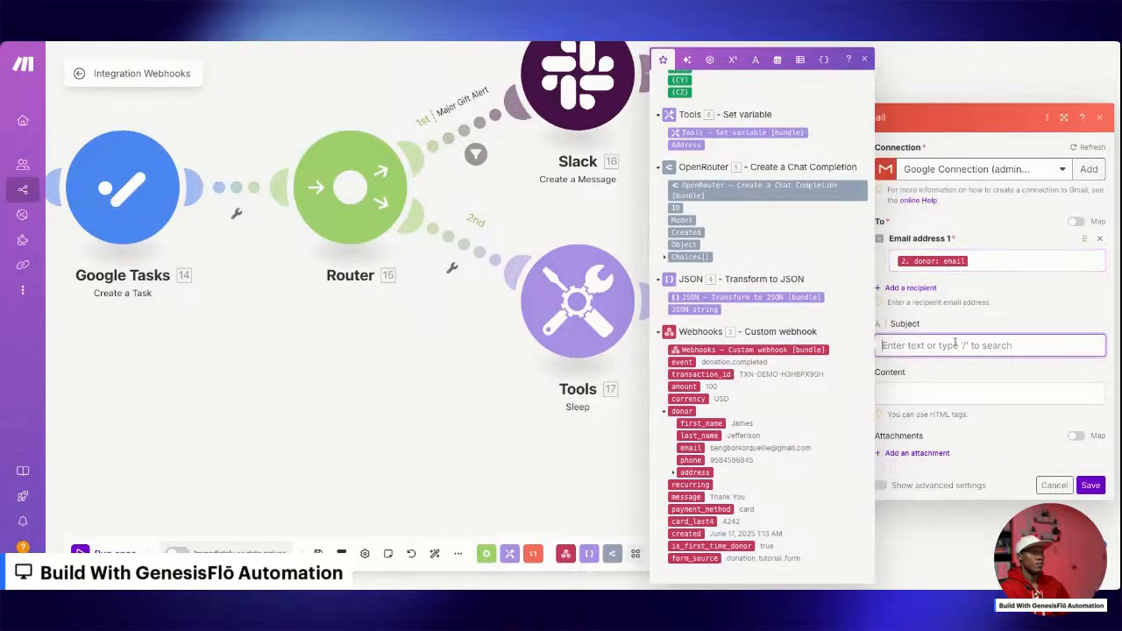
text(You)
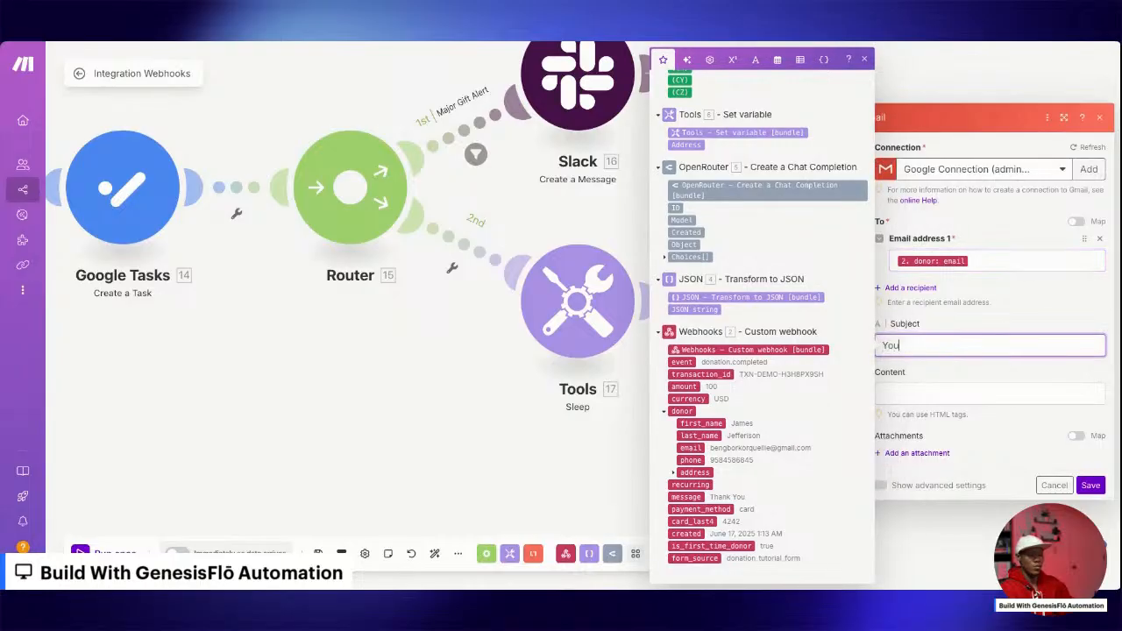
text(r Gift is Already )
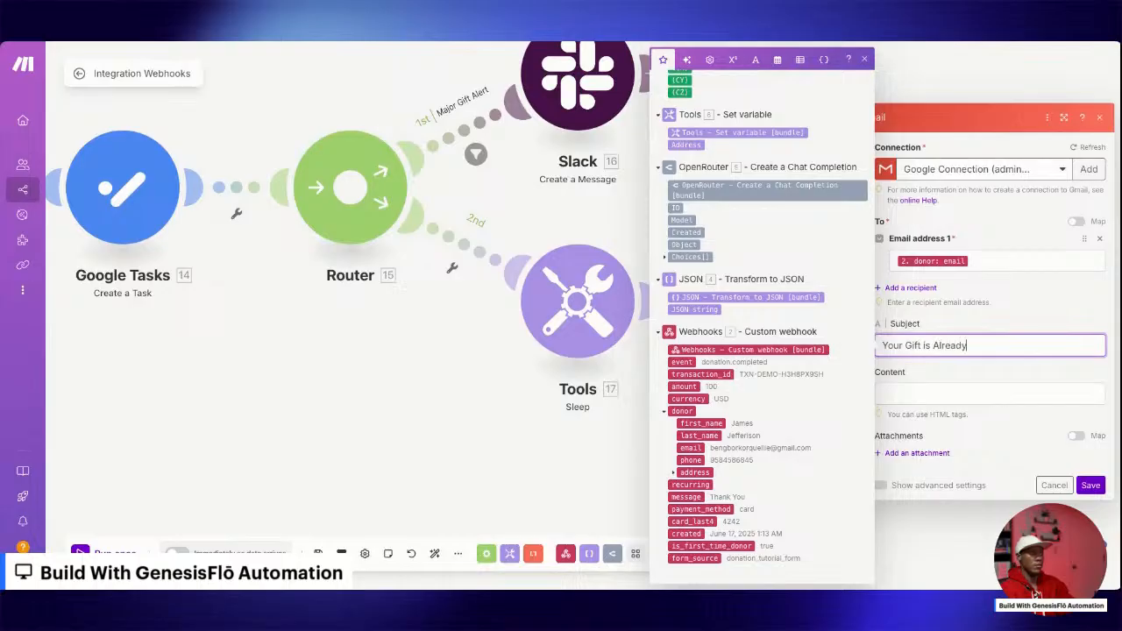
text(Making a big Difference)
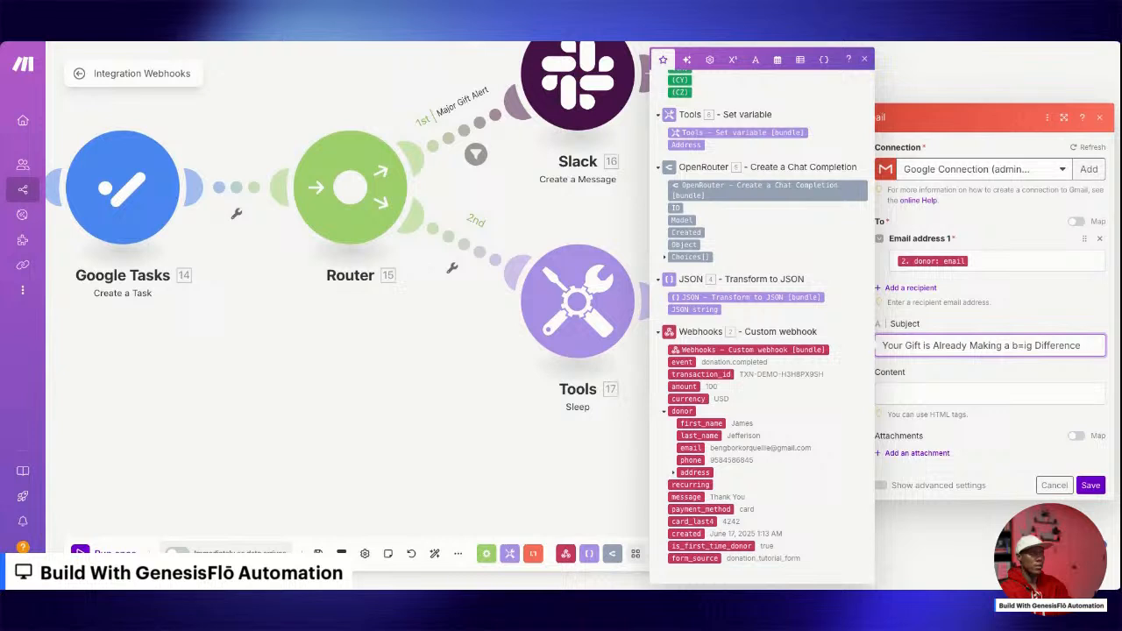
key(BackSpace)
text(B)
text(!)
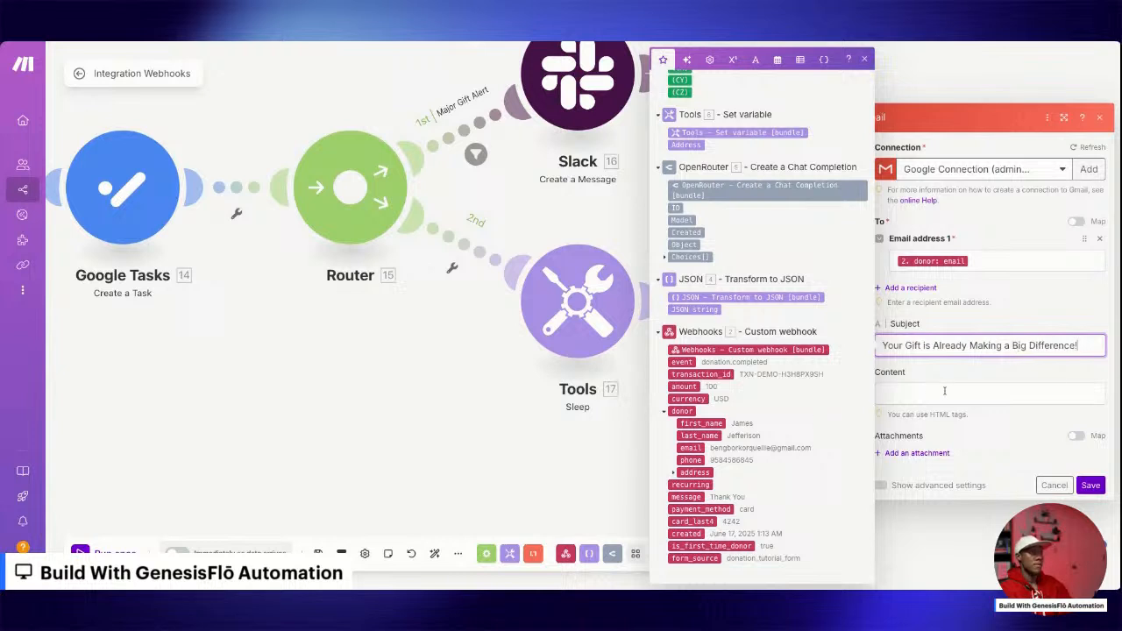
Paste the HTML email template as the content, replace the greeting's name placeholder with the webhook donor's first_name, and save the module.
click(944, 390)
key(ctrl+v)
scroll(960, 432, up, 15)
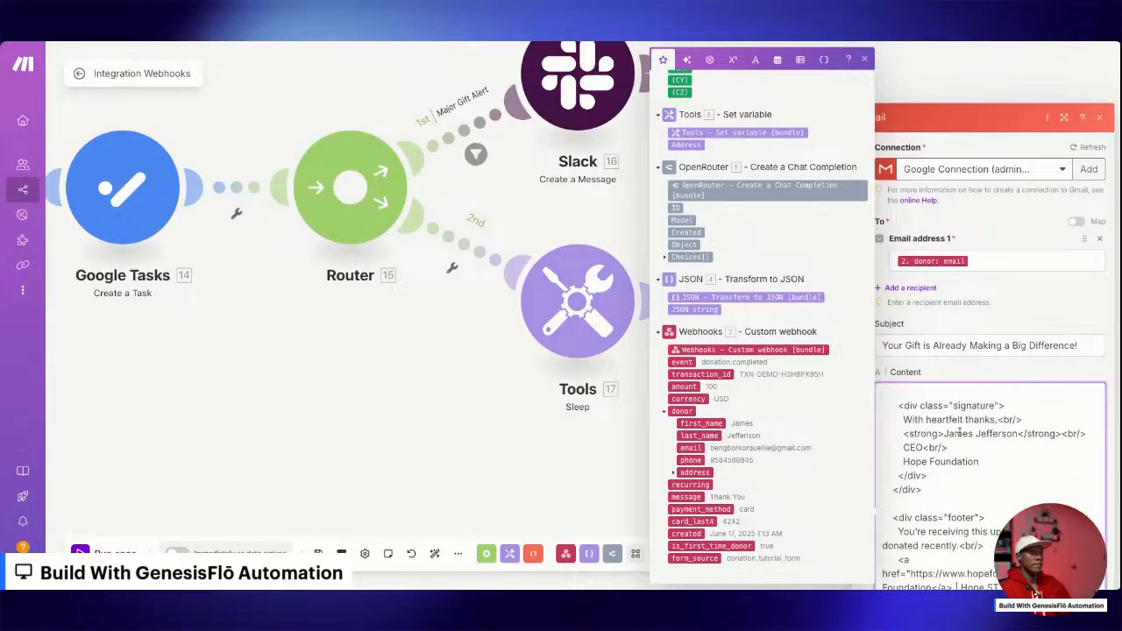
scroll(960, 432, up, 2)
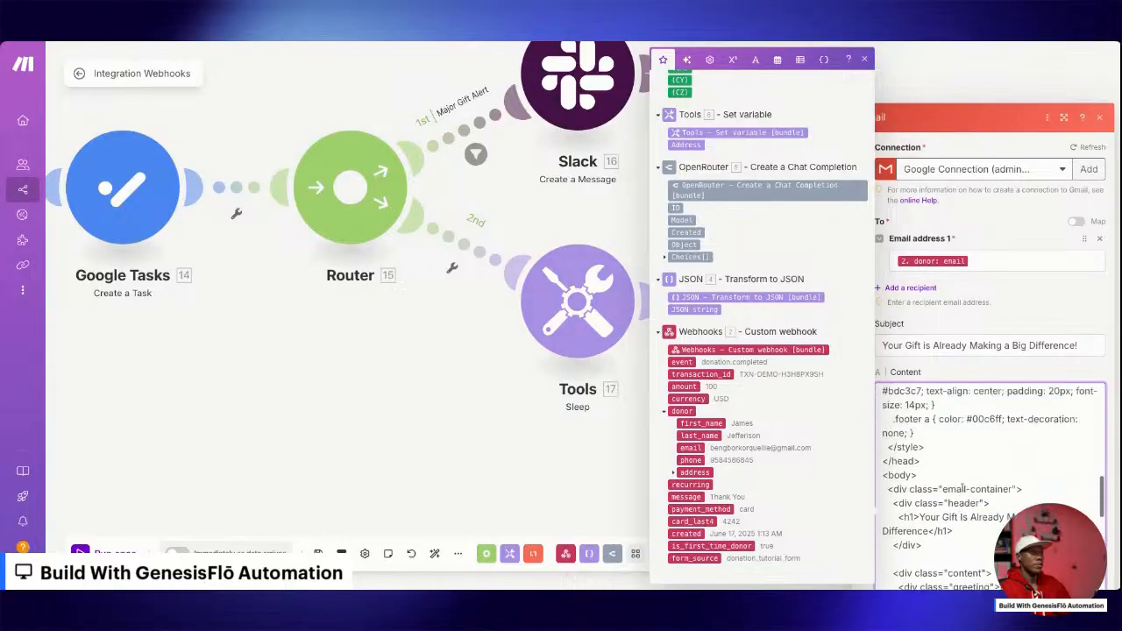
scroll(962, 438, down, 5)
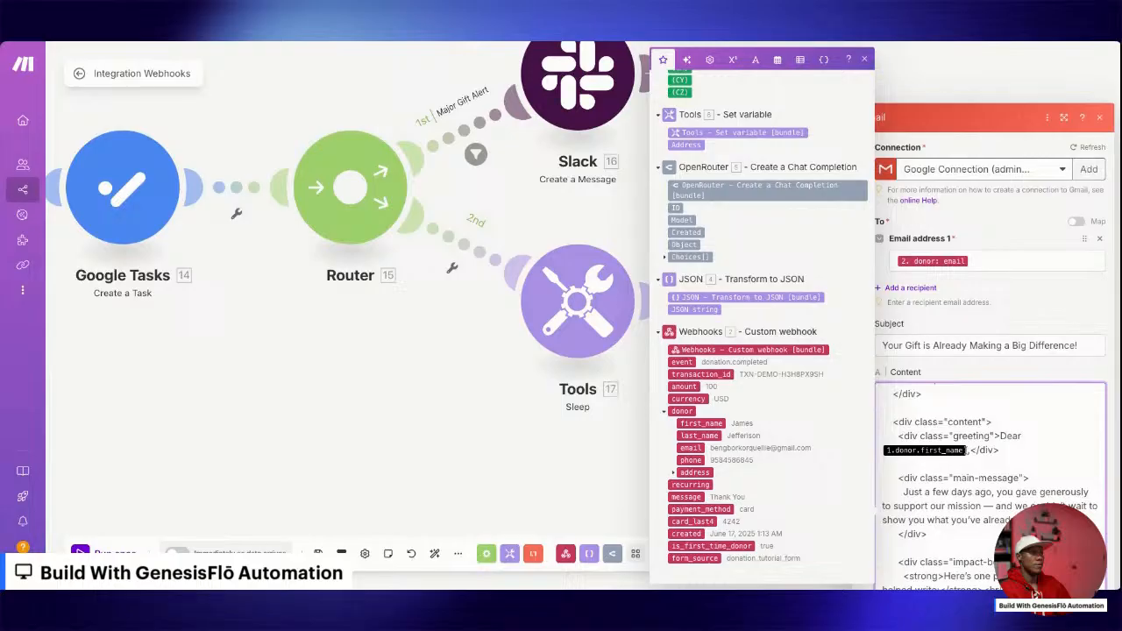
scroll(973, 450, down, 1)
key(BackSpace)
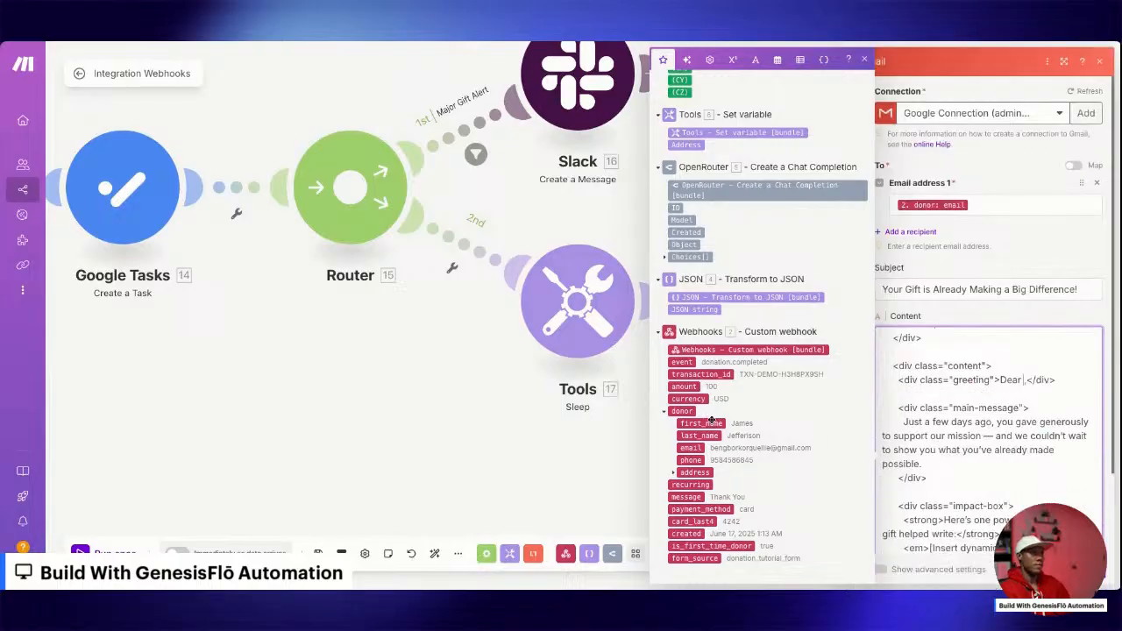
click(705, 422)
click(1104, 584)
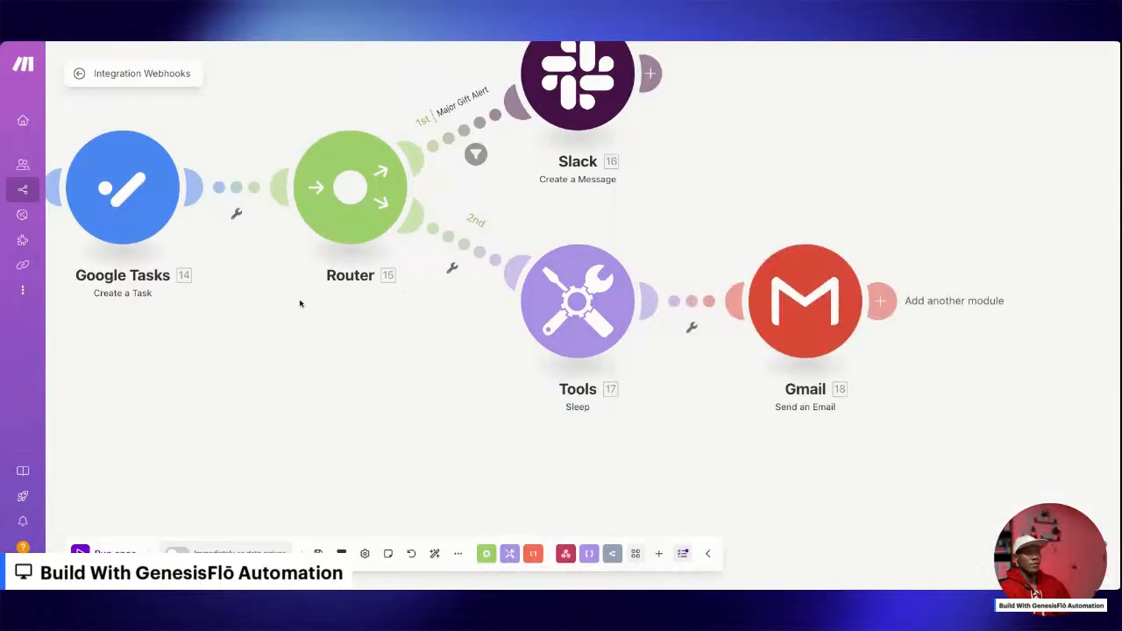
scroll(370, 283, down, 5)
scroll(370, 283, down, 3)
scroll(371, 270, up, 1)
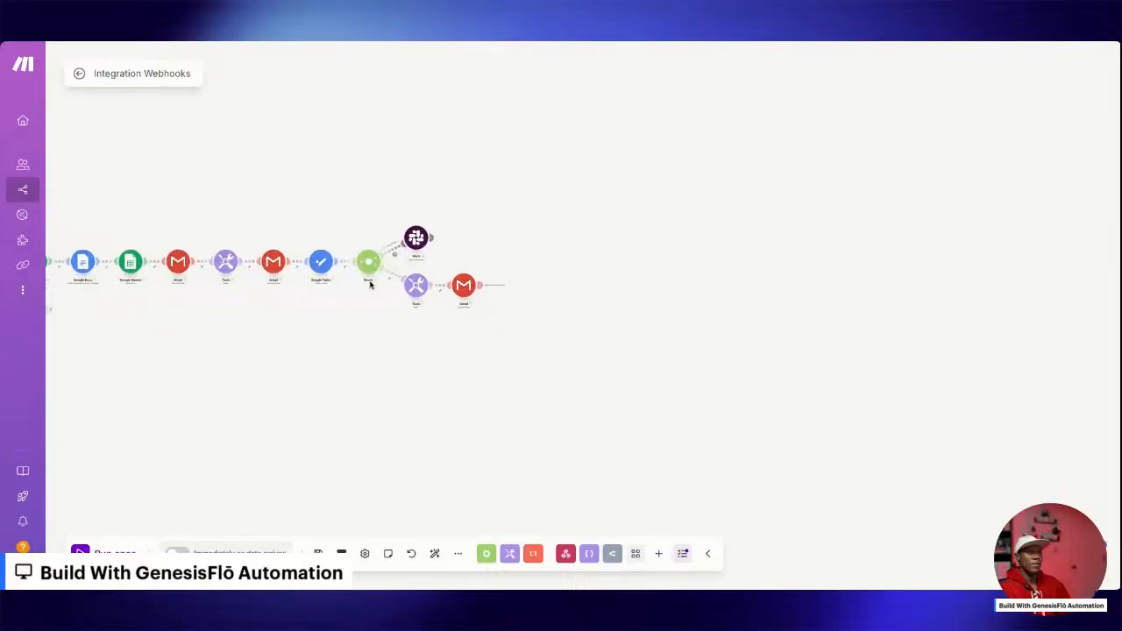
drag(293, 306, 514, 300)
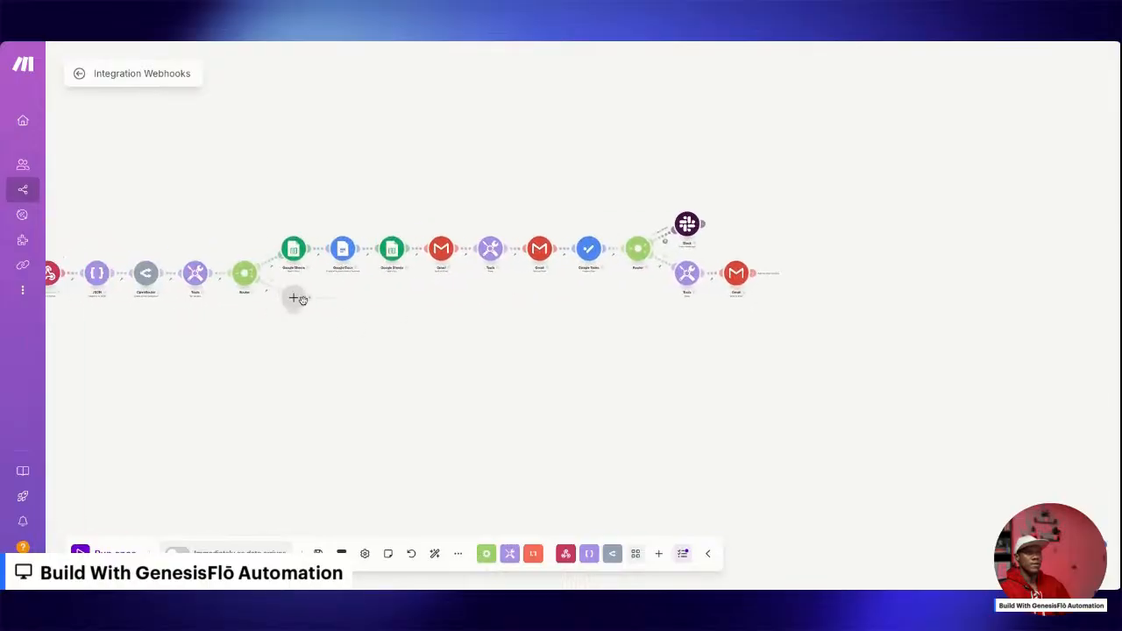
click(342, 297)
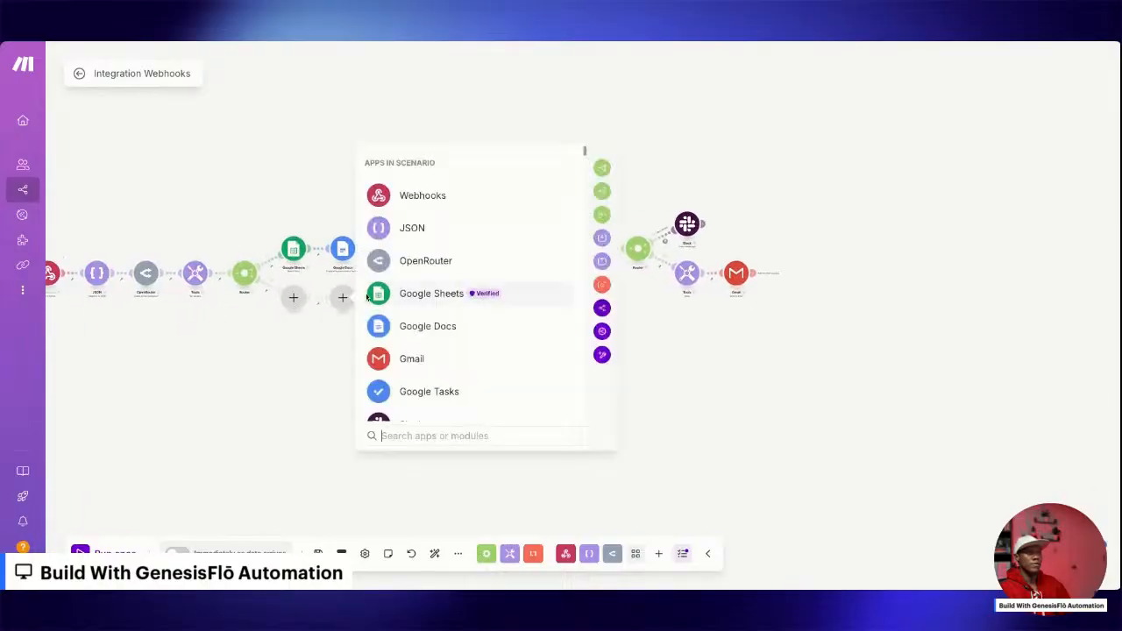
click(319, 348)
click(294, 300)
click(358, 295)
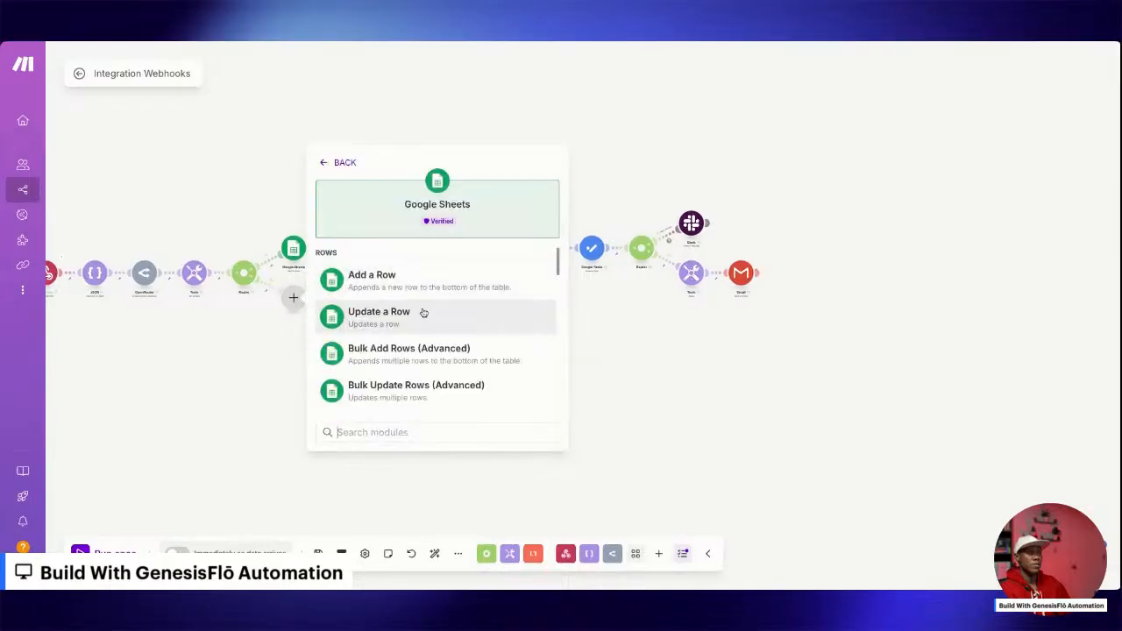
click(270, 351)
Copy the first Google Sheets search module on the upper branch and place the copy on the first router's lower branch.
right_click(294, 249)
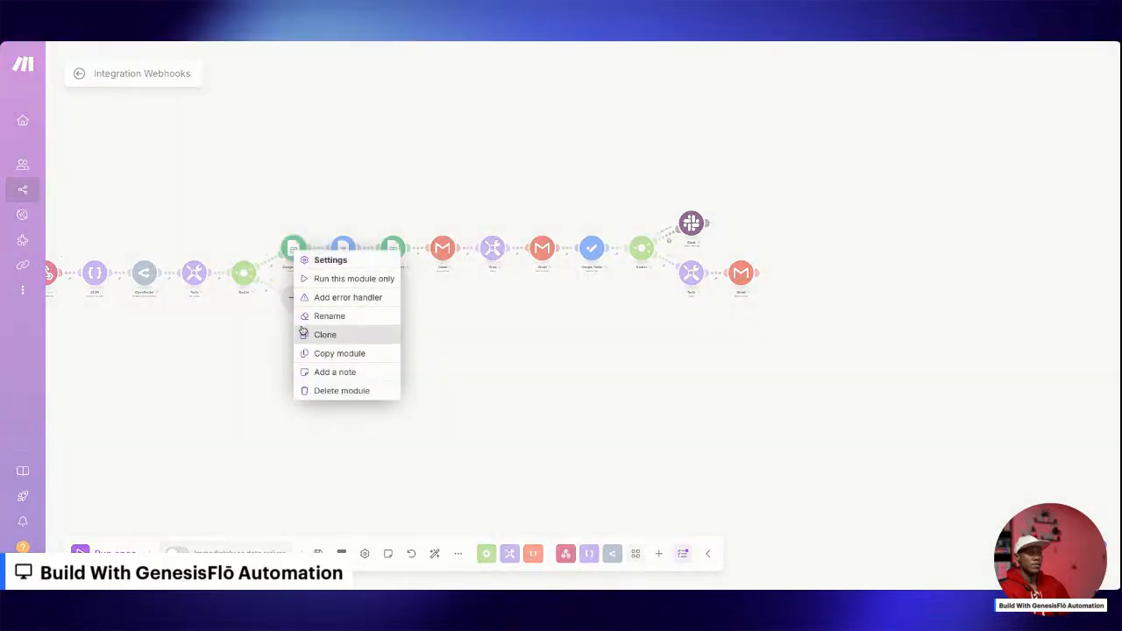
click(326, 355)
key(ctrl+v)
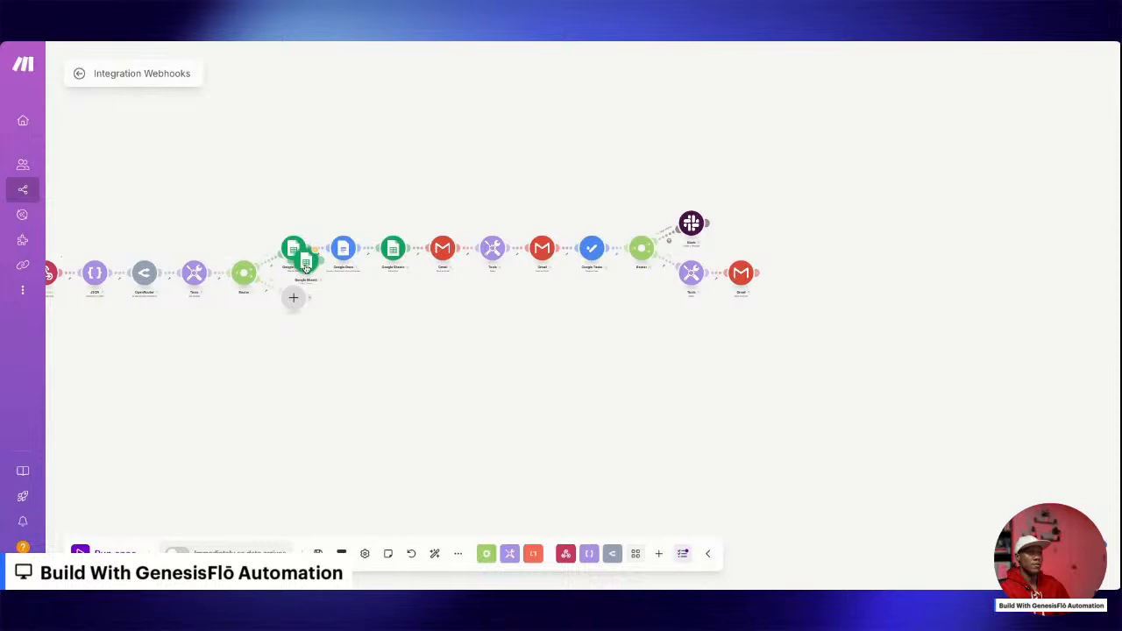
drag(303, 257, 389, 313)
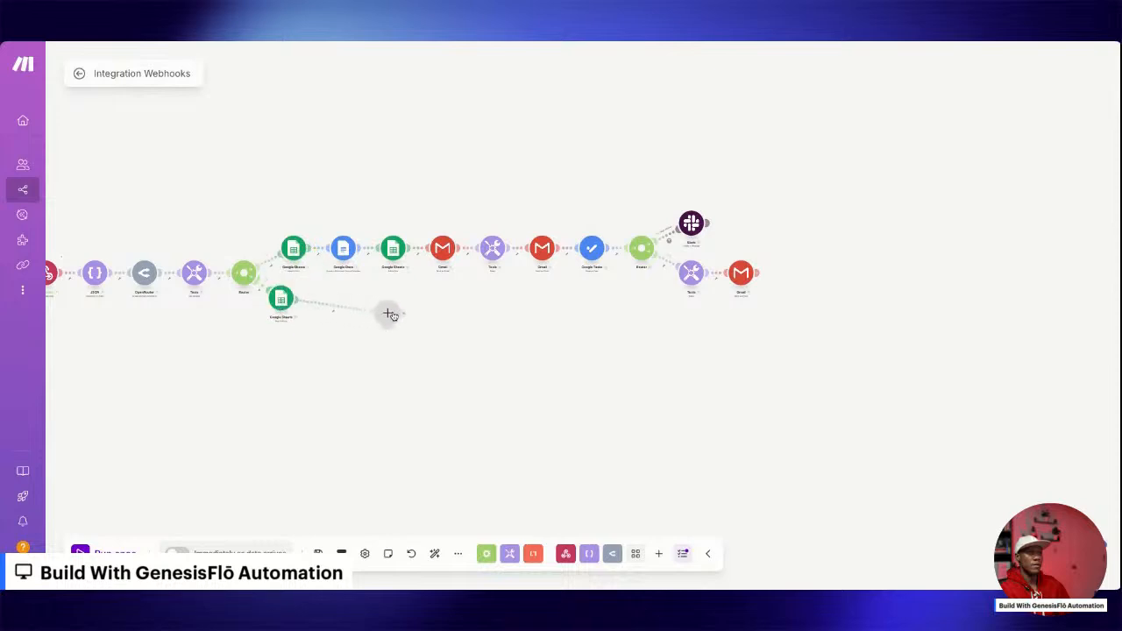
drag(287, 304, 314, 309)
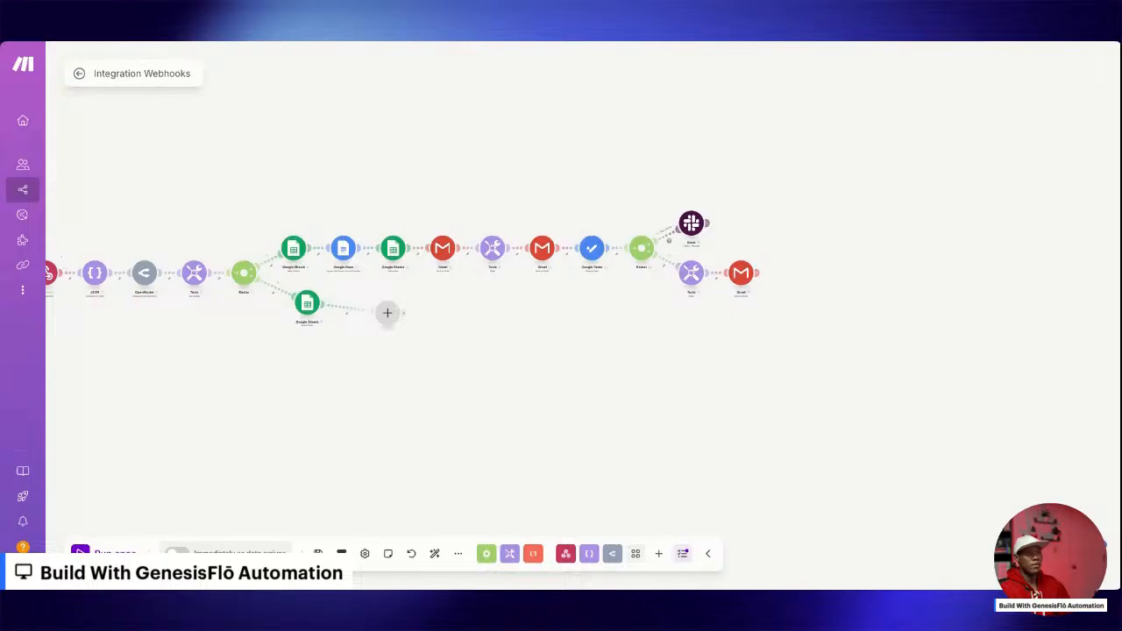
Add a Google Sheets Update a Row module after the copied search module on the lower branch.
click(388, 313)
click(487, 309)
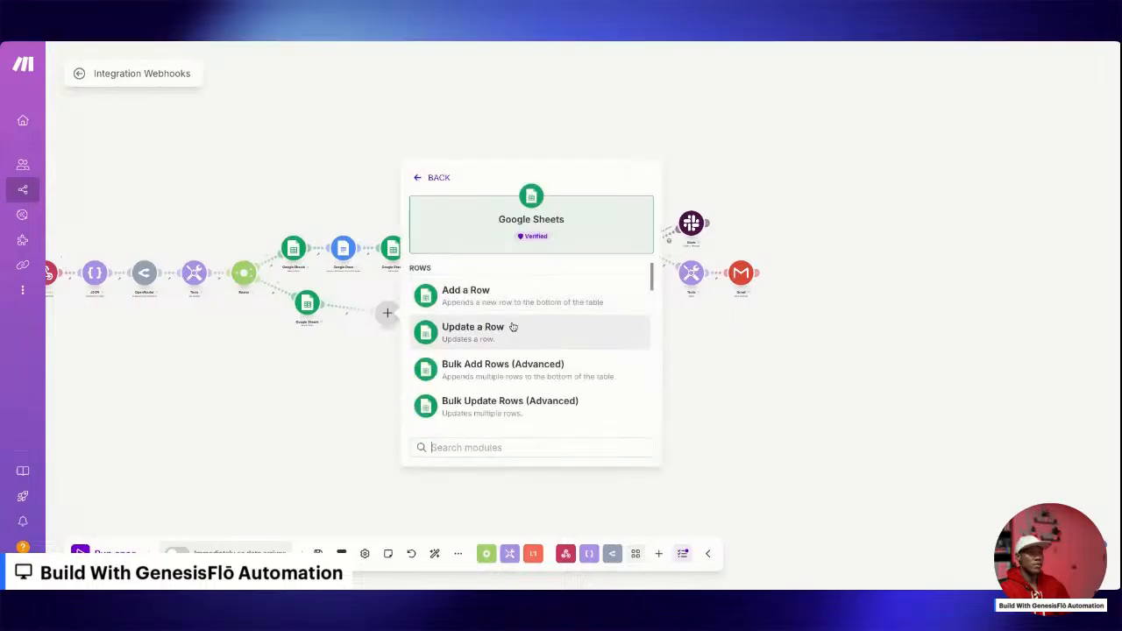
click(513, 328)
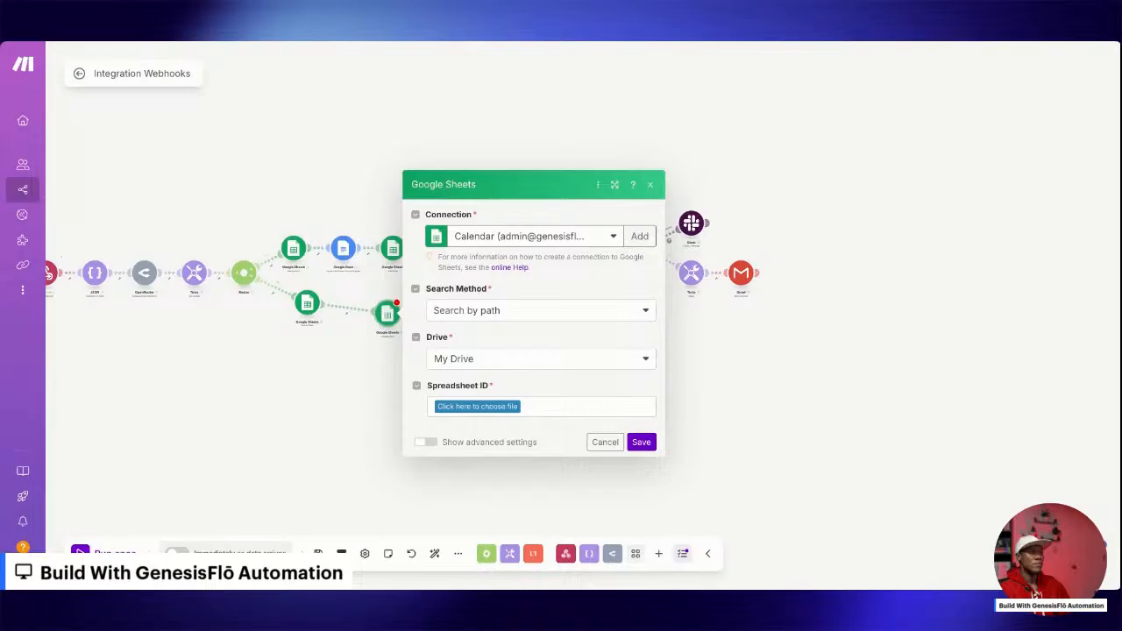
Point the row update at Sheet1 of the New Donors Record spreadsheet, using the Search Rows module's Row number as the row.
click(477, 406)
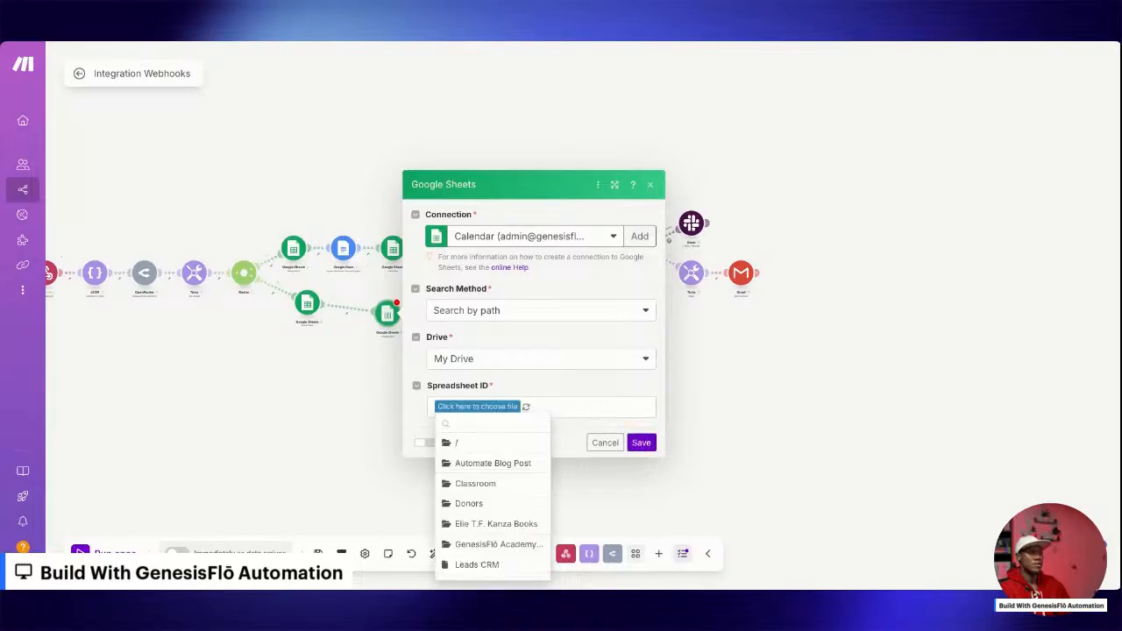
scroll(479, 517, down, 2)
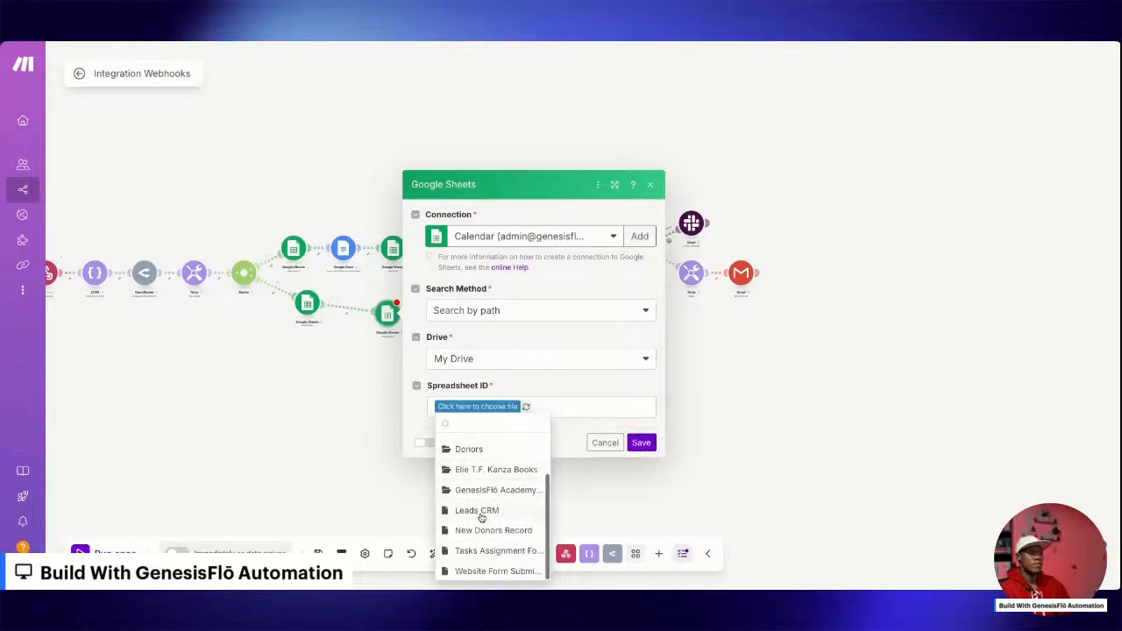
click(483, 533)
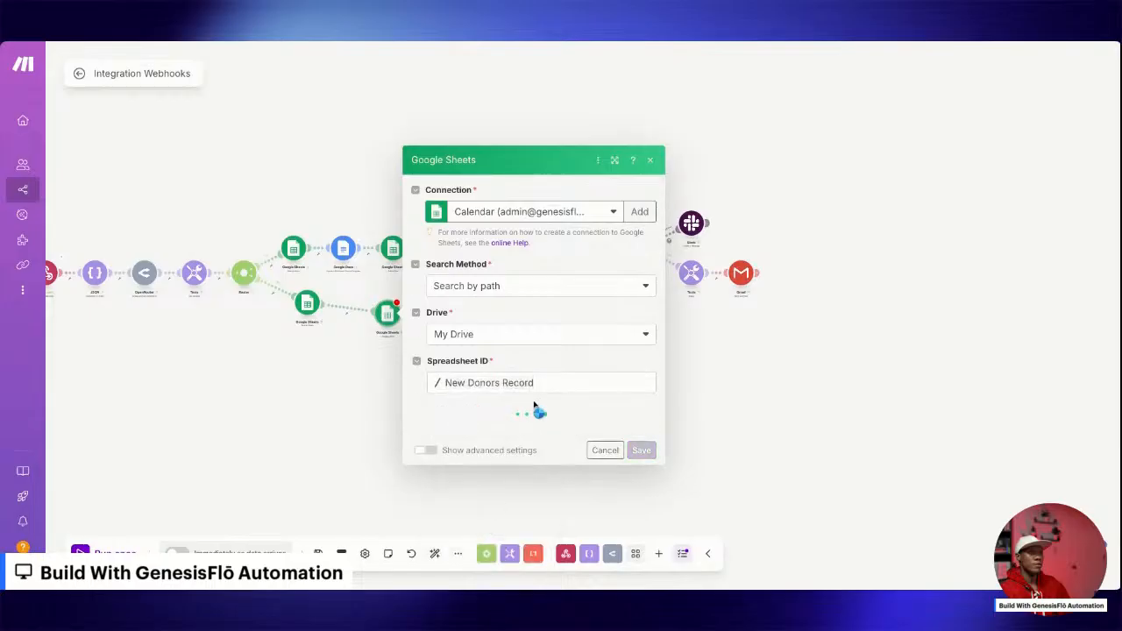
click(464, 439)
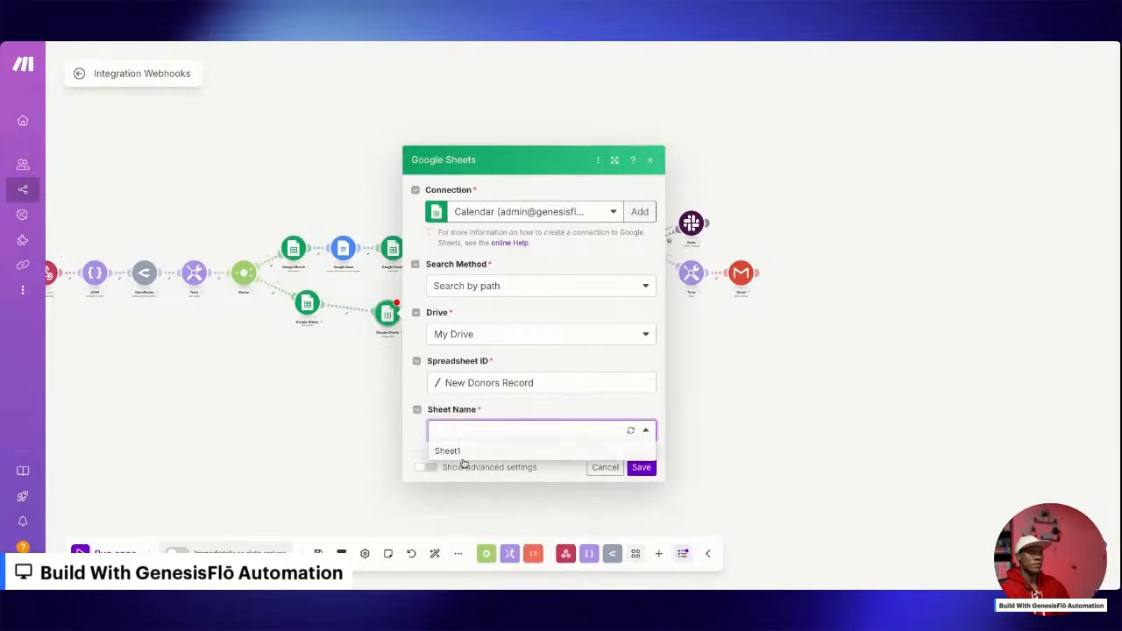
click(464, 456)
click(463, 412)
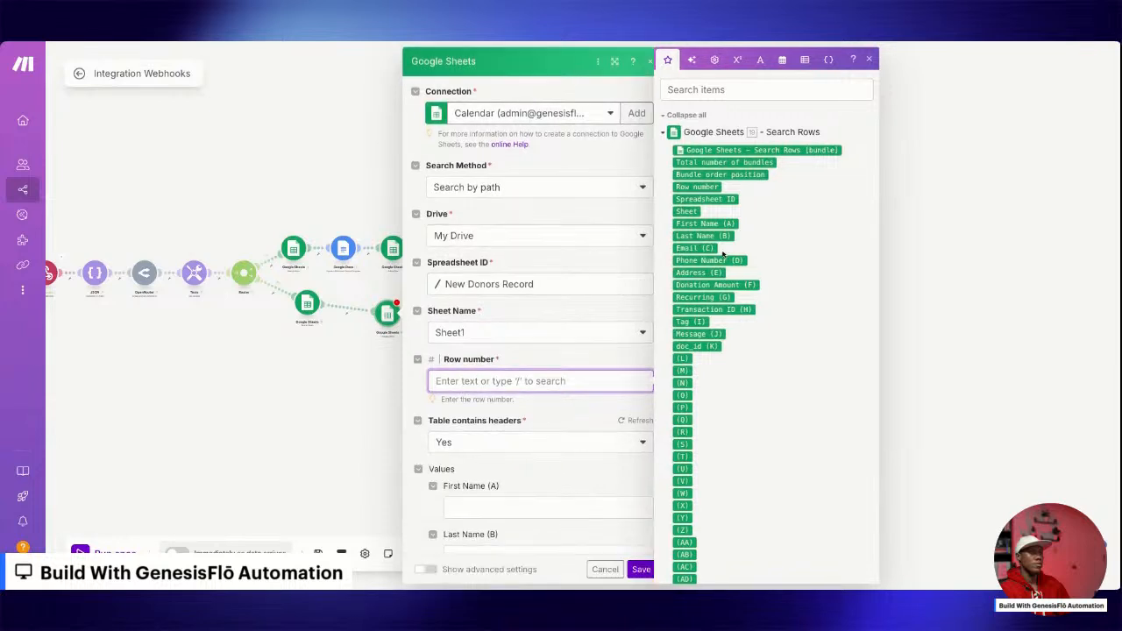
click(697, 185)
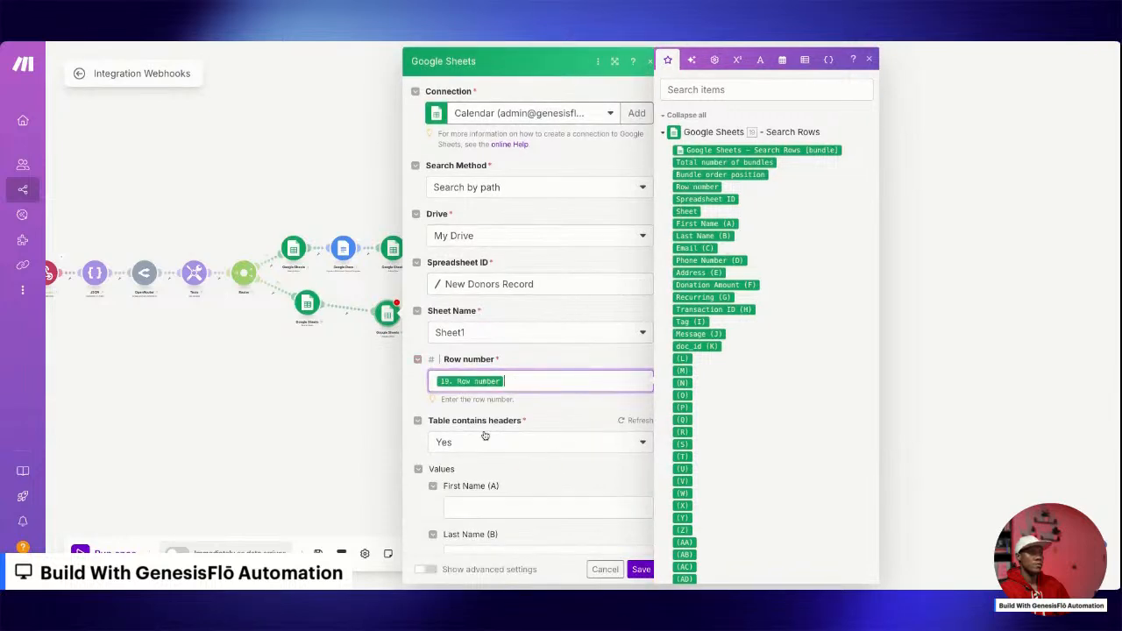
Map Donation Amount, Transaction ID and Message to the webhook's amount, transaction_id and message fields.
scroll(486, 436, down, 5)
scroll(486, 436, down, 1)
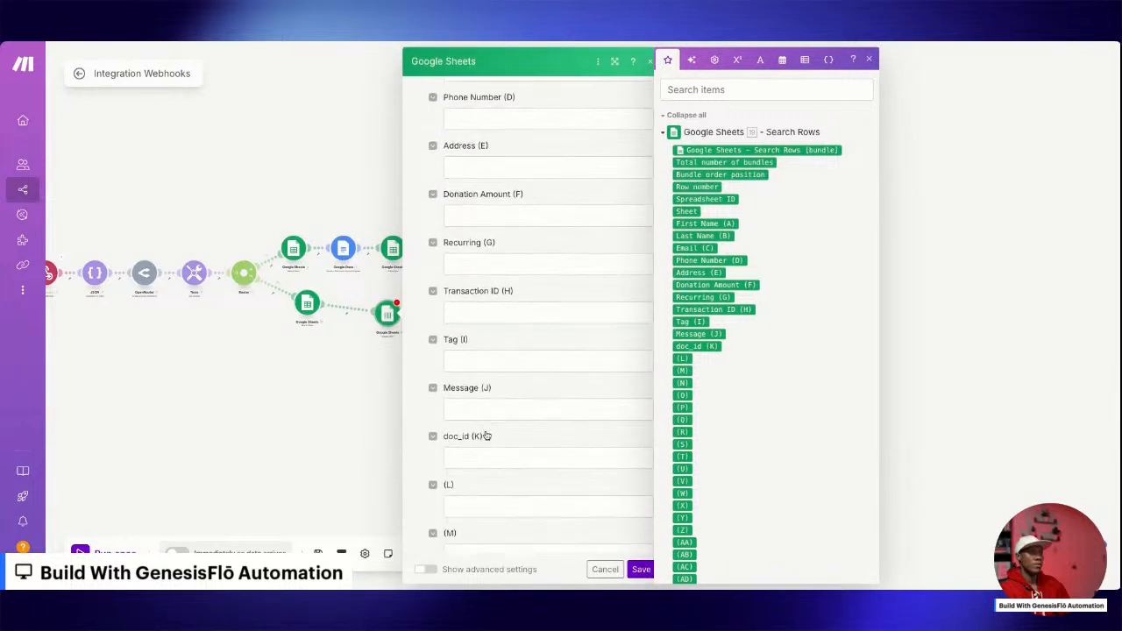
click(471, 214)
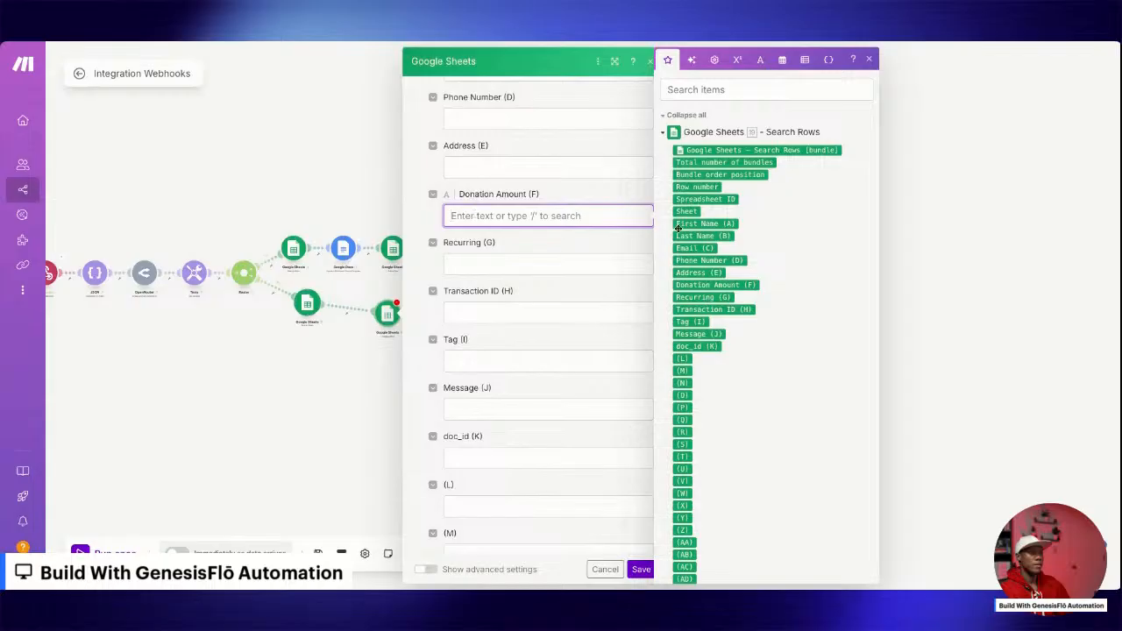
click(664, 131)
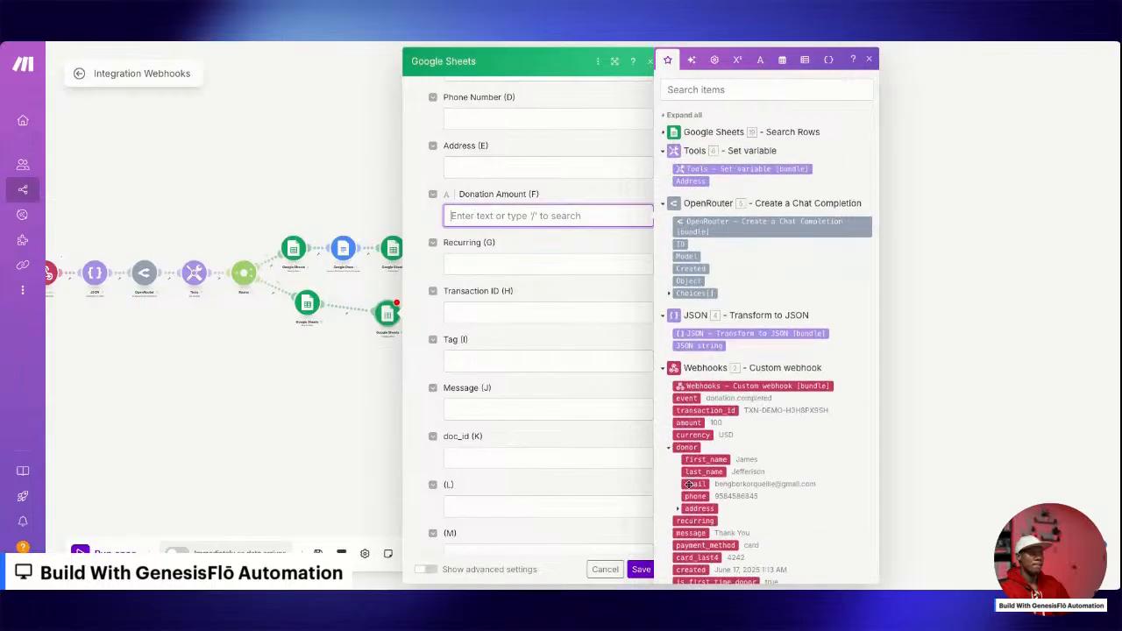
click(690, 425)
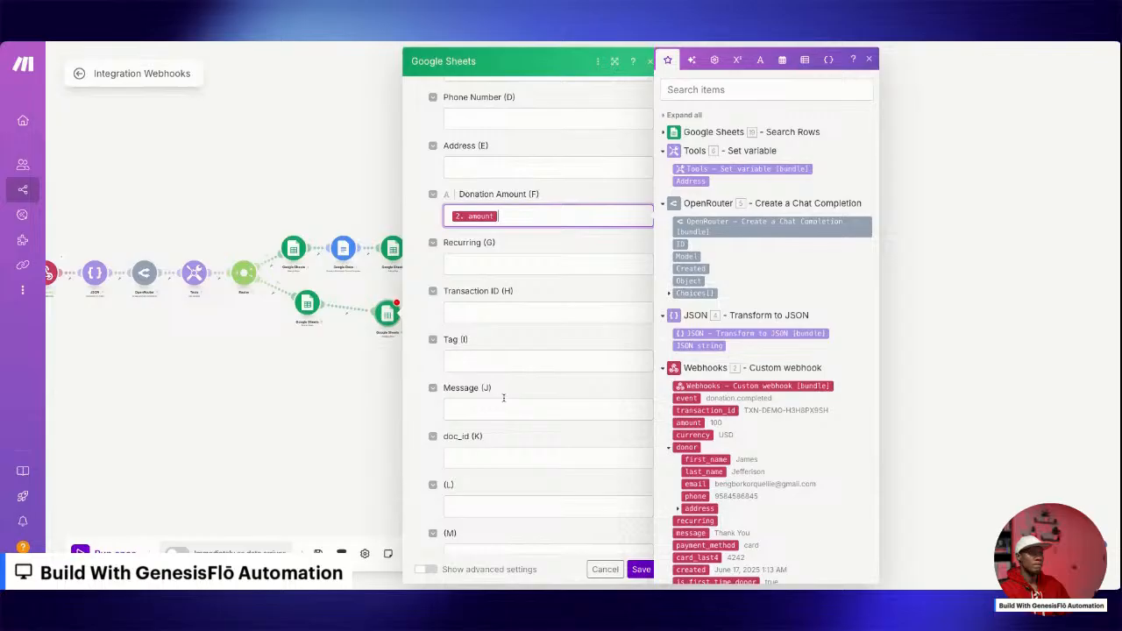
click(461, 316)
click(685, 411)
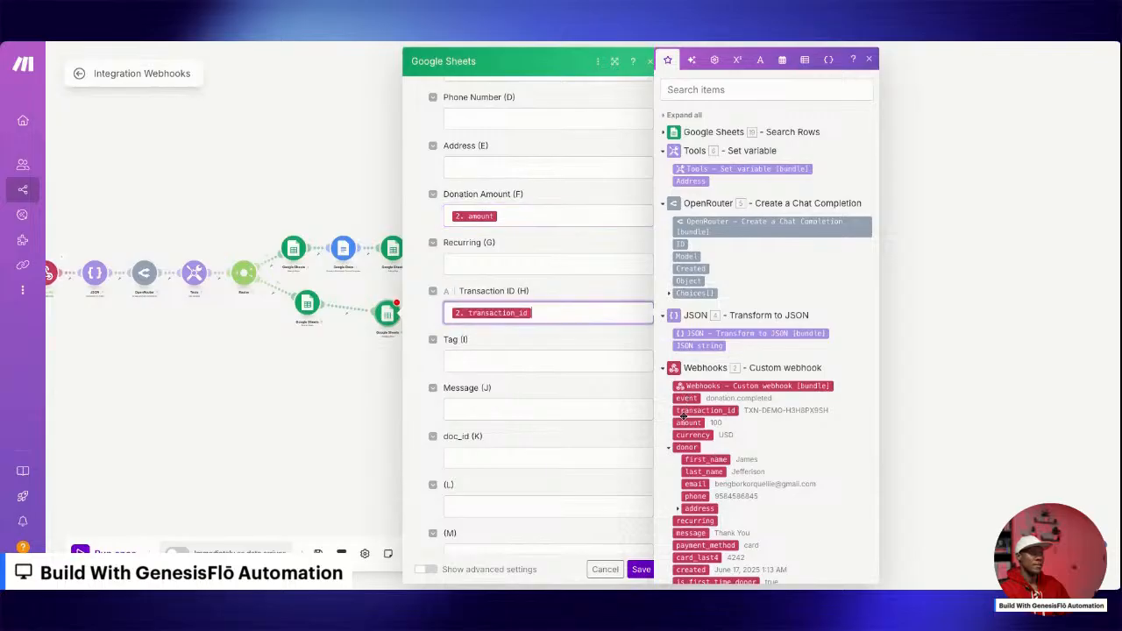
click(465, 405)
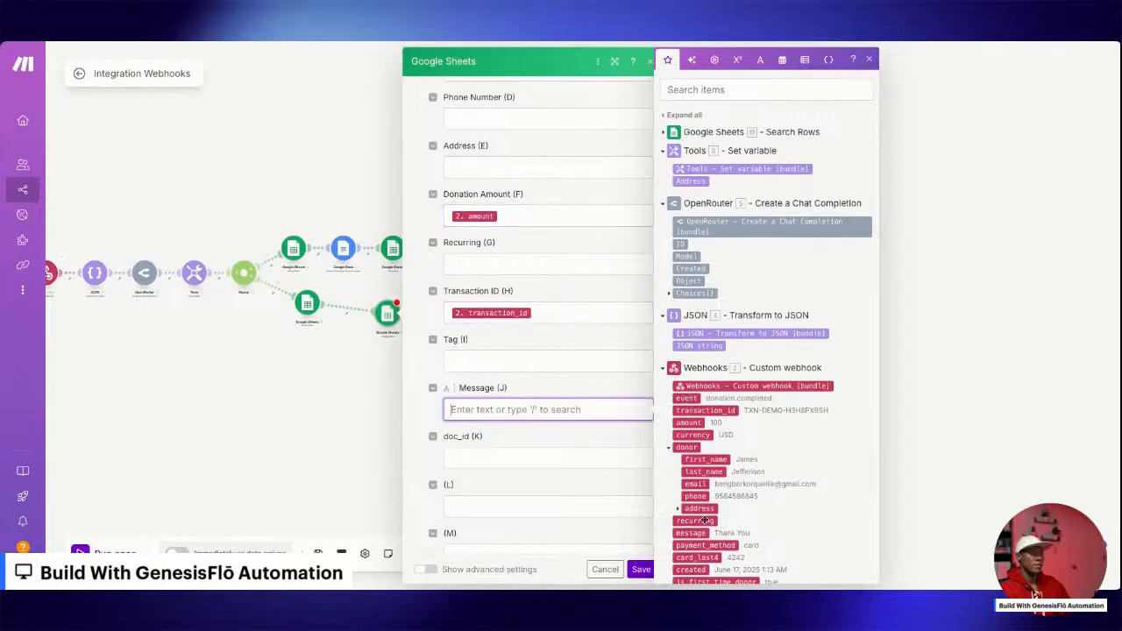
click(700, 533)
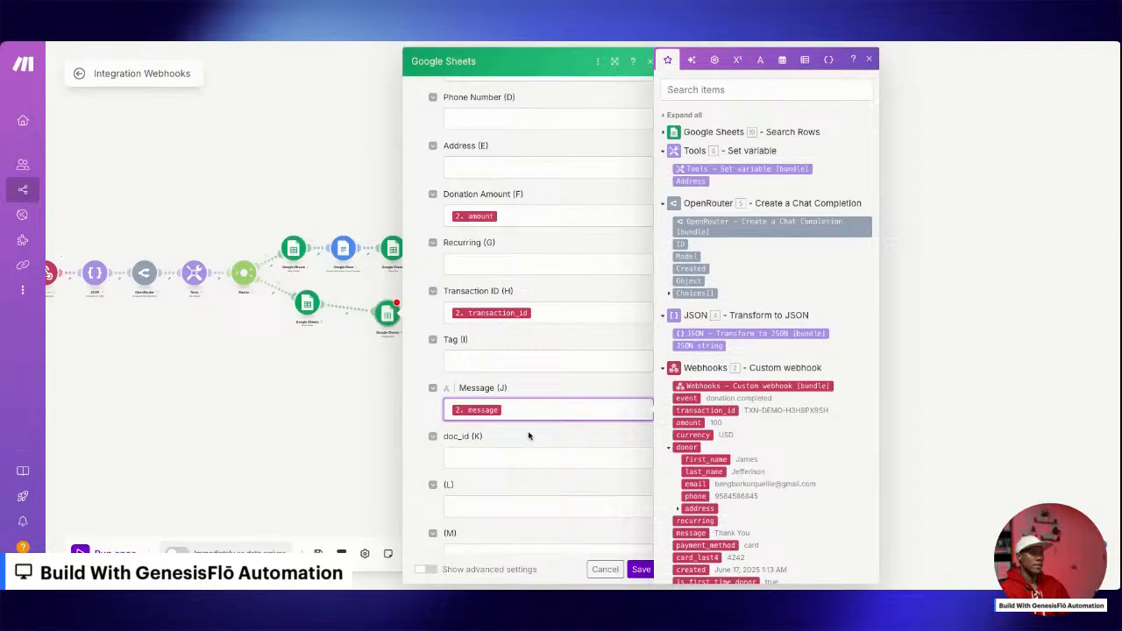
Set the Tag value to "Returning Donor" and save the Update a Row module.
click(510, 361)
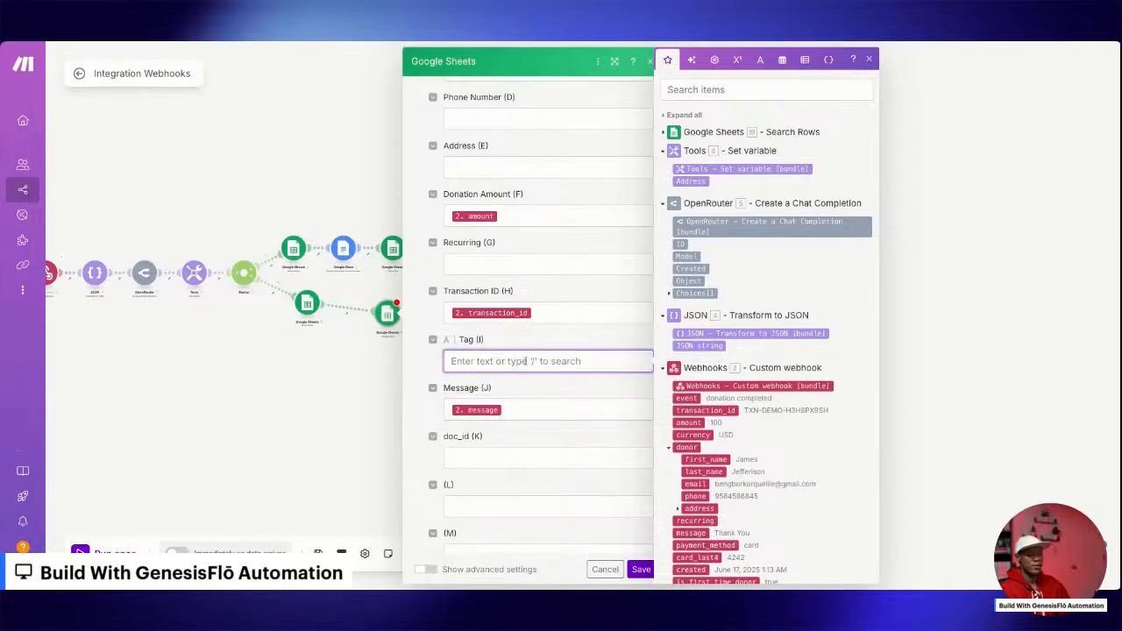
text(Re)
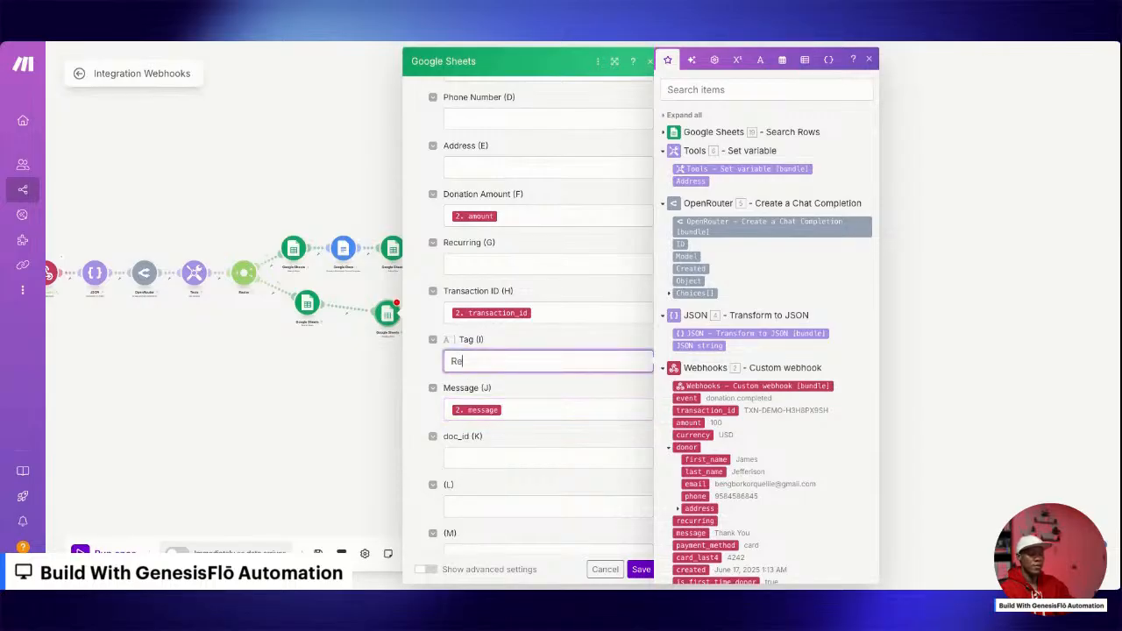
text(turning Donor)
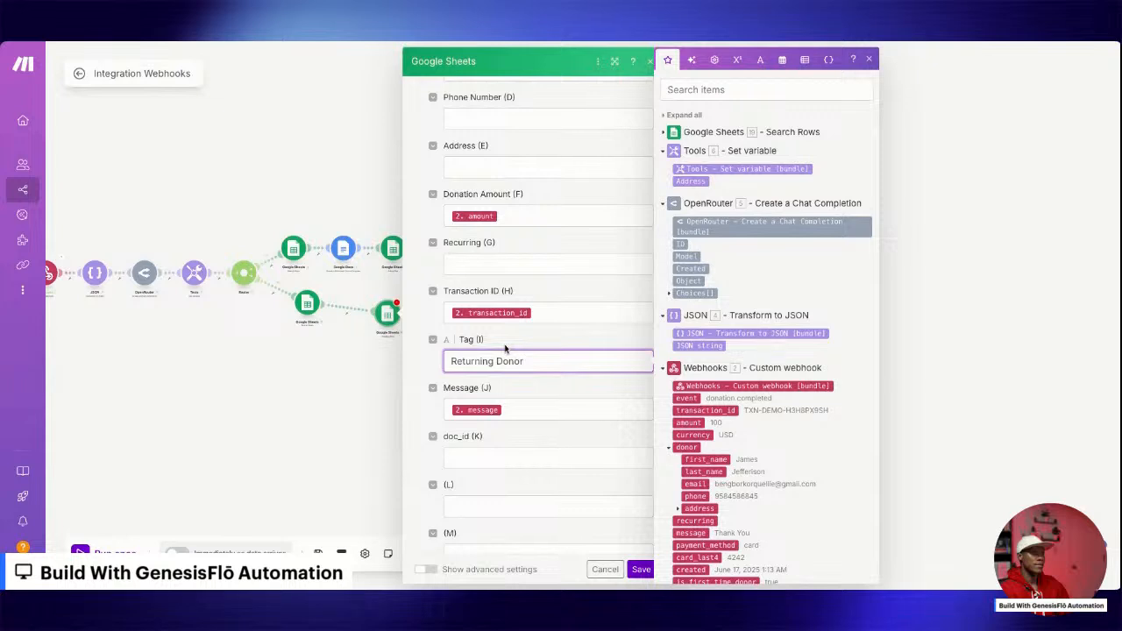
scroll(531, 444, up, 3)
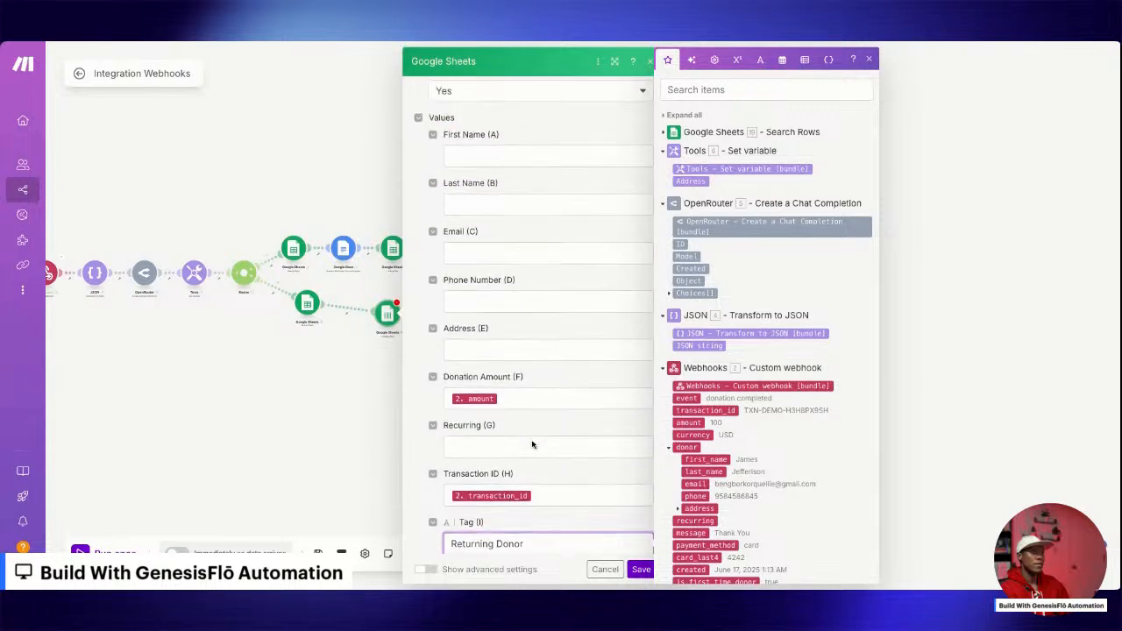
click(641, 569)
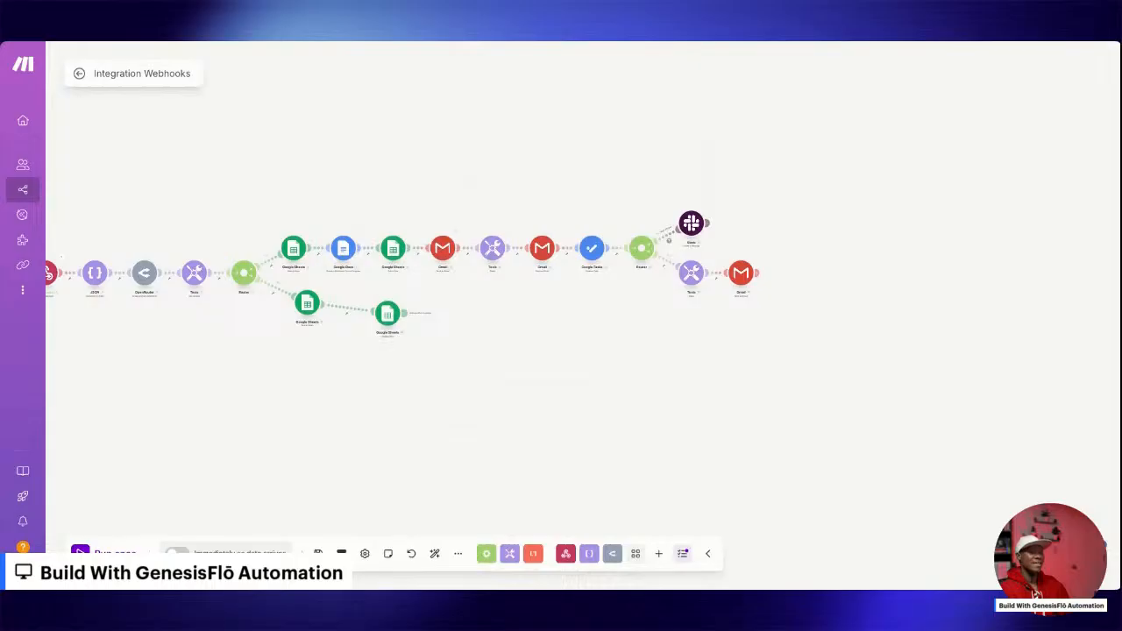
Add a Google Docs Get Content of a Document module with the Search Rows doc_id (K) as its Document ID, and save it.
click(437, 313)
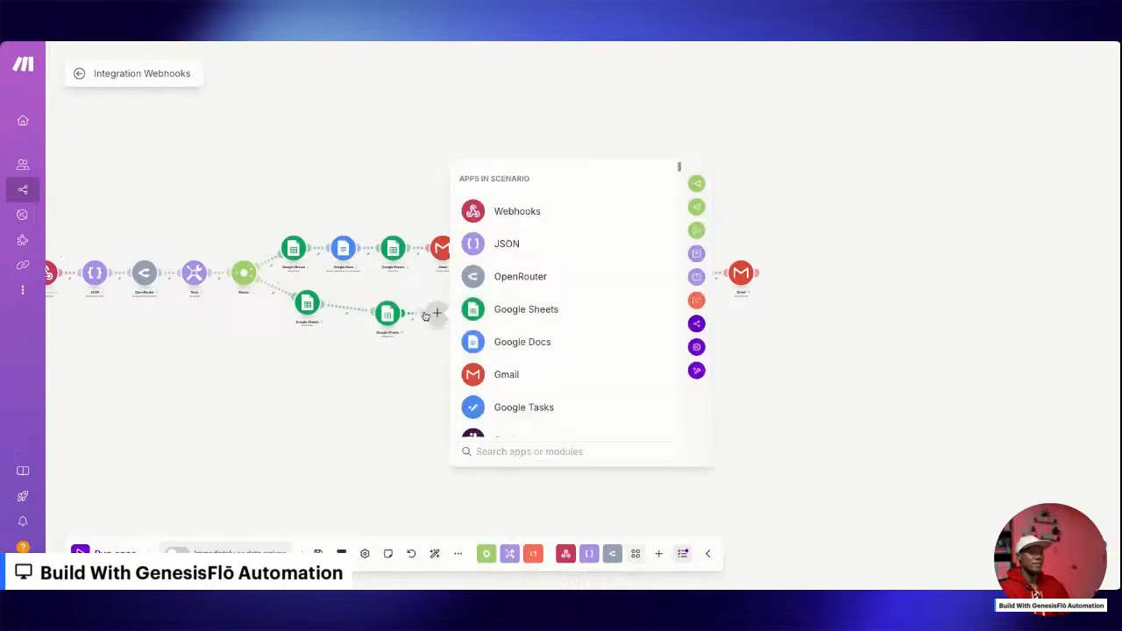
click(522, 342)
click(526, 339)
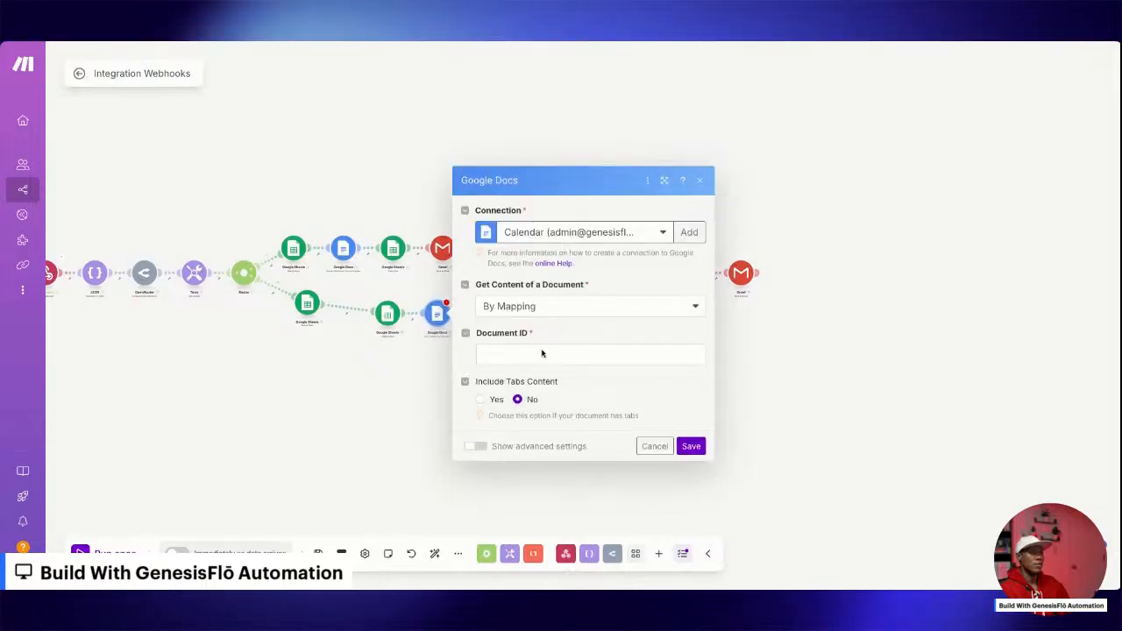
click(520, 355)
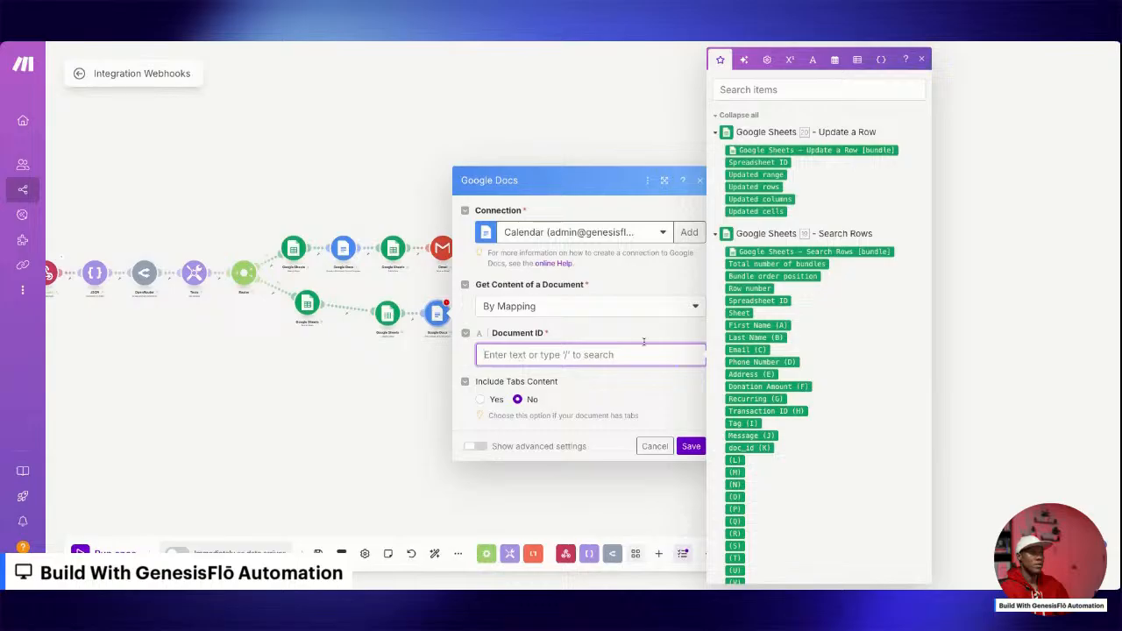
click(750, 448)
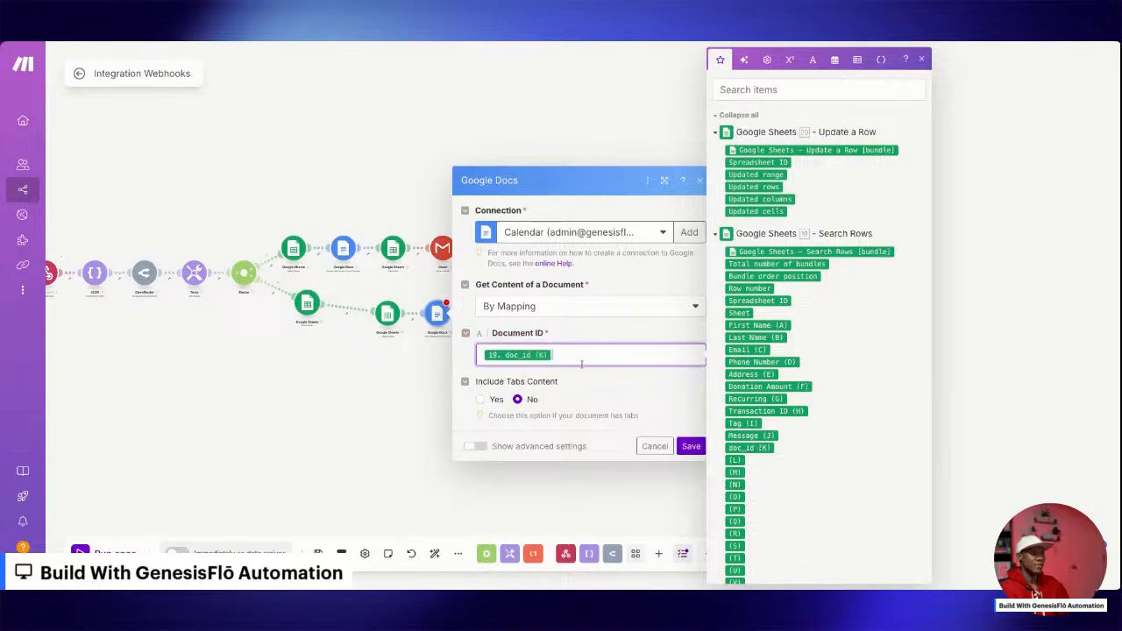
click(689, 448)
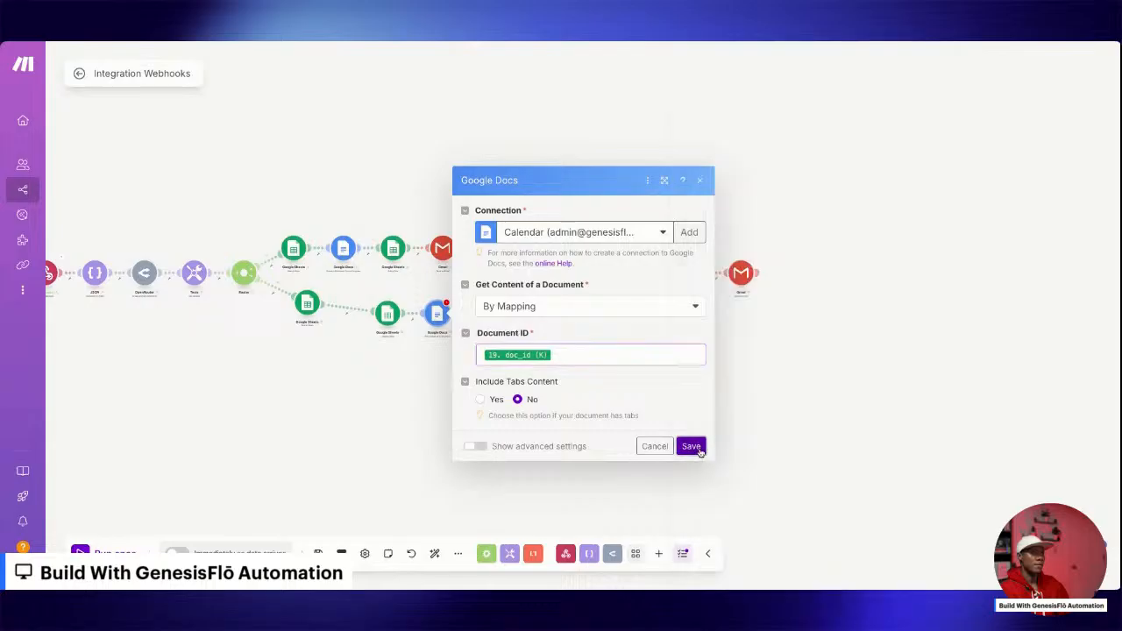
Add a Google Docs module for inserting a paragraph after Get Content of a Document on the returning-donor branch.
click(487, 313)
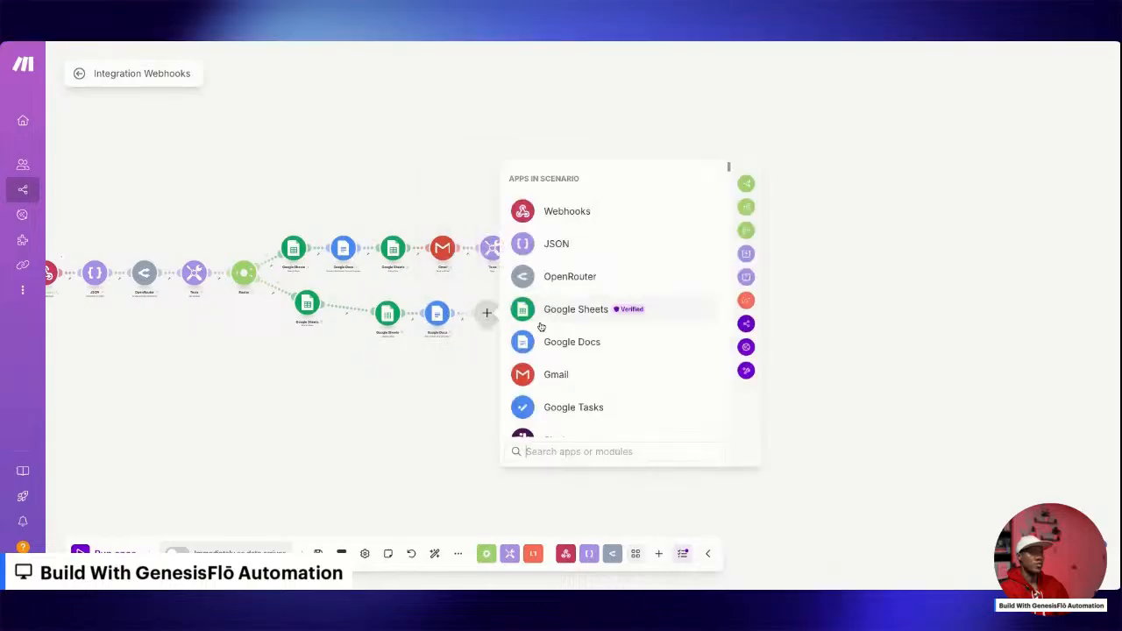
click(566, 342)
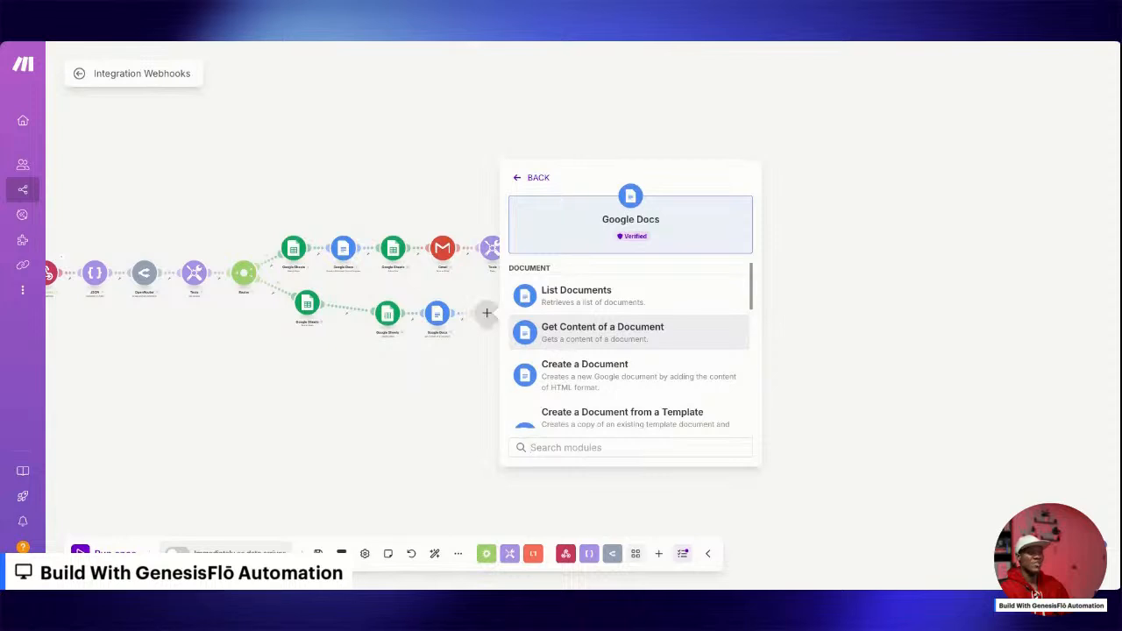
scroll(575, 348, down, 2)
click(634, 390)
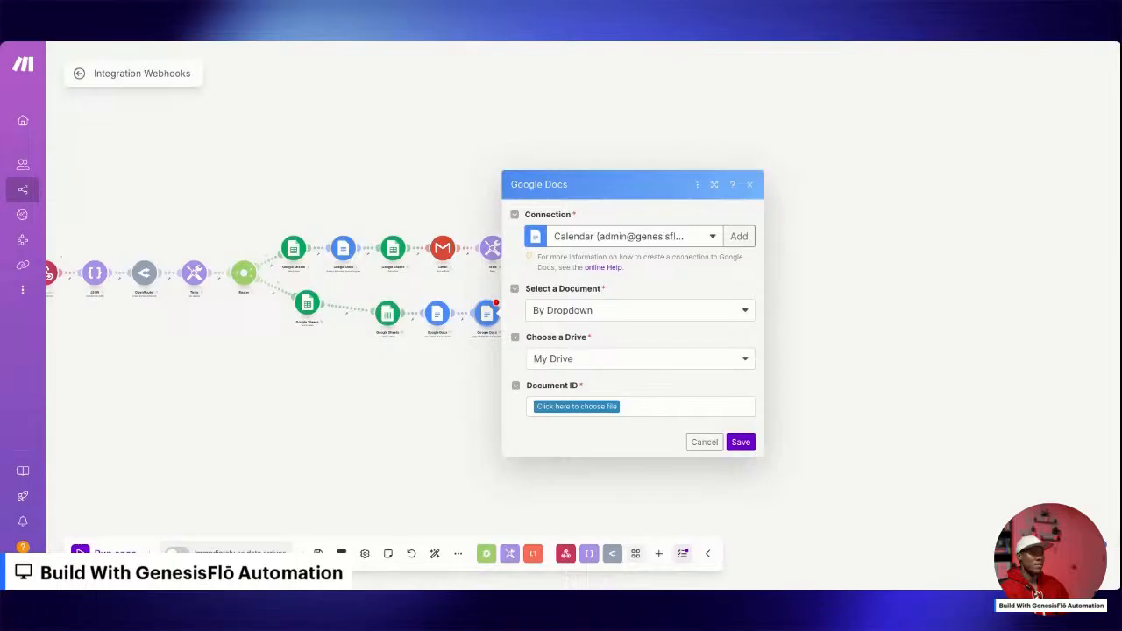
Select the document By Mapping with the Get Content module's Document ID, inserting the paragraph by appending to the body of document.
click(565, 406)
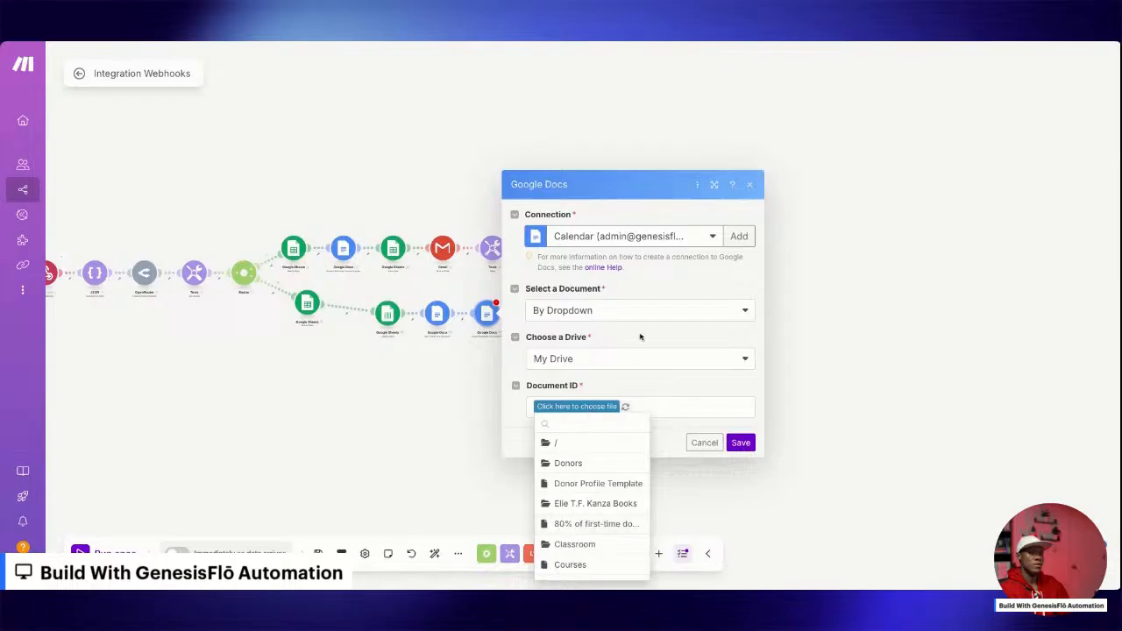
click(604, 312)
click(579, 329)
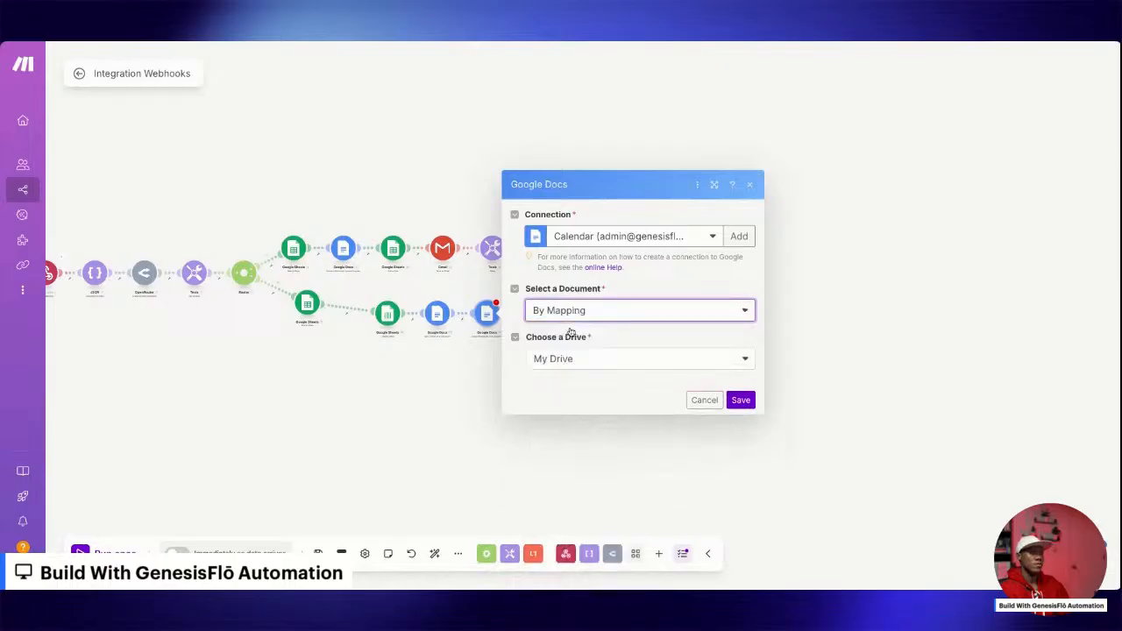
click(579, 321)
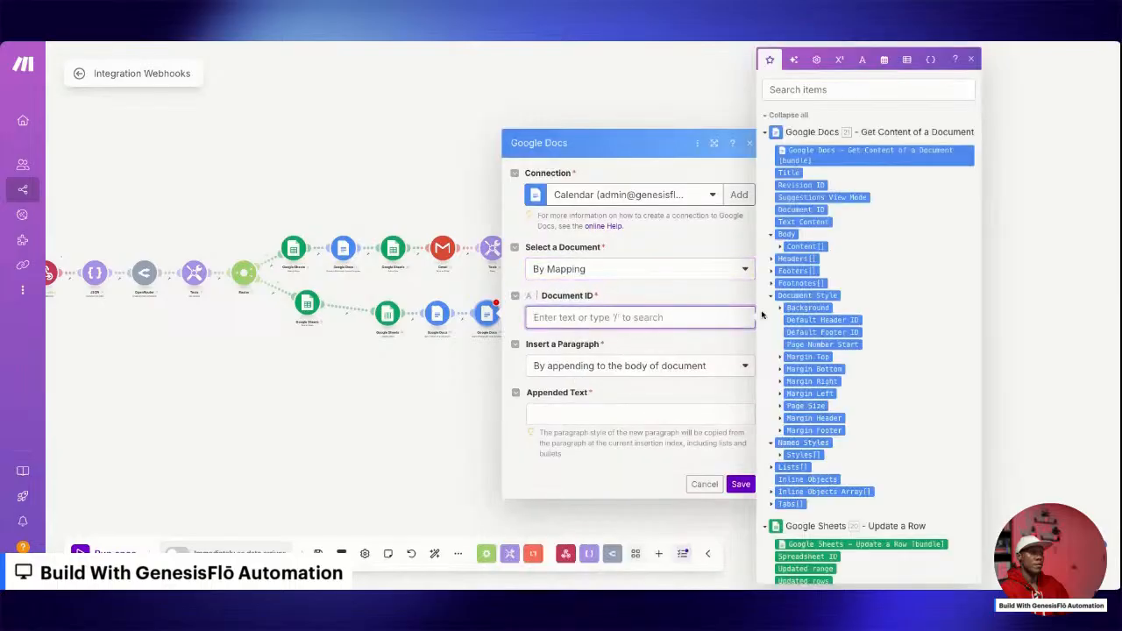
click(805, 210)
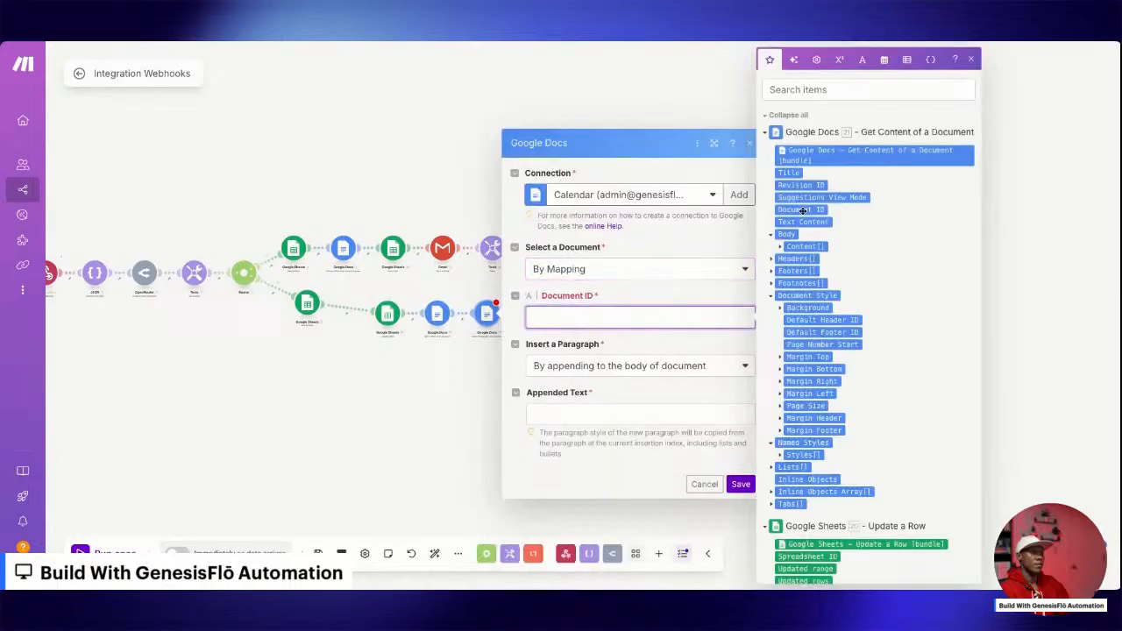
click(632, 367)
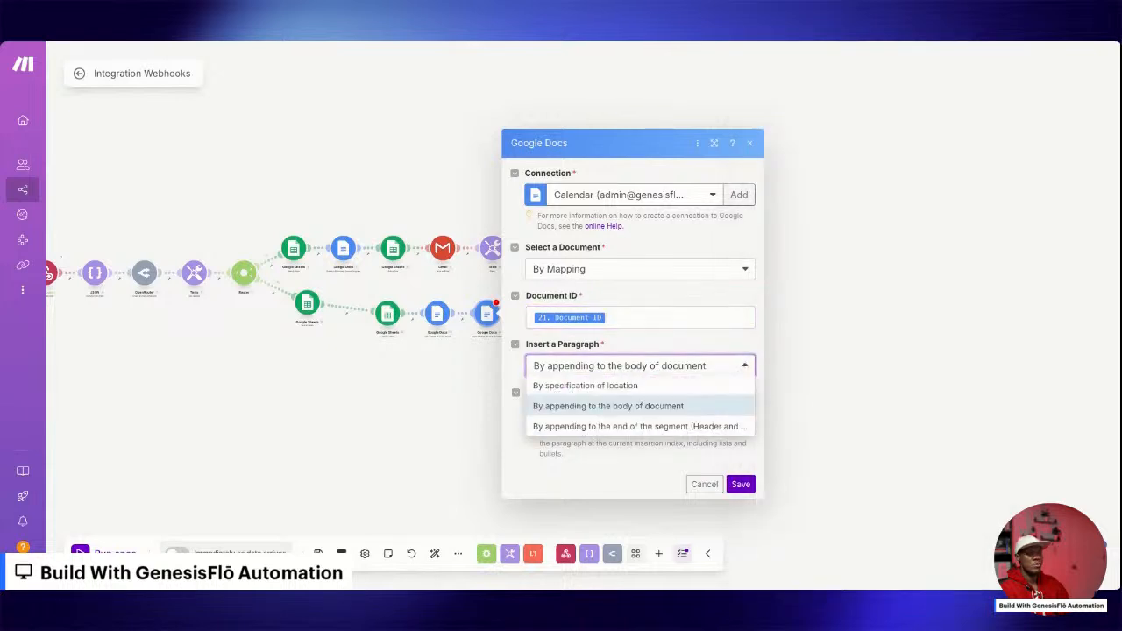
click(656, 405)
Paste the Donor Profile, Amount and Transaction ID template as the Appended Text and remove its unlinked first-name and last-name placeholders.
click(607, 413)
text(Donor Profile: 1.donor.first_name 1.donor.last_name Amount: 1.amount Transaction ID: 1.transaction_id)
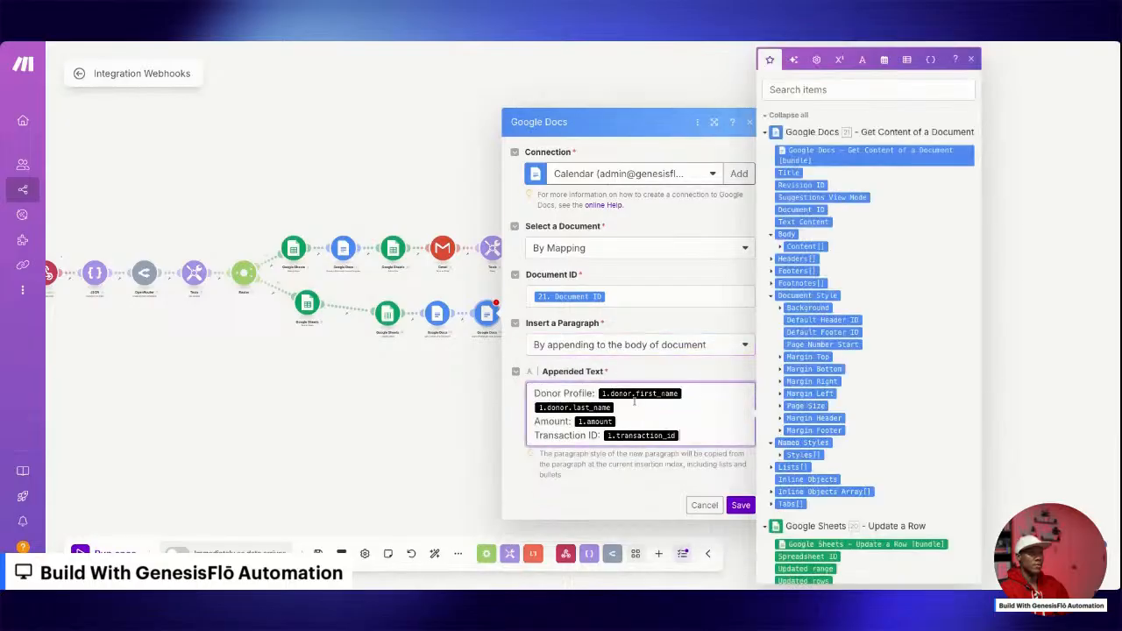
key(BackSpace)
key(BackSpace)
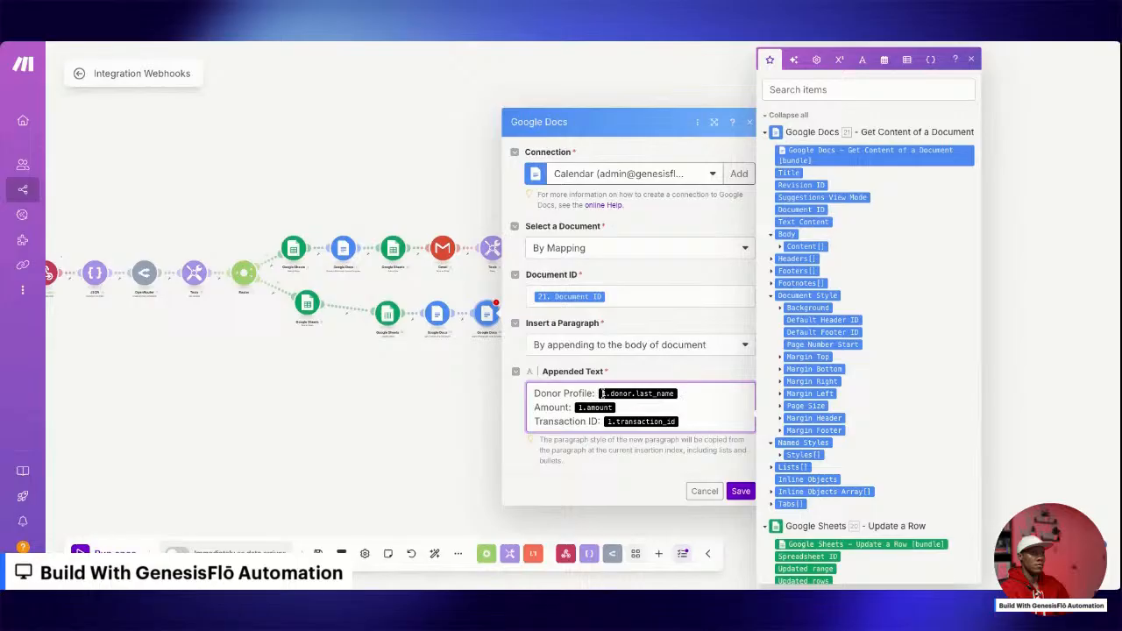
key(BackSpace)
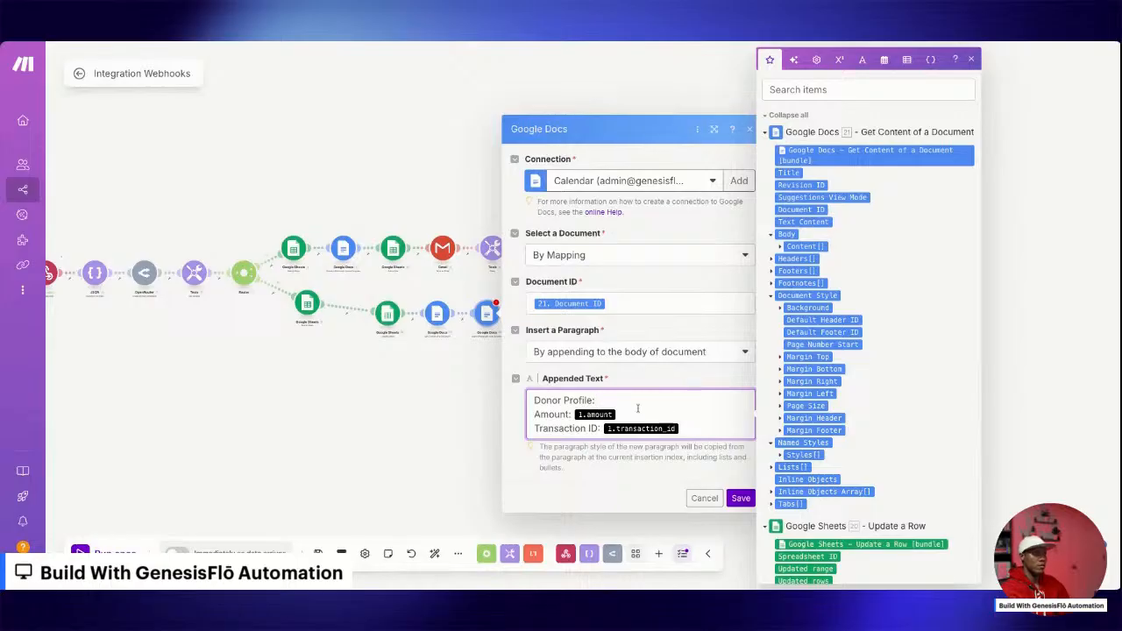
Map the Appended Text to the webhook's donor first_name and last_name, amount and transaction_id, replacing the remaining placeholders, and save the module.
scroll(798, 513, down, 15)
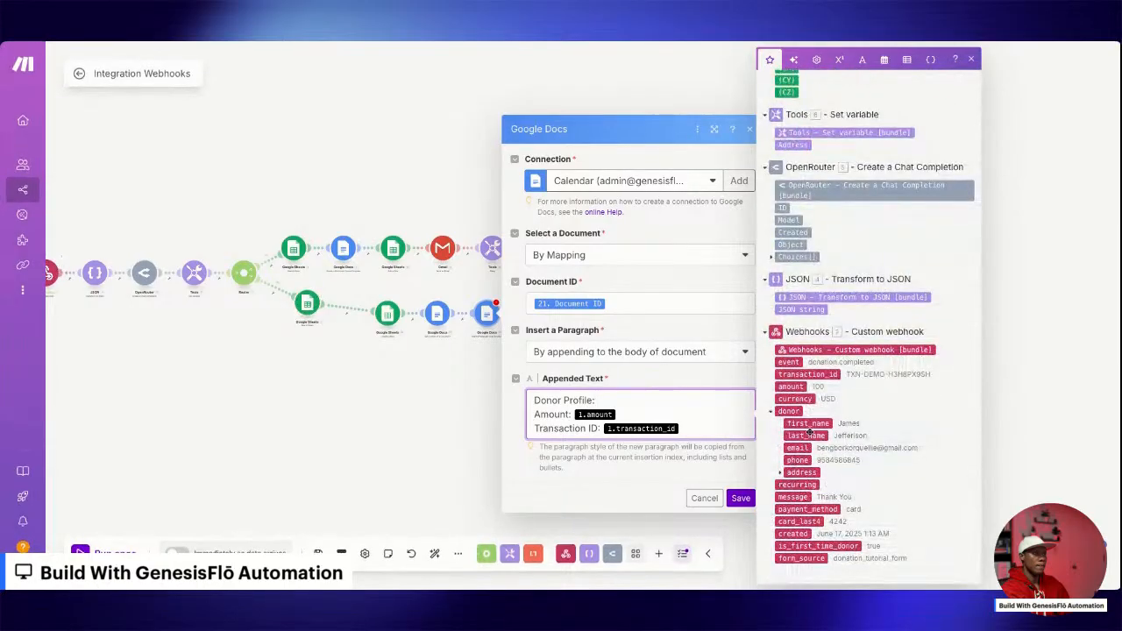
click(808, 424)
click(813, 435)
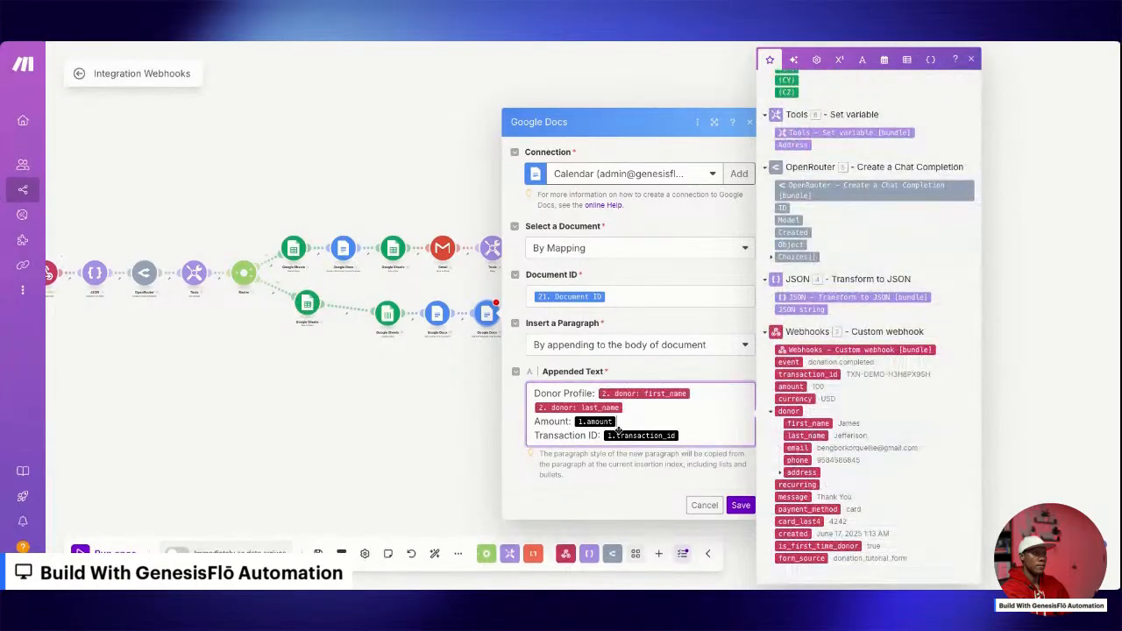
click(791, 387)
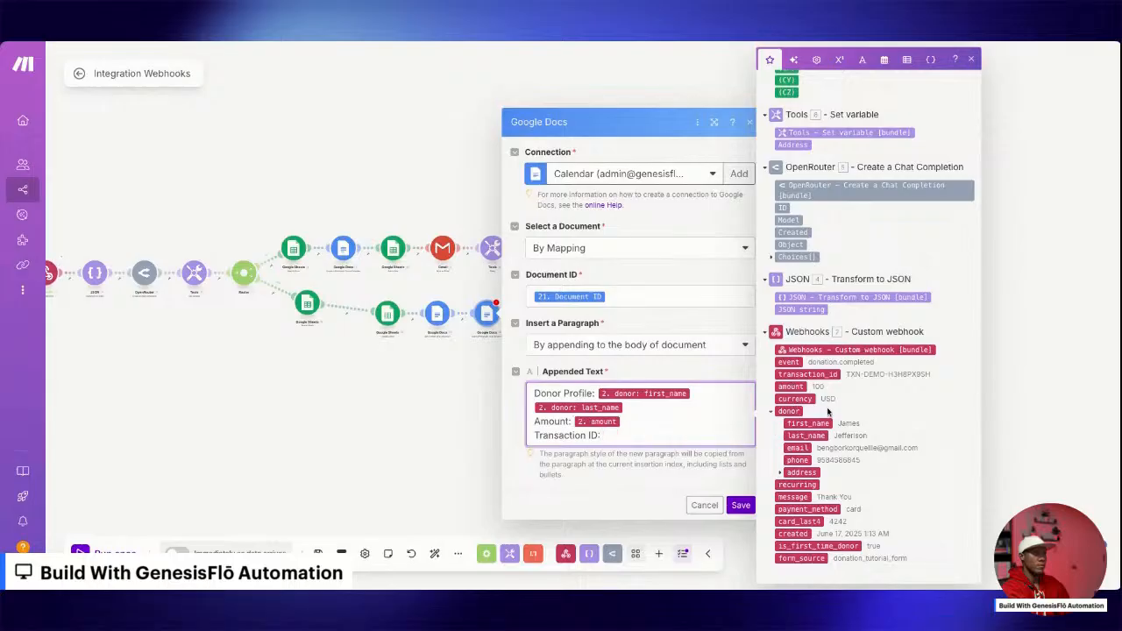
click(799, 377)
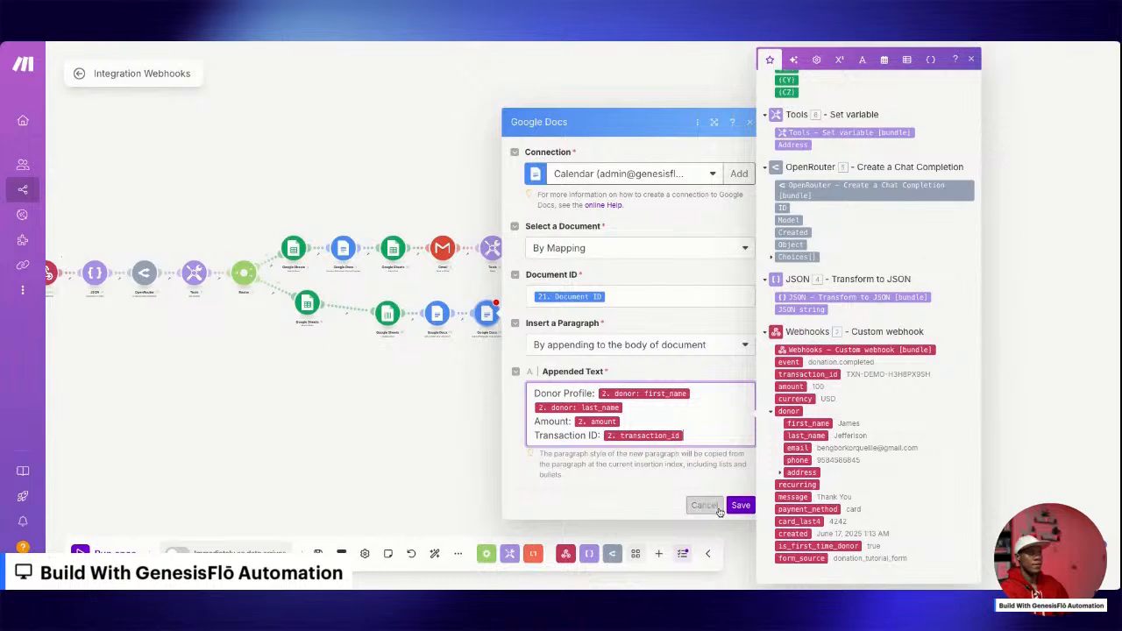
click(740, 505)
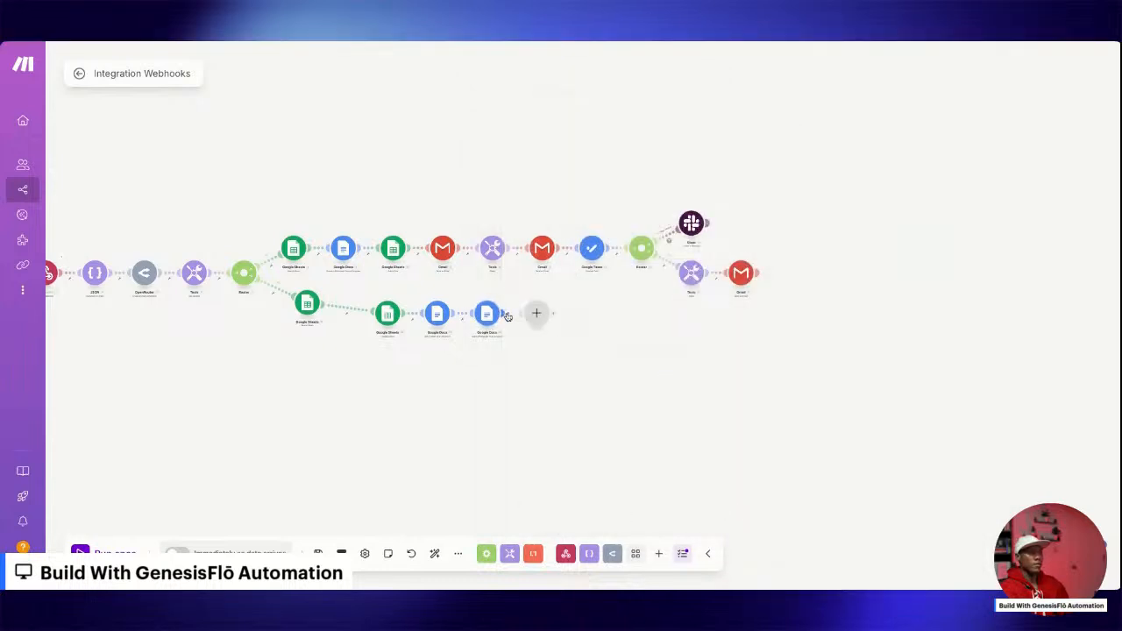
click(533, 315)
right_click(518, 332)
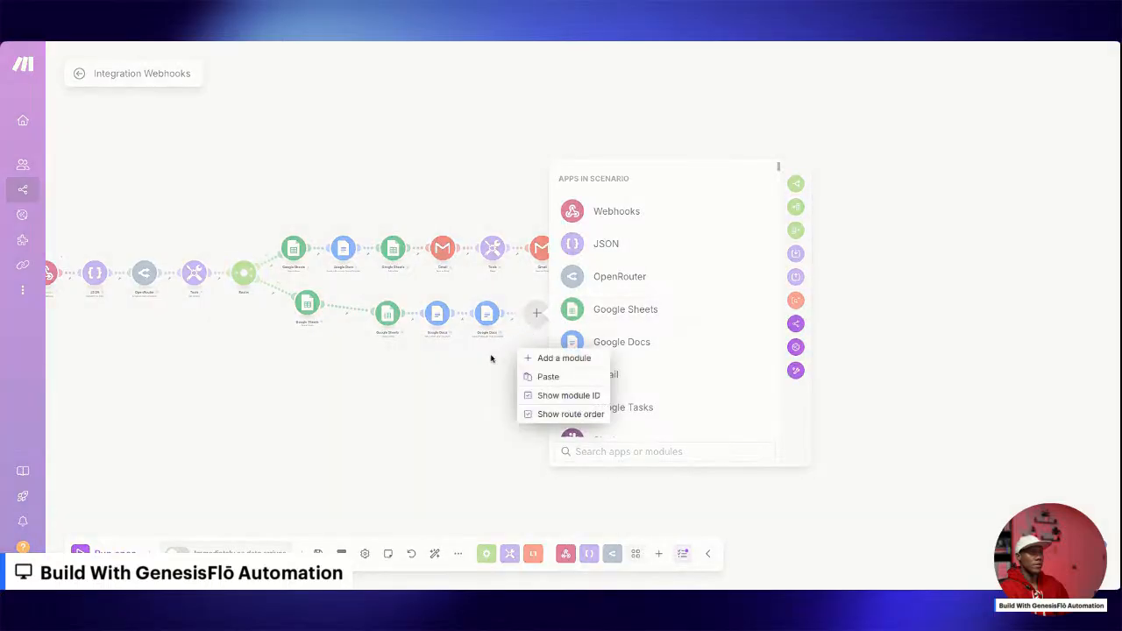
click(491, 359)
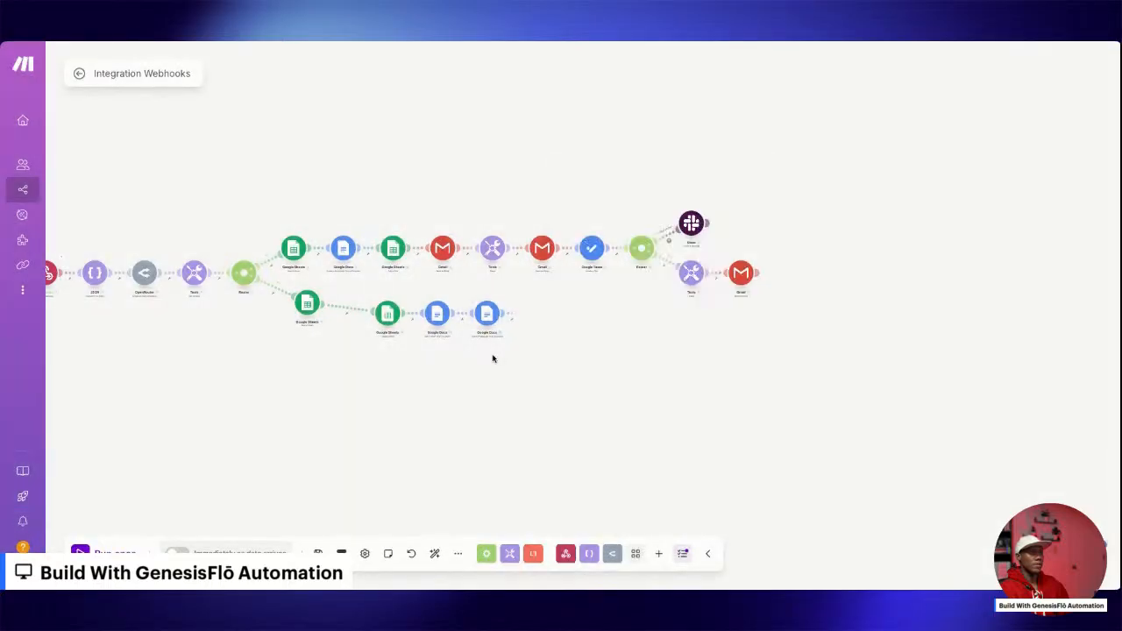
Clone the new-donor branch's "Thank You For Your Generosity!" Gmail module, attach it after the returning branch's last Google Docs module, and save it.
right_click(440, 252)
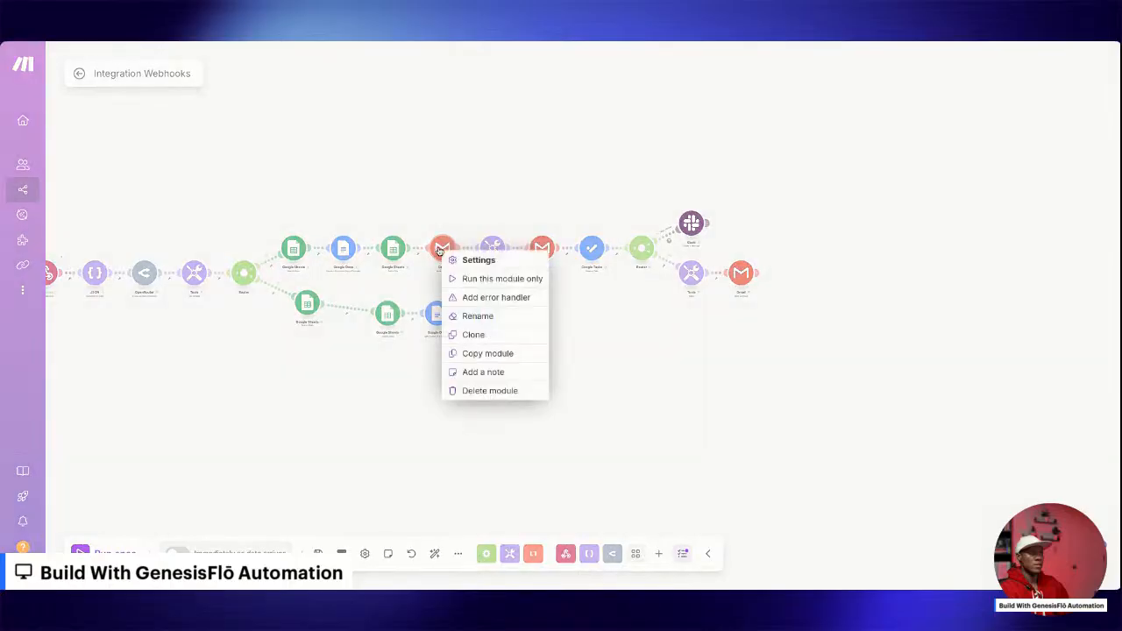
click(482, 336)
mouse_move(454, 257)
mouse_down()
mouse_move(561, 328)
mouse_move(586, 329)
mouse_up()
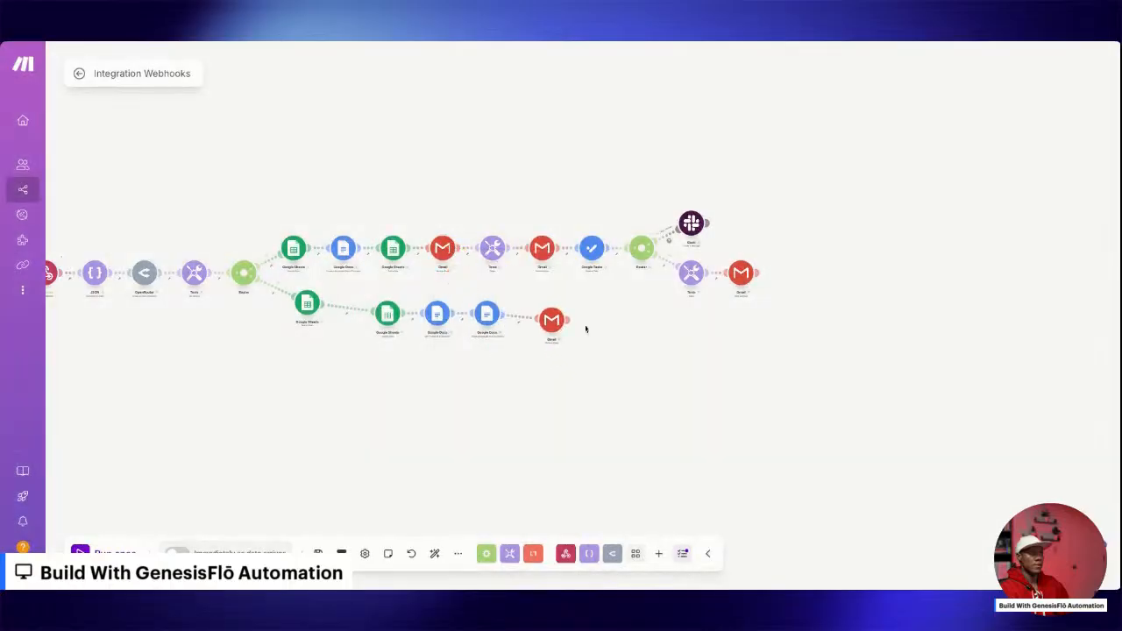
click(551, 320)
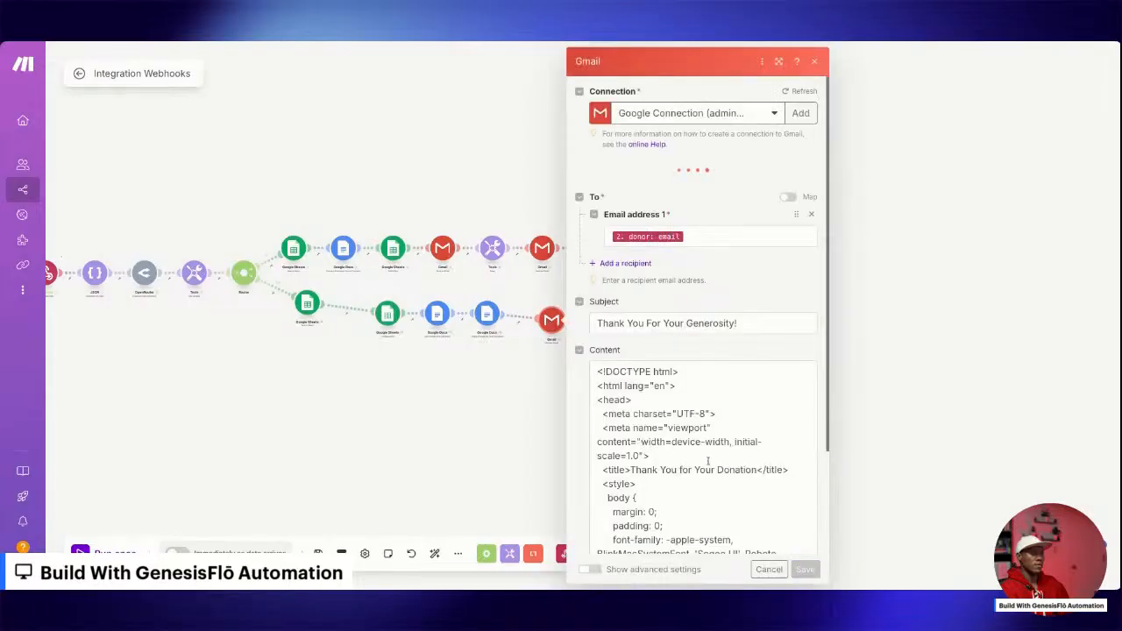
scroll(707, 460, down, 1)
click(803, 569)
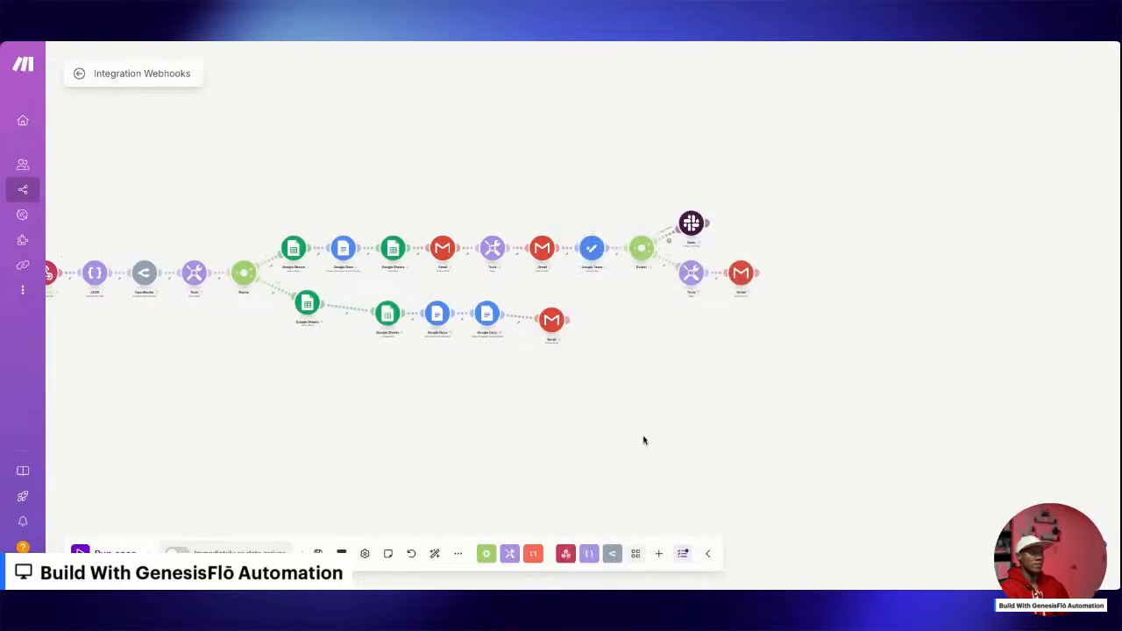
Bring the whole automation into view and save the scenario.
drag(529, 454, 721, 423)
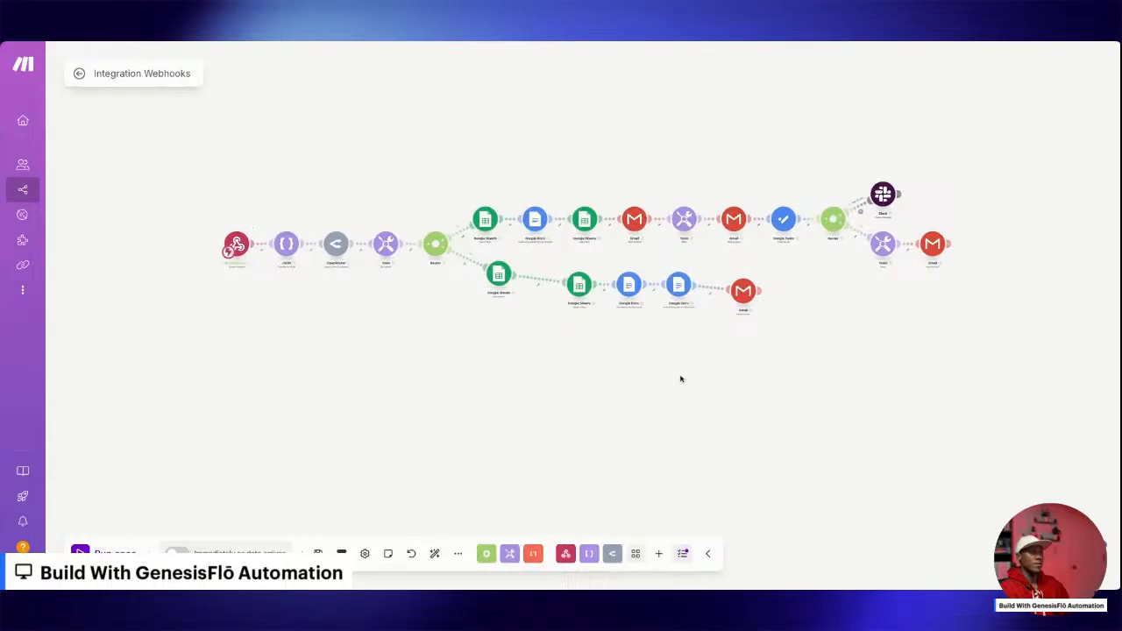
scroll(518, 232, up, 1)
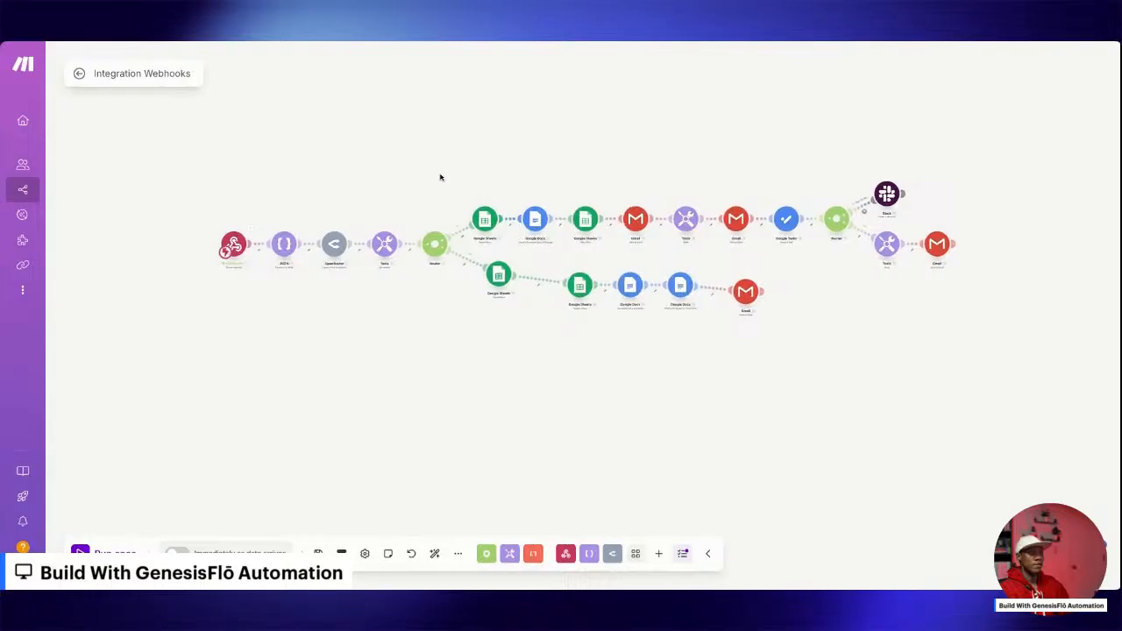
key(ctrl+s)
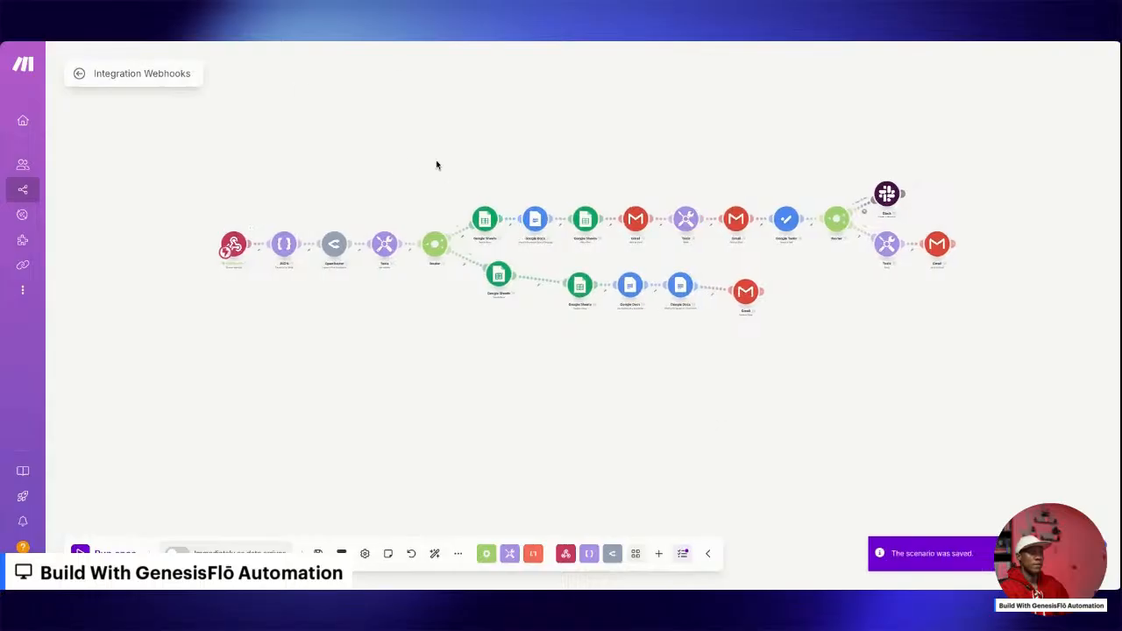
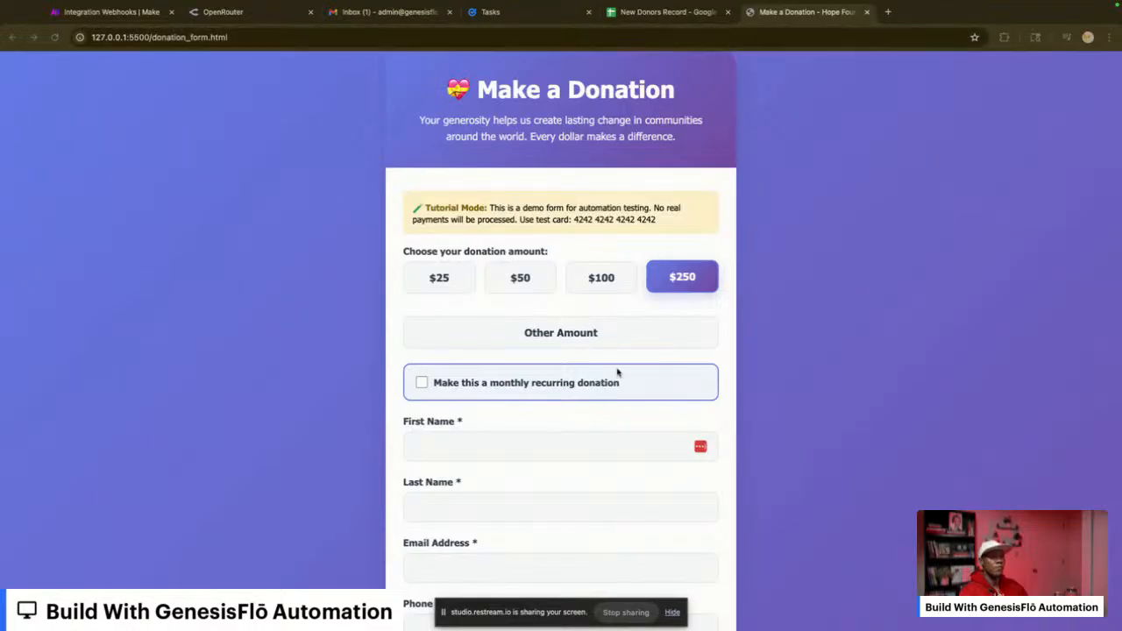
Choose a custom amount on the donation form and set it to 2000.
scroll(545, 358, down, 3)
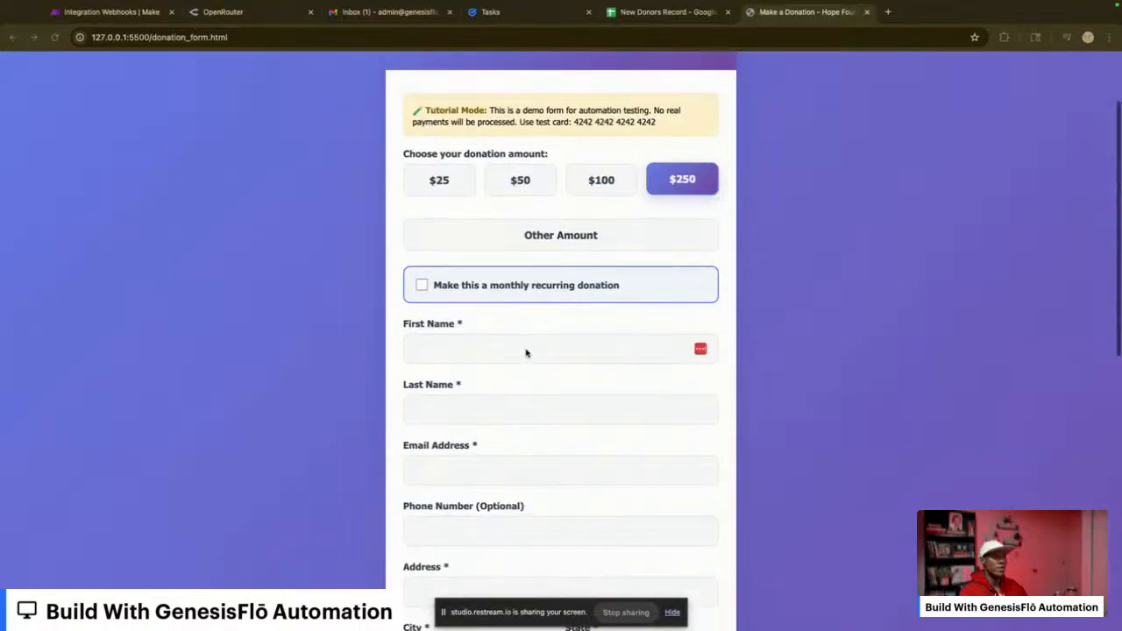
scroll(526, 353, up, 3)
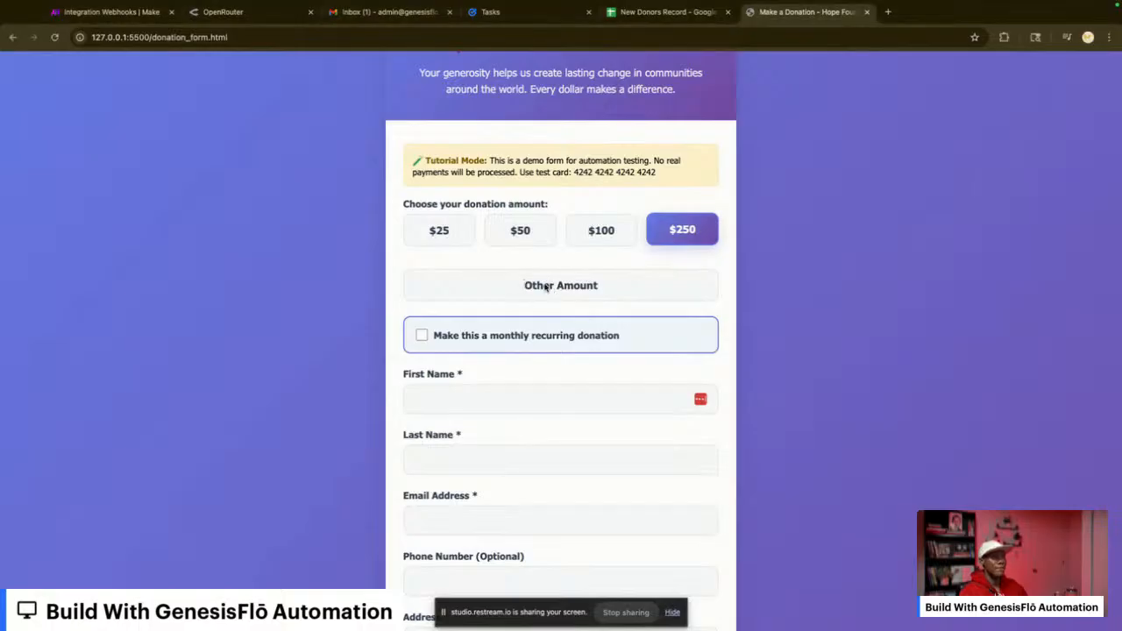
click(548, 290)
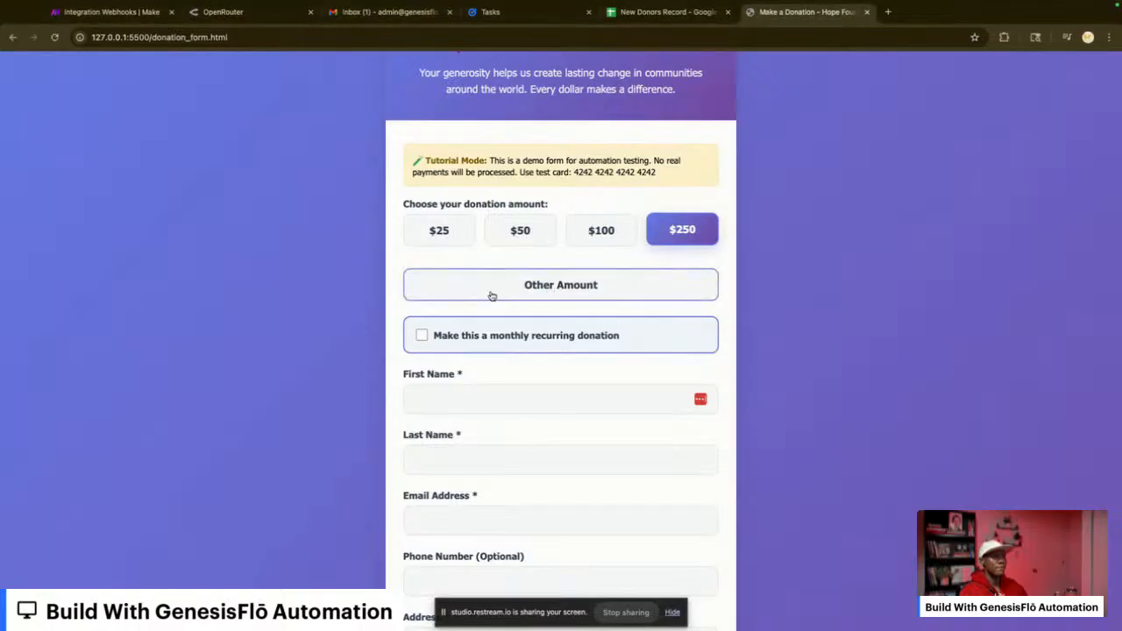
click(585, 292)
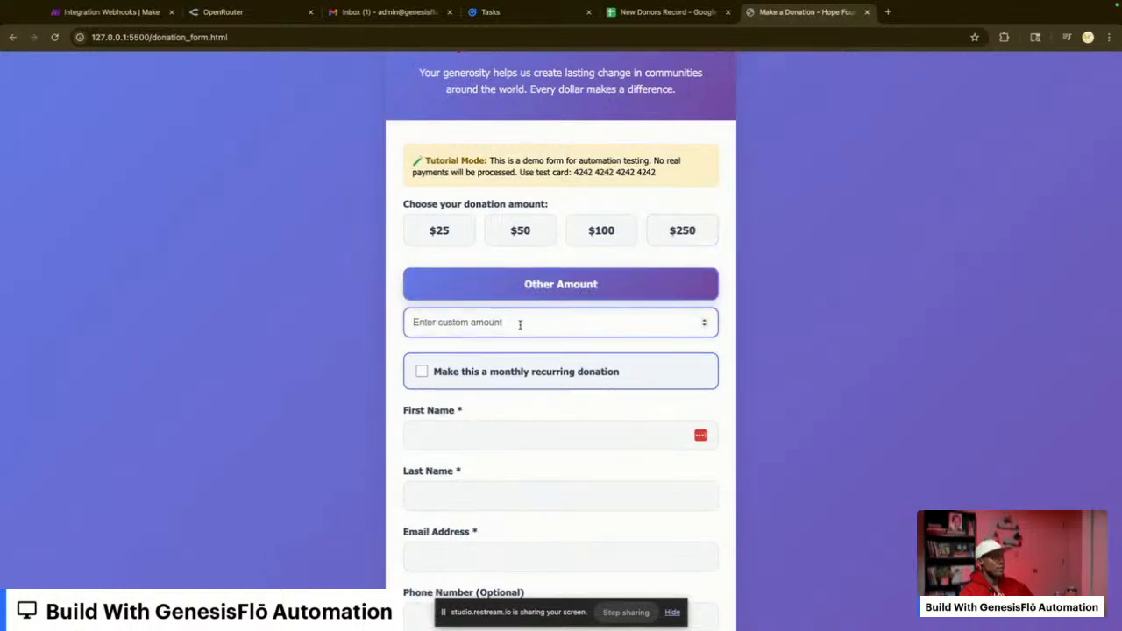
text(2000)
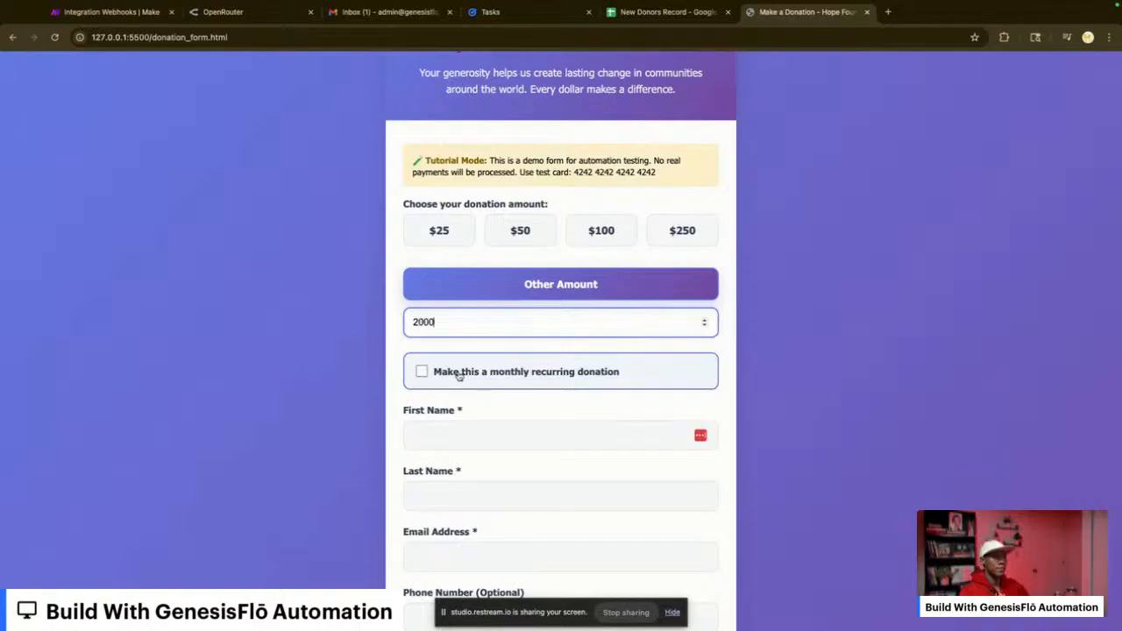
Fill in the donor's first name and last name on the donation form.
click(462, 430)
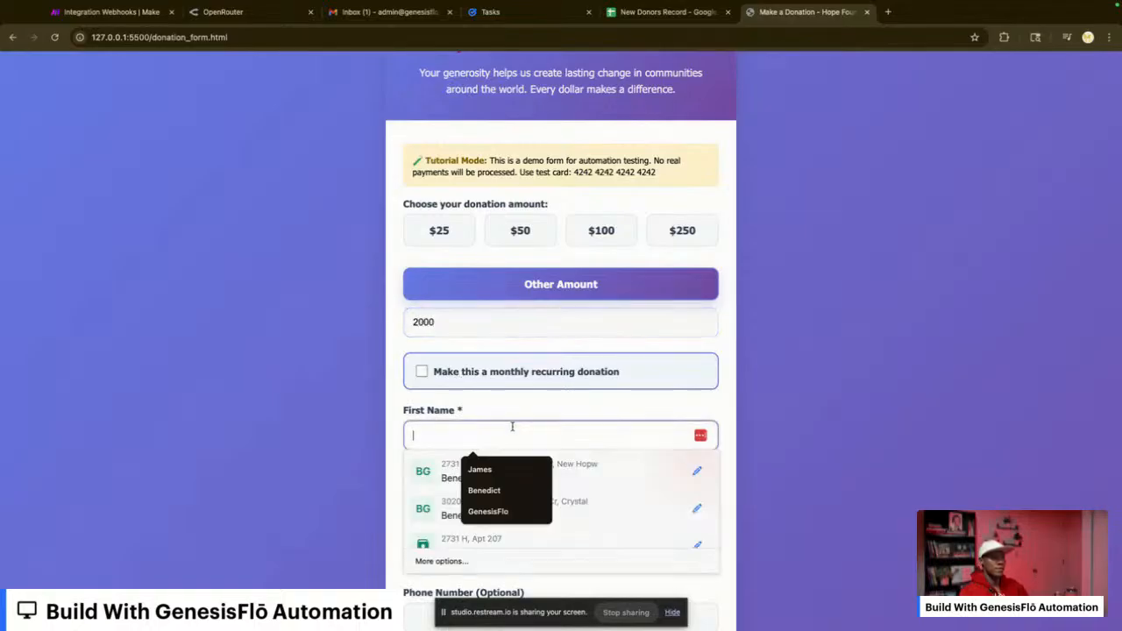
click(476, 516)
click(470, 484)
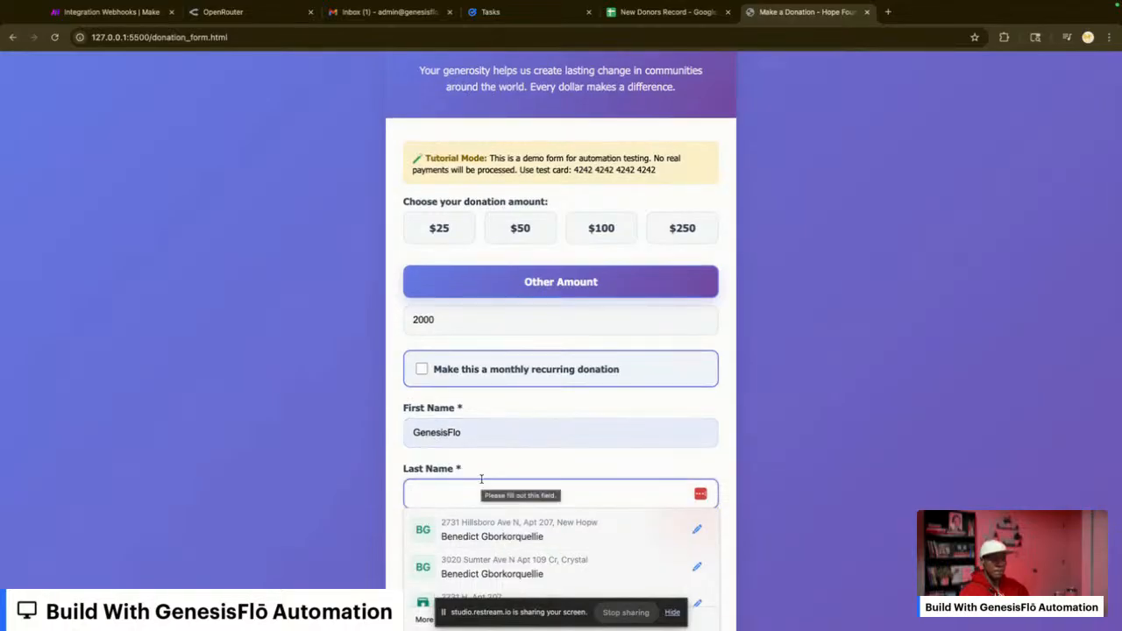
text(Just)
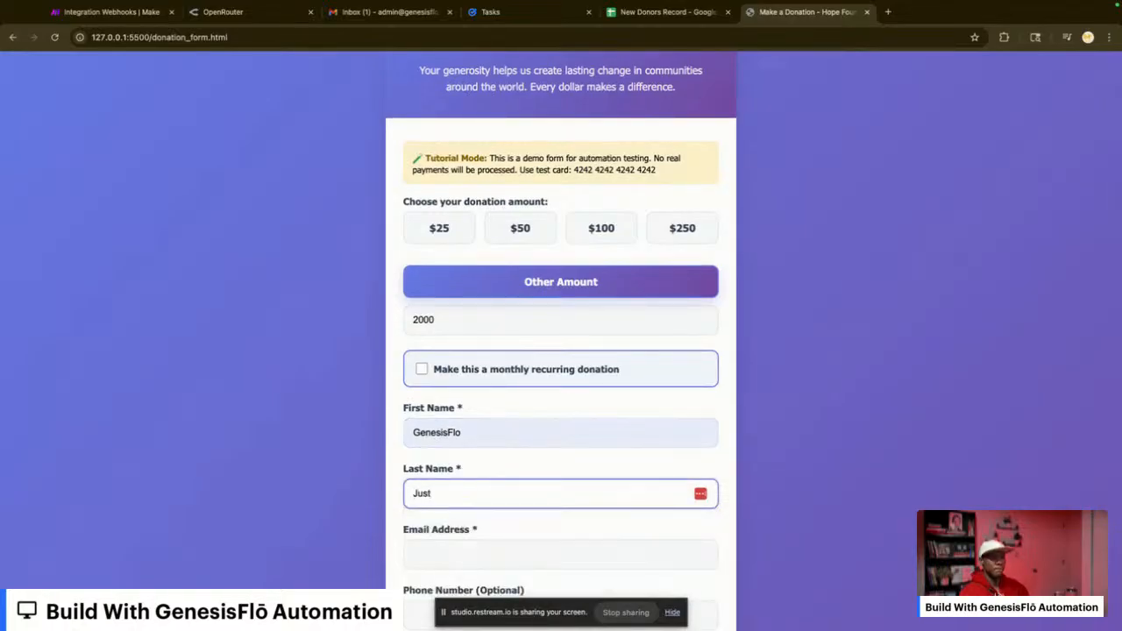
text(Nam)
key(BackSpace)
text(Man)
click(673, 612)
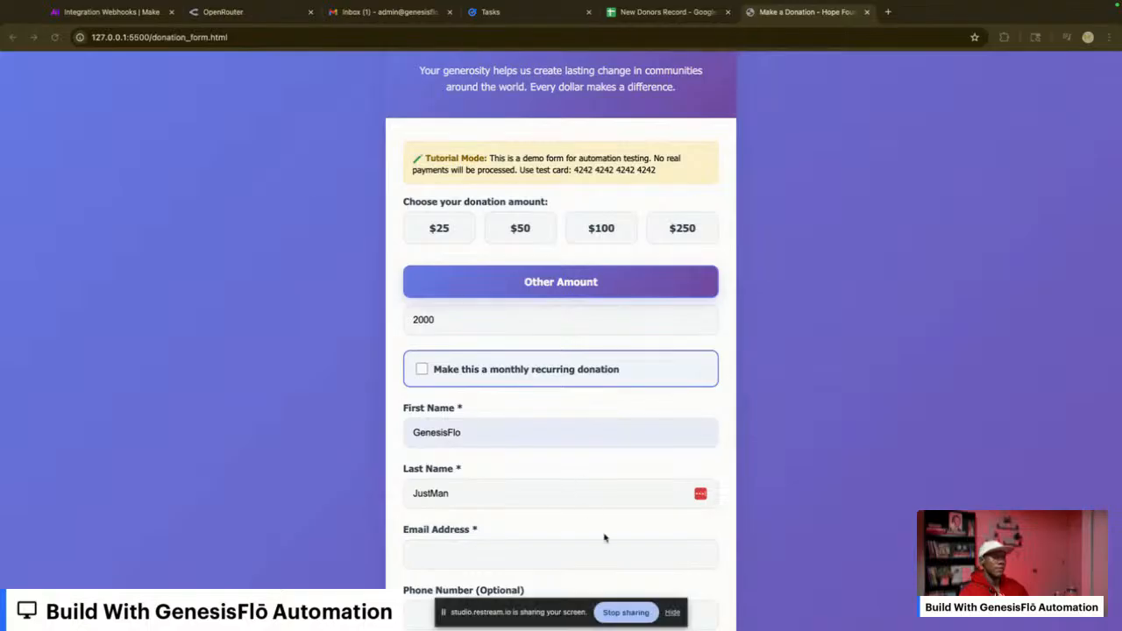
click(626, 612)
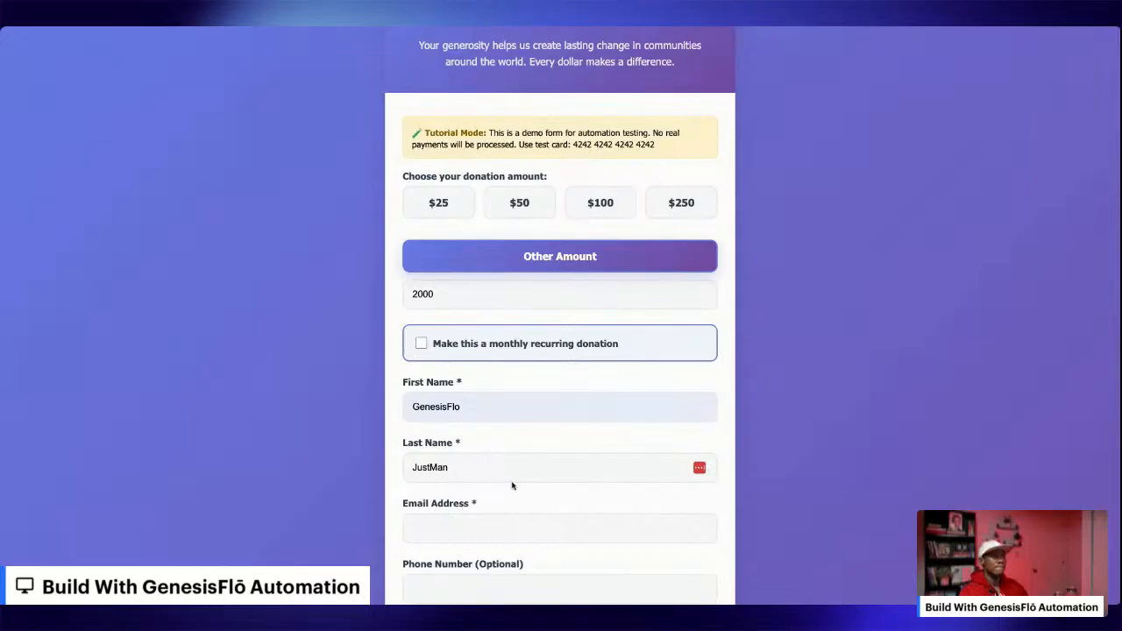
Fill in the donor's email, phone number and full address using the saved autofill suggestions.
scroll(511, 483, down, 2)
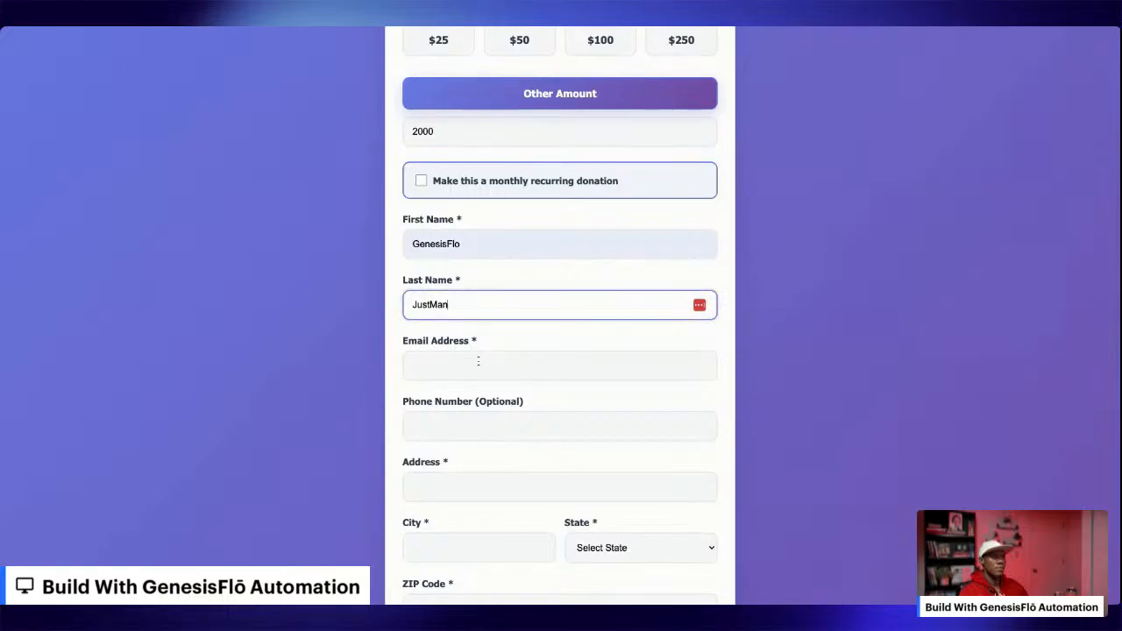
click(487, 366)
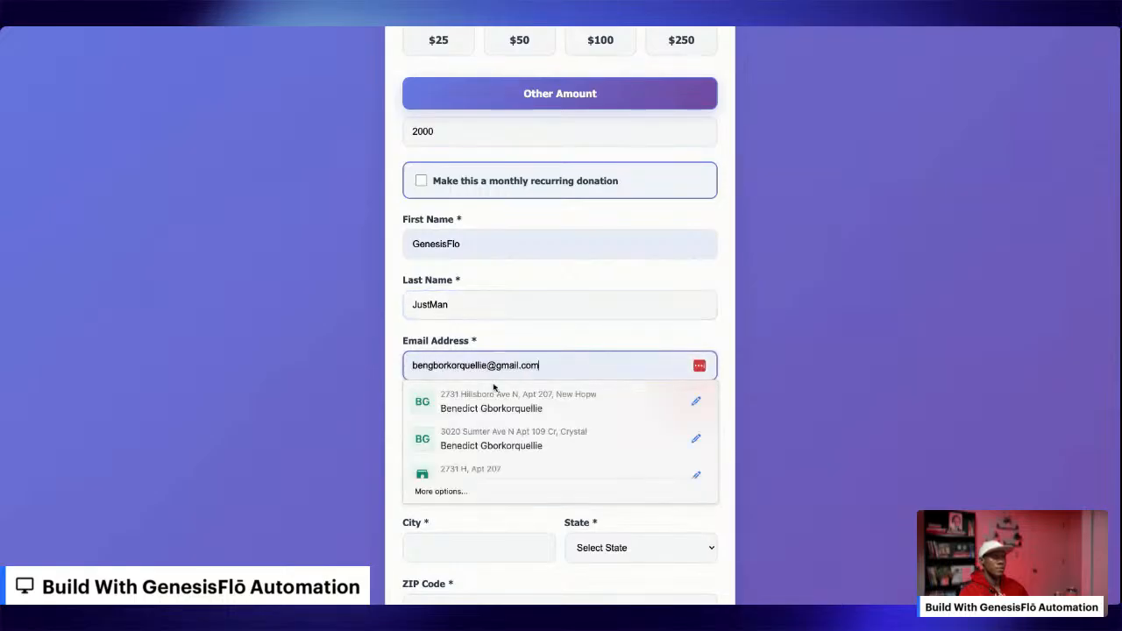
click(493, 399)
click(471, 438)
click(486, 458)
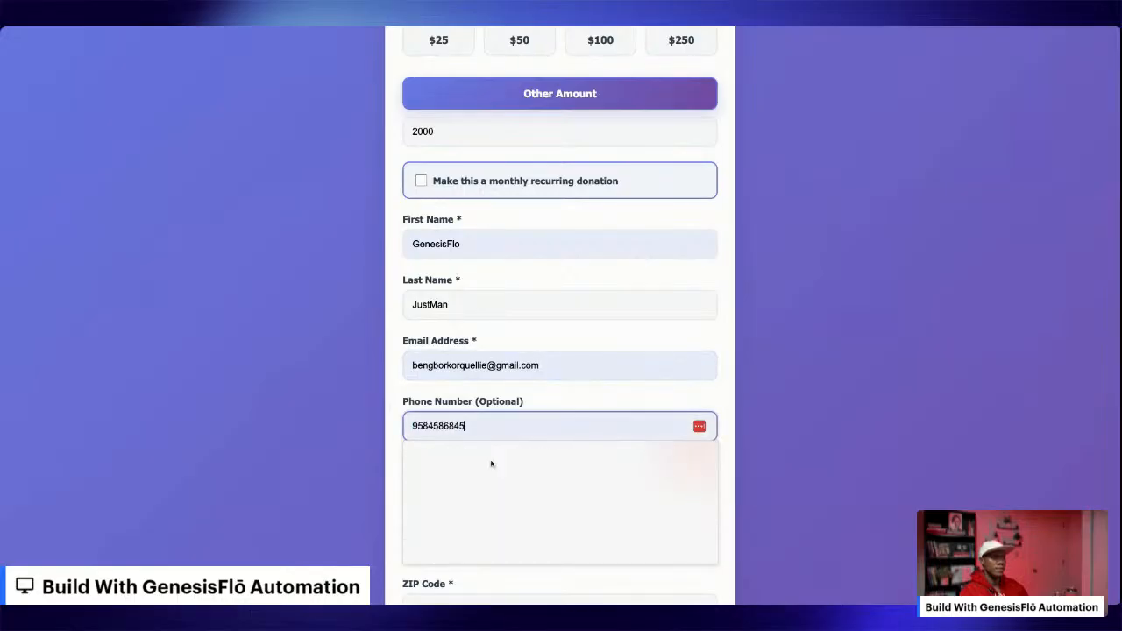
click(462, 489)
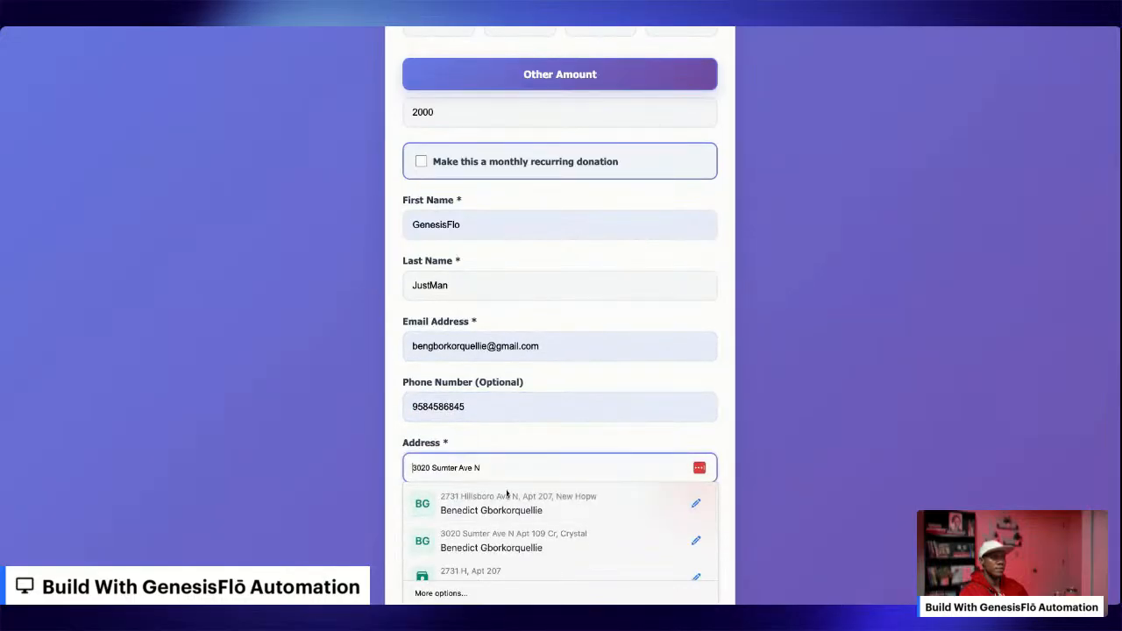
click(508, 496)
Enter the test card number, expiry date and CVV in the payment information.
scroll(507, 466, down, 5)
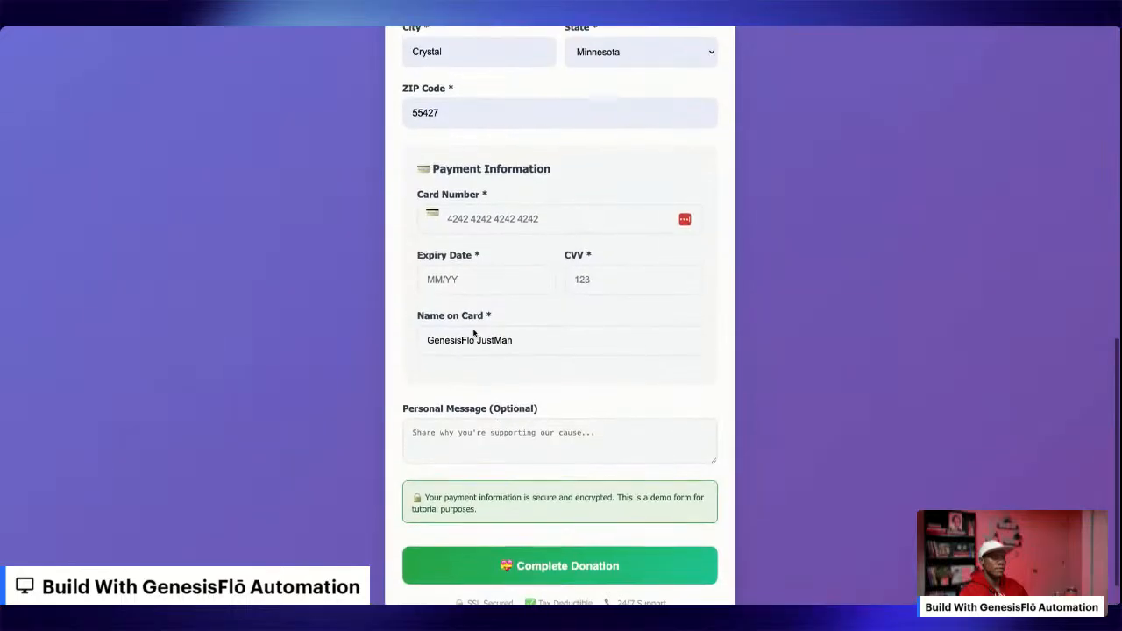
click(460, 216)
text(424)
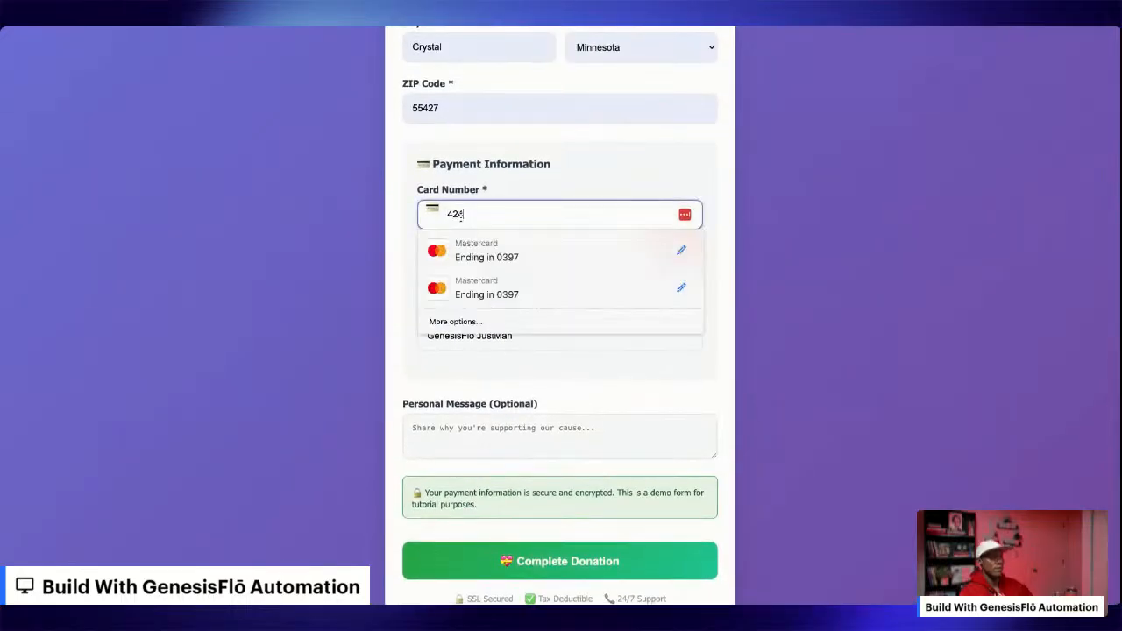
text(2 4242 4242 424)
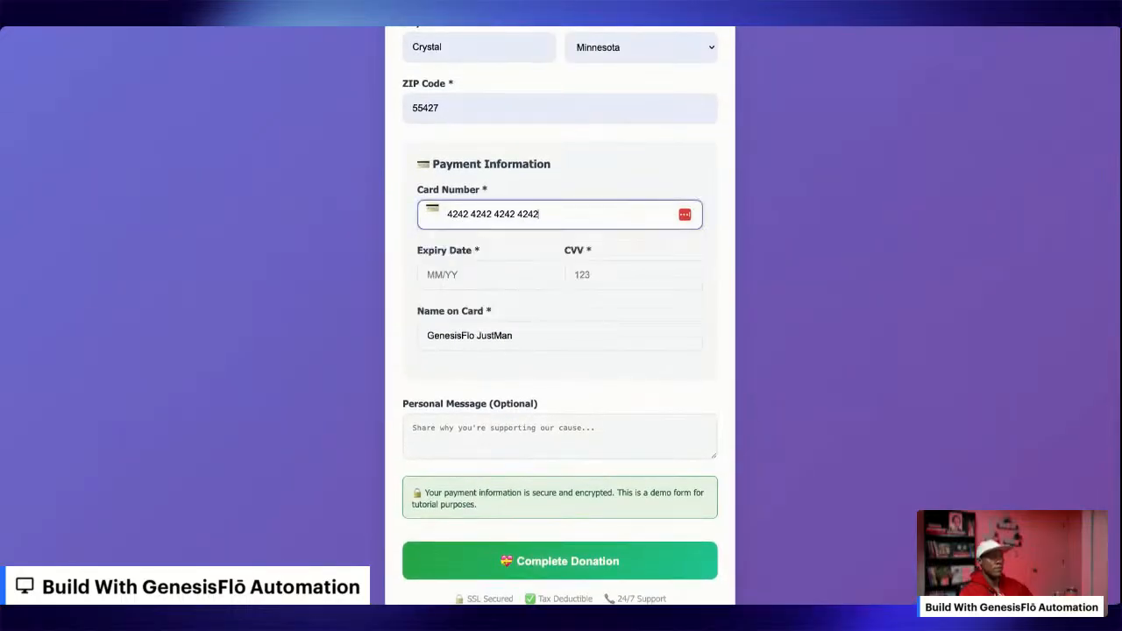
text(2)
click(480, 273)
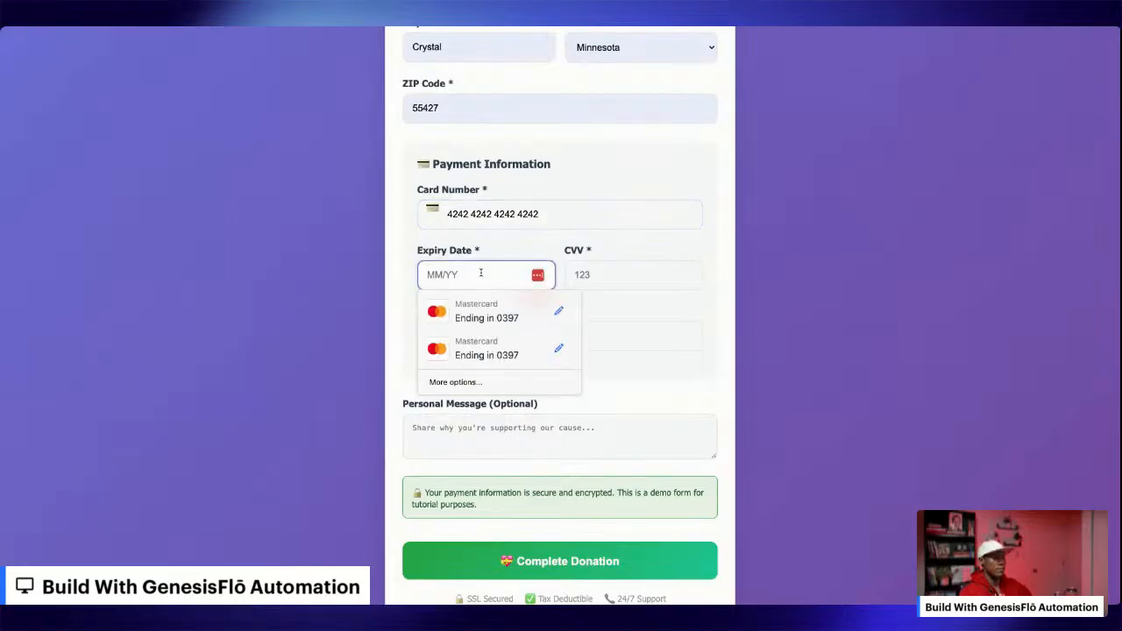
text(12/29)
click(658, 273)
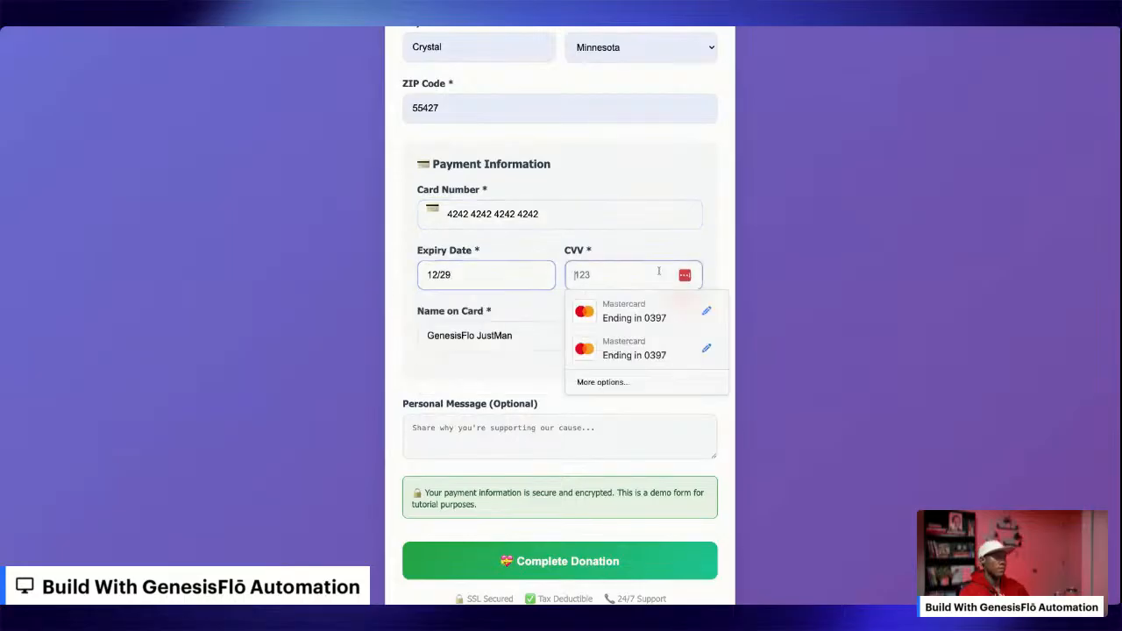
text(123)
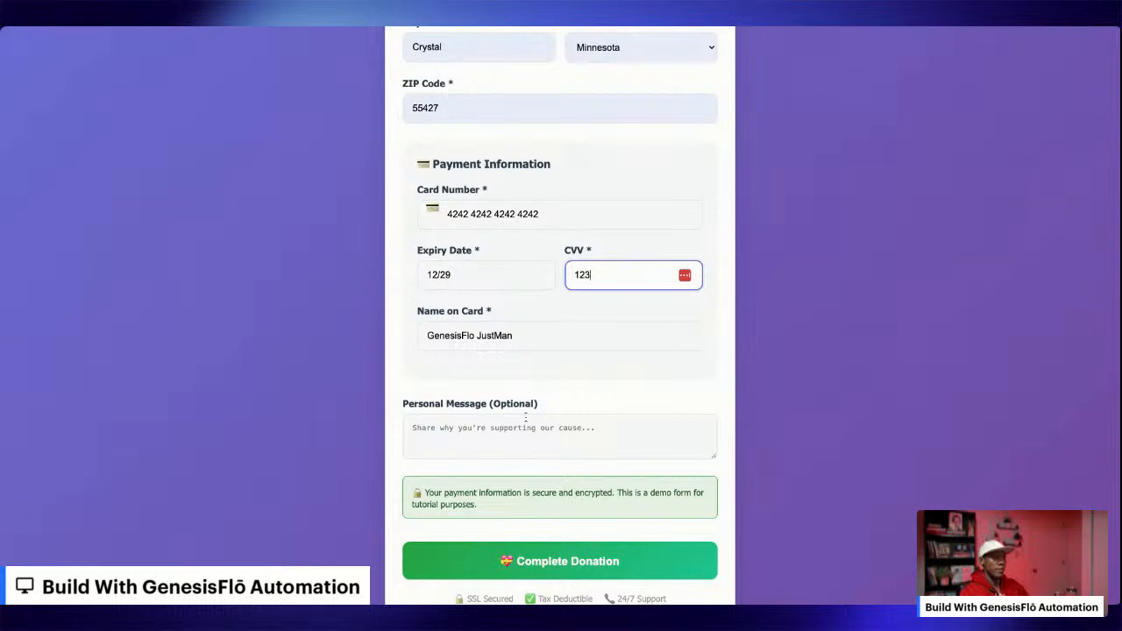
Enter "Thank you for Your work" as the personal message.
click(611, 422)
text(Thank)
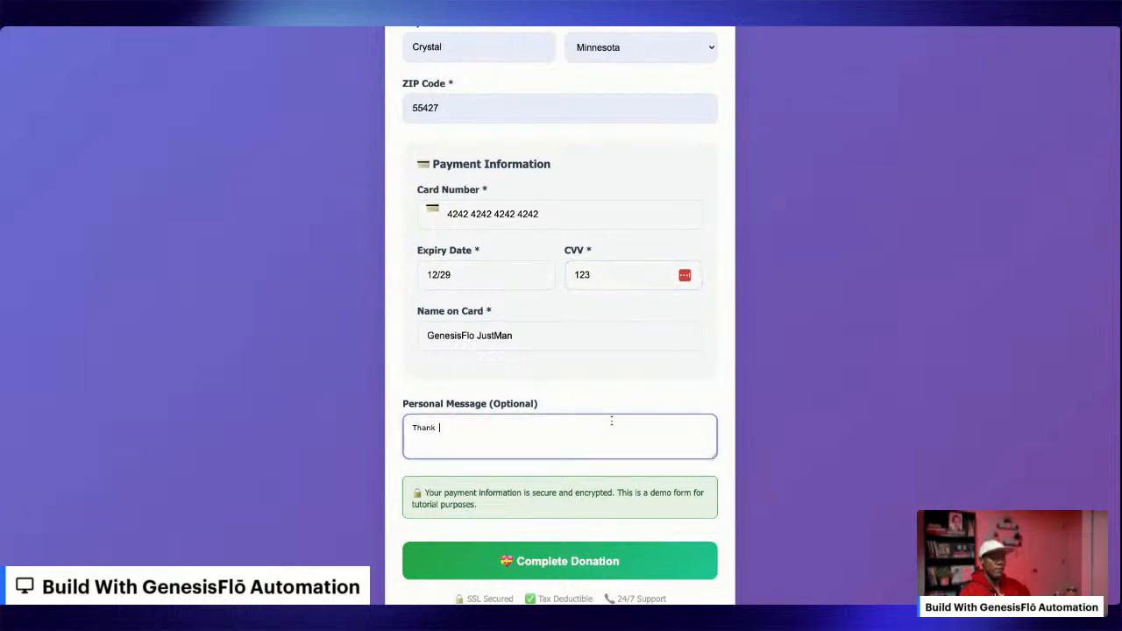
text( you for tyo)
key(BackSpace)
key(BackSpace)
key(BackSpace)
key(BackSpace)
text(Y)
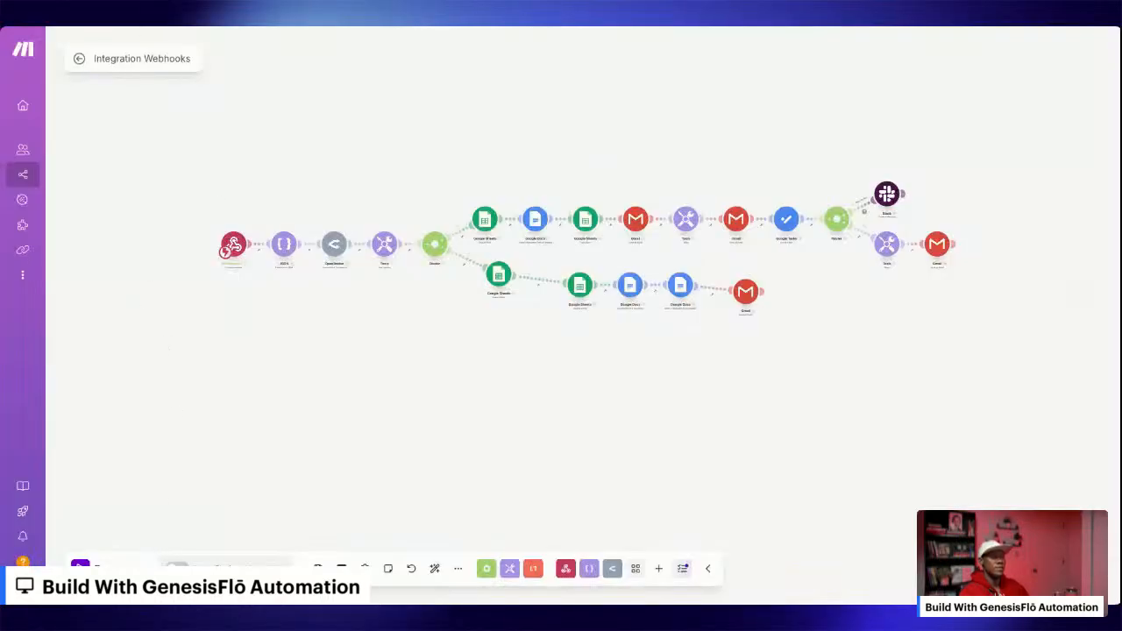
Run the Integration Webhooks scenario once in Make and submit the completed donation form to trigger it.
click(80, 568)
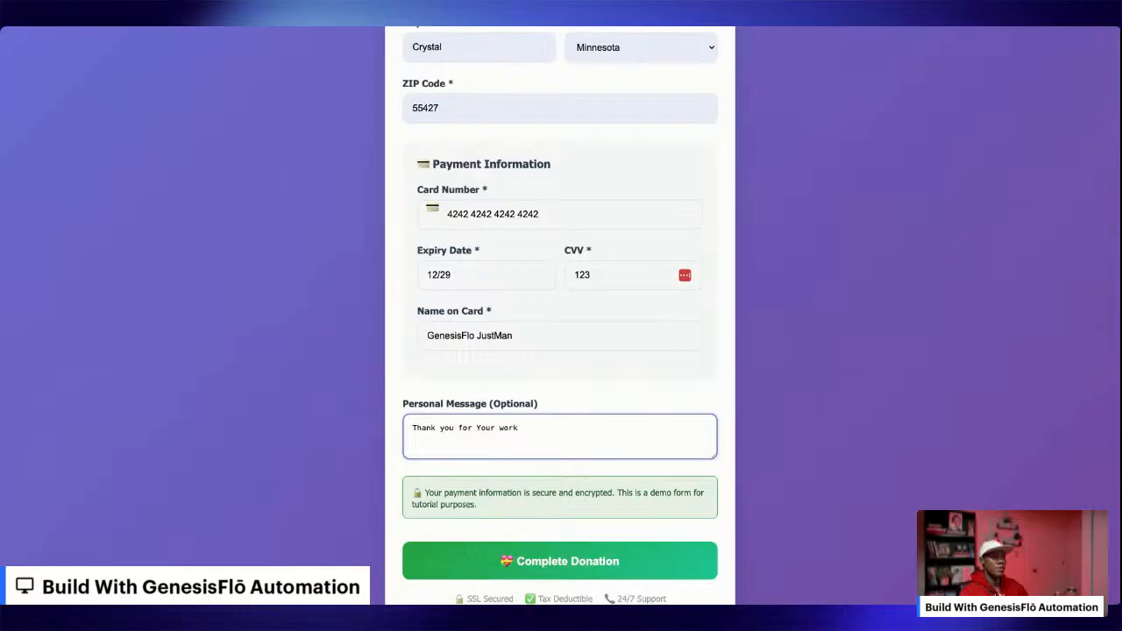
click(551, 566)
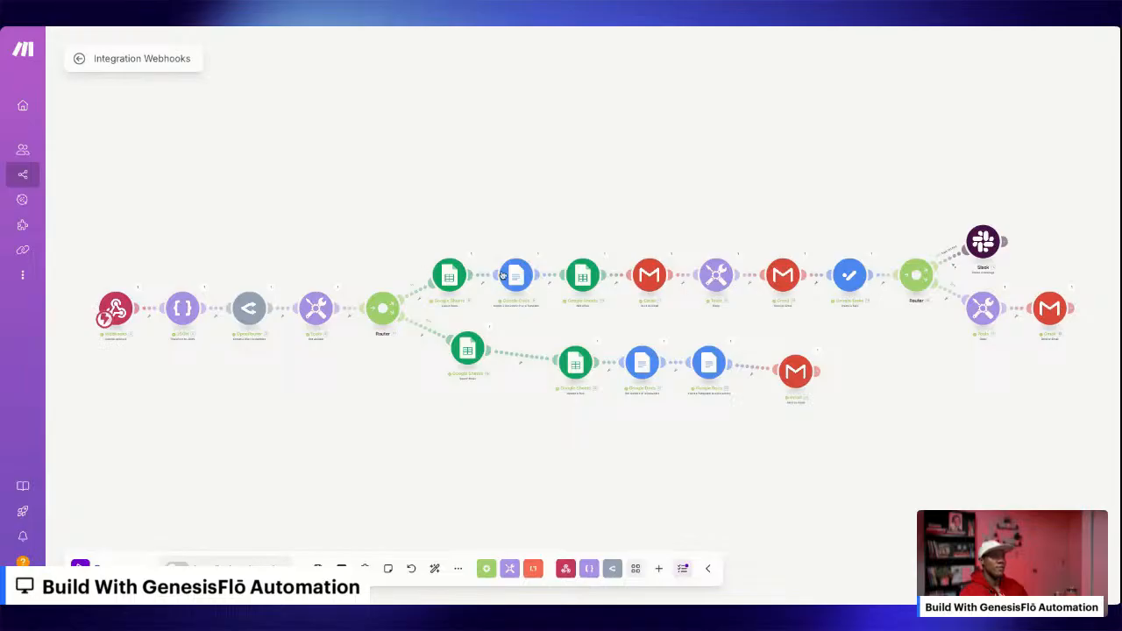
Inspect the Major Gift Alert filter before the Slack module and delete its amount condition.
click(955, 269)
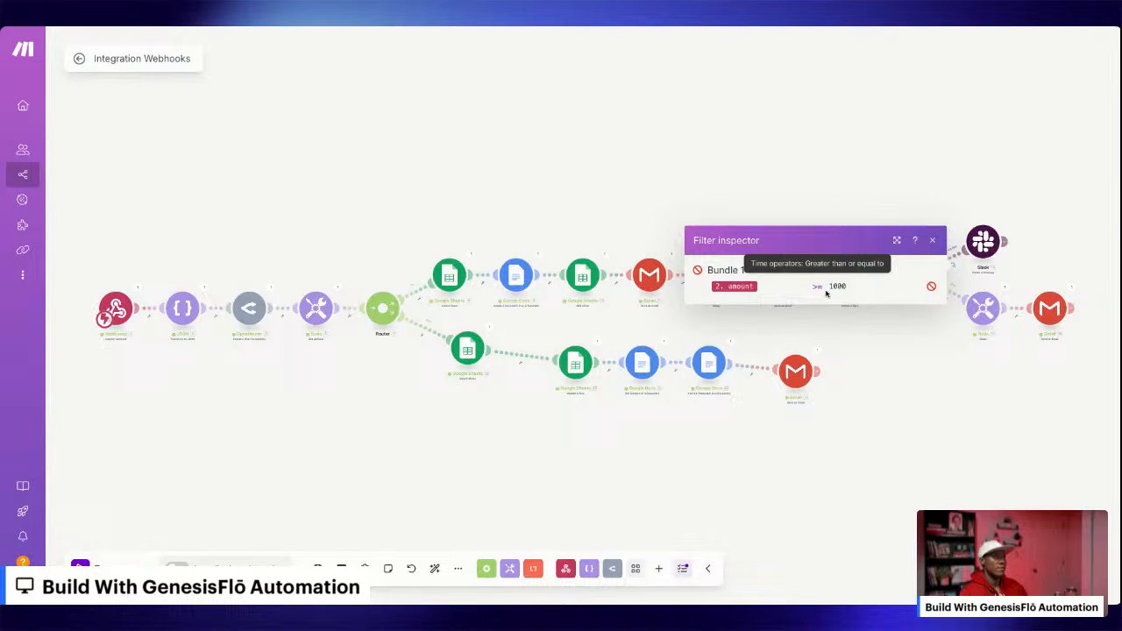
click(934, 242)
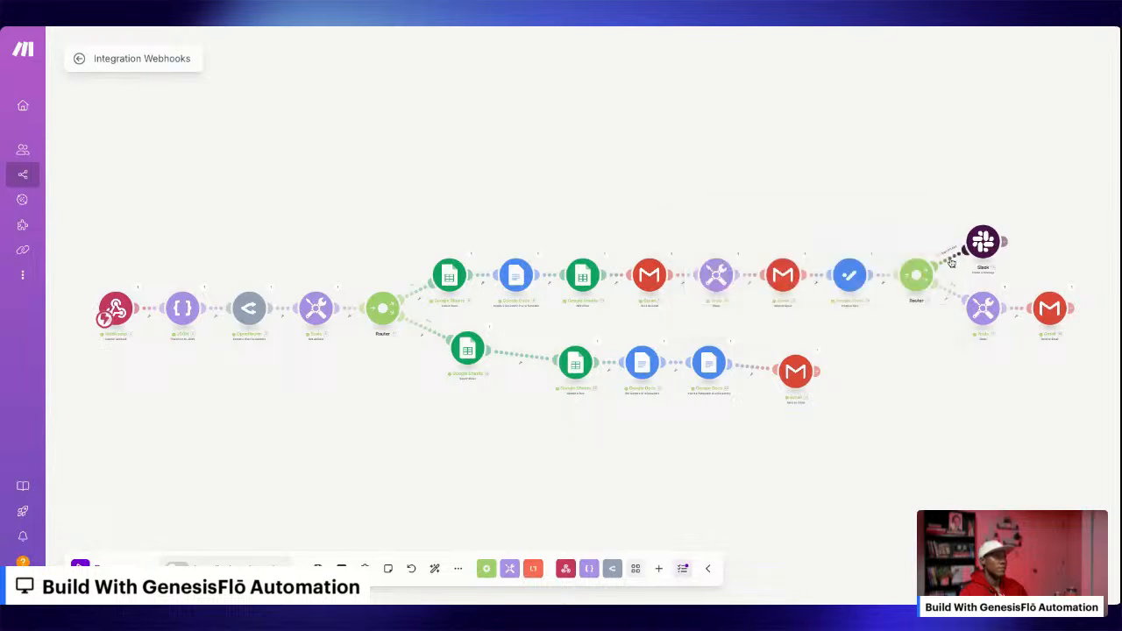
click(951, 262)
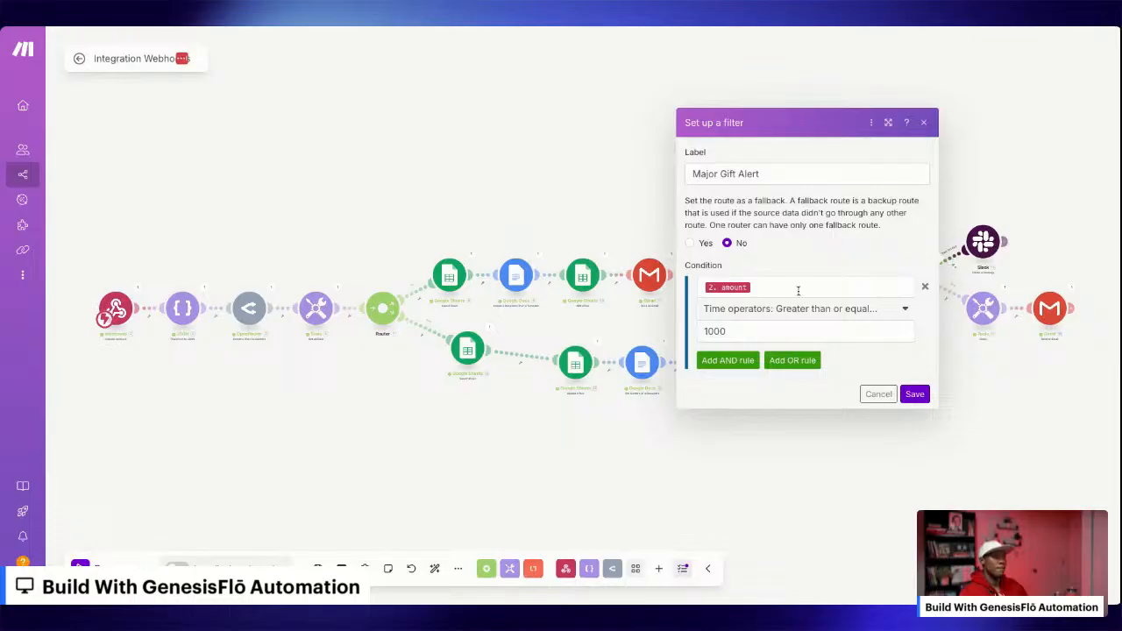
click(746, 330)
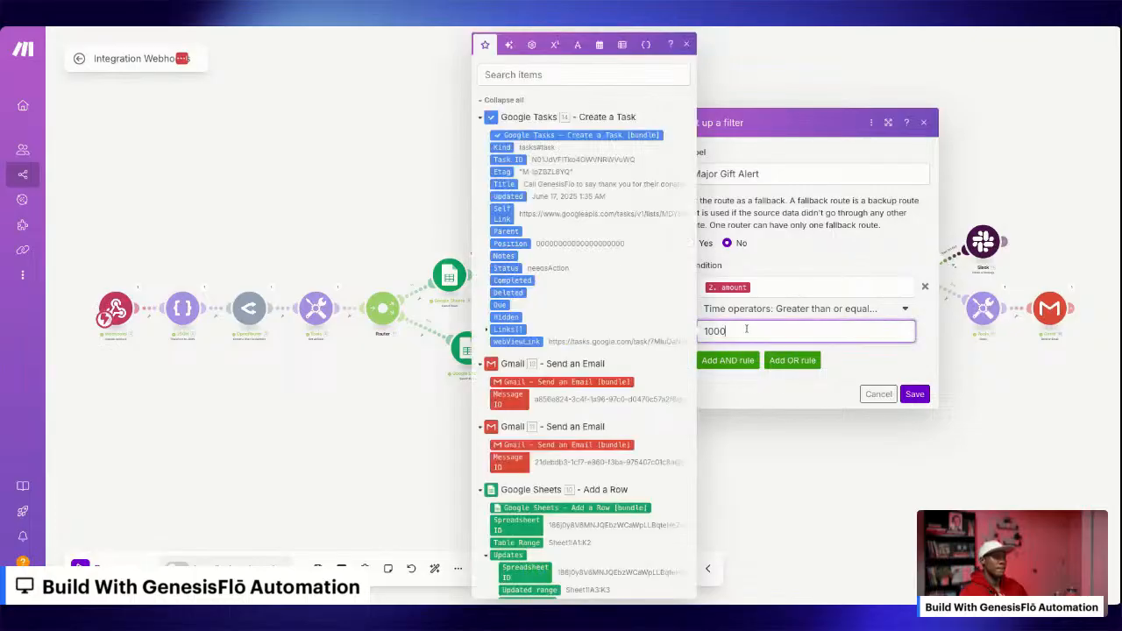
click(767, 281)
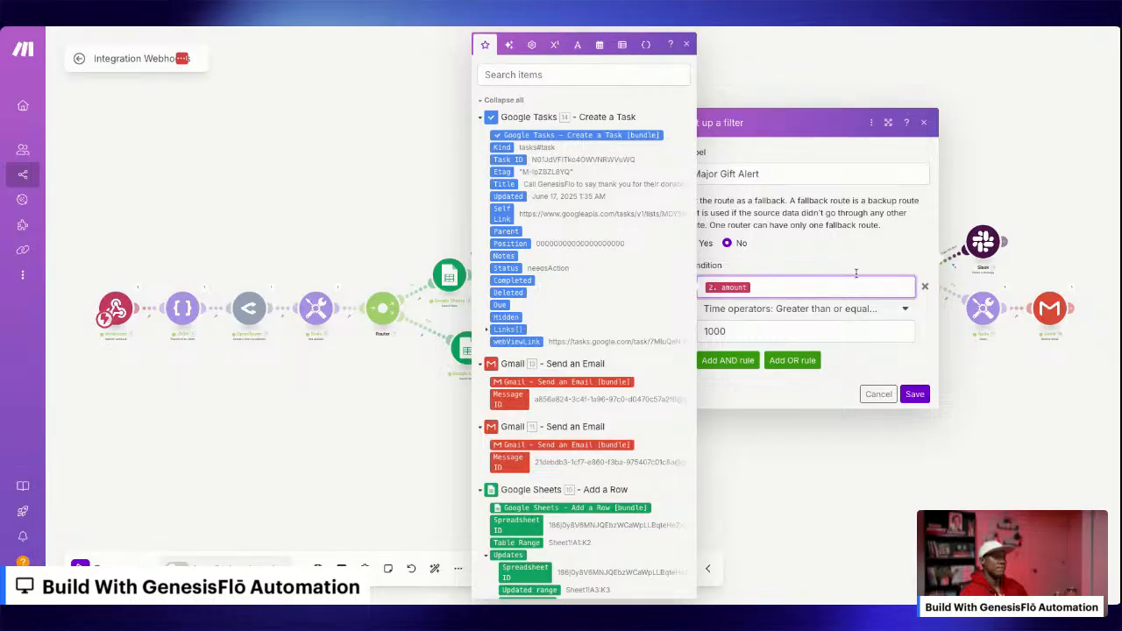
click(924, 286)
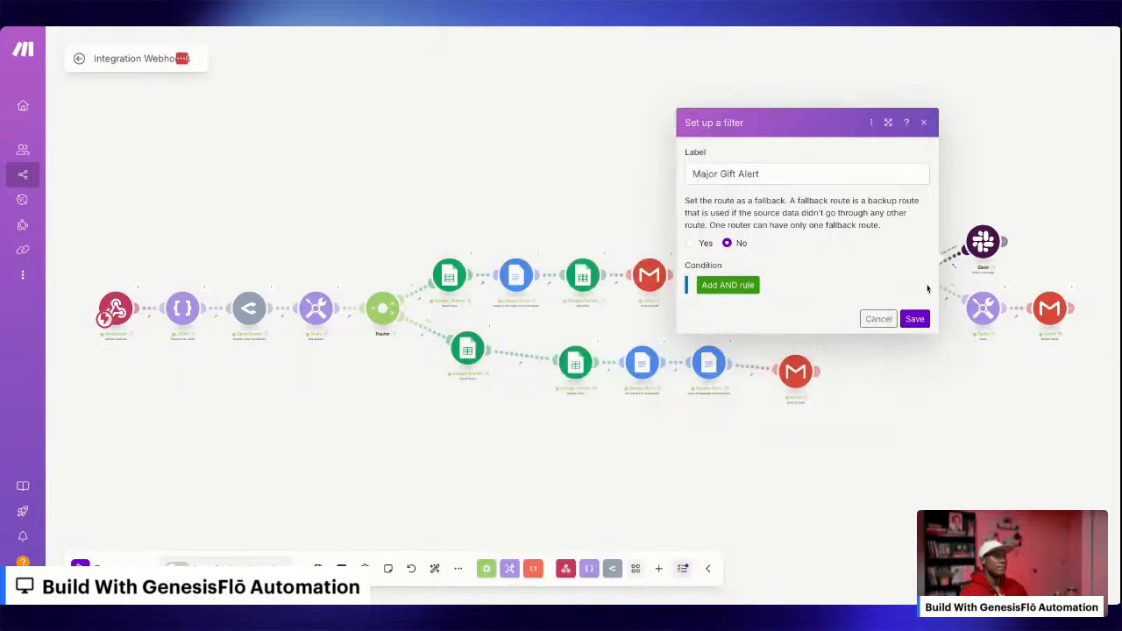
Add a condition to the Major Gift Alert filter using Donation Amount (F) from the Google Sheets Search Rows module.
click(734, 286)
click(746, 285)
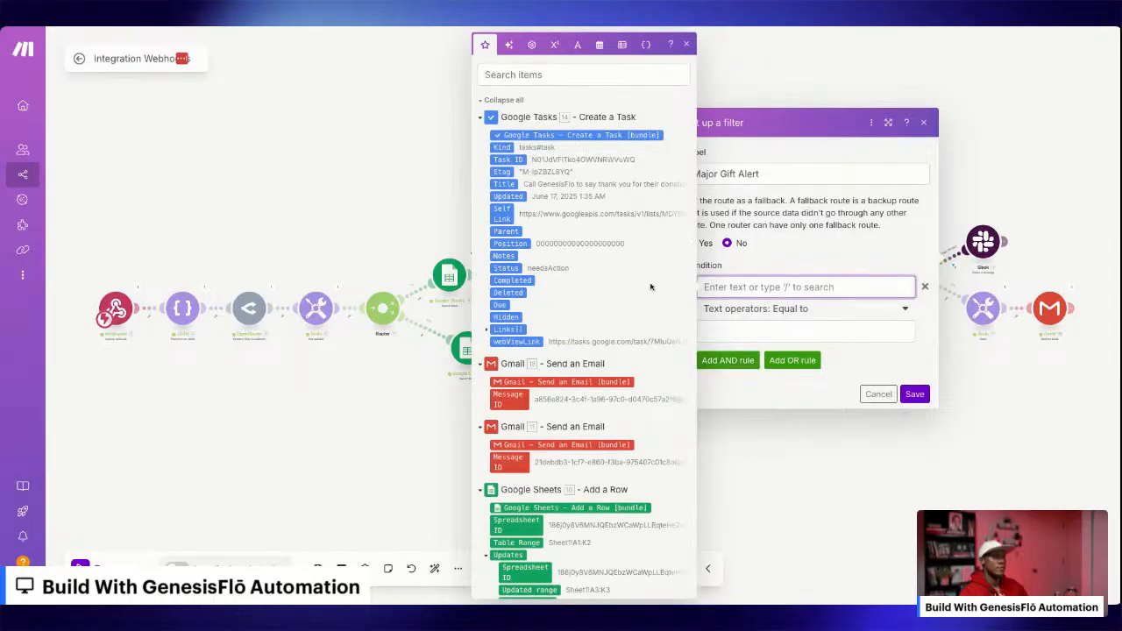
scroll(534, 416, down, 3)
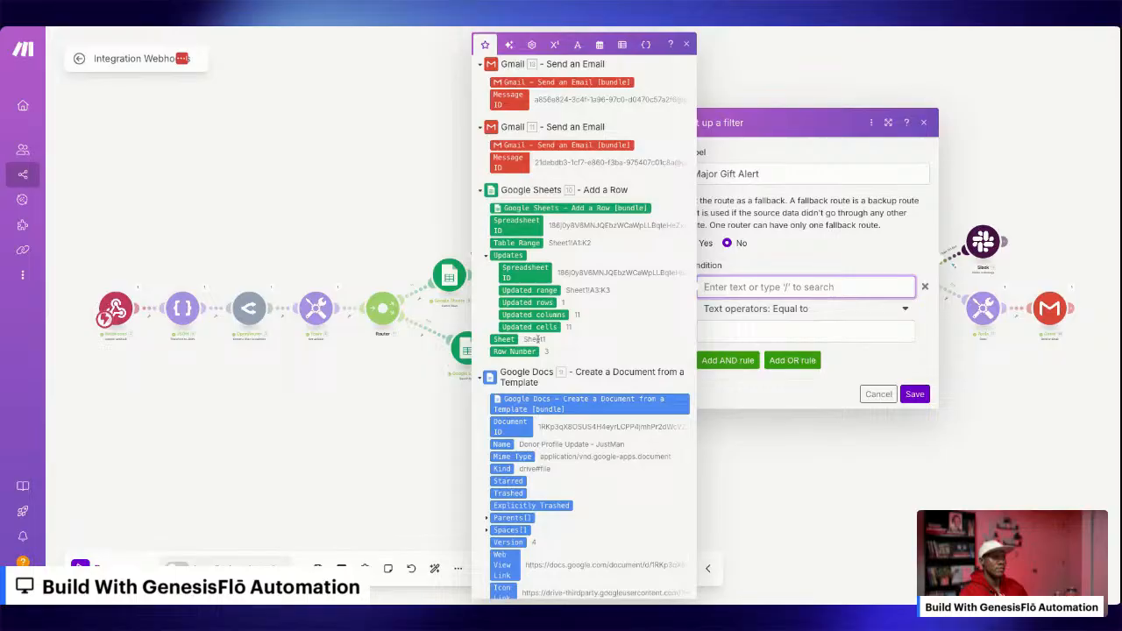
scroll(536, 339, down, 3)
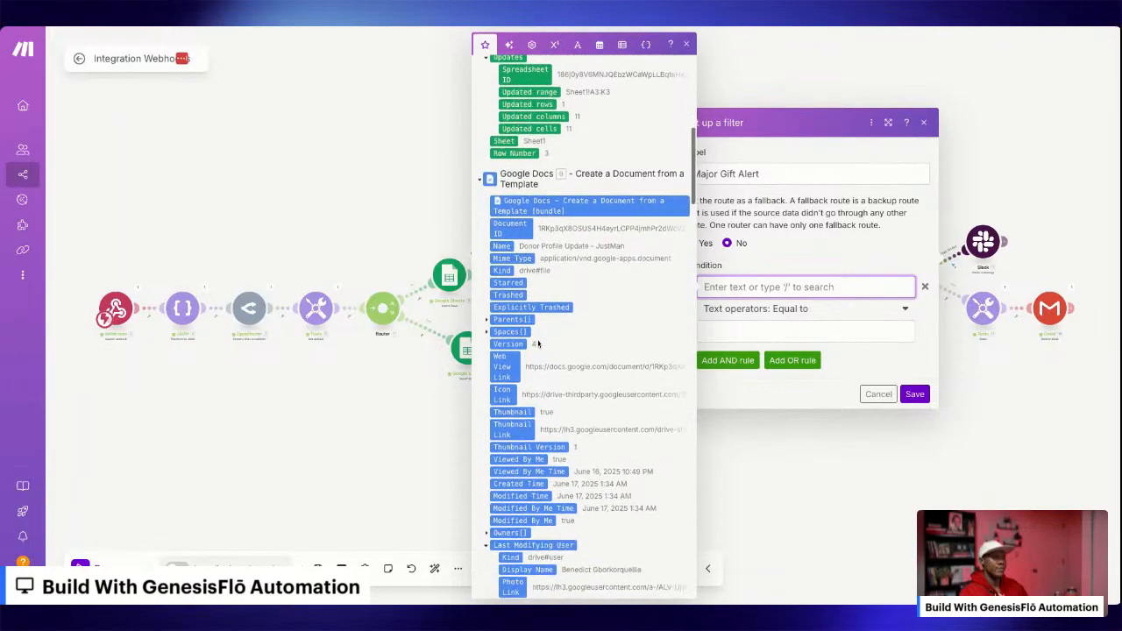
scroll(538, 344, down, 7)
scroll(538, 344, down, 10)
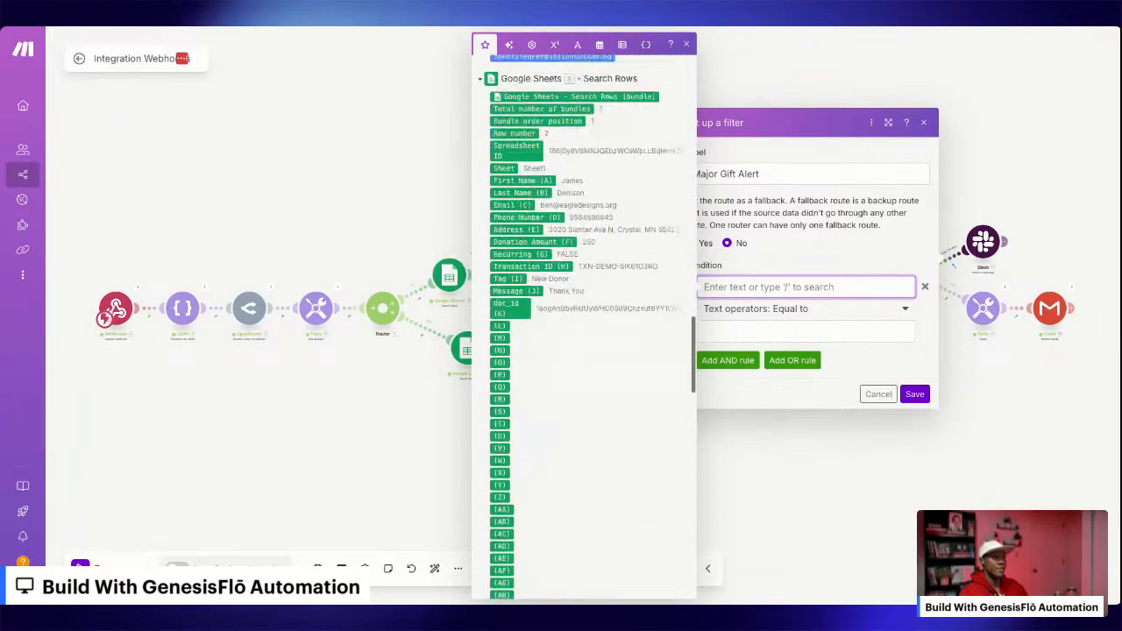
scroll(537, 344, up, 4)
scroll(526, 399, up, 1)
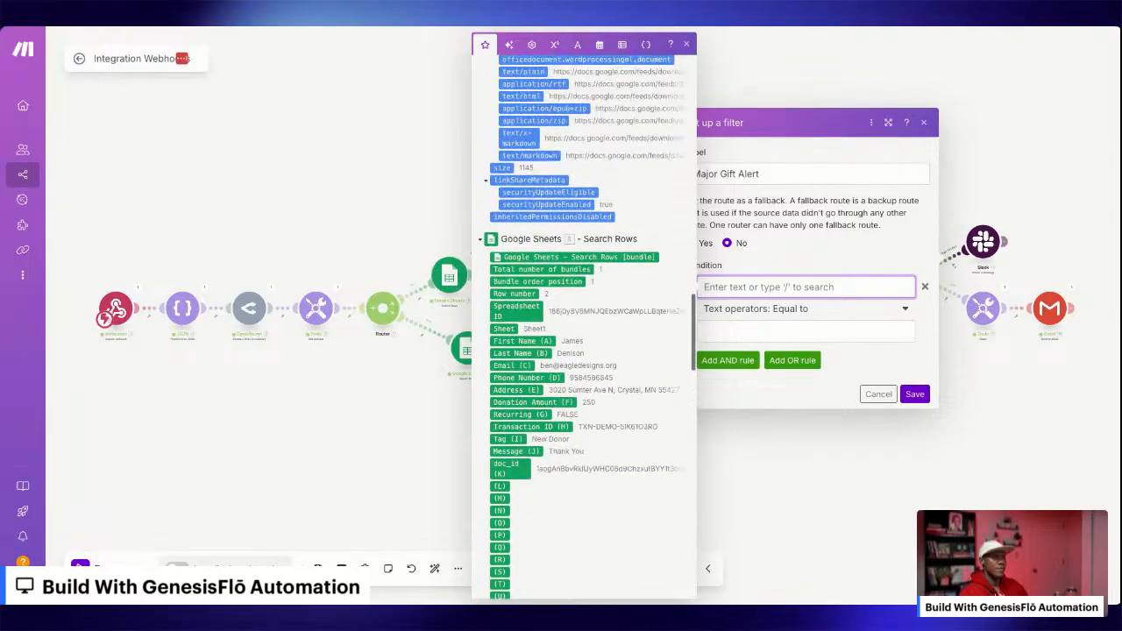
click(535, 403)
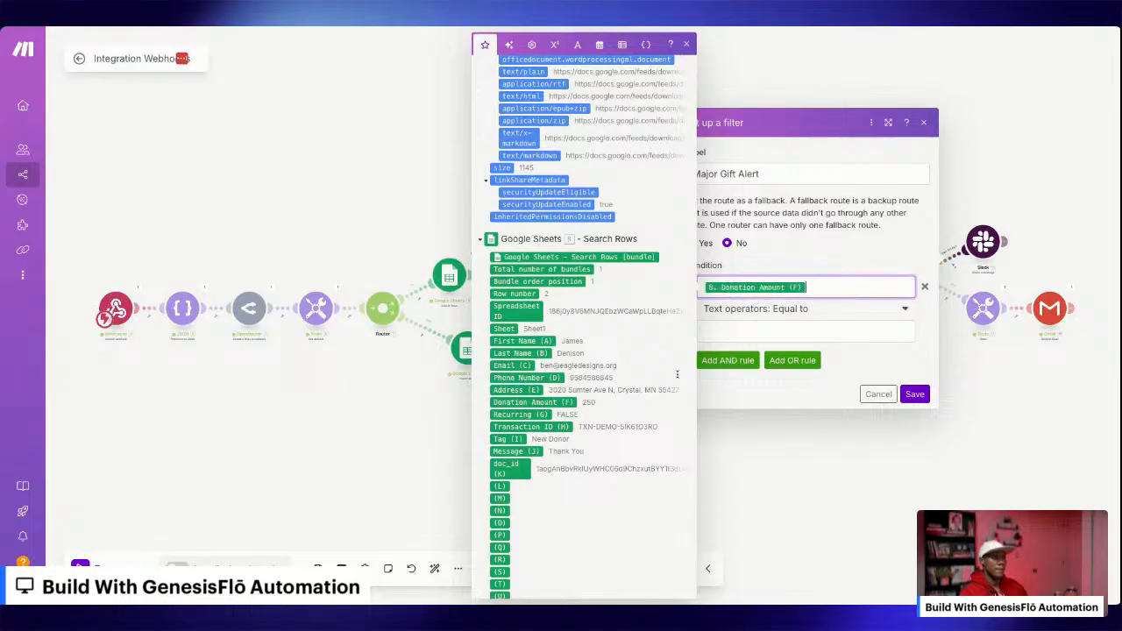
Set the condition to the time operator "Greater than or equal to" with the value 1000 and save the filter.
click(806, 311)
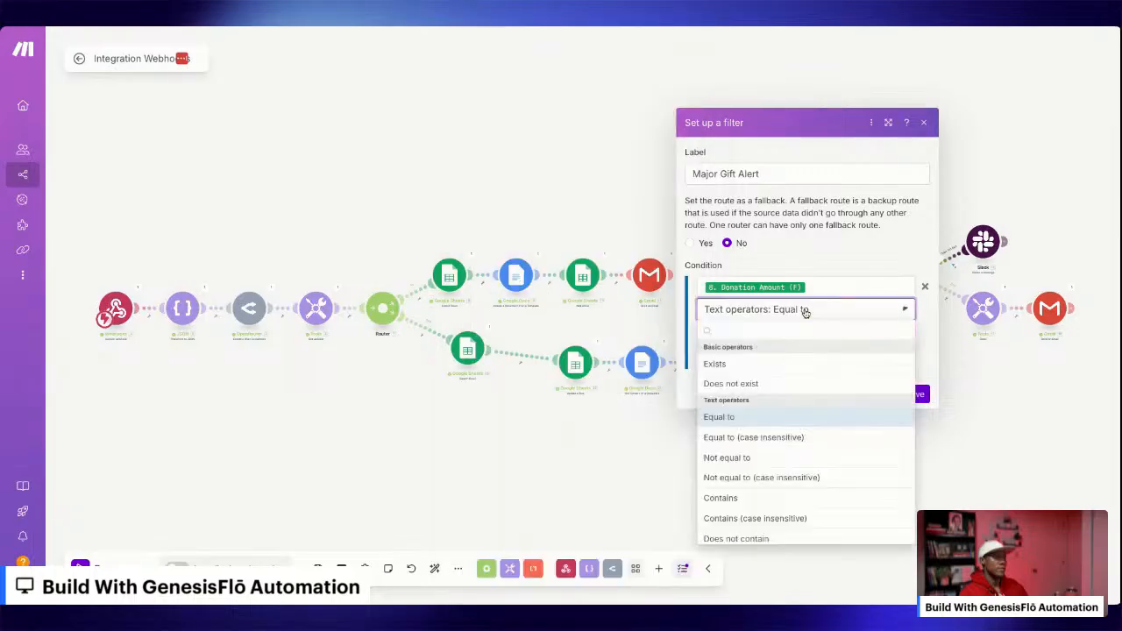
scroll(756, 495, down, 2)
scroll(750, 485, down, 10)
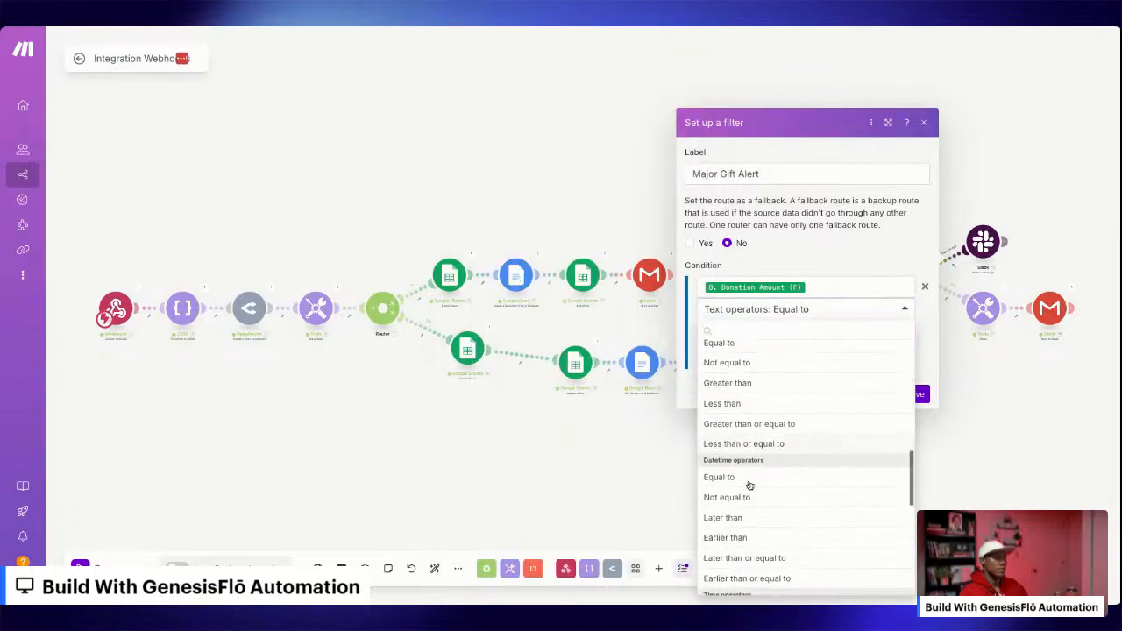
scroll(750, 484, down, 2)
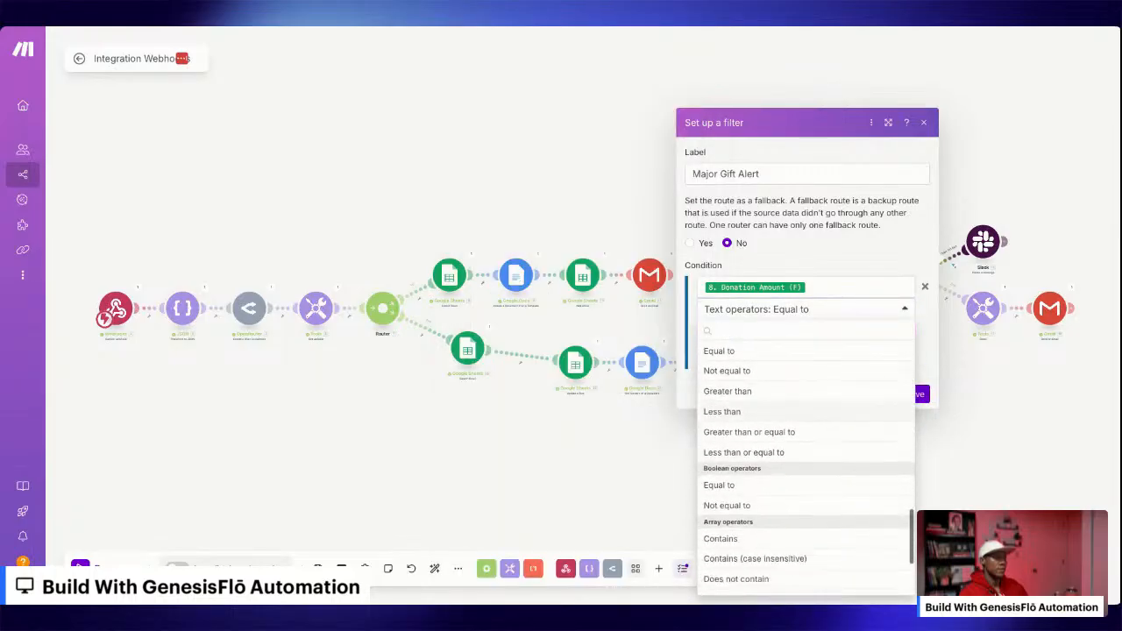
scroll(750, 484, up, 1)
click(760, 454)
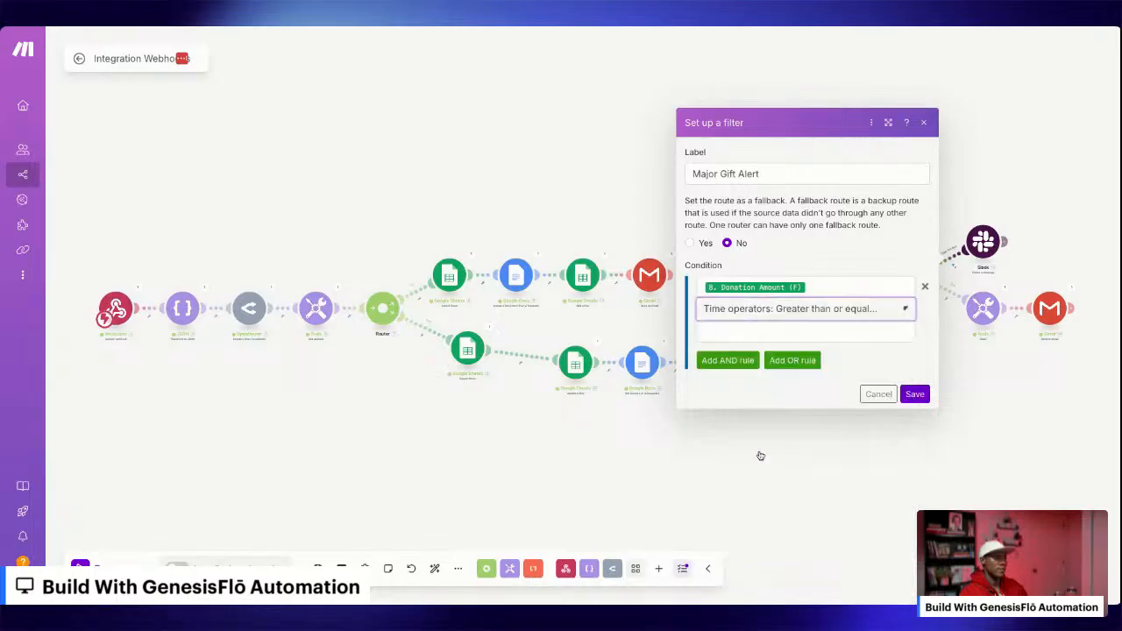
click(786, 332)
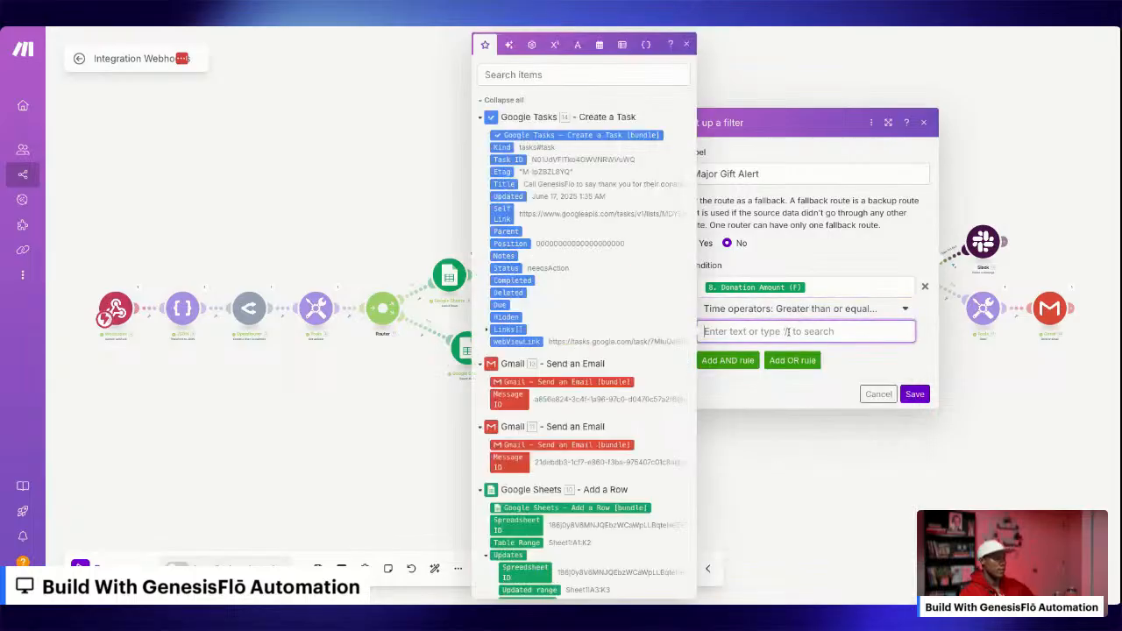
text(1000)
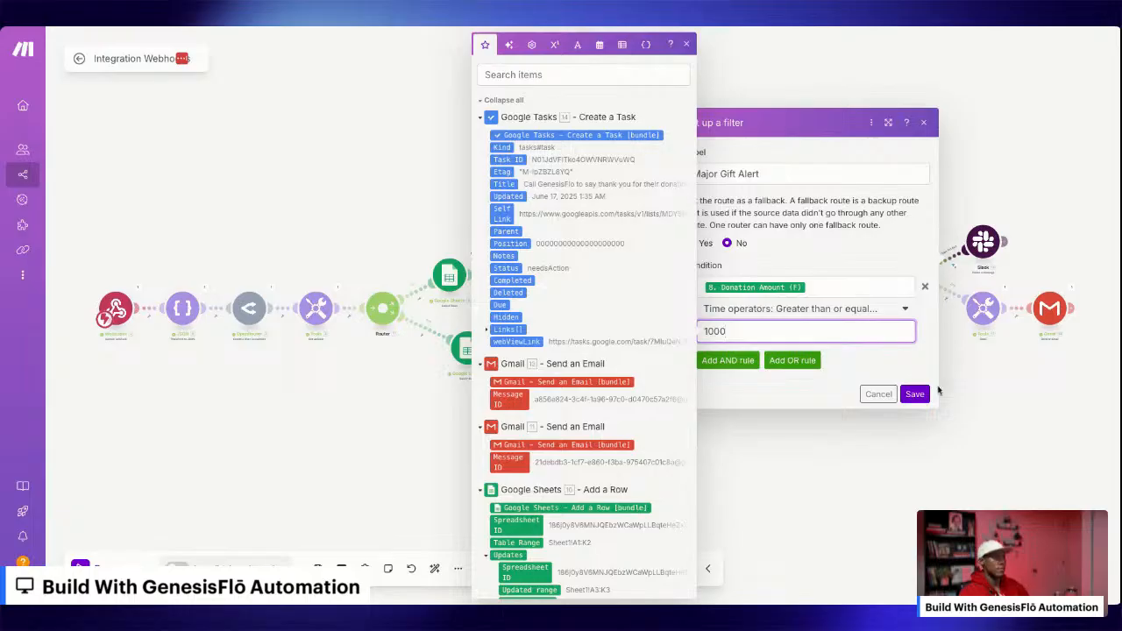
click(915, 394)
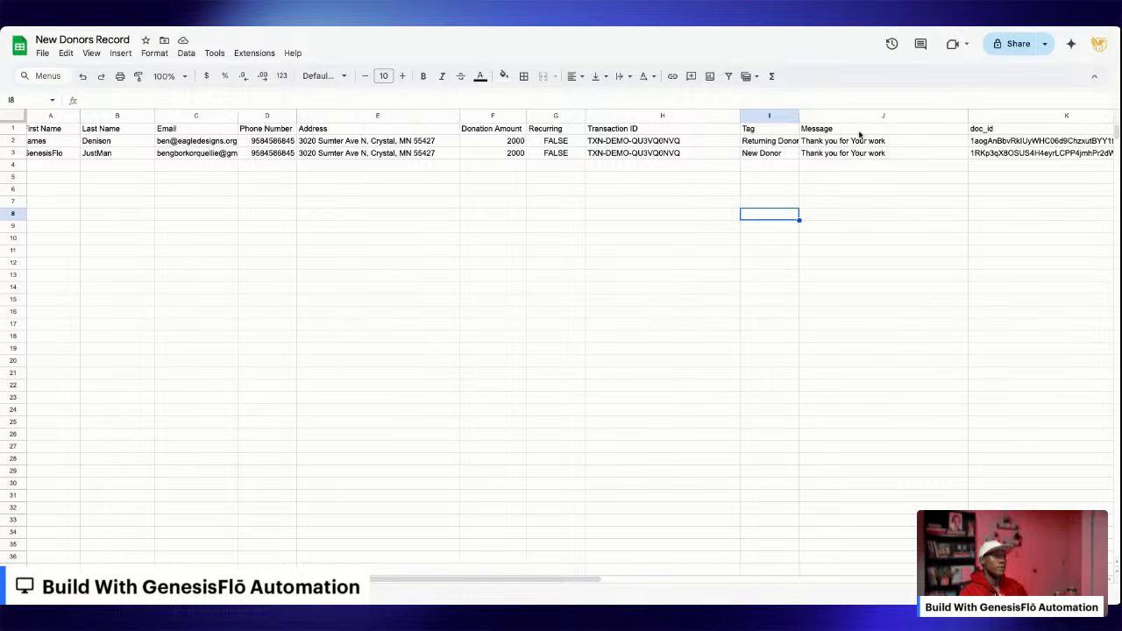
Switch to the New Donors Record spreadsheet and review both donor rows from First Name through doc_id.
scroll(114, 154, left, 1)
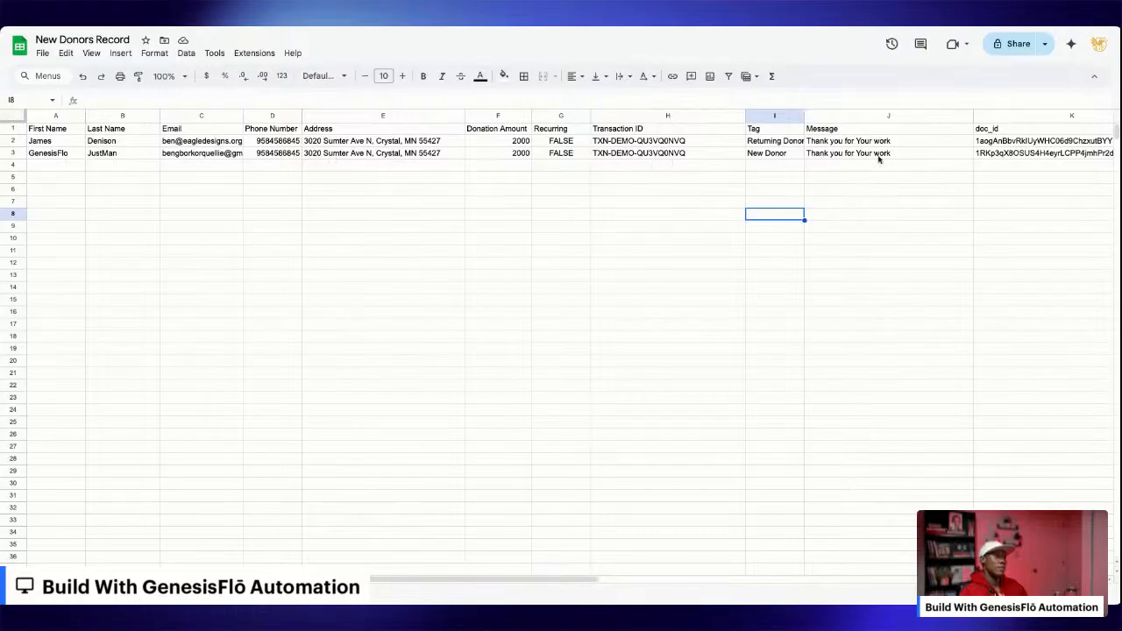
scroll(924, 156, right, 5)
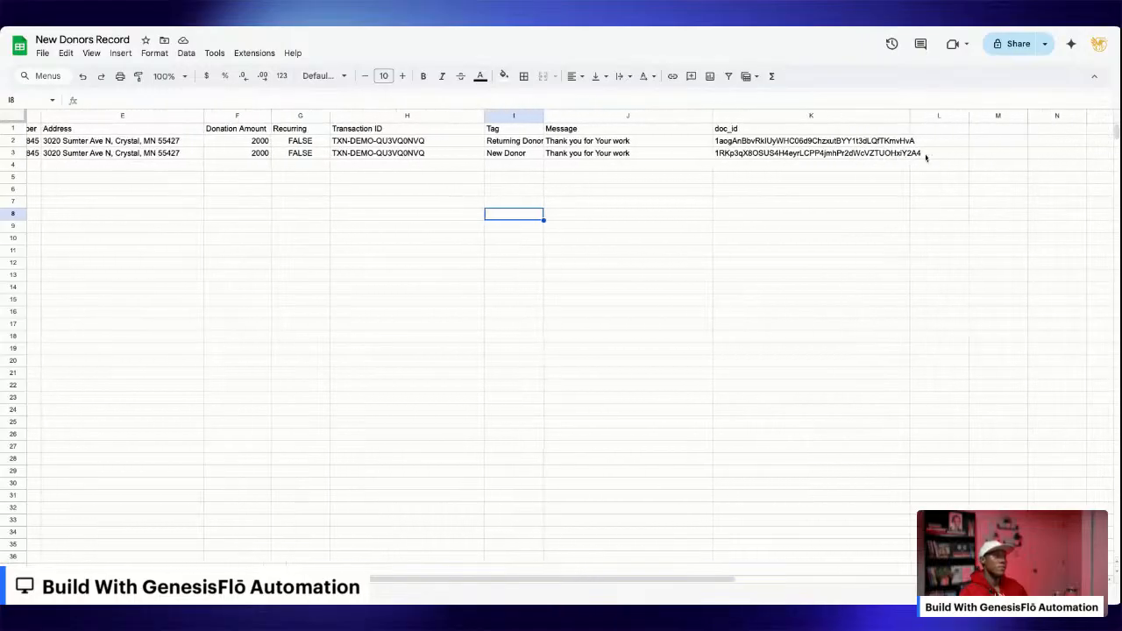
scroll(926, 158, right, 1)
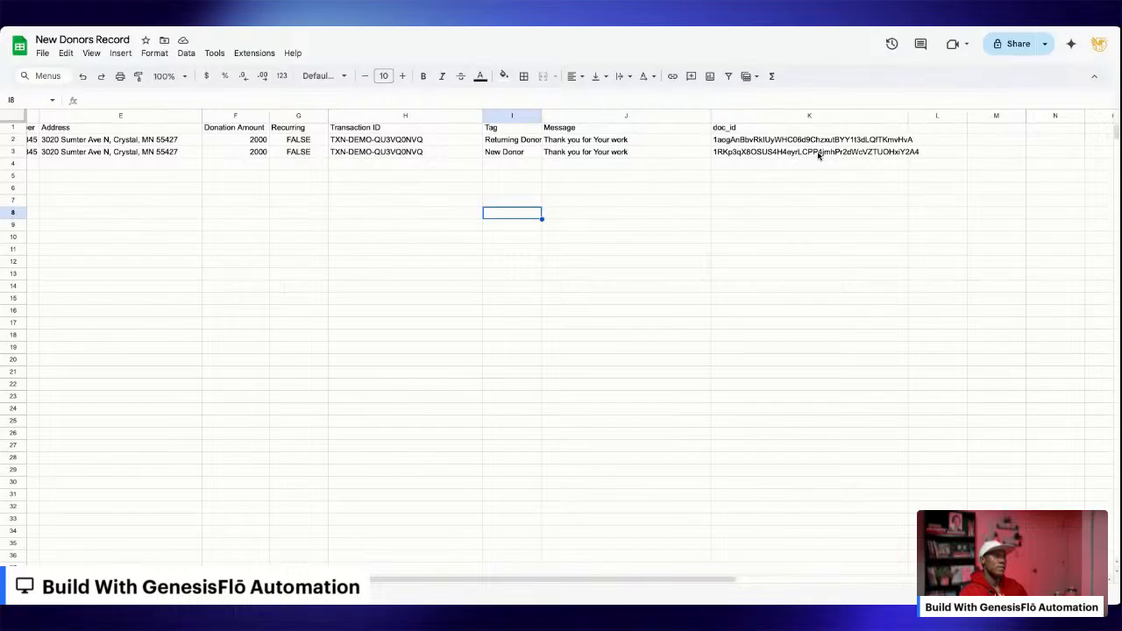
scroll(818, 155, left, 5)
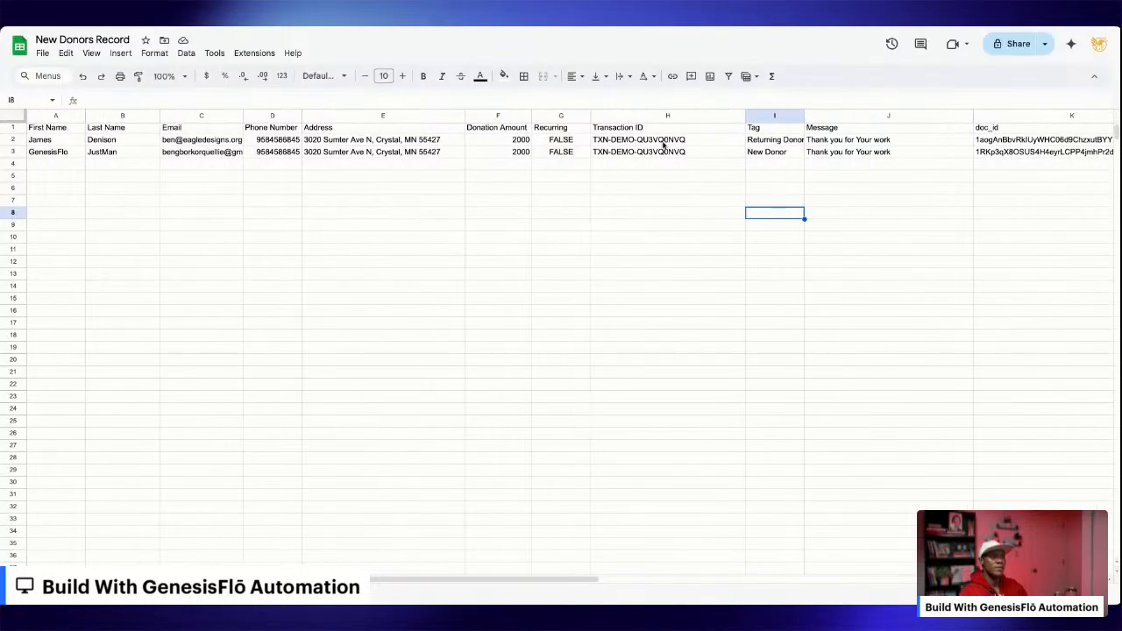